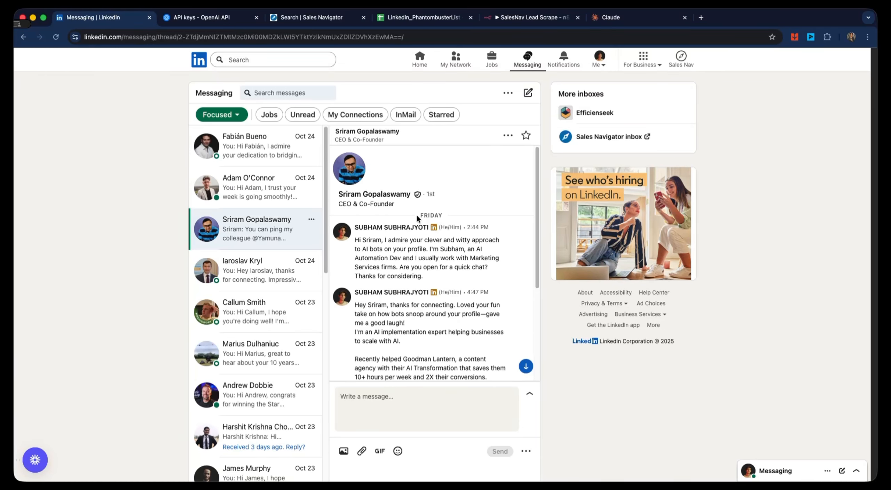
- Read through the LinkedIn outreach conversation and view the SalesNav Lead Scrape workflow in n8n
scroll(416, 216, down, 5)
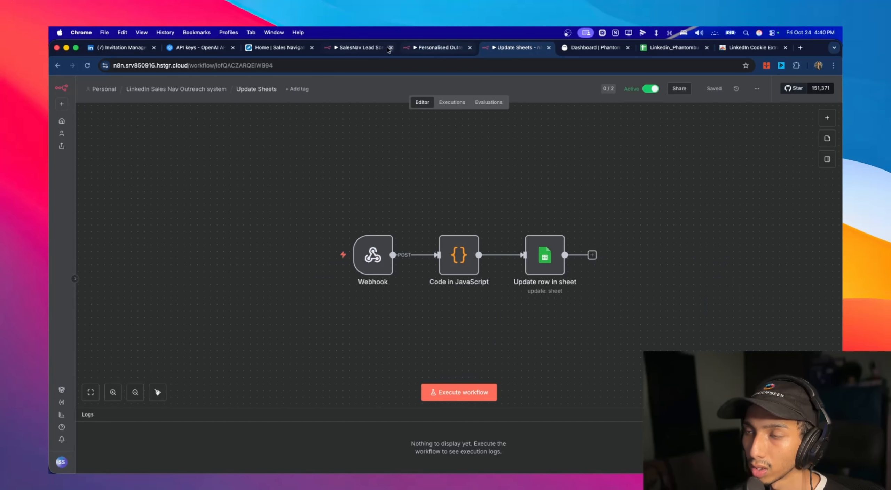
click(387, 48)
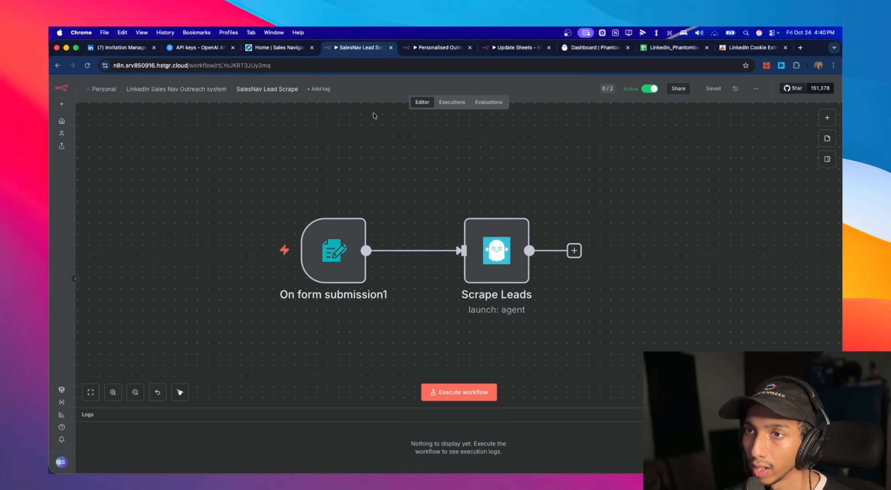
- Switch to Sales Navigator and filter the lead search by current job title Chief Executive Officer
click(287, 51)
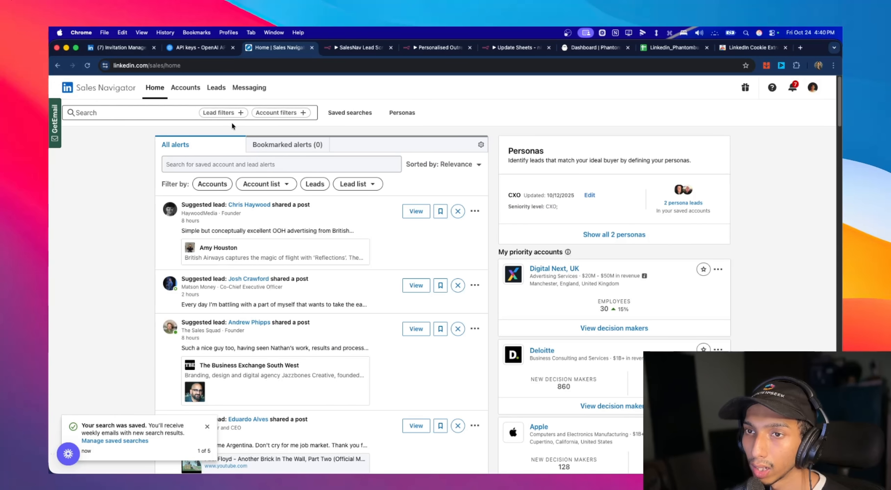
click(220, 113)
scroll(185, 255, down, 3)
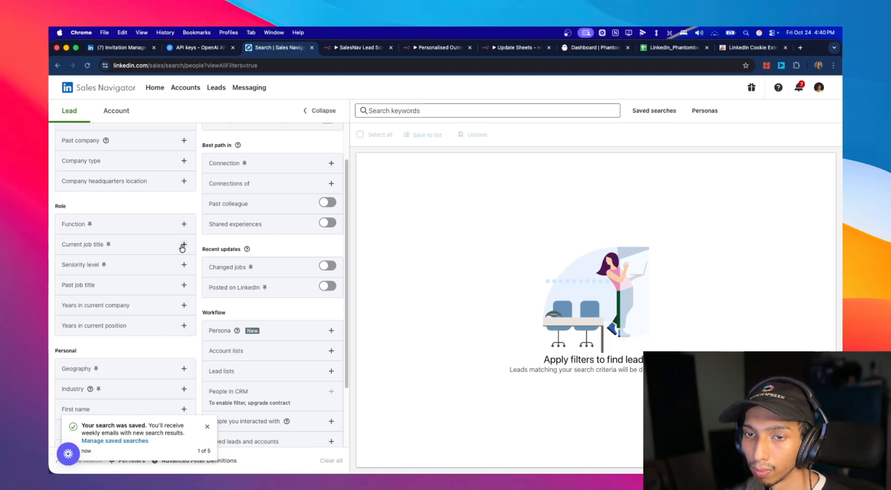
click(182, 246)
text(ceo)
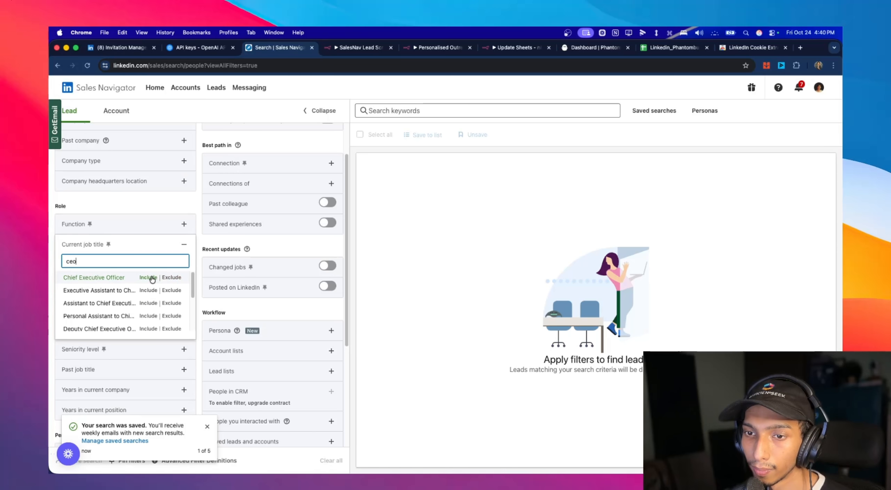
click(152, 279)
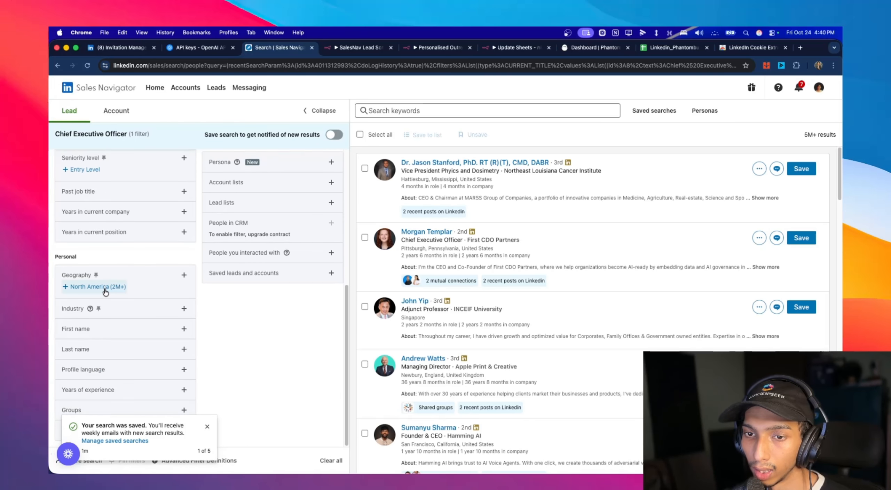
- Narrow the lead search to the North America geography and the Advertising Services industry, and skim the matching leads
click(104, 286)
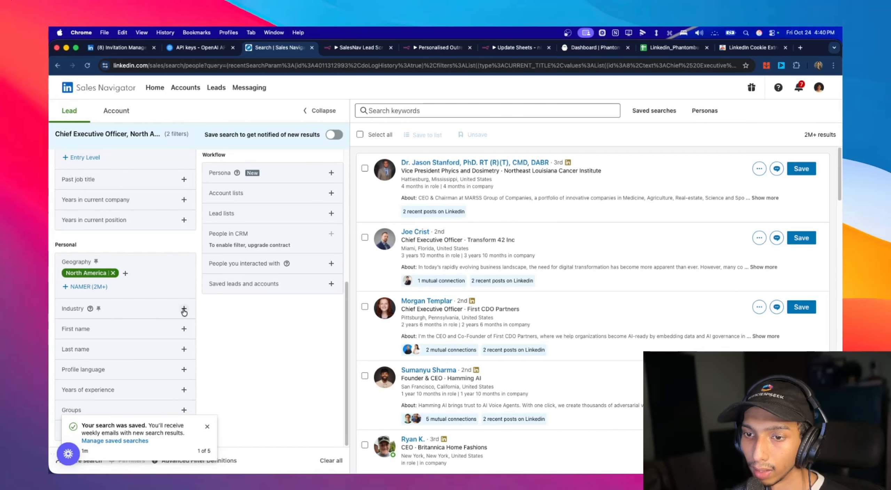
click(184, 309)
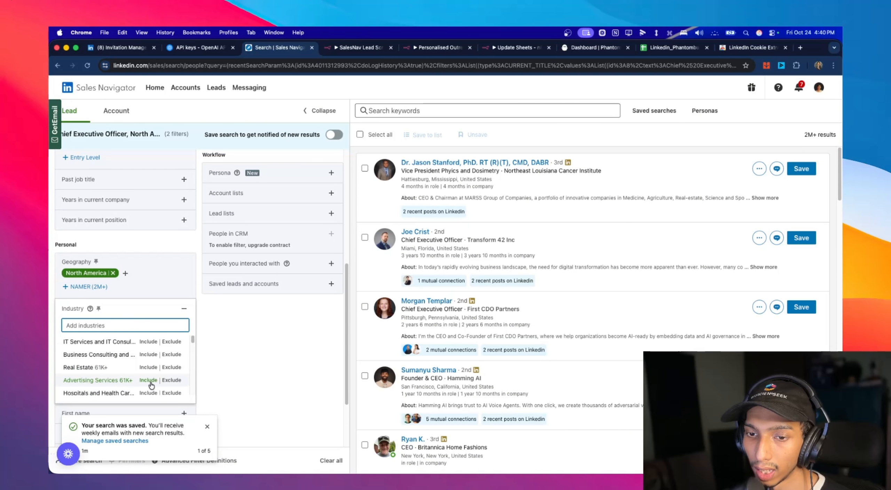
click(148, 380)
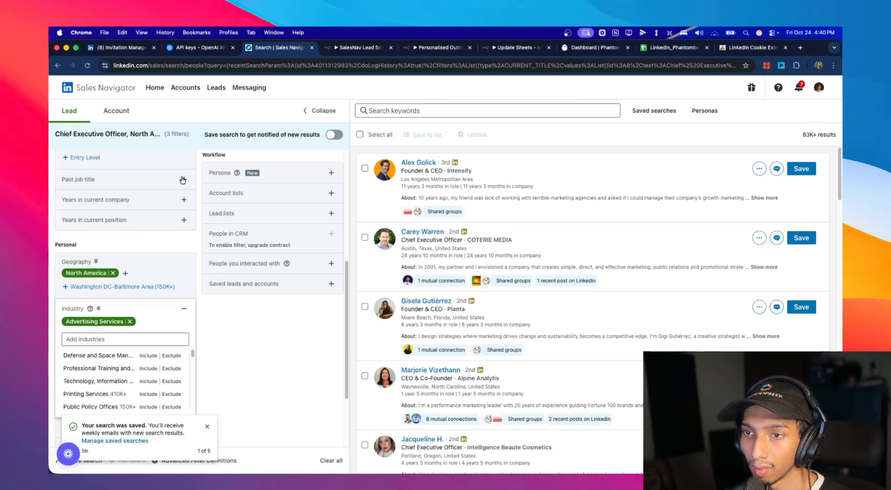
scroll(206, 206, up, 6)
scroll(473, 179, down, 2)
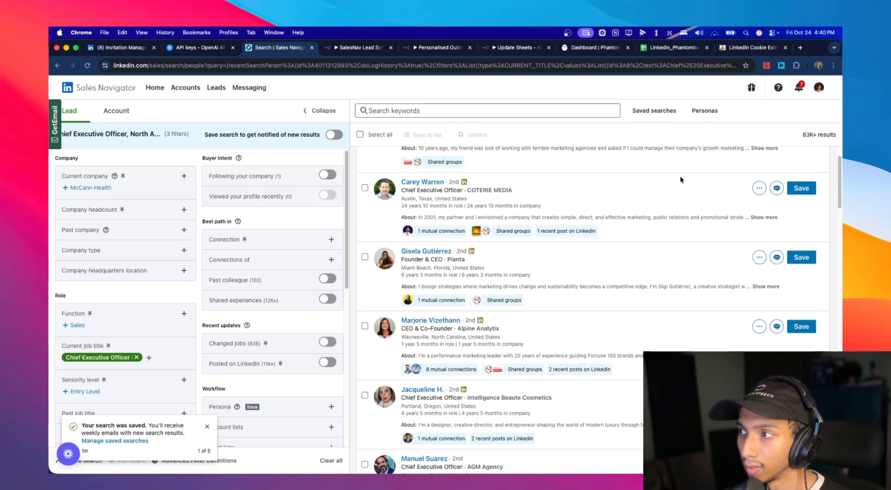
scroll(570, 212, up, 2)
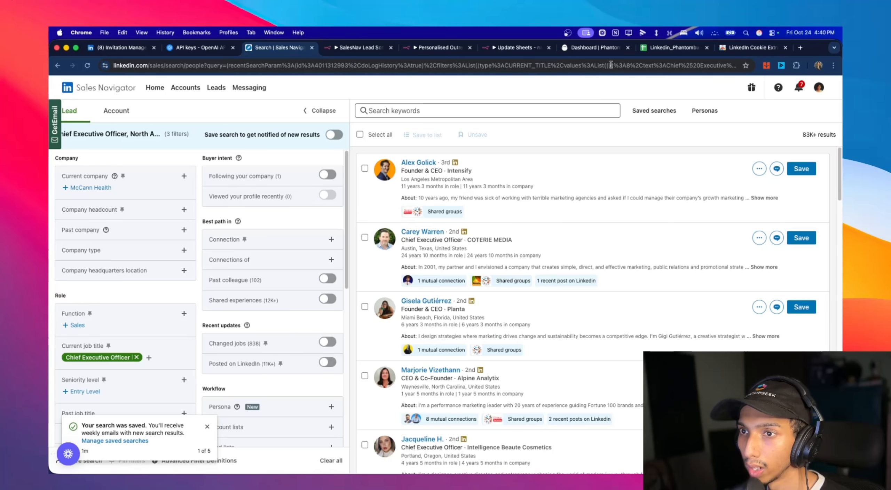
- Review the lead scrape and Personalised Outreach Sequence workflows and the message columns of the Linkedin_PhantombusterList sheet
click(359, 48)
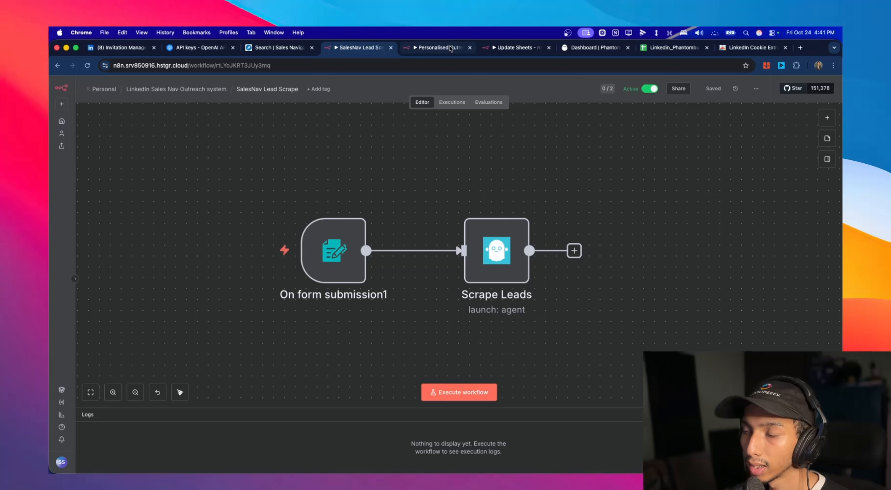
click(440, 47)
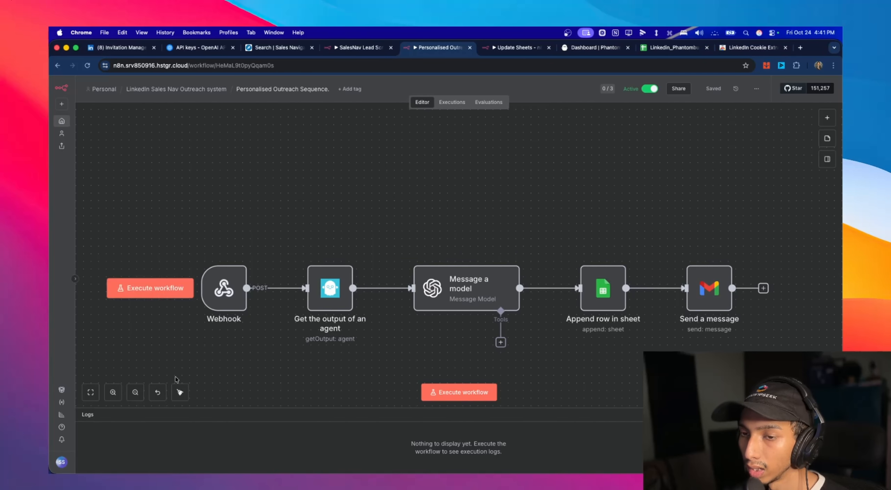
scroll(696, 240, down, 1)
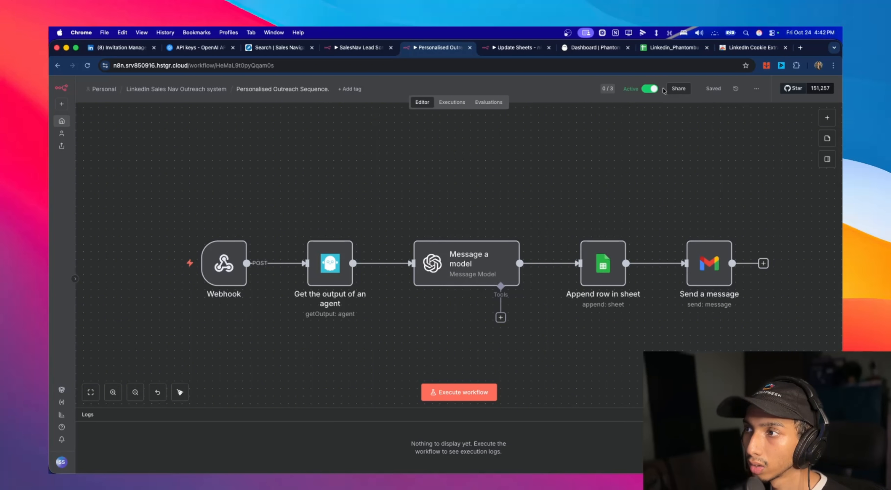
click(659, 51)
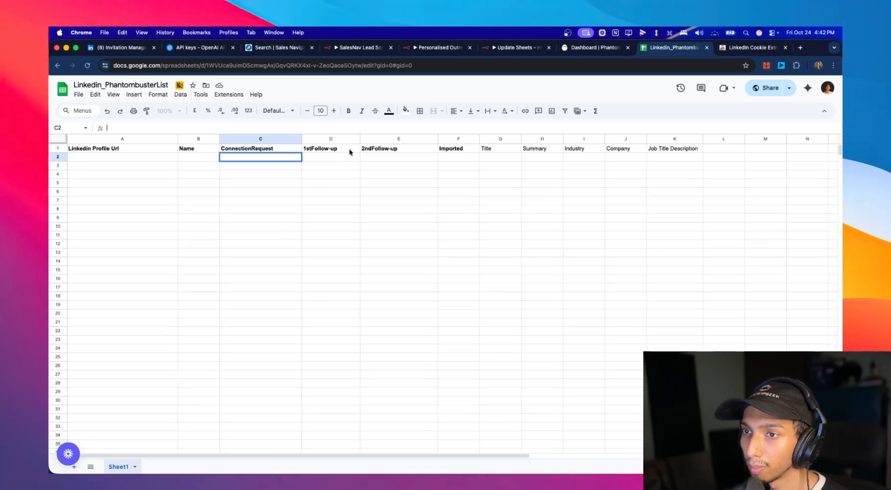
click(300, 150)
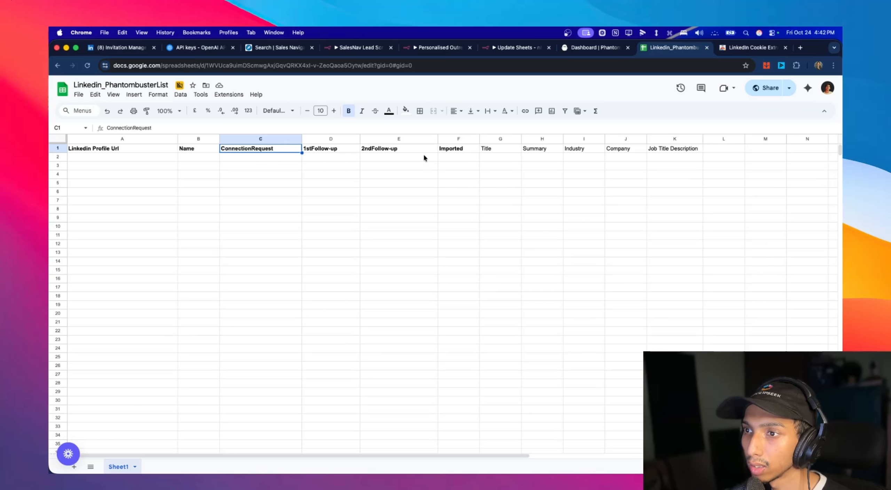
- Examine the Update Sheets workflow in n8n and the LinkedIn Outreach and Search Export phantoms on the PhantomBuster dashboard
click(510, 49)
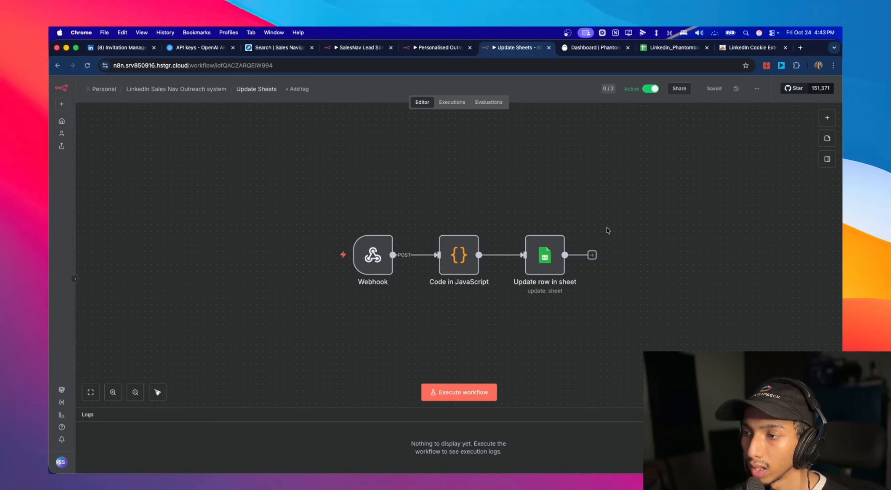
mouse_move(450, 226)
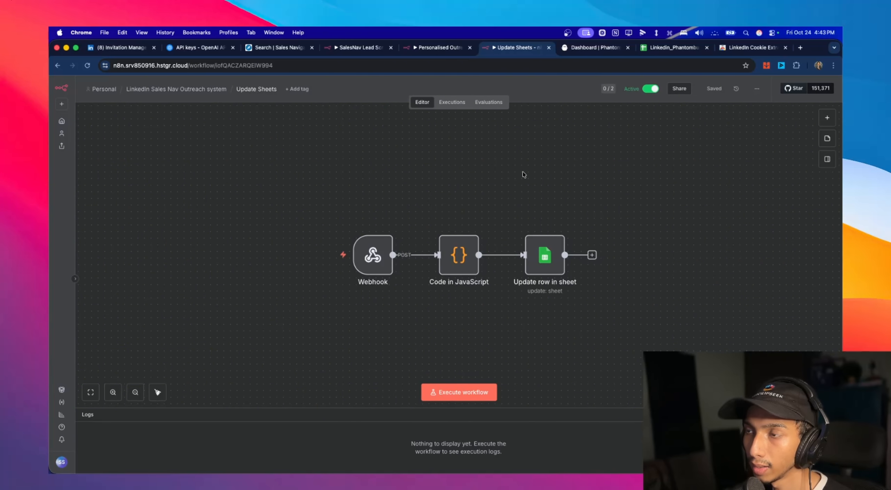
click(596, 47)
scroll(385, 228, down, 10)
scroll(405, 220, up, 2)
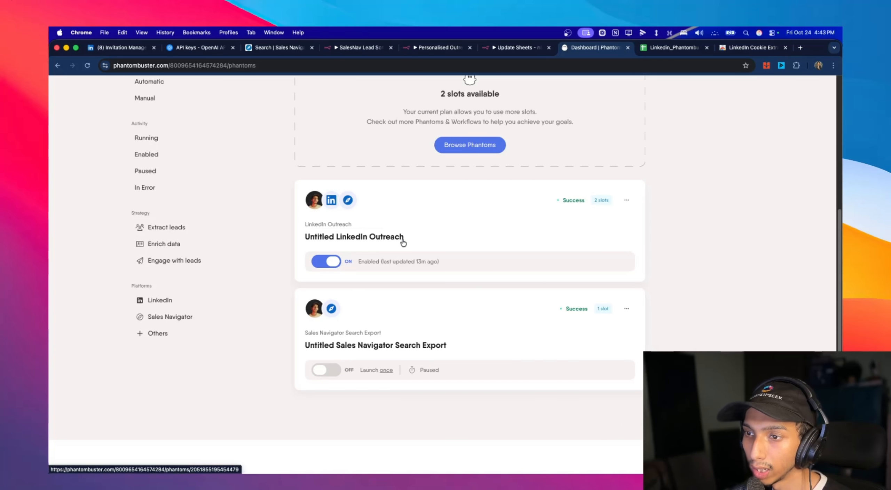
- Examine the Imported column in the Linkedin_PhantombusterList sheet
click(665, 50)
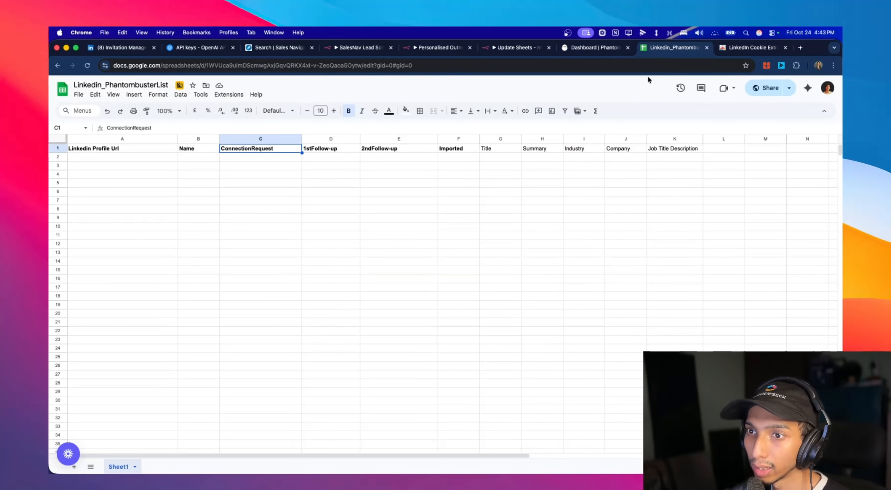
click(457, 158)
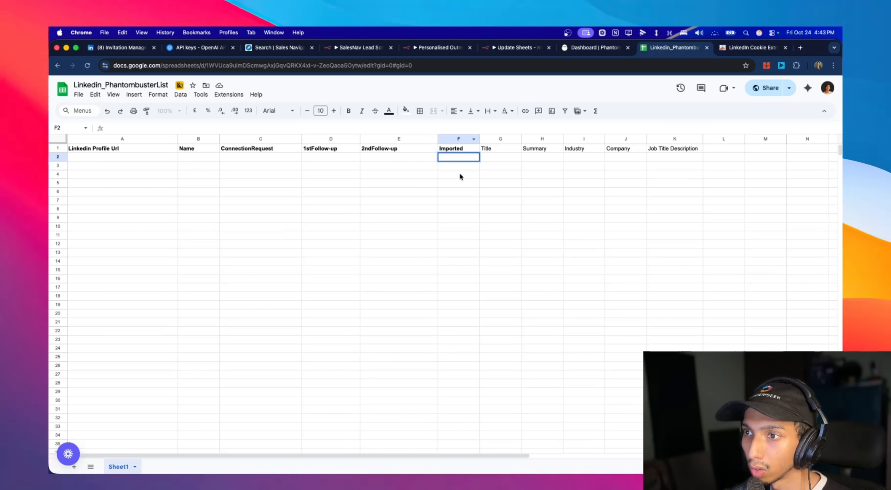
key(Down)
key(Down)
key(Down)
key(Down)
key(Down)
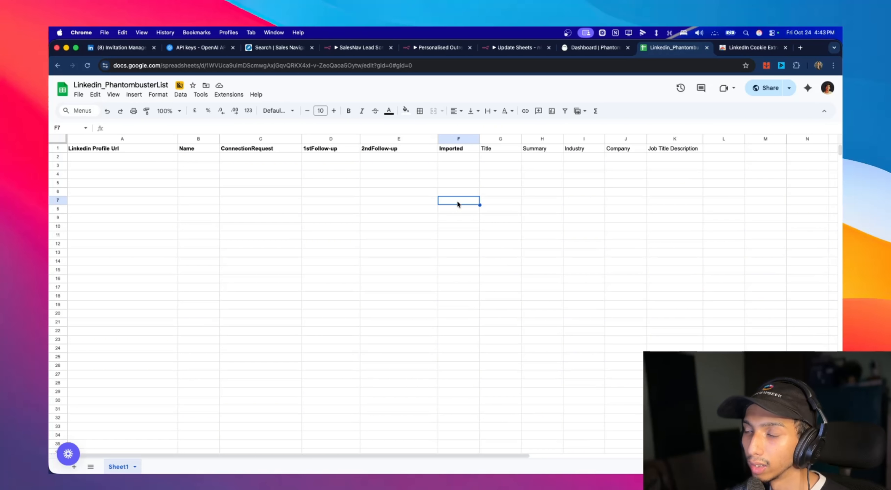
key(Up)
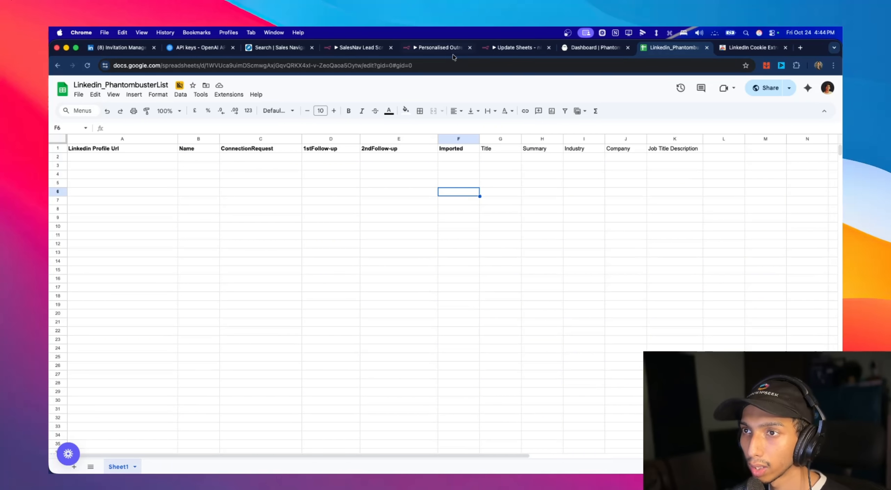
- Execute the SalesNav Lead Scrape workflow in n8n to bring up its test form, and move the form window aside
click(365, 51)
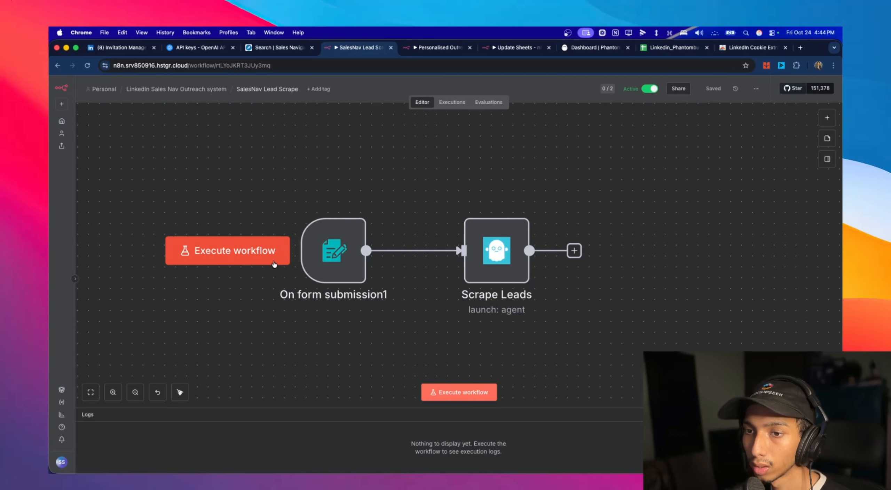
click(260, 262)
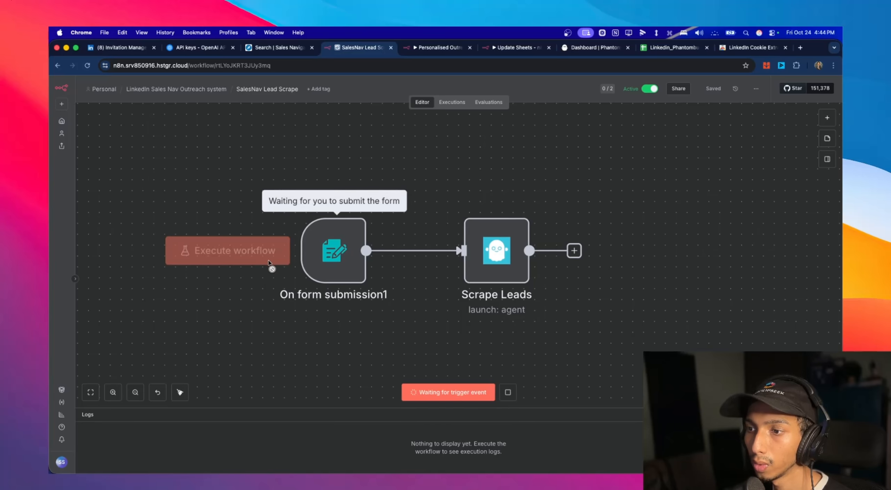
drag(520, 55, 524, 54)
- Copy the filtered Sales Navigator search URL into the Sales Nav Link field of the Sales Navigator Personalized Outreach form
click(259, 50)
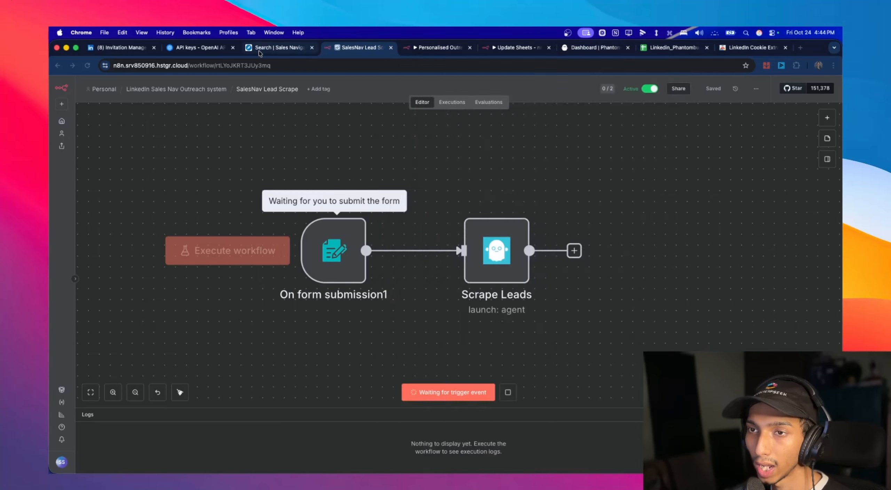
double_click(266, 67)
key(super+a)
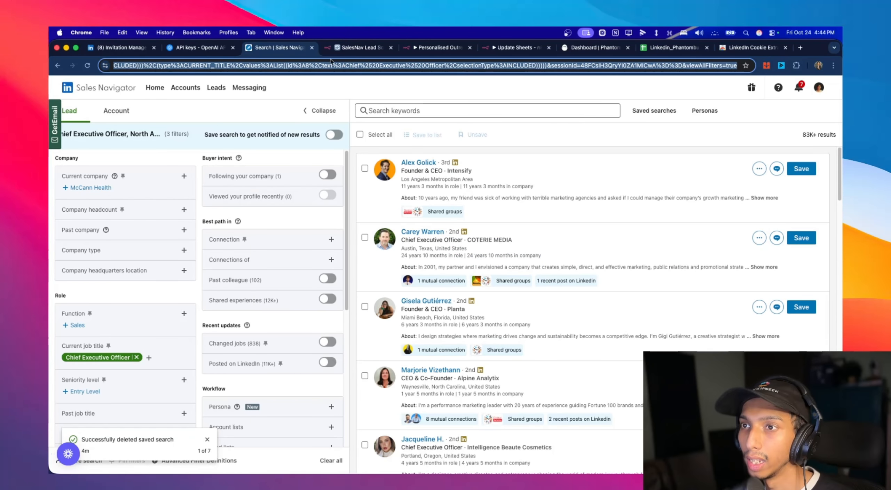
key(ctrl+Up)
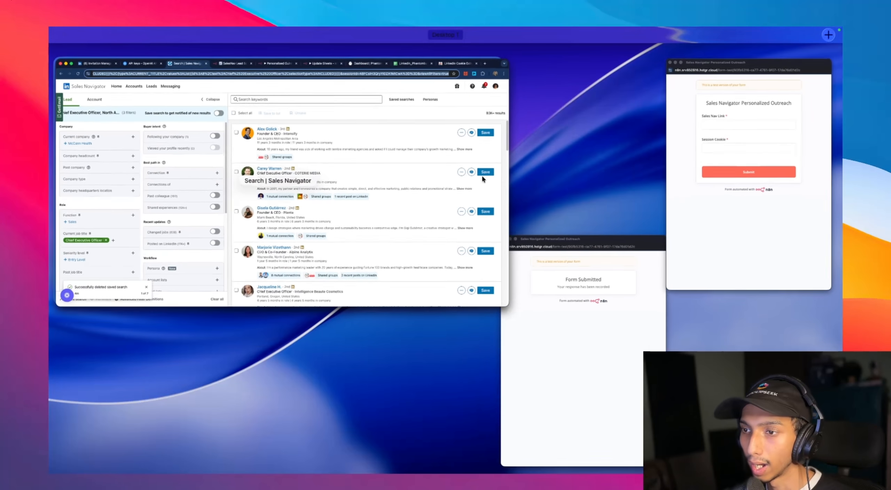
click(706, 181)
click(507, 160)
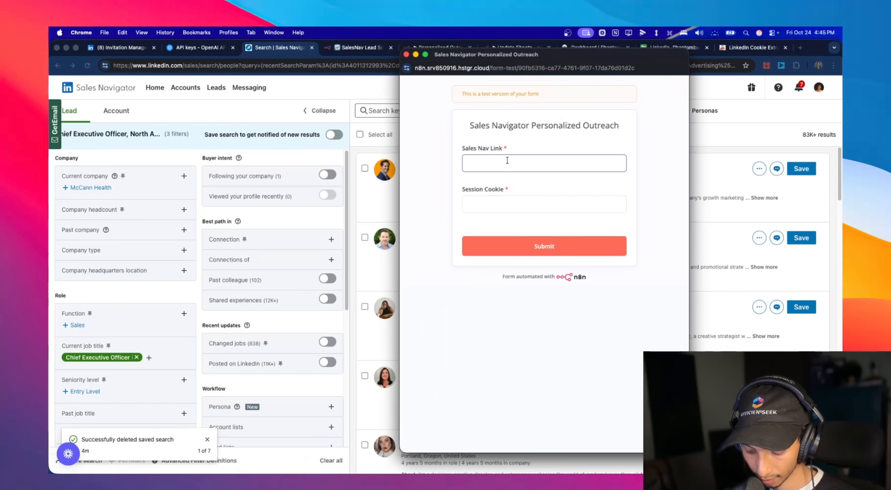
key(super+v)
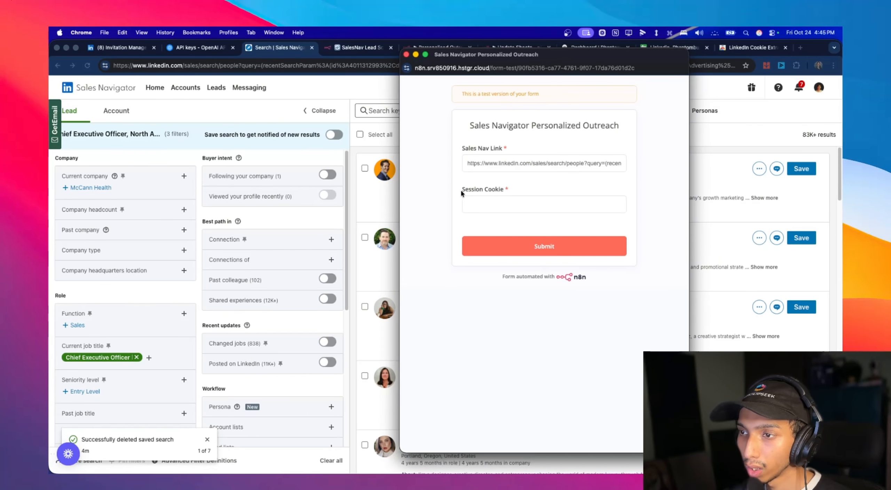
- Check the form's Session Cookie field and the LinkedIn Cookie Extractor page in the Chrome Web Store
drag(461, 190, 510, 189)
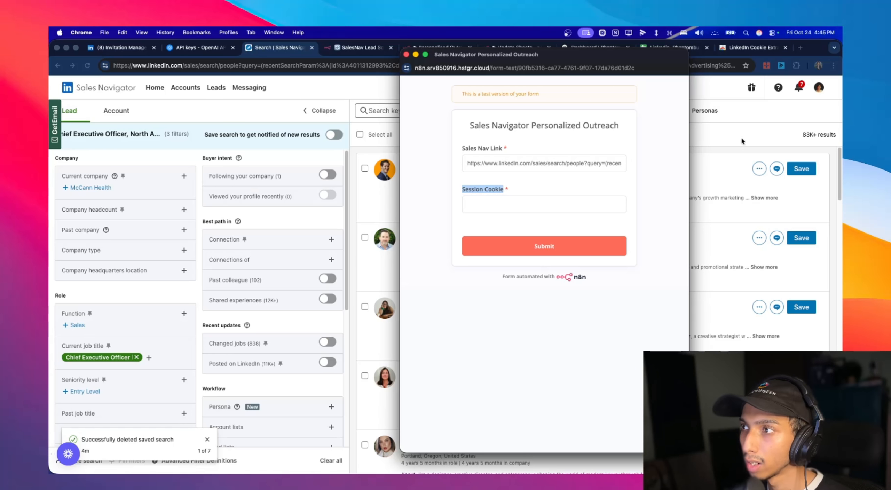
click(758, 48)
drag(416, 140, 254, 140)
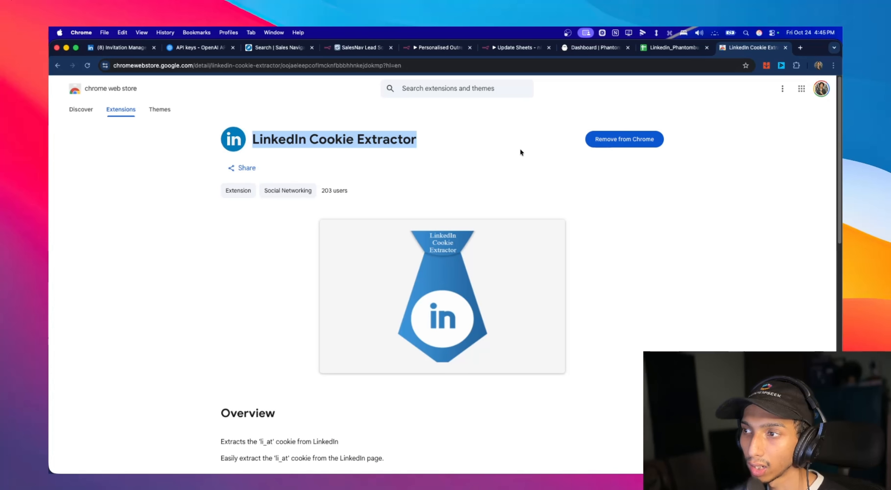
- Extract the LinkedIn session cookie from the Sales Navigator search page with the LinkedIn Cookie Extractor extension
click(258, 49)
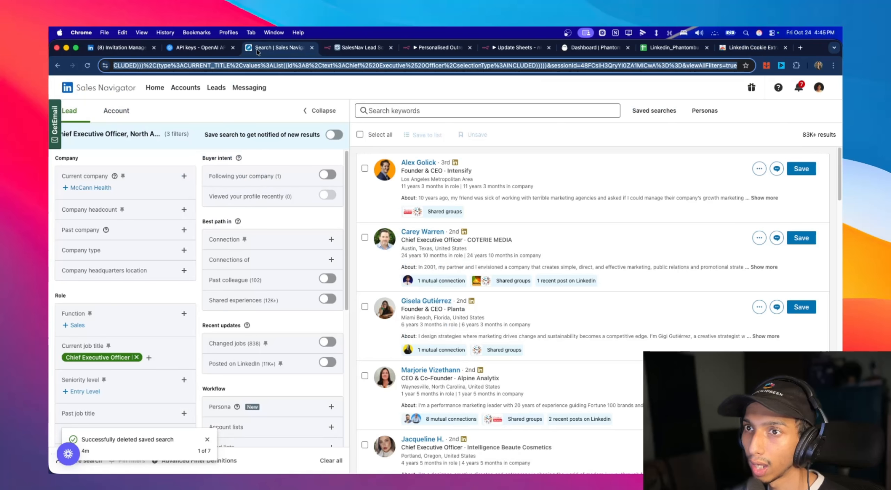
click(798, 65)
click(738, 184)
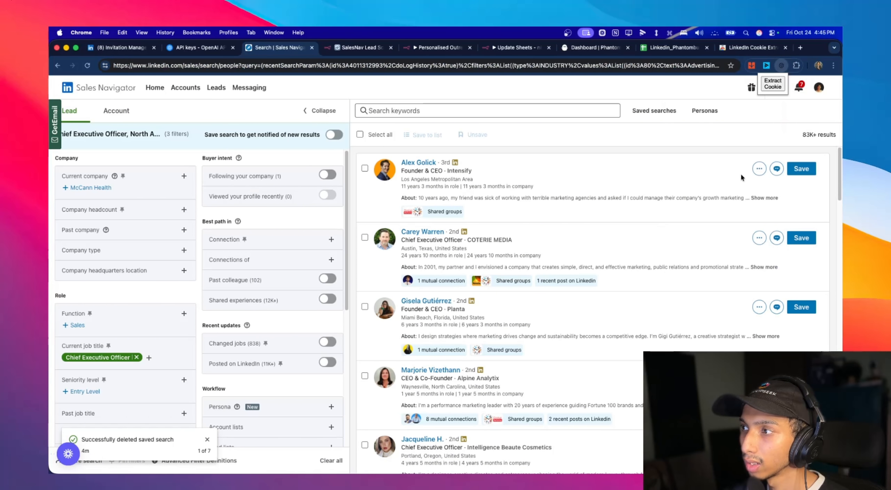
click(774, 87)
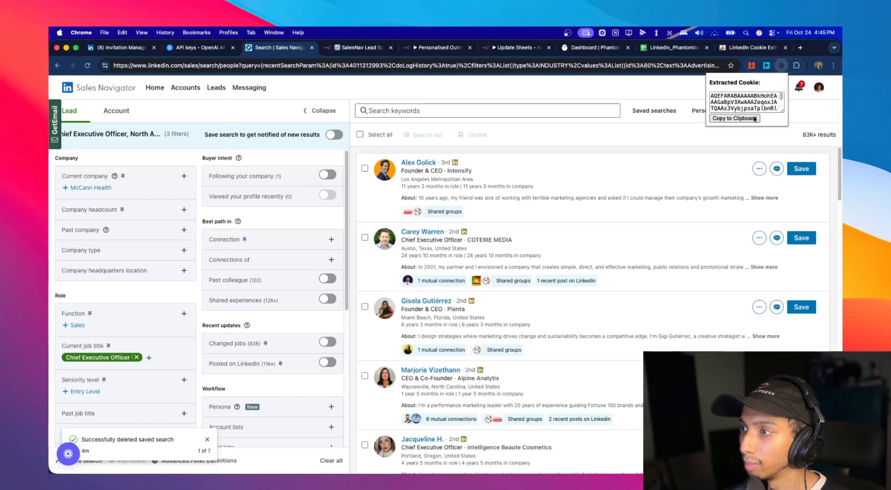
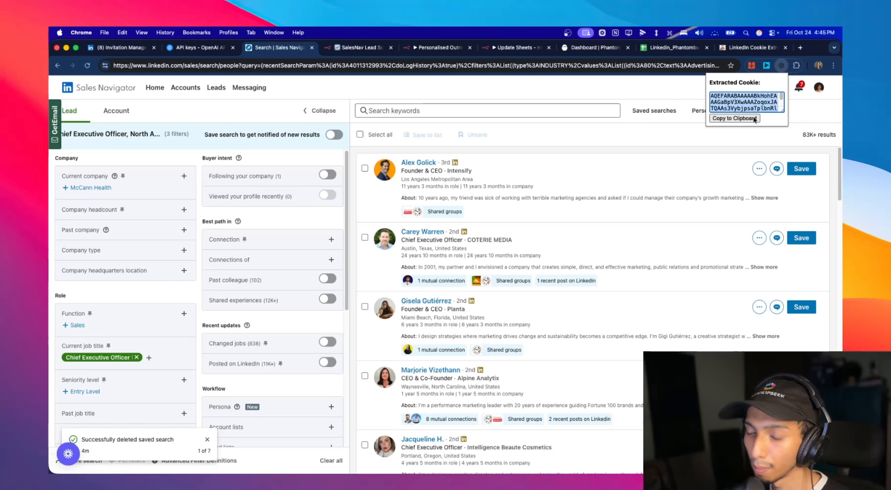
- Bring the Sales Navigator Personalized Outreach form window to the front and place the cursor in its Session Cookie field
key(ctrl+Up)
click(754, 127)
click(502, 204)
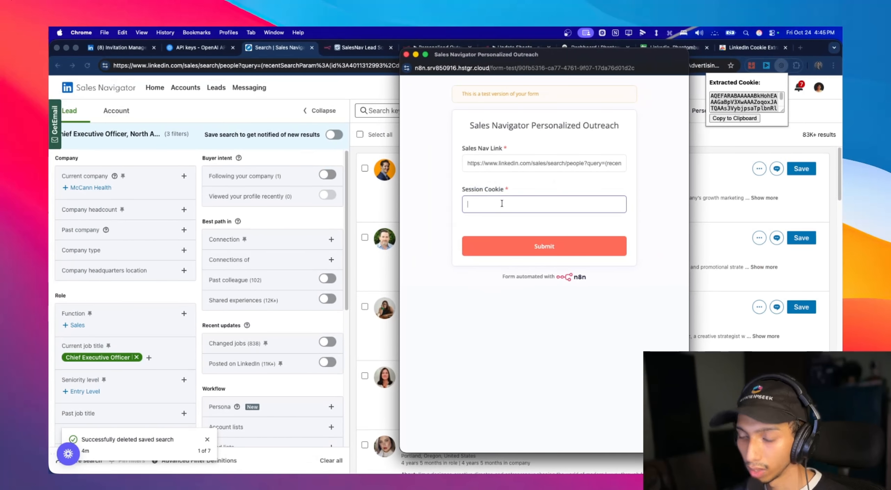
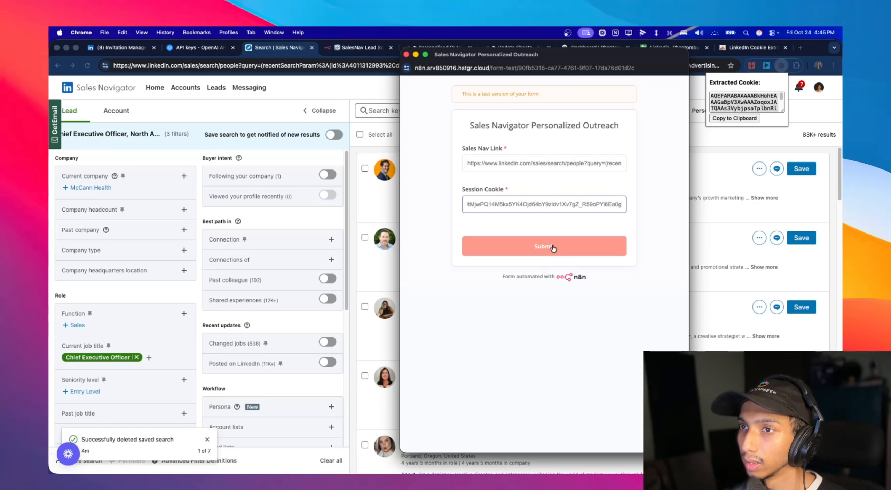
- Submit the scrape form and open the running Untitled Sales Navigator Search Export phantom in PhantomBuster to follow its progress
click(554, 248)
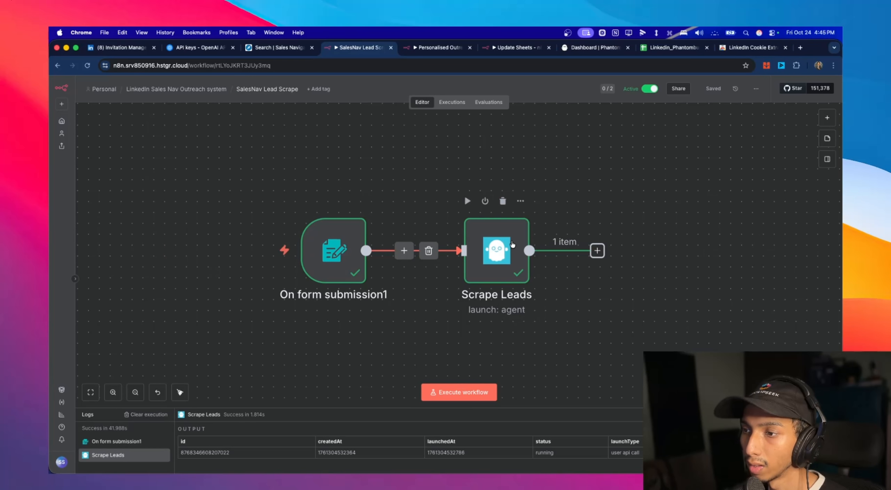
click(604, 49)
scroll(584, 268, up, 10)
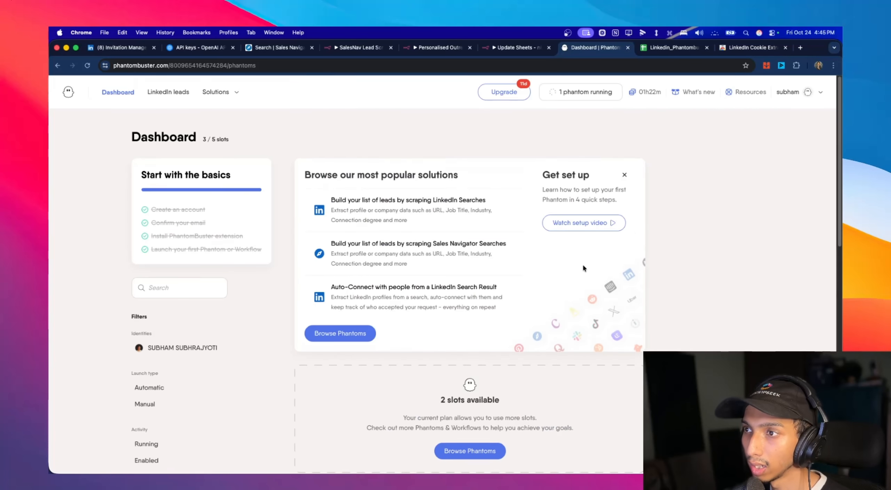
scroll(647, 188, down, 10)
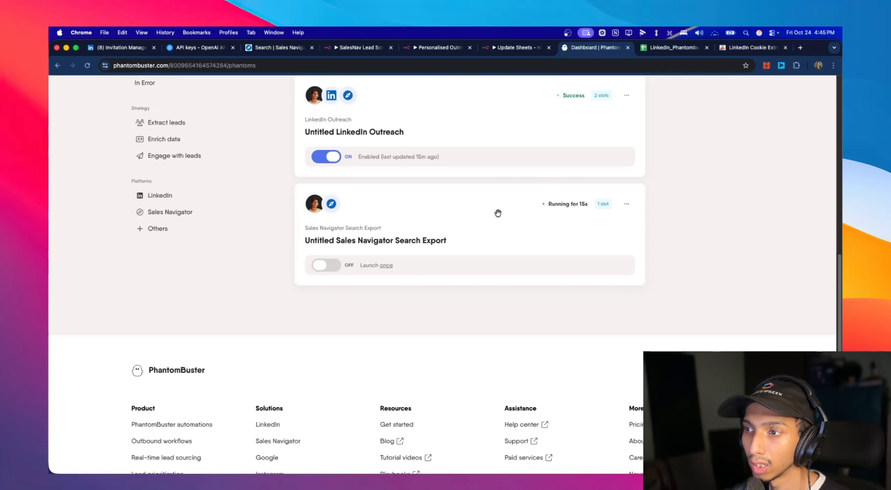
click(419, 232)
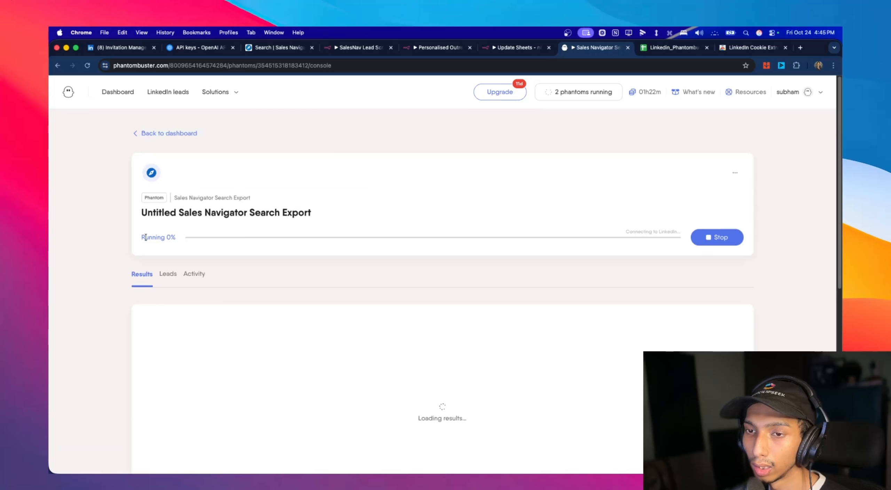
scroll(267, 240, down, 2)
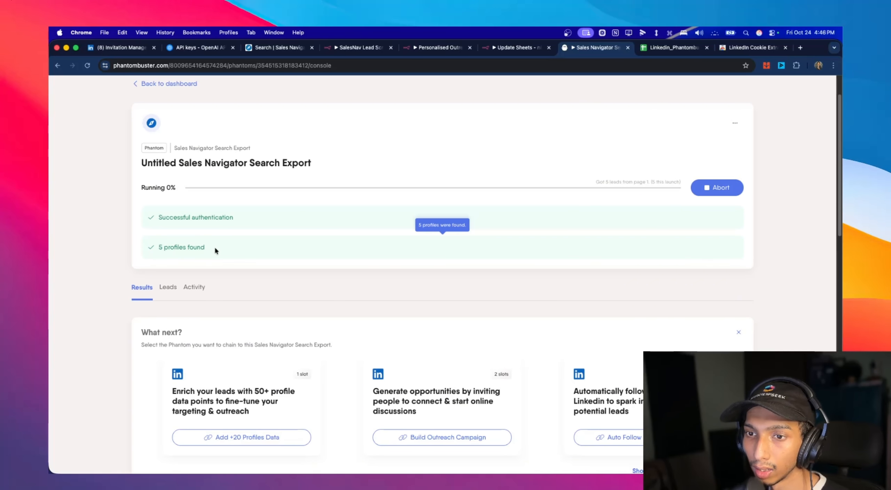
- Inspect the Scrape Leads node in the SalesNav Lead Scrape workflow, highlighting the numberOfProfiles value in its JSON arguments
click(438, 47)
click(367, 49)
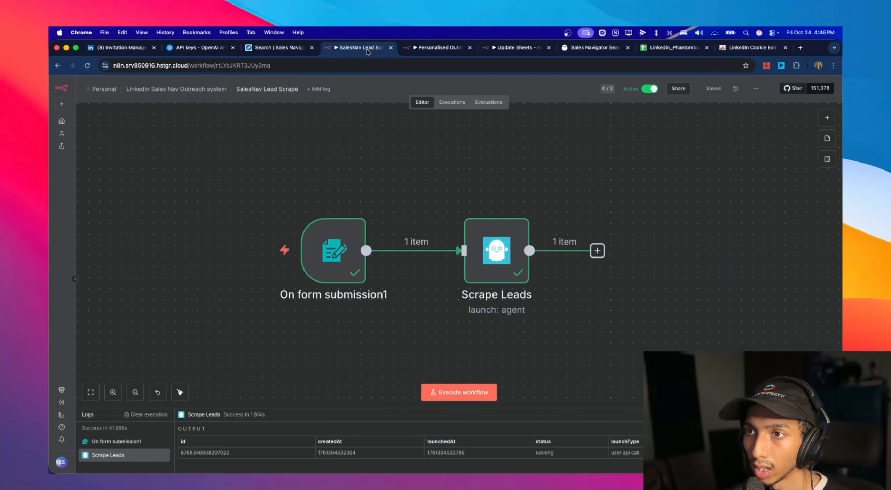
double_click(496, 251)
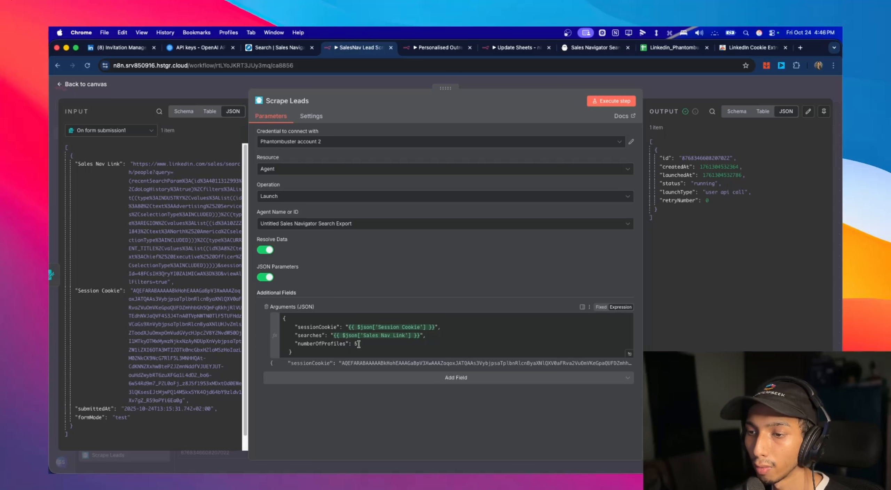
double_click(355, 344)
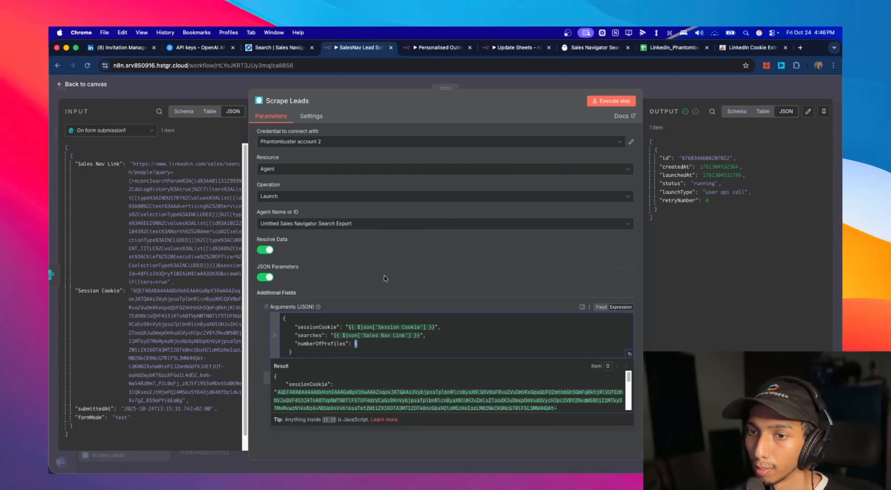
- View the Linkedin_PhantombusterList sheet, then open the Get the output of an agent node in the latest Personalised Outreach Sequence execution
click(675, 47)
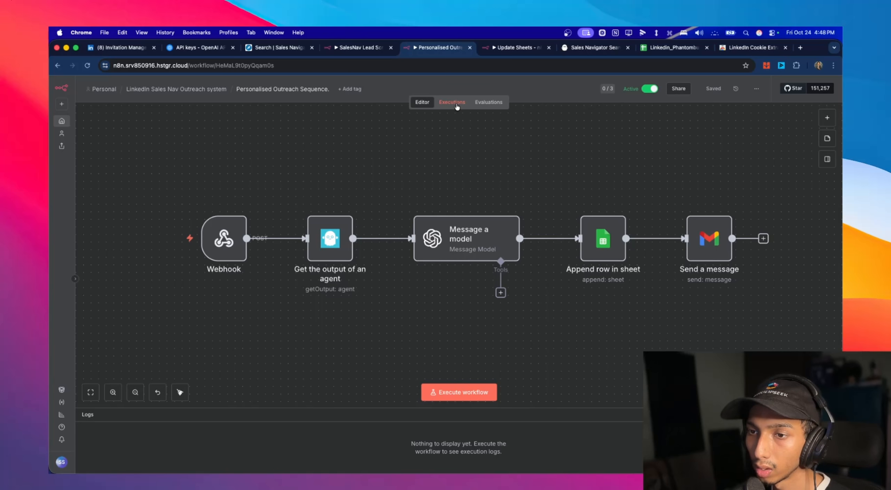
click(457, 103)
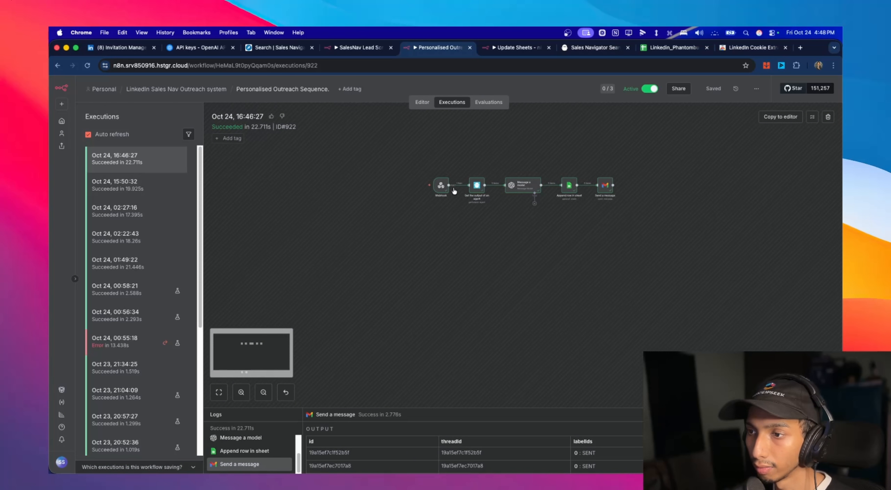
click(477, 185)
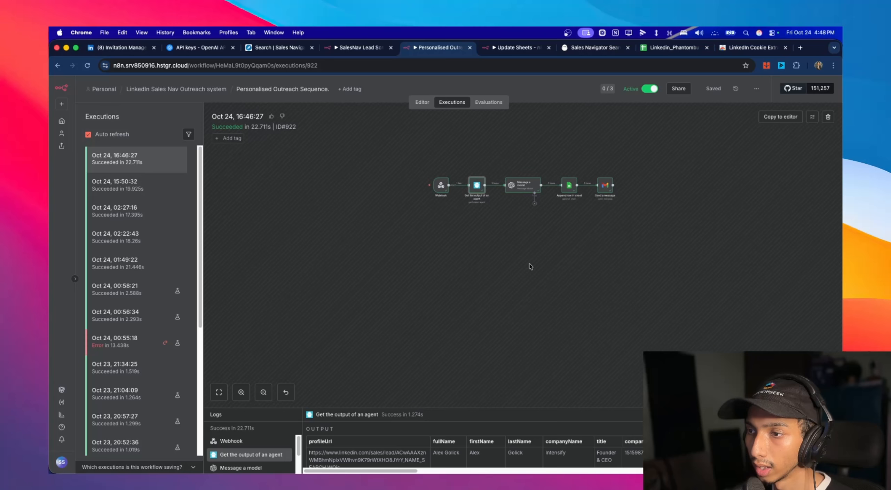
double_click(481, 192)
scroll(747, 217, up, 3)
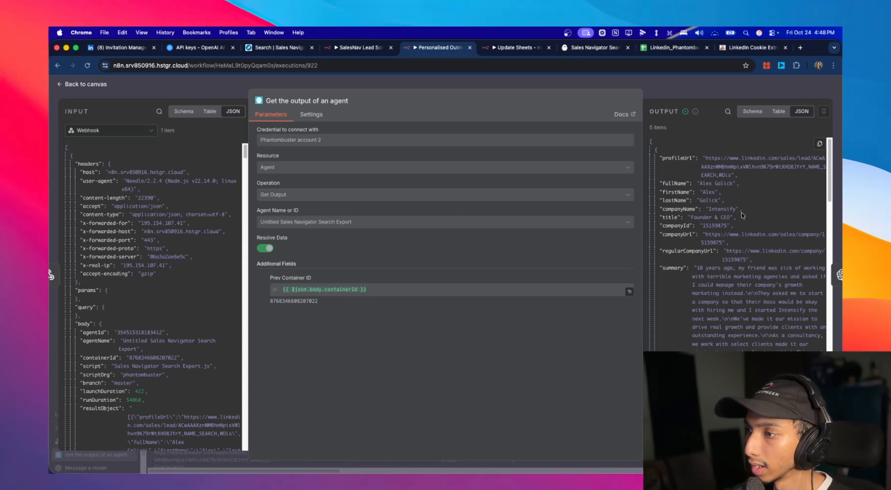
- Examine the scraped profile fields in the agent node's JSON output and return to the canvas
drag(697, 159, 729, 285)
click(728, 285)
scroll(724, 265, down, 5)
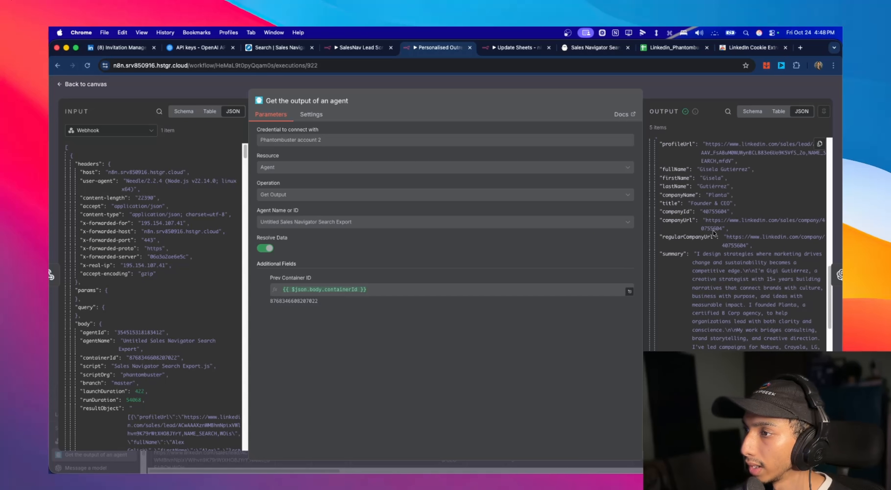
scroll(714, 226, up, 5)
scroll(731, 278, down, 5)
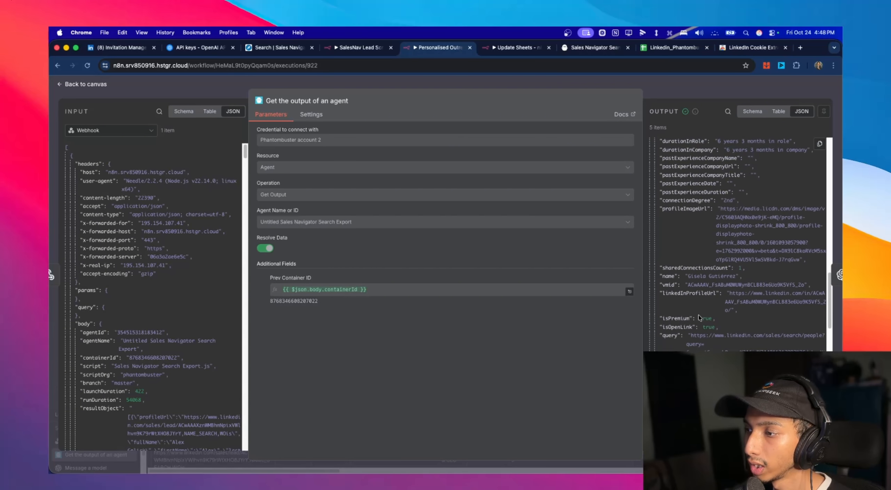
click(84, 84)
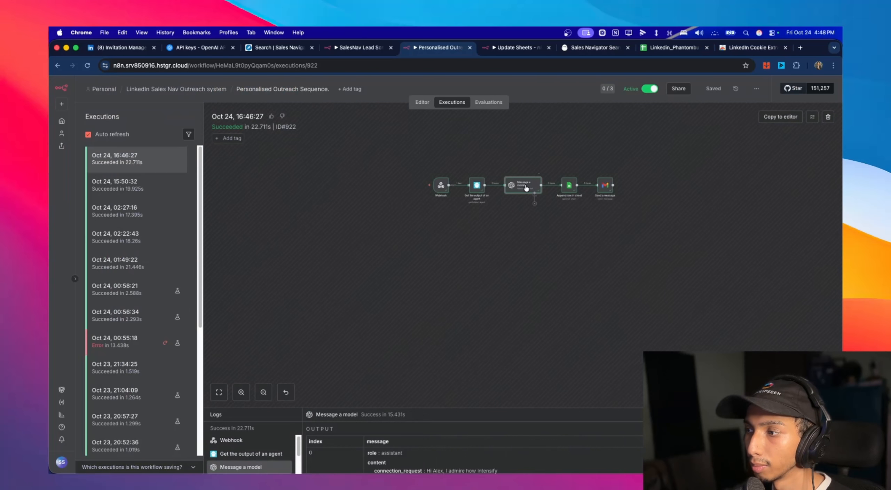
- Review the connection request and follow-up texts in the Message a model node's output, and look at the Append row in sheet node
double_click(522, 184)
scroll(769, 226, down, 3)
scroll(769, 227, up, 3)
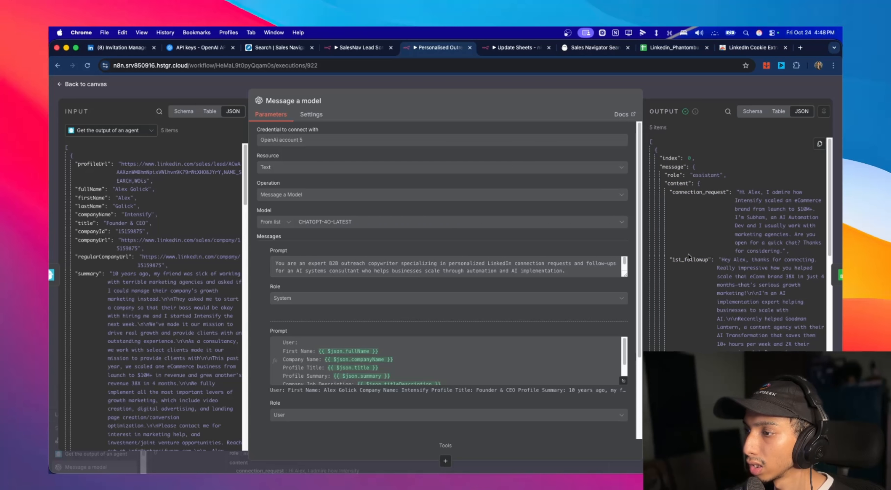
scroll(684, 257, down, 3)
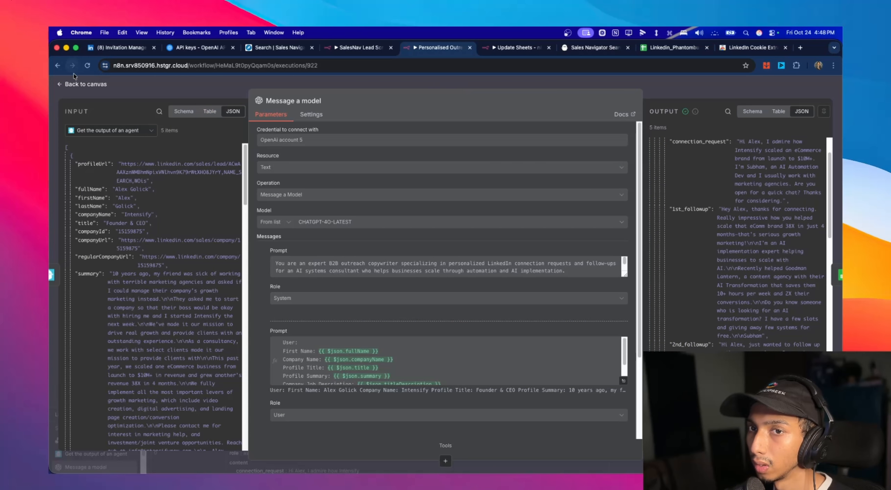
click(81, 84)
double_click(569, 185)
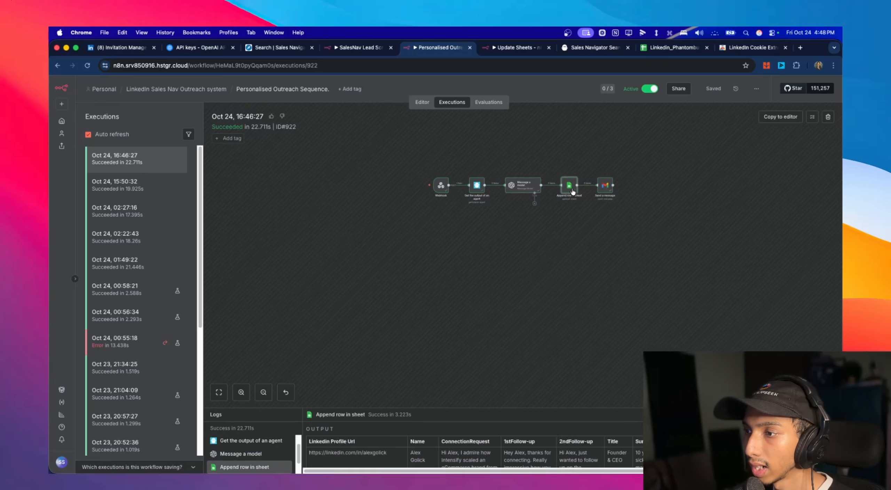
key(Escape)
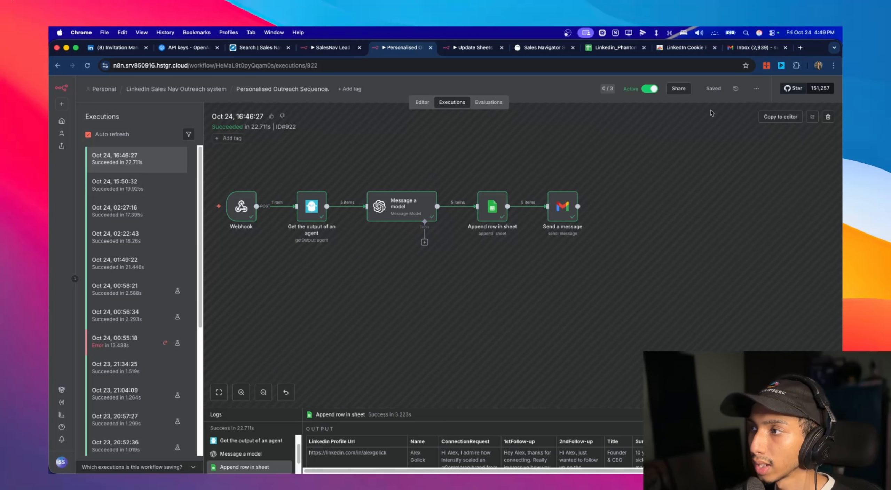
- Open the LinkedinOutreach Approval email in Gmail and follow its spreadsheet link to look over the lead rows
click(746, 52)
click(135, 161)
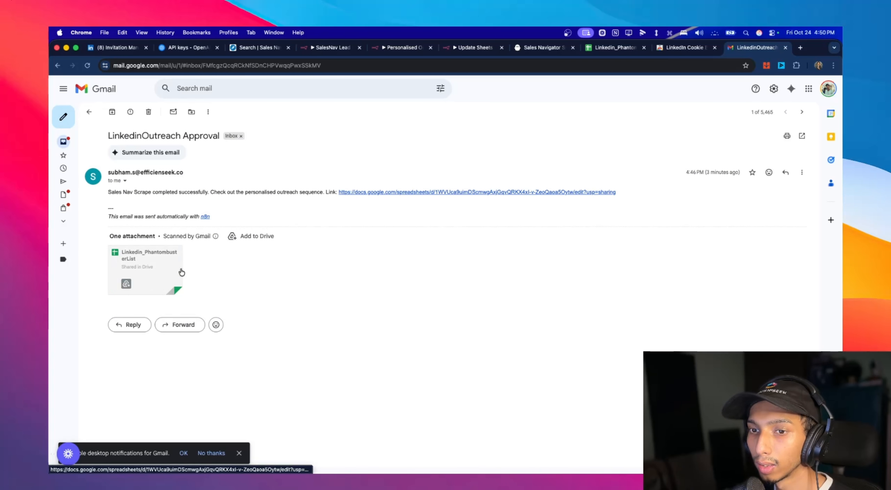
click(552, 194)
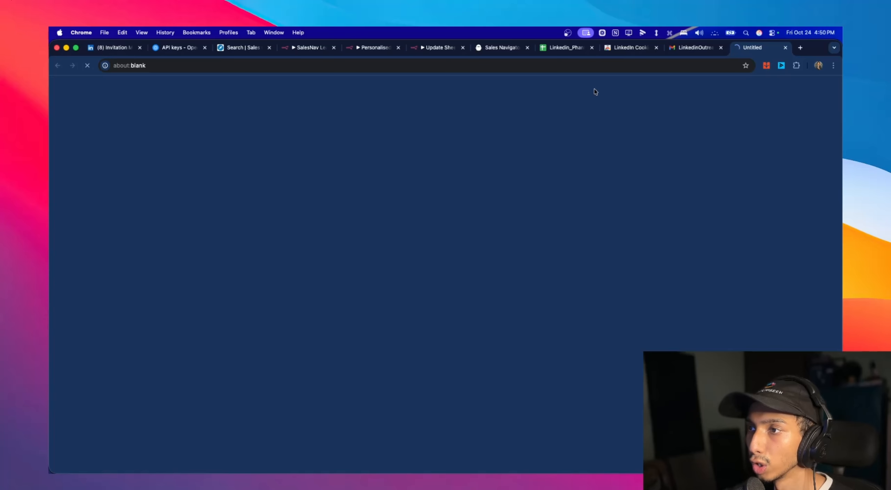
scroll(410, 257, down, 5)
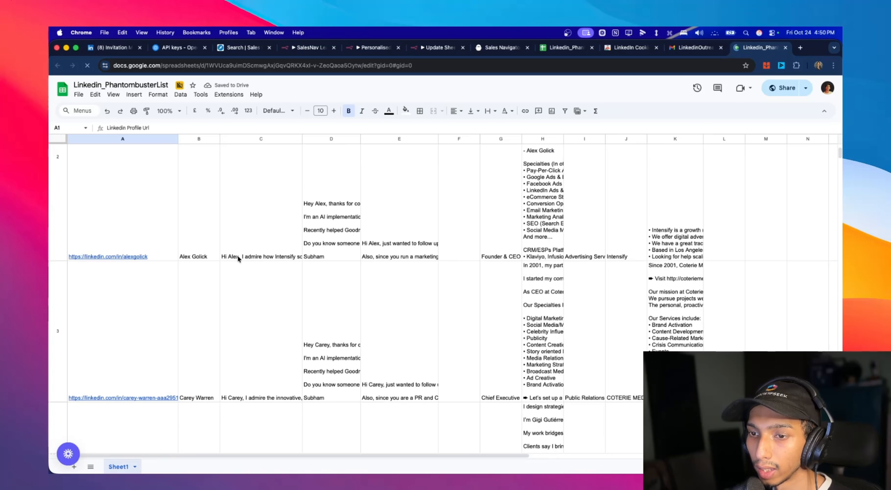
scroll(601, 260, up, 3)
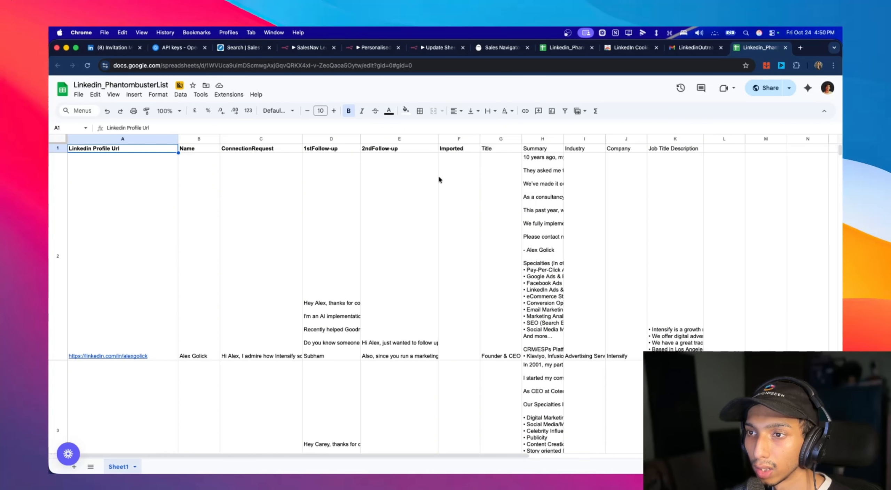
- Read the full ConnectionRequest and 1stFollow-up messages in row 2 of the sheet
double_click(253, 170)
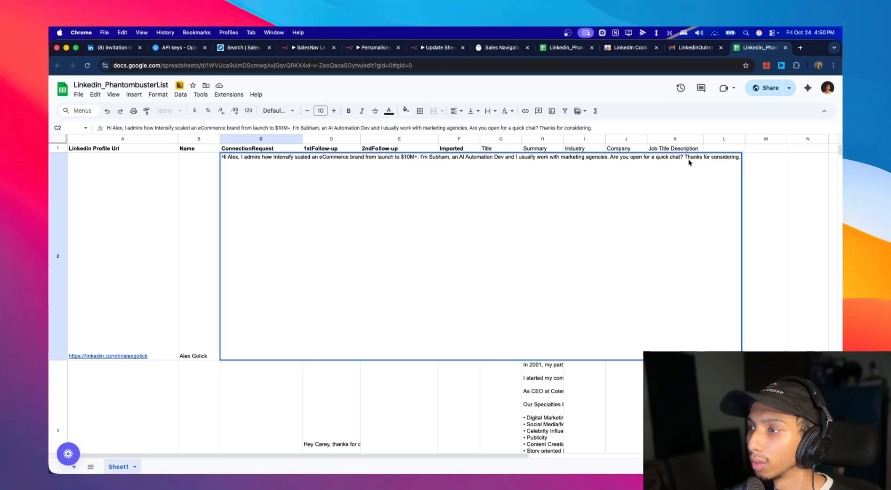
click(749, 161)
click(319, 191)
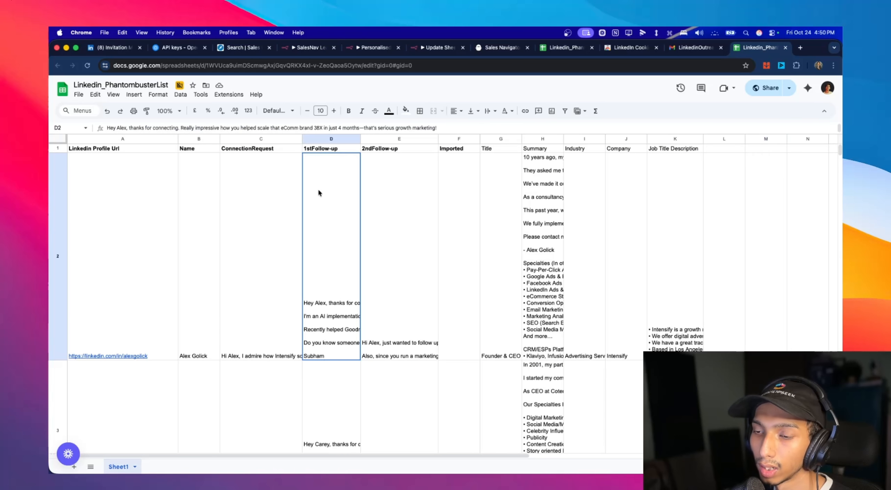
double_click(318, 190)
click(315, 171)
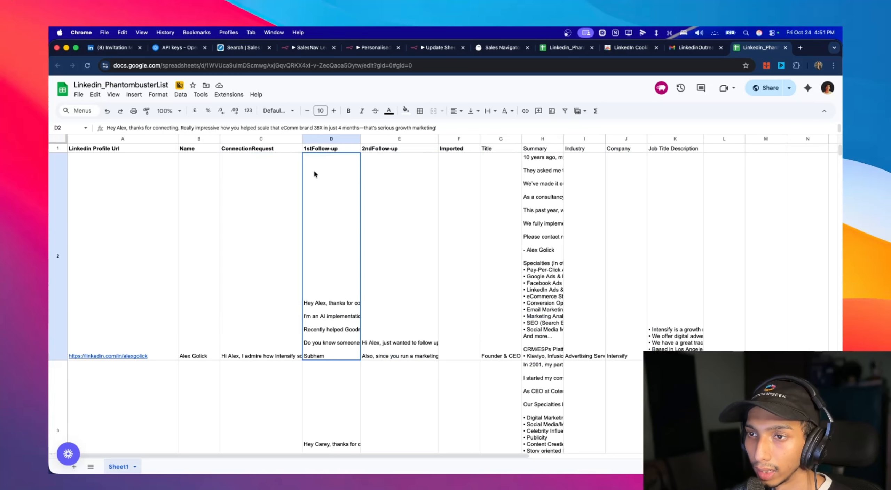
double_click(327, 166)
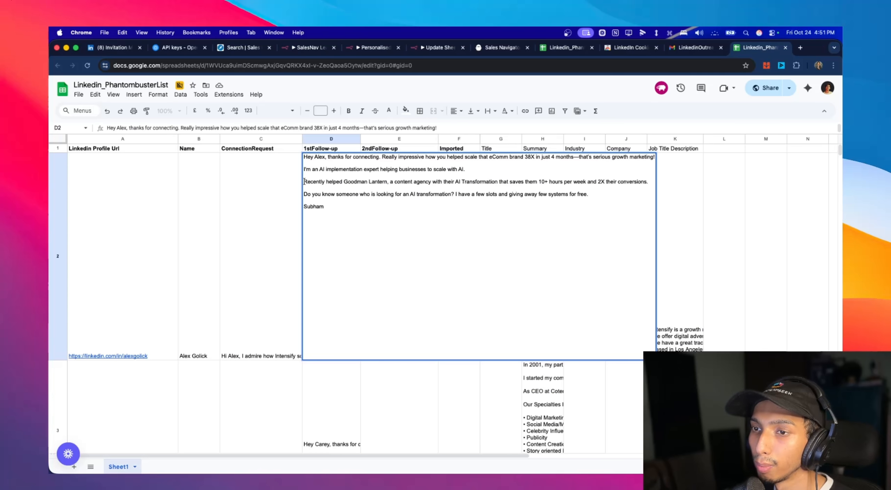
triple_click(316, 184)
click(664, 190)
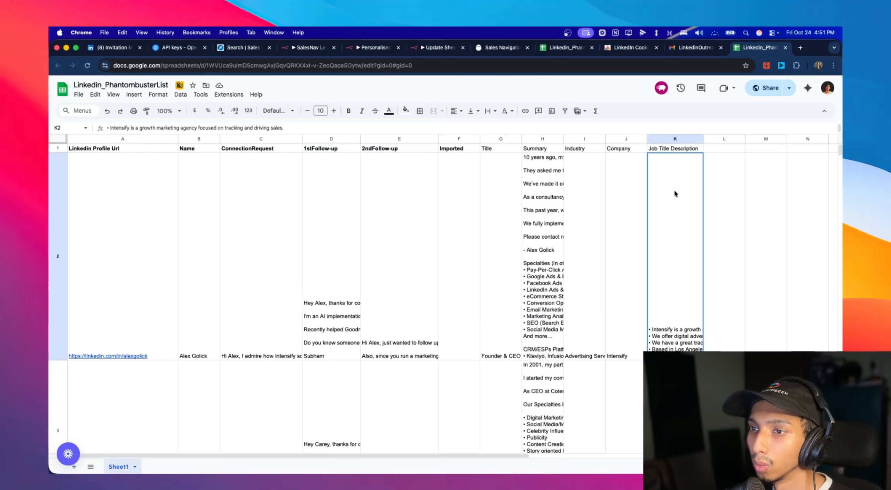
- Read the full 2ndFollow-up message in row 2, and revisit that lead's ConnectionRequest and 1stFollow-up cells
scroll(390, 193, down, 2)
double_click(381, 192)
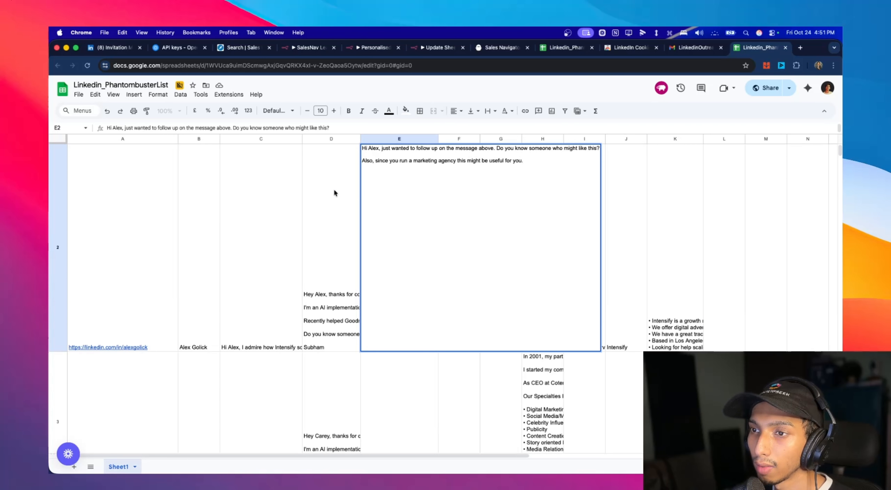
key(Escape)
double_click(378, 199)
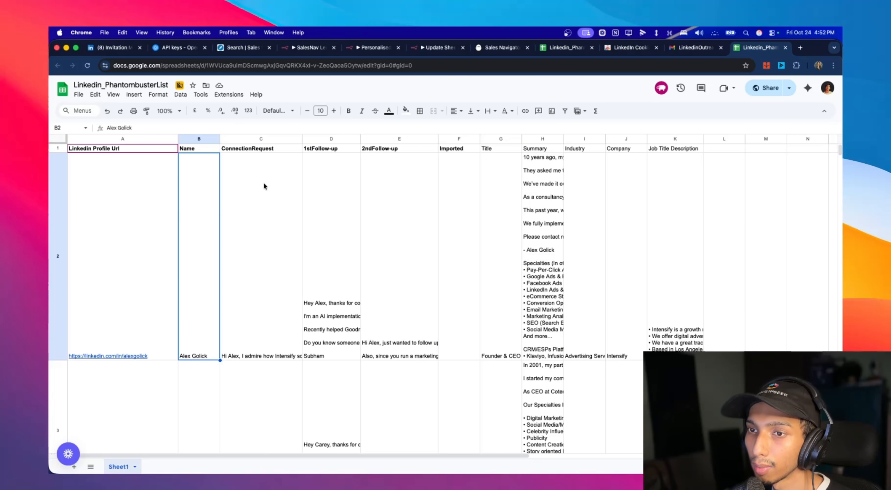
click(263, 182)
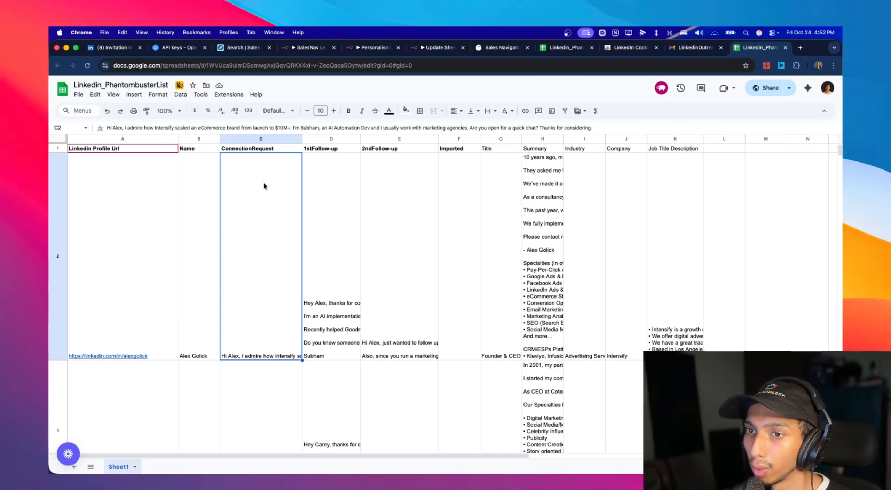
click(308, 218)
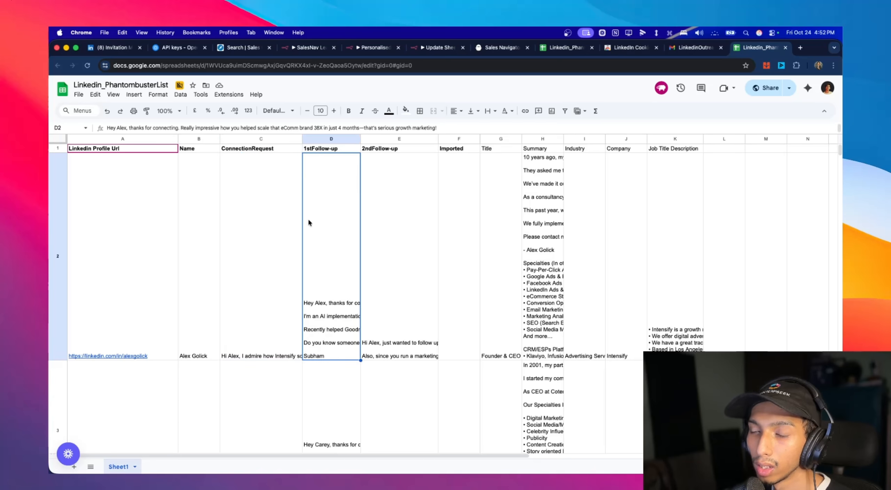
click(283, 217)
click(314, 195)
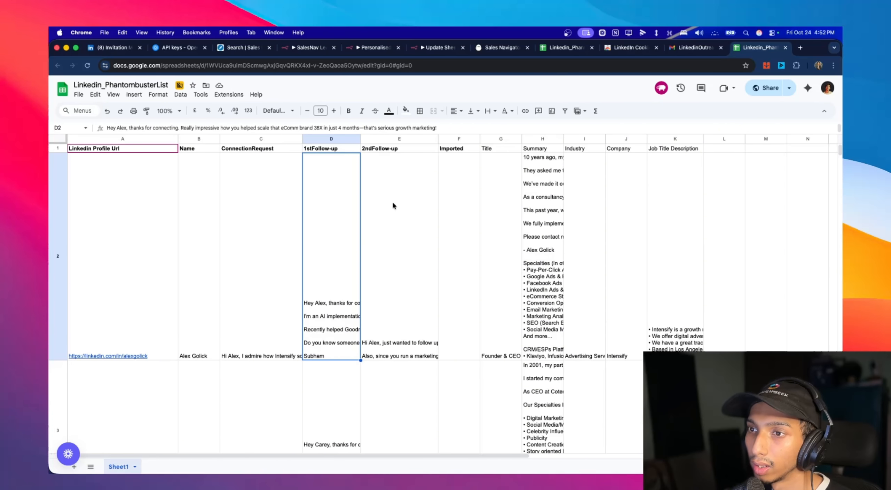
- Return to the PhantomBuster dashboard and open the Untitled LinkedIn Outreach workflow
click(509, 49)
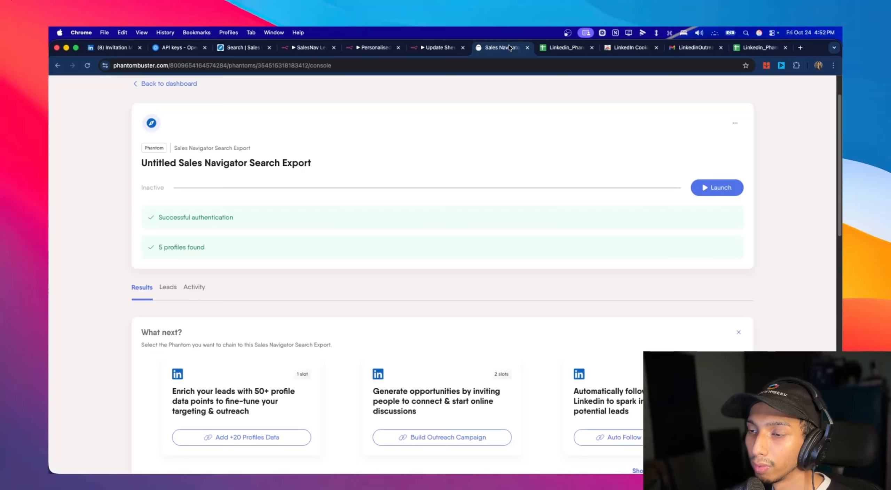
scroll(229, 158, up, 3)
click(176, 135)
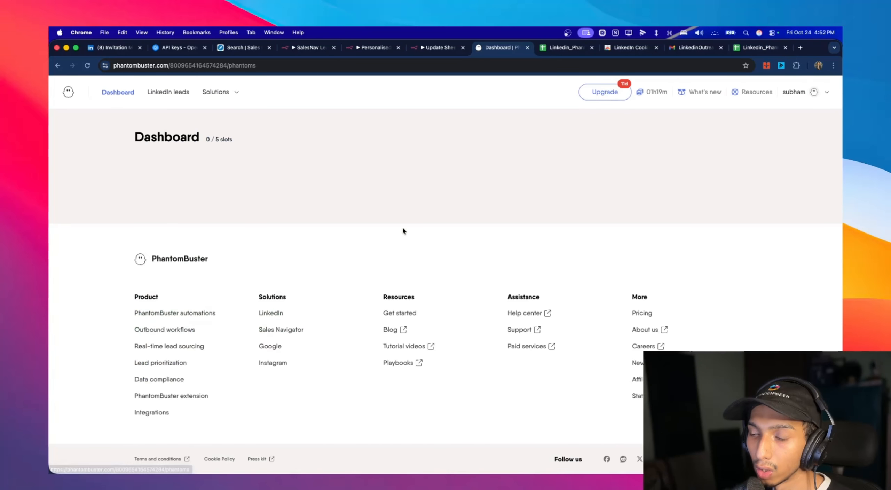
scroll(481, 237, down, 10)
click(371, 250)
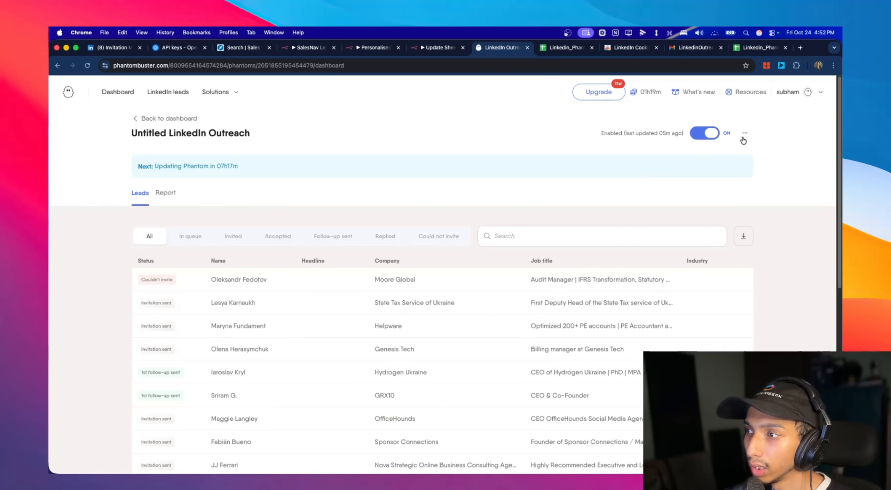
- Open the setup of the Untitled LinkedIn Outreach Phantom and compare its lead source URL with the Linkedin_PhantombusterList sheet
click(744, 135)
click(688, 153)
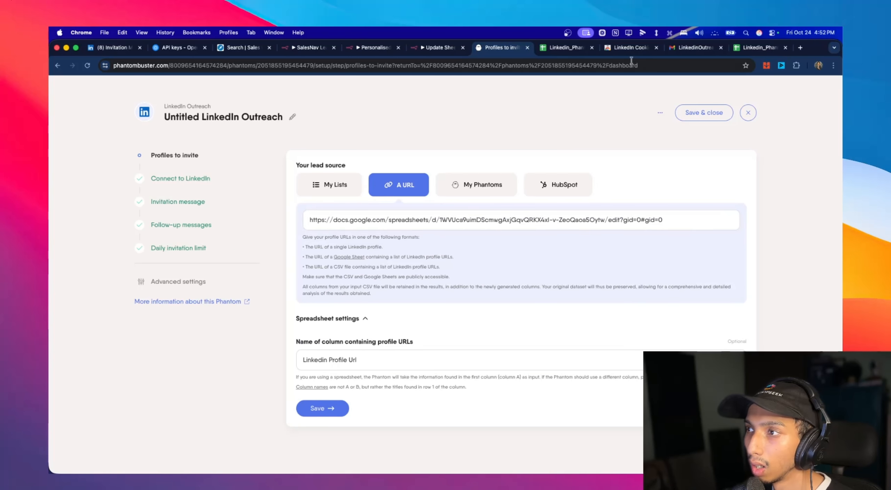
click(403, 228)
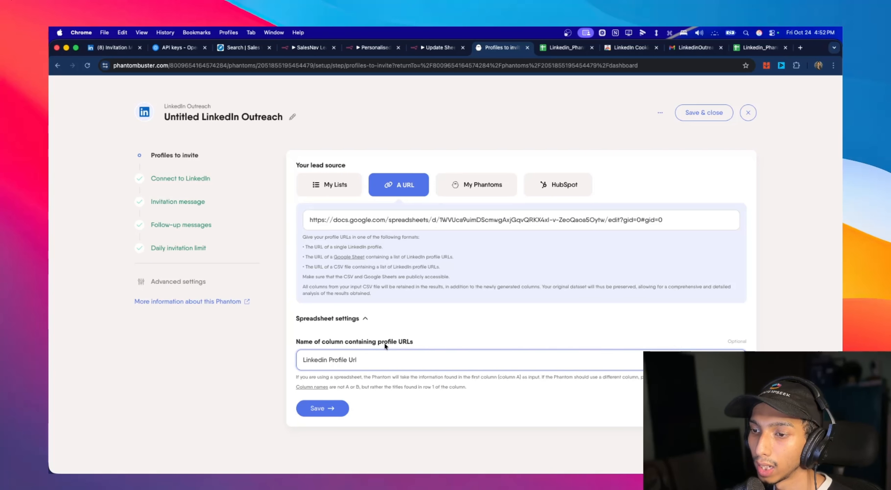
click(749, 49)
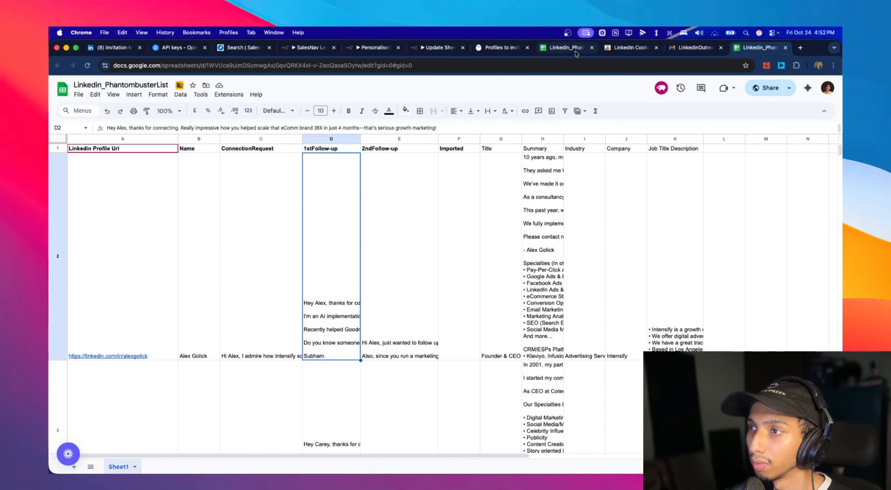
click(501, 48)
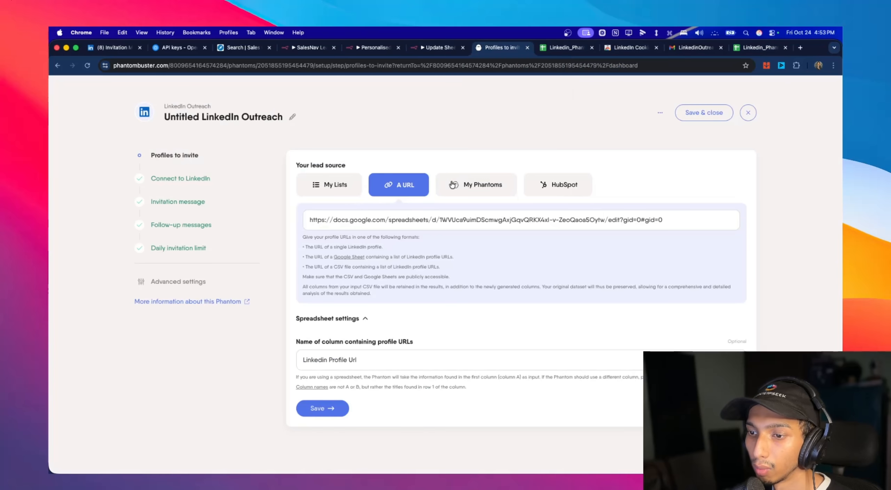
- Save the Profiles to invite and Connect to LinkedIn settings, advancing to the invitation message
click(334, 412)
click(482, 206)
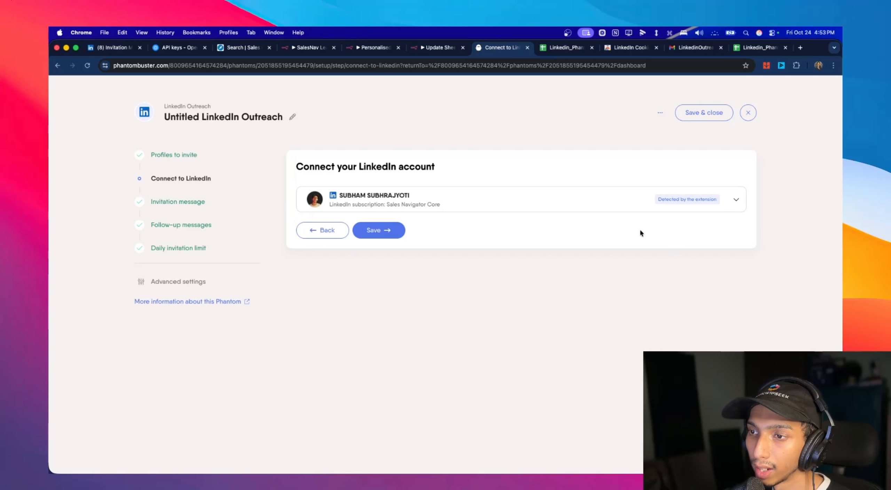
drag(638, 233, 338, 195)
click(433, 270)
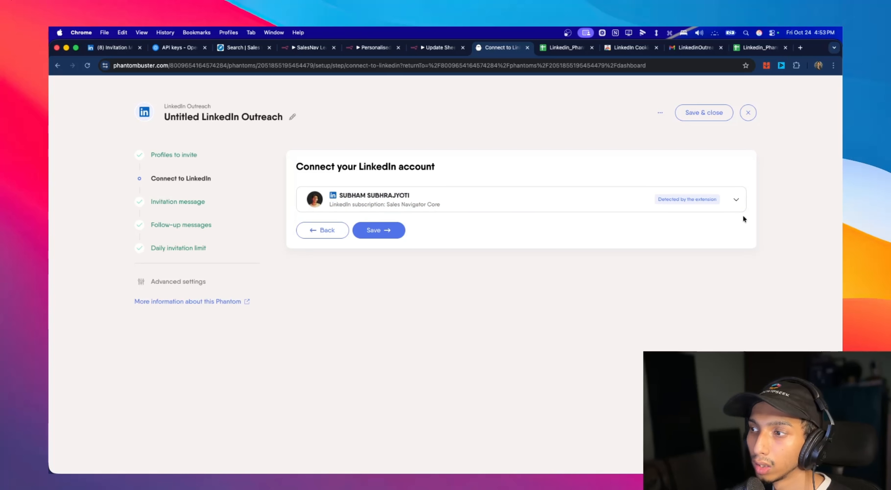
click(385, 236)
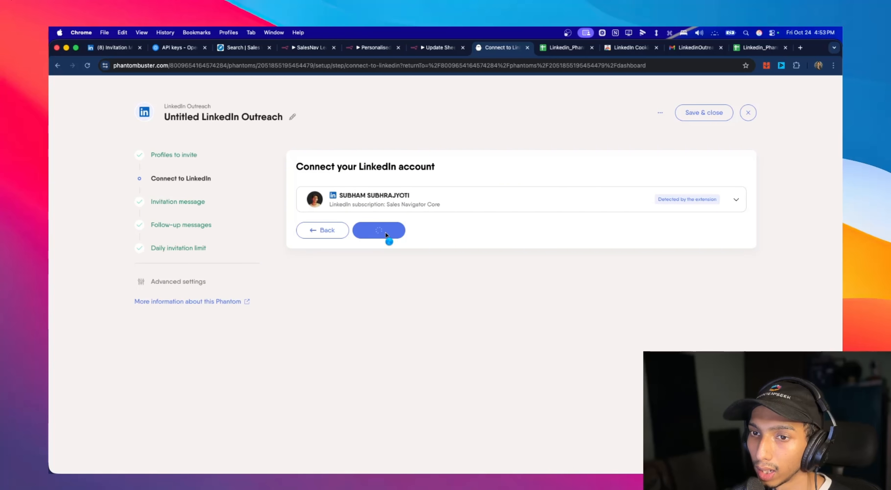
click(392, 222)
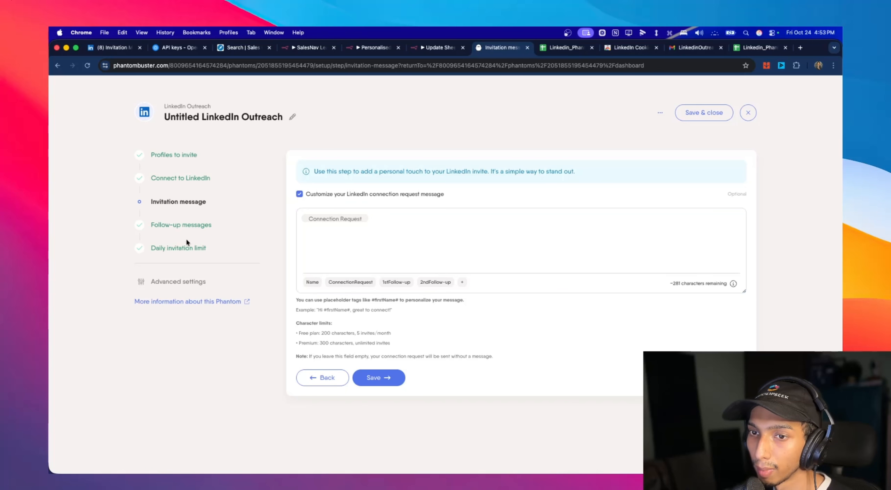
- Review the delays and message placeholders of the first and second follow-ups in the follow-up message settings
click(169, 230)
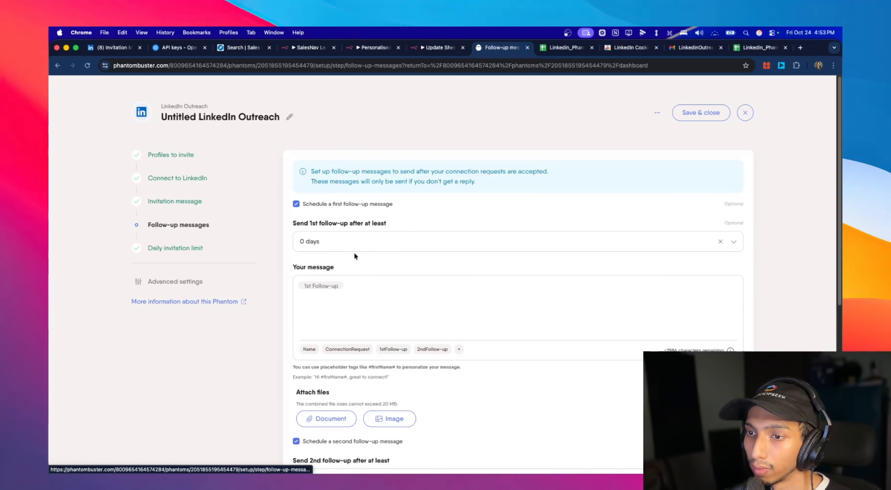
scroll(357, 254, down, 2)
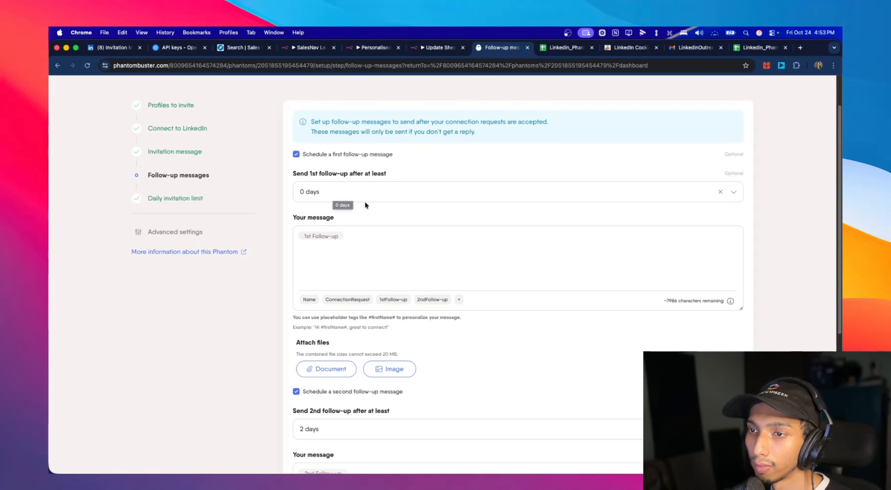
scroll(365, 204, down, 2)
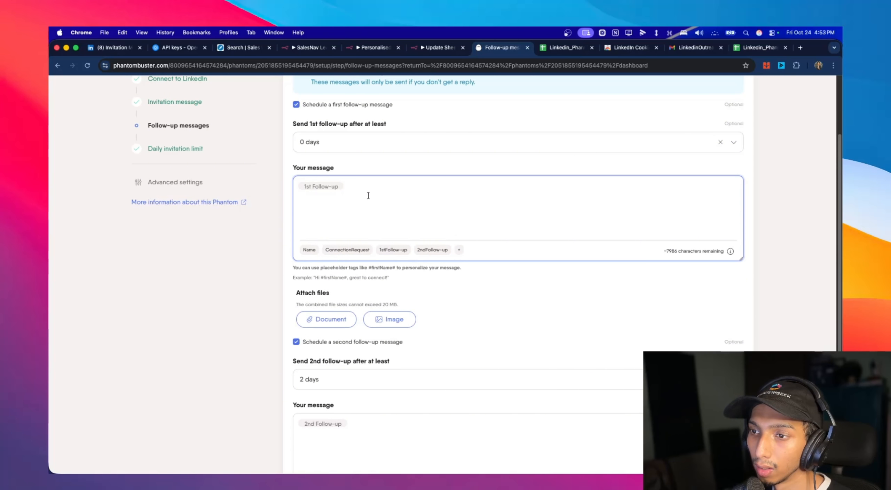
scroll(476, 218, down, 2)
scroll(479, 249, down, 4)
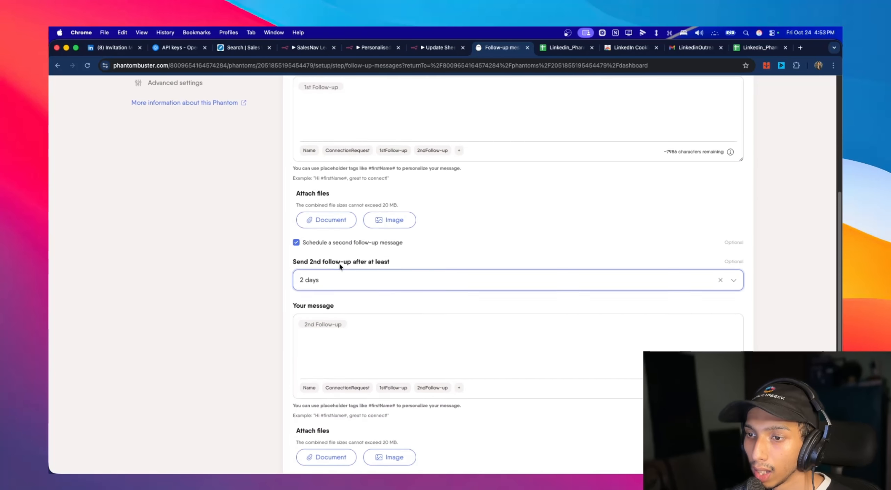
scroll(348, 244, down, 2)
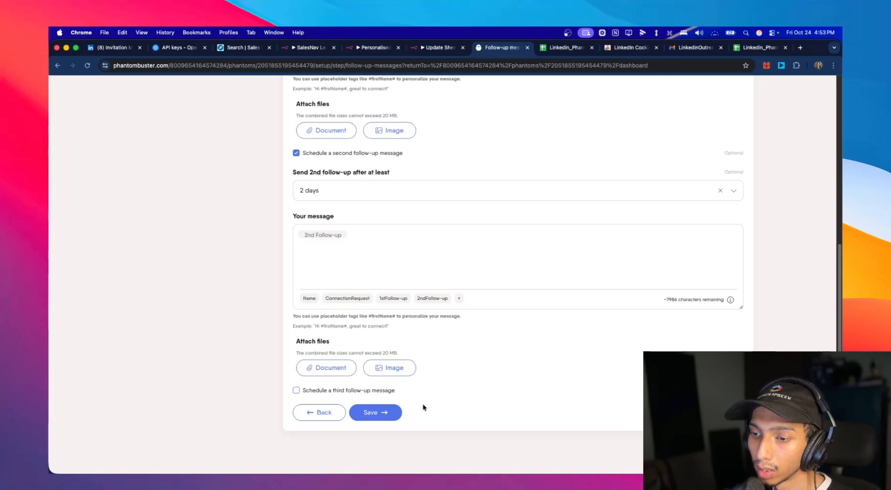
- Save the follow-up message settings and open the webhook options in the outreach's advanced settings
click(376, 413)
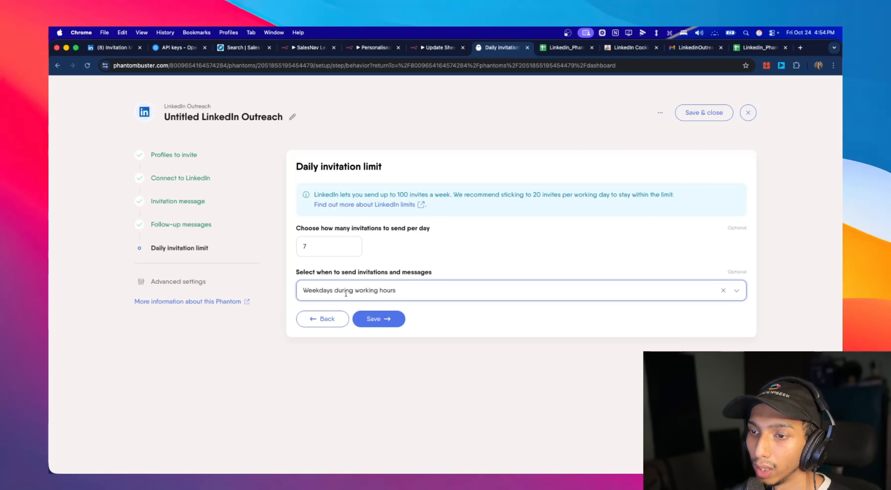
click(161, 280)
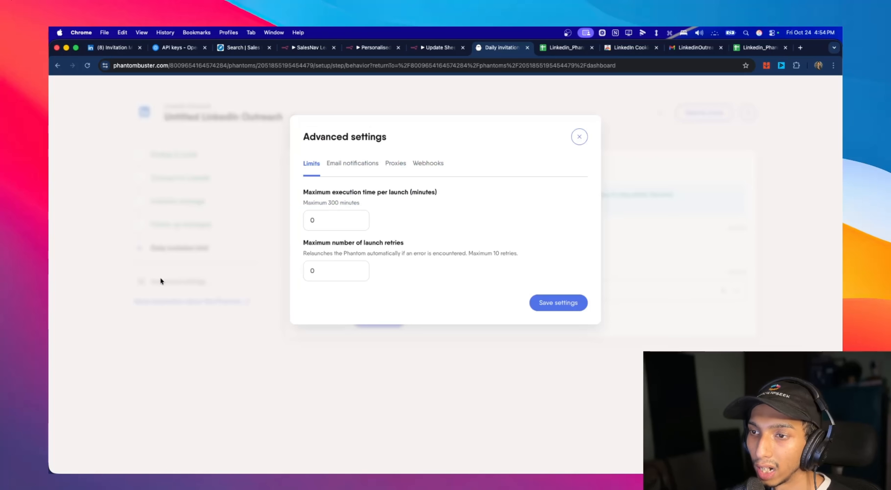
click(425, 166)
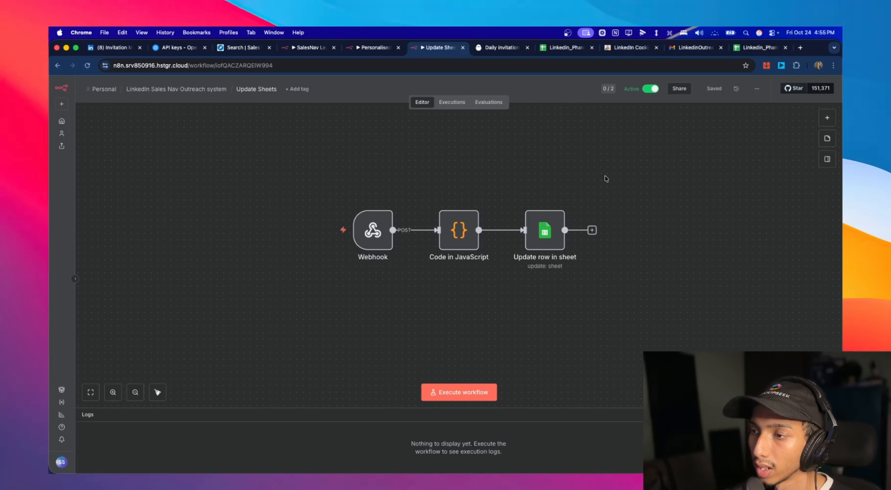
- Switch to the Linkedin_PhantombusterList sheet and look over the Imported column for the lead rows
click(745, 51)
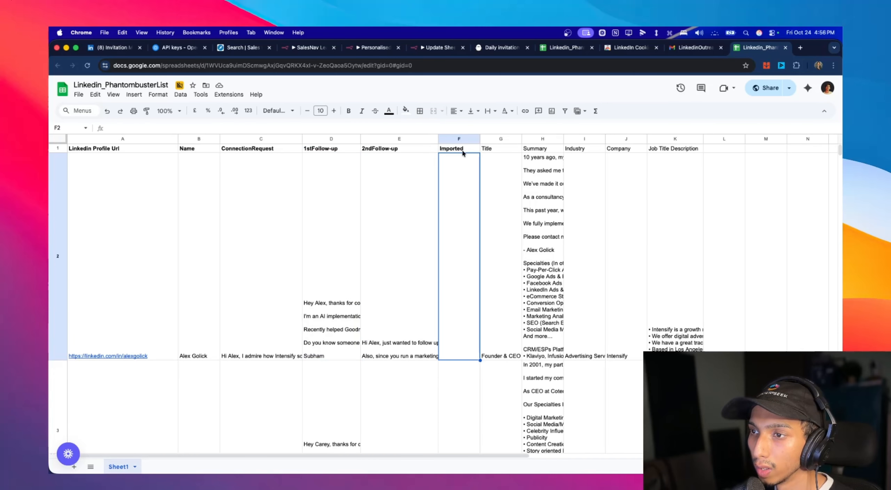
scroll(470, 340, down, 10)
scroll(470, 340, up, 7)
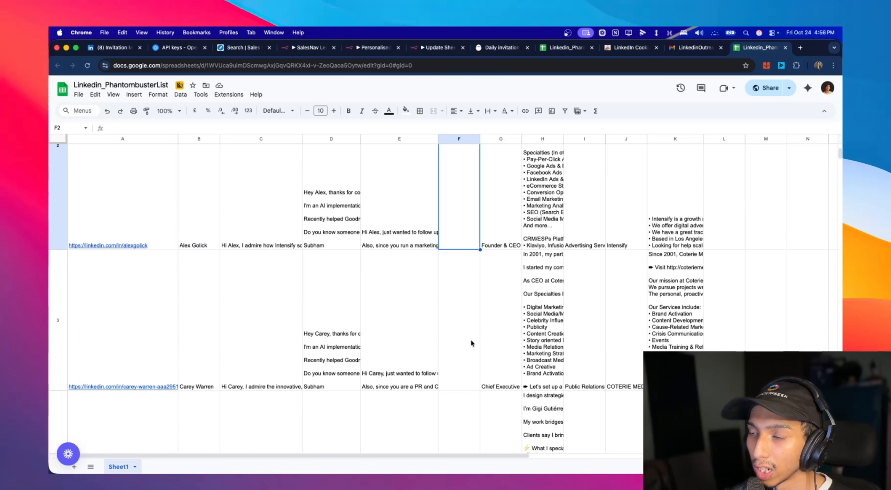
scroll(471, 340, up, 3)
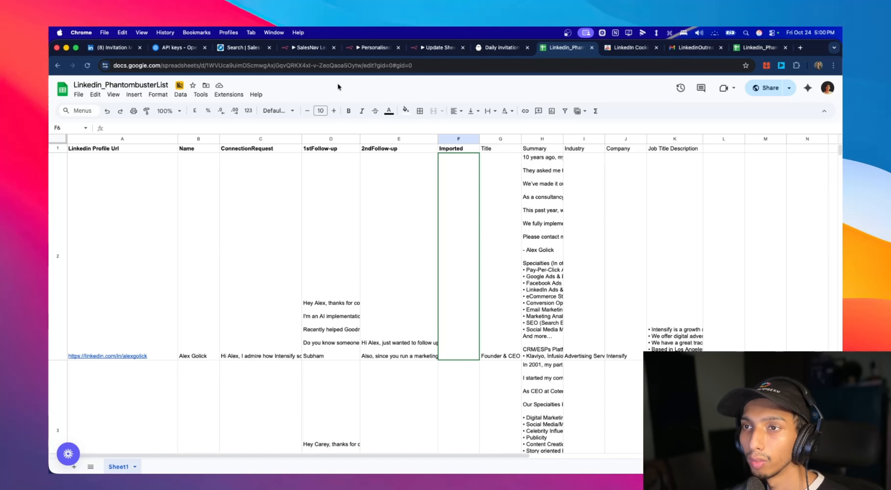
- Switch to LinkedIn's sent invitations and read the full connection message of the second invitation in the list
click(124, 52)
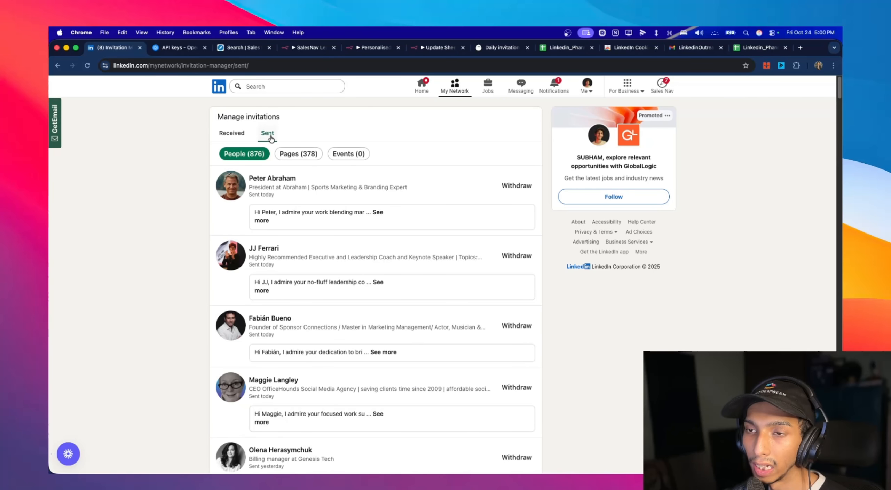
click(378, 284)
drag(390, 316, 254, 281)
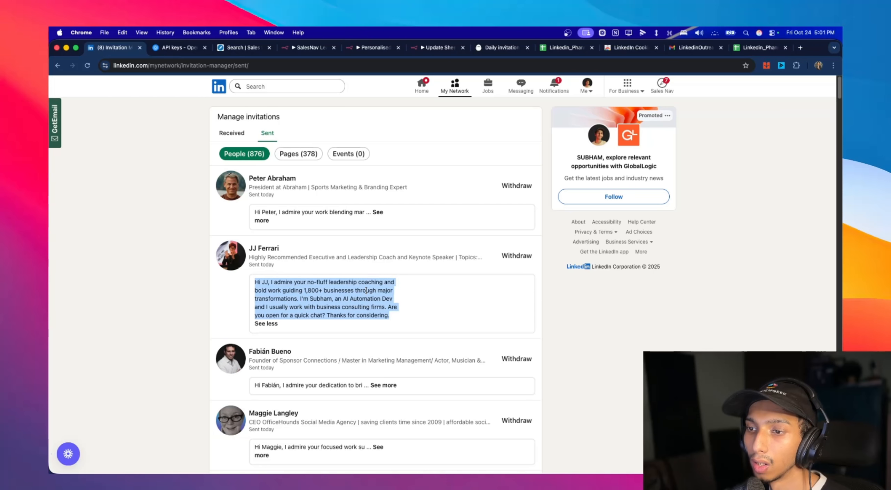
click(253, 284)
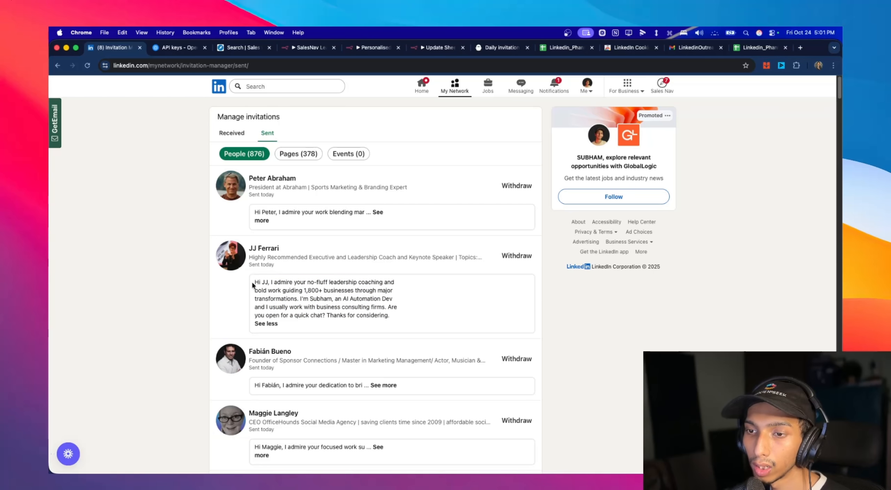
drag(253, 284, 388, 315)
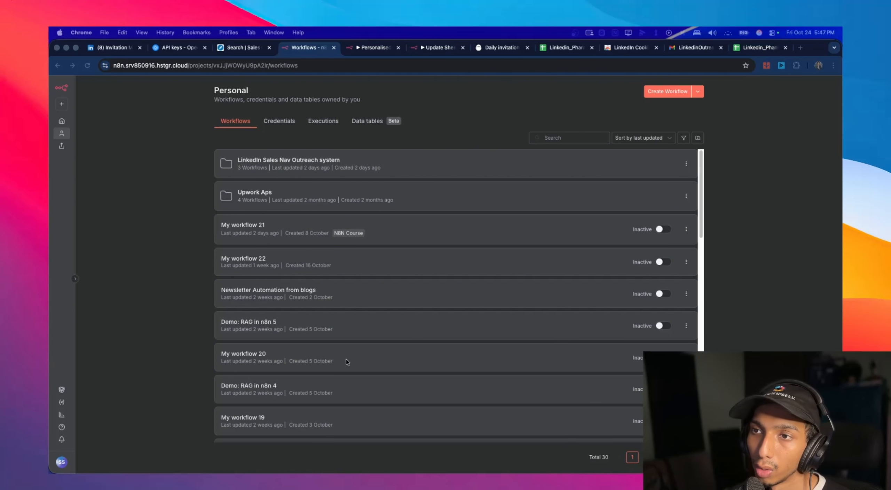
- Return to PhantomBuster, close the advanced settings, save and close the outreach setup, and look over its leads list
click(273, 49)
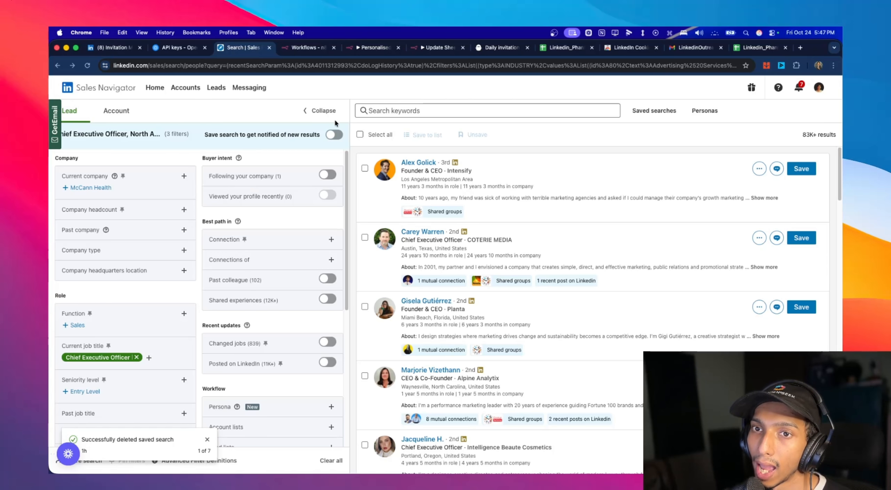
click(479, 52)
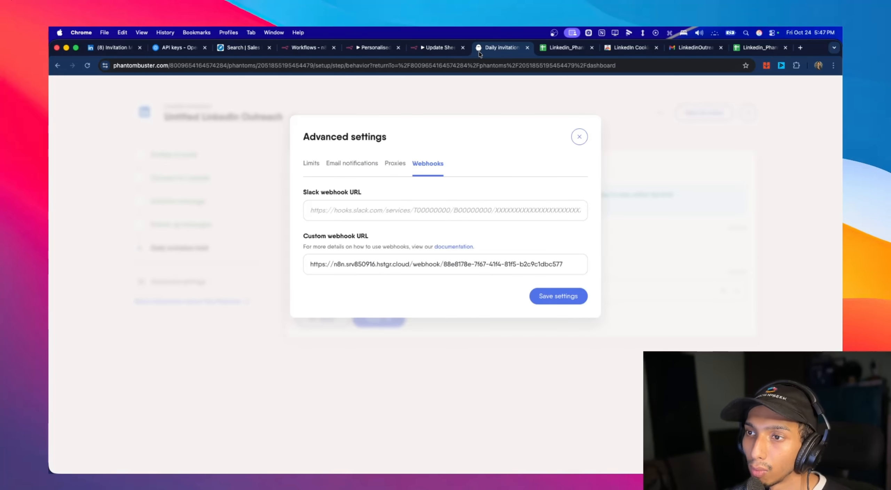
click(579, 137)
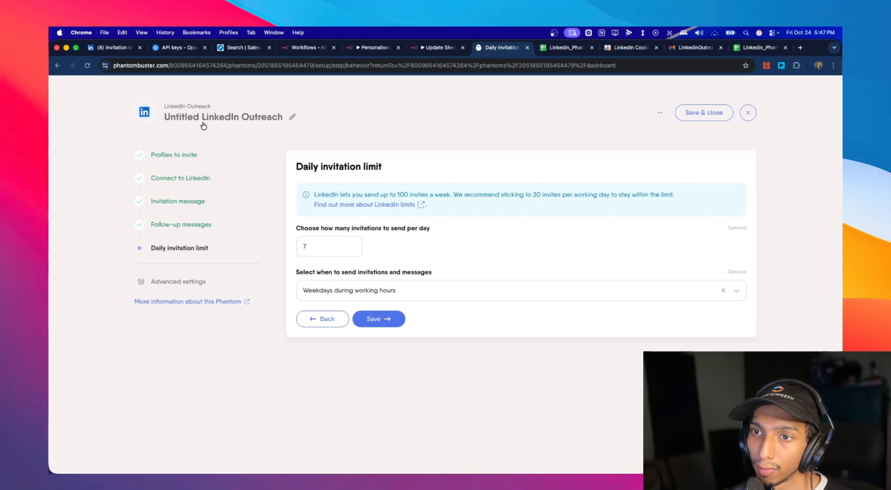
click(58, 66)
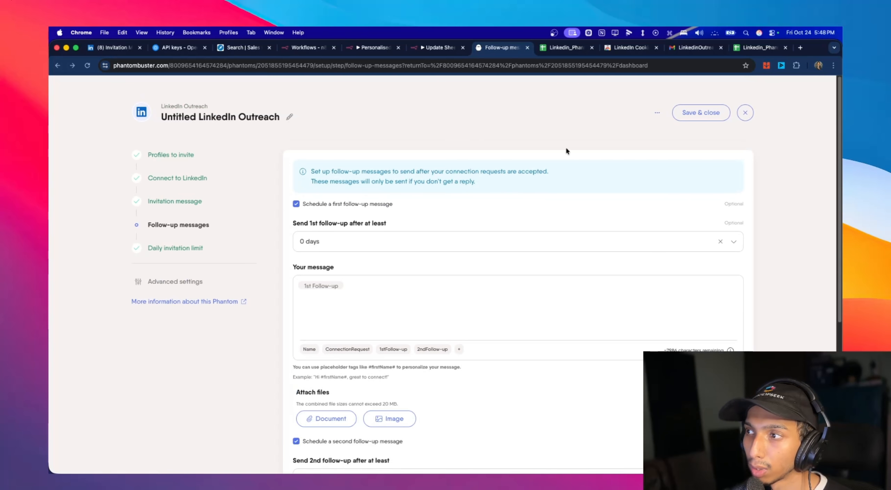
click(722, 114)
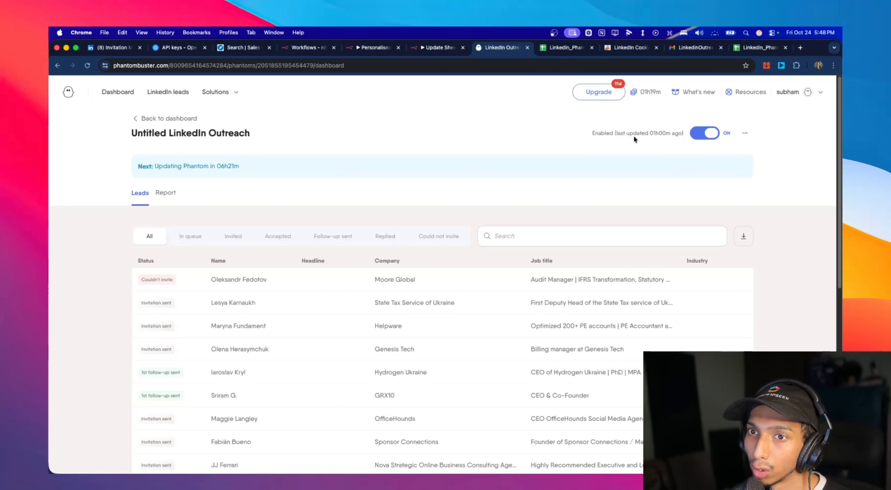
scroll(634, 139, down, 2)
scroll(634, 140, up, 2)
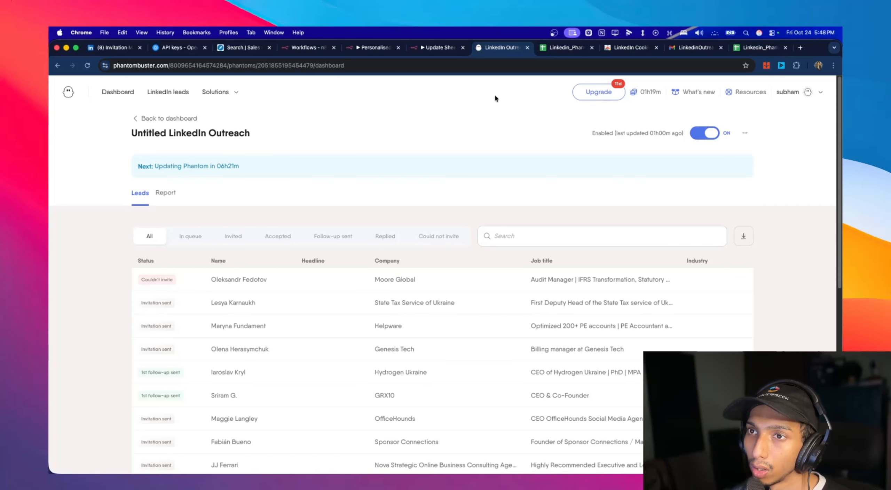
- Switch to the OpenAI platform, view the billing overview, and return to the xyz project's API keys
click(168, 48)
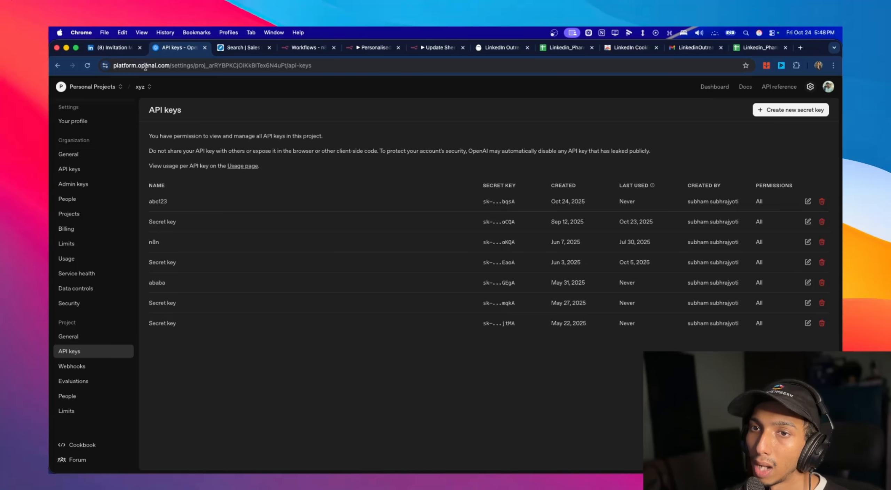
click(92, 228)
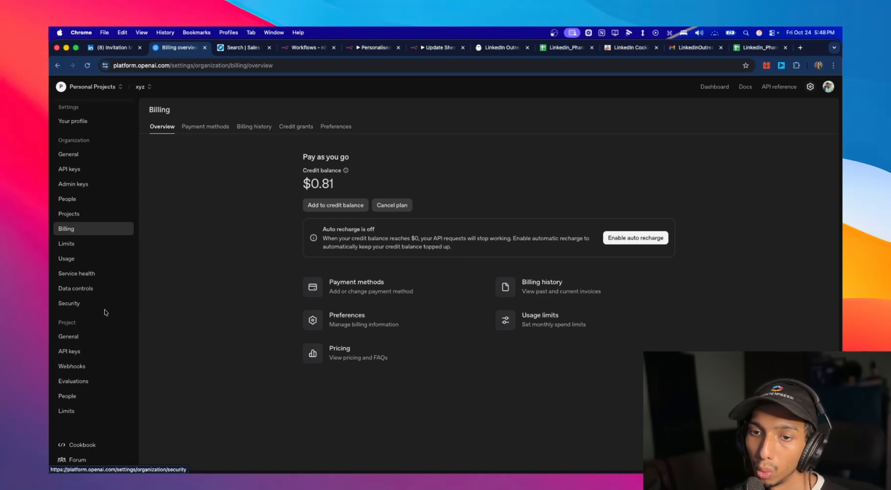
click(99, 351)
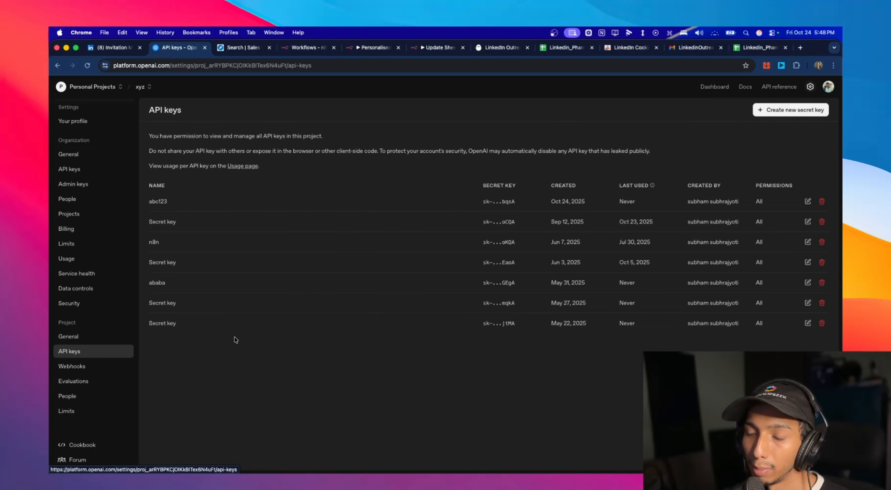
- Create an unnamed OpenAI secret key for project xyz with All permissions, and switch to the n8n workflows list
click(787, 114)
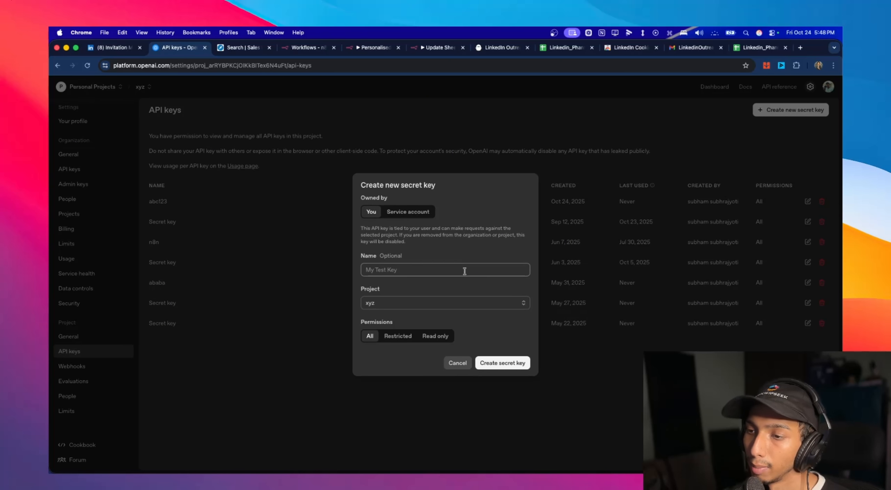
click(506, 365)
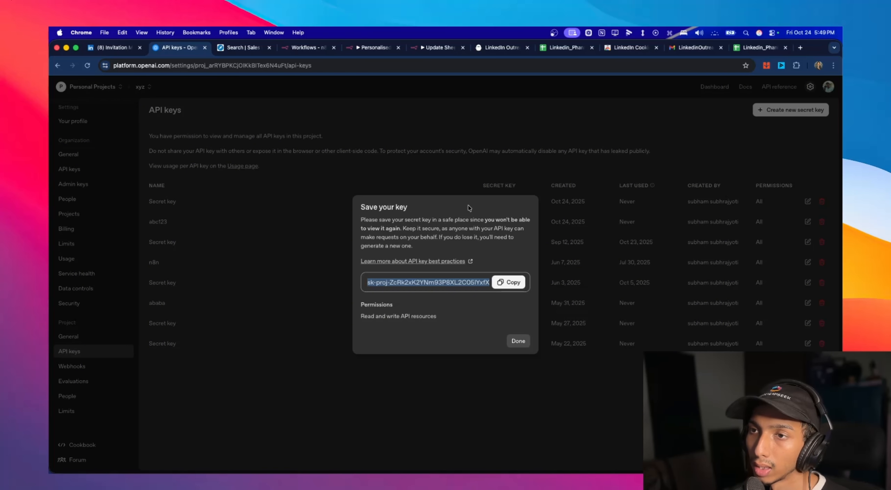
click(317, 50)
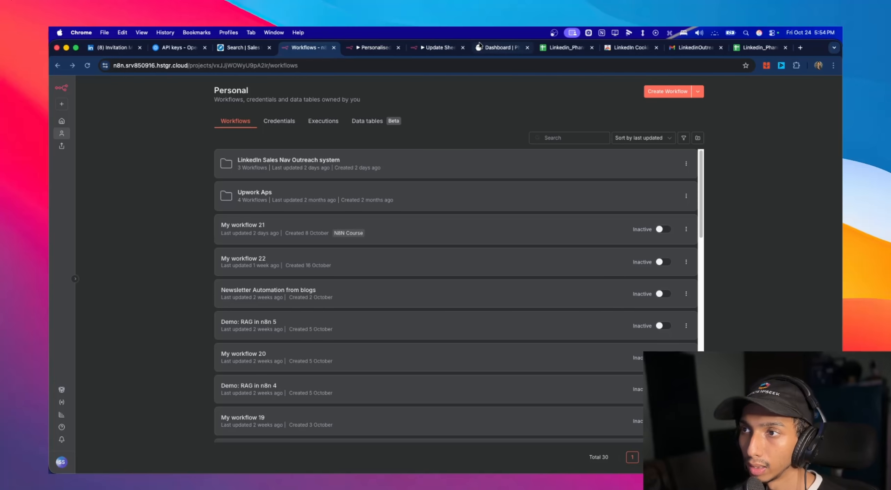
- Switch to the PhantomBuster dashboard and examine the LinkedIn Outreach and Sales Navigator Search Export phantoms and their slot usage
click(491, 48)
scroll(519, 160, down, 3)
scroll(523, 164, up, 3)
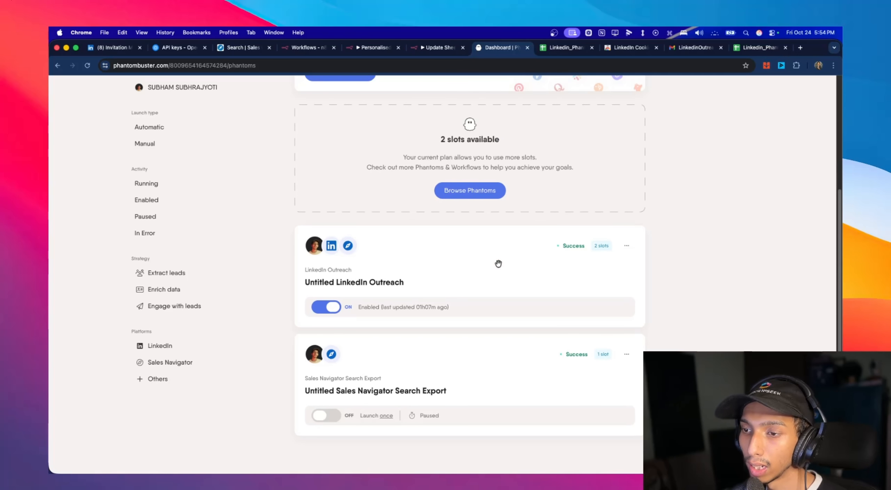
scroll(498, 265, down, 2)
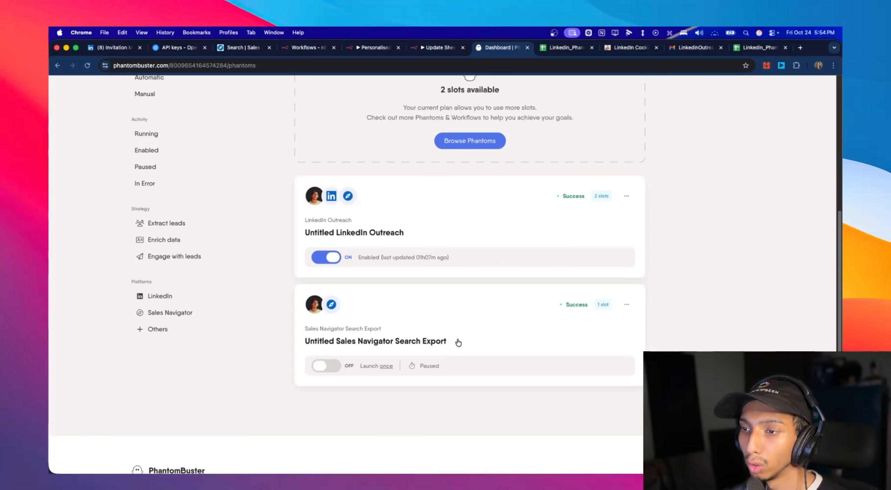
scroll(369, 276, up, 2)
scroll(456, 261, down, 2)
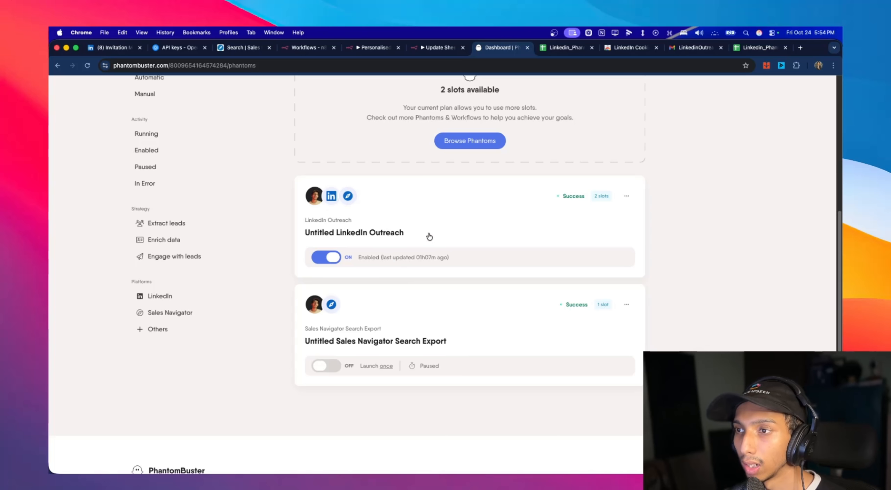
scroll(433, 230, up, 2)
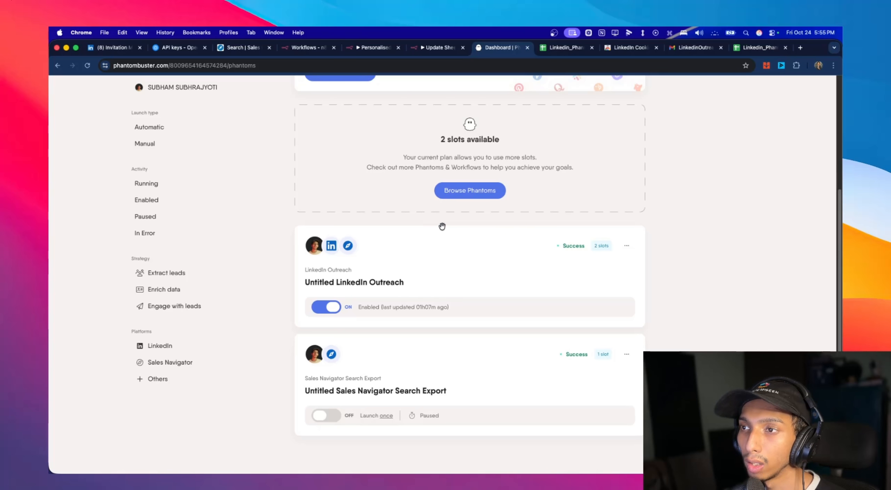
scroll(442, 227, down, 2)
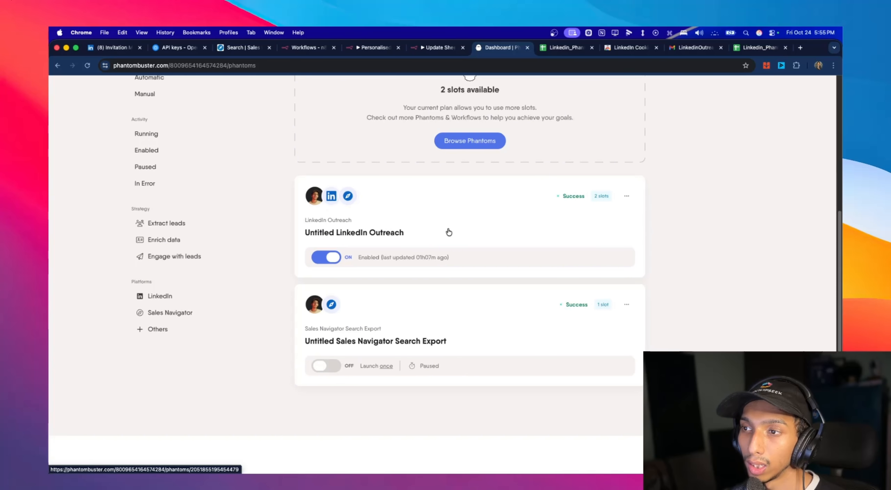
scroll(619, 246, down, 2)
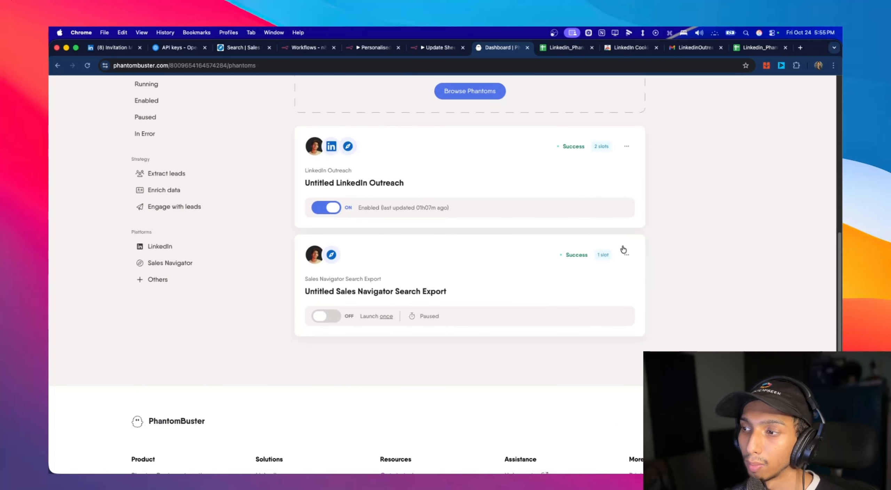
scroll(666, 182, up, 2)
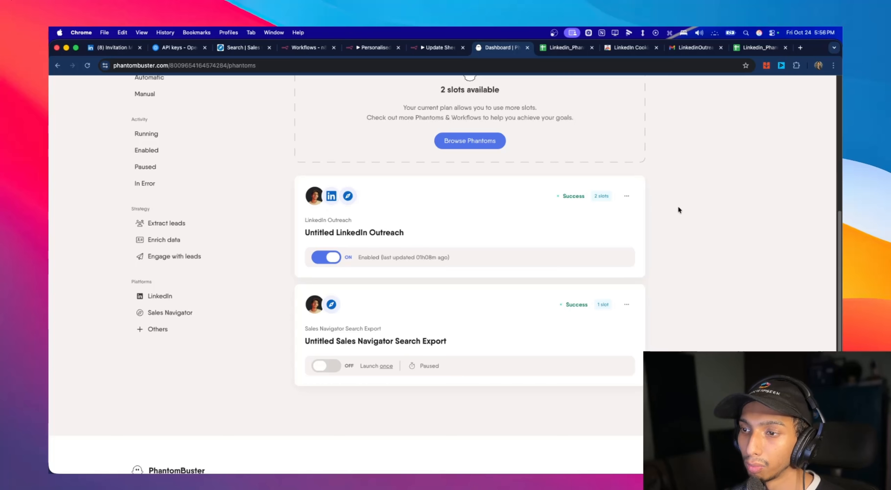
scroll(679, 211, down, 4)
scroll(690, 209, up, 6)
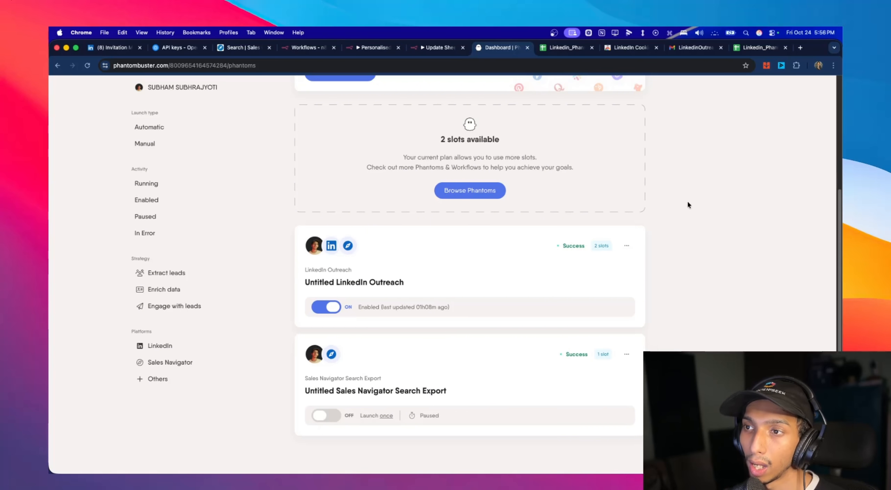
scroll(688, 205, down, 3)
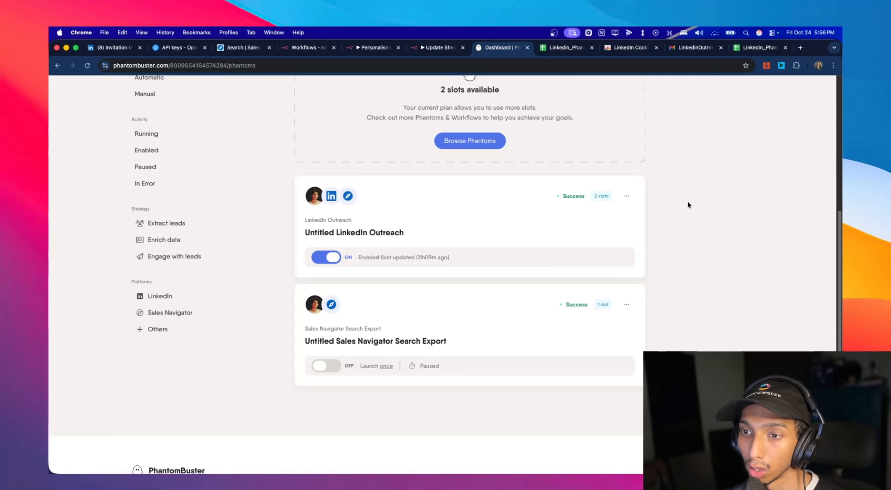
scroll(688, 202, up, 9)
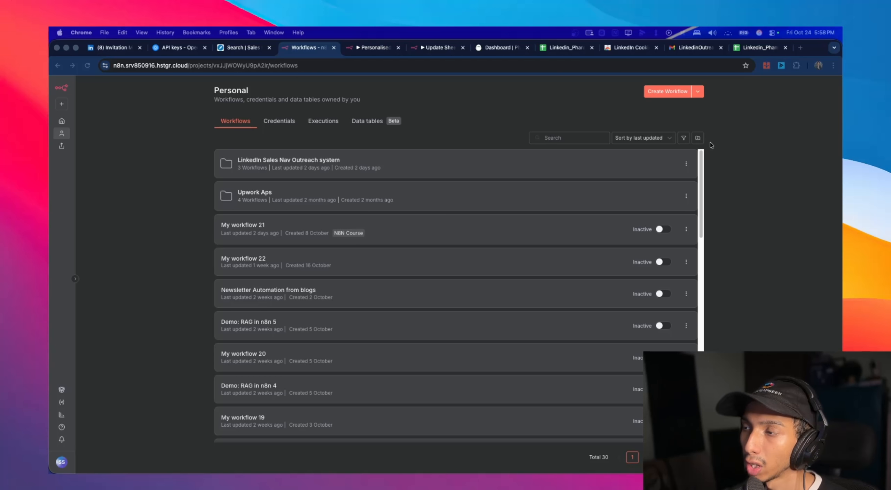
- Create a folder named "Sales Nav outreach system" in the n8n Personal project
click(698, 138)
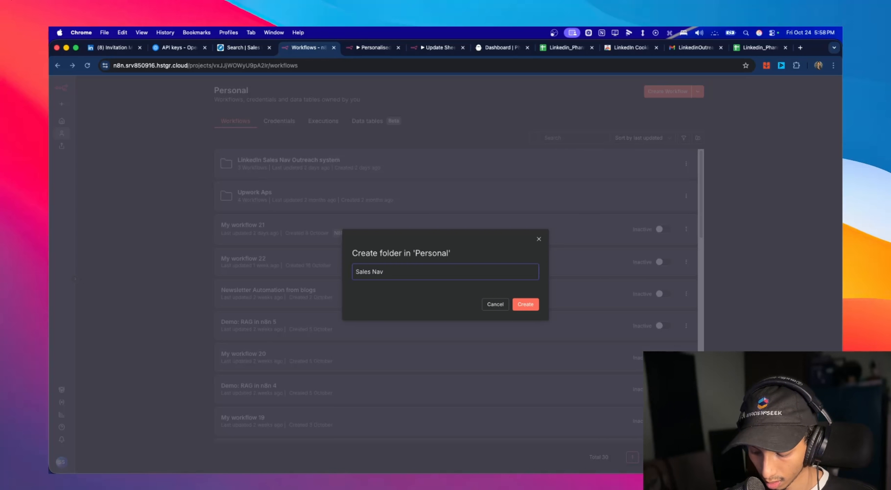
text(Sales Nav outreach systenm)
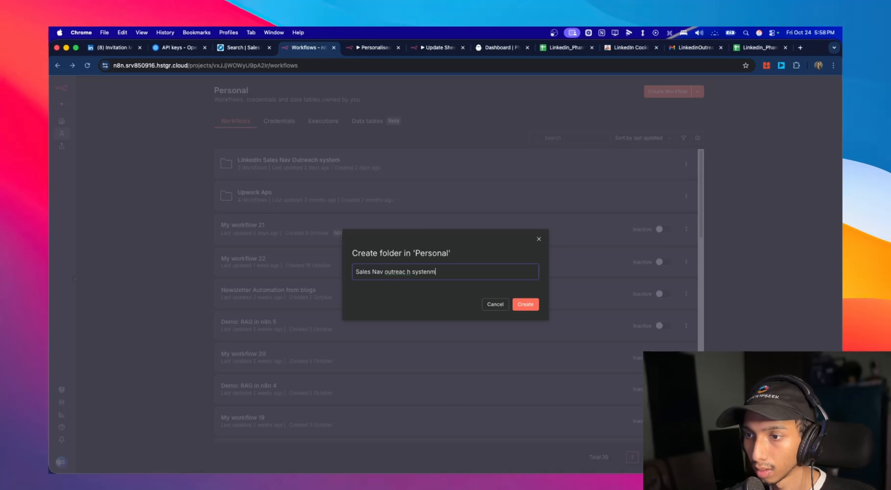
key(BackSpace)
key(BackSpace)
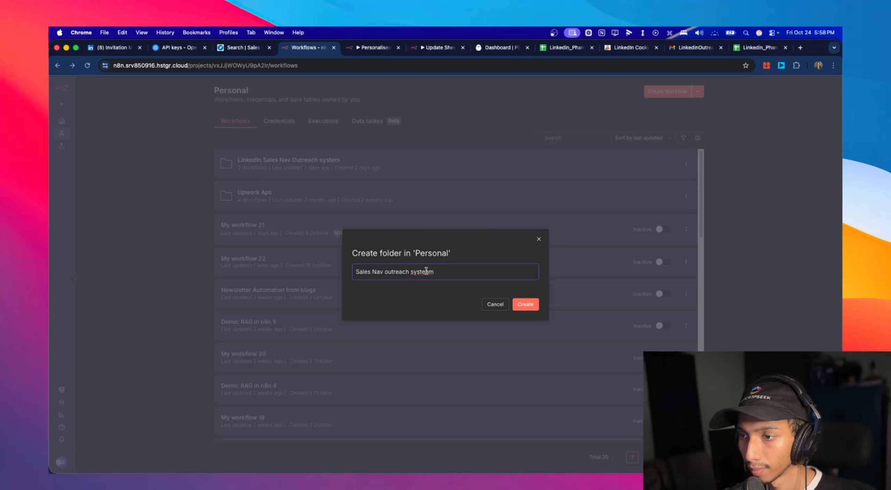
text(m)
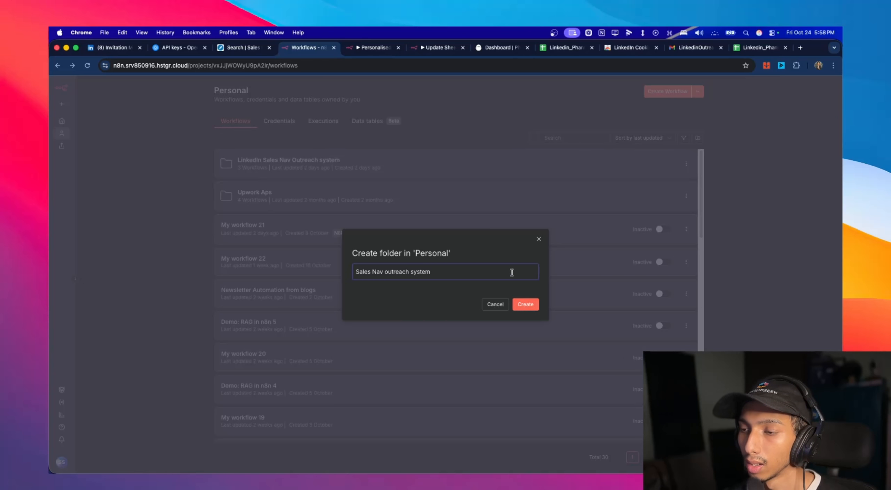
click(530, 305)
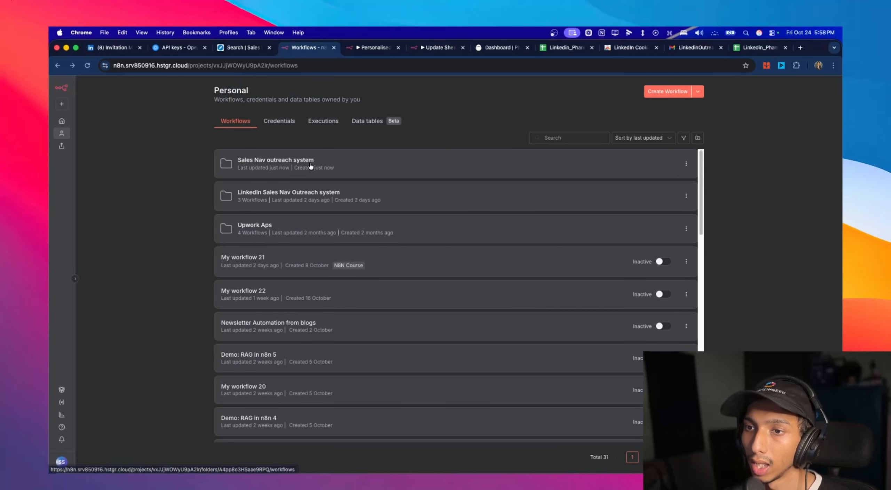
- Create a workflow inside the Sales Nav outreach system folder and add an n8n Form event trigger as its first node
click(352, 165)
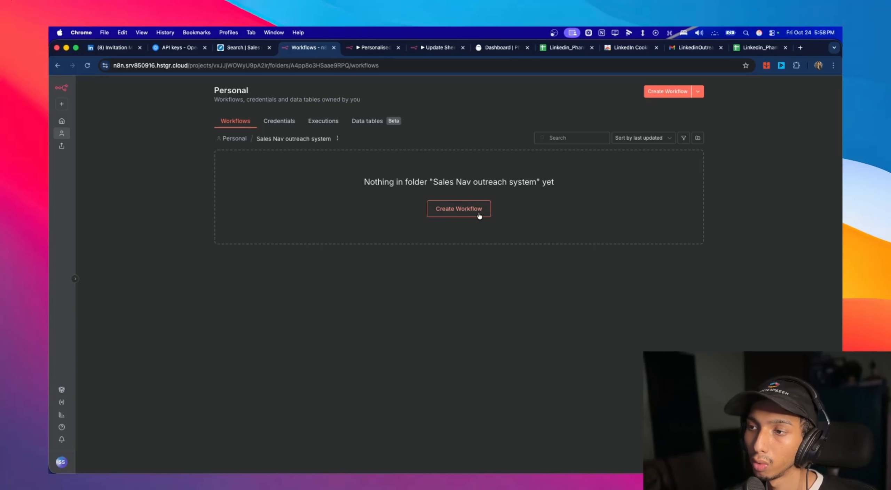
click(479, 215)
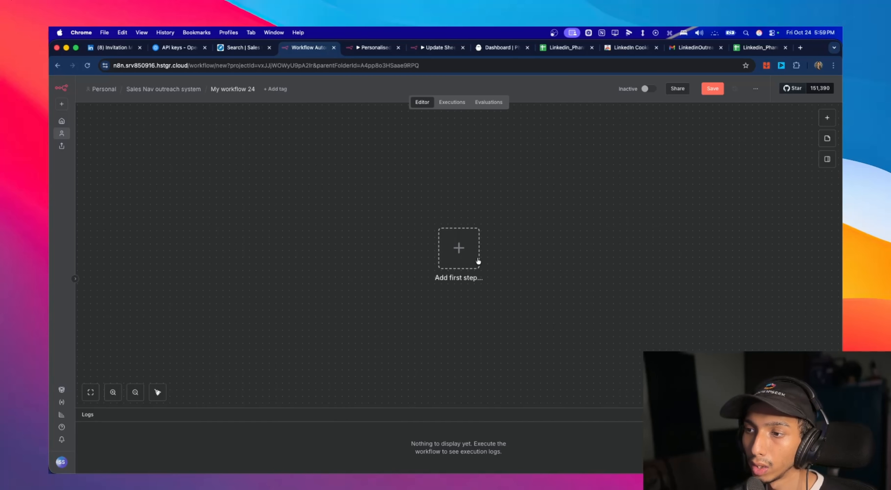
click(461, 246)
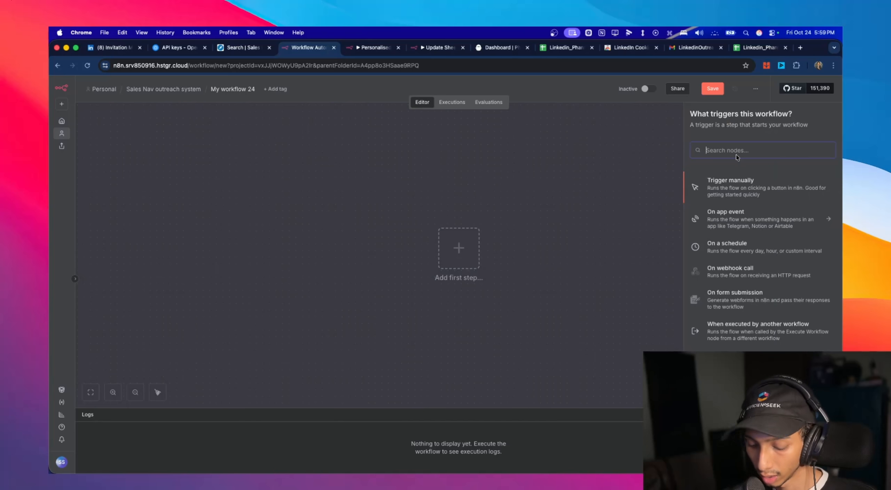
text(fo)
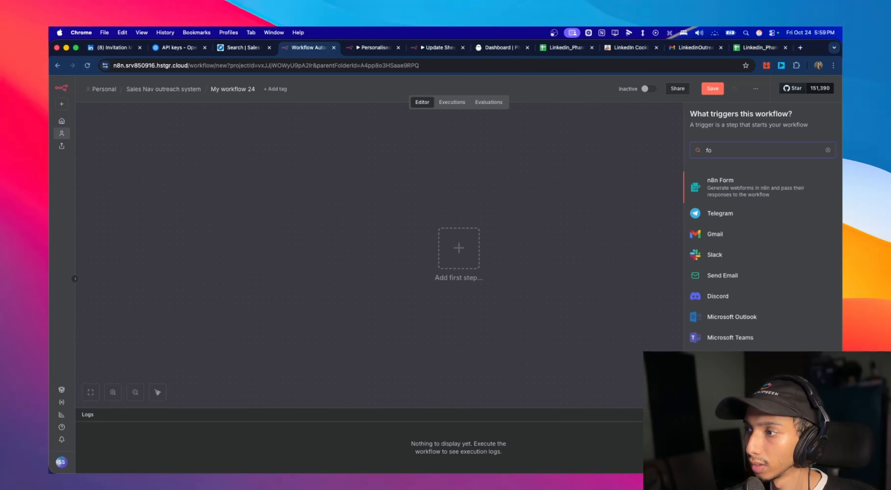
click(771, 192)
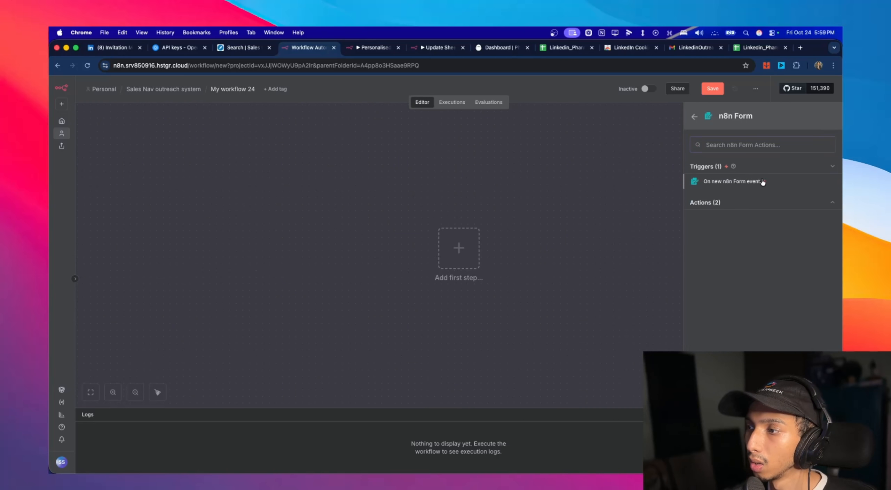
click(763, 181)
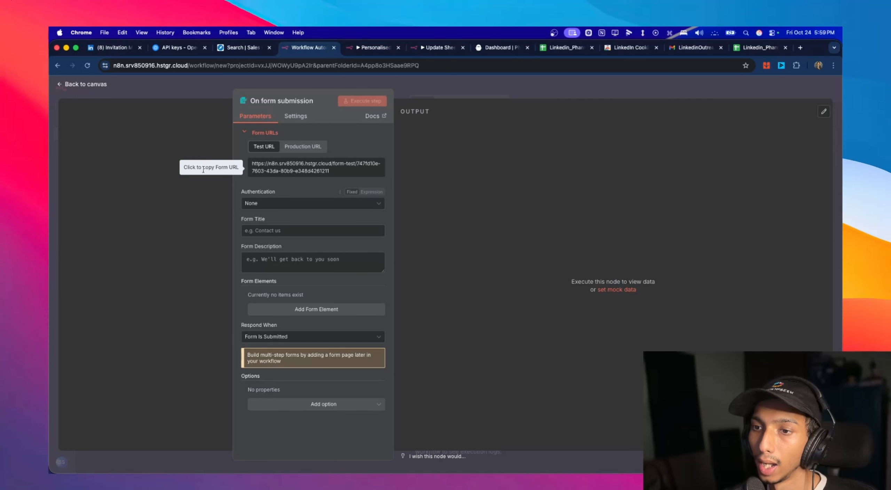
- Set the form title to "Sales Nav Outreach" and leave the description empty
click(279, 232)
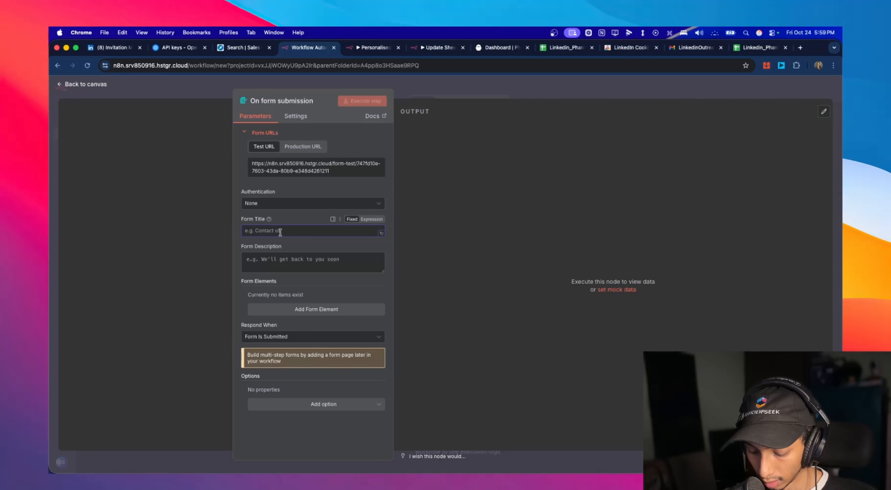
text(Sales Nav Outreach)
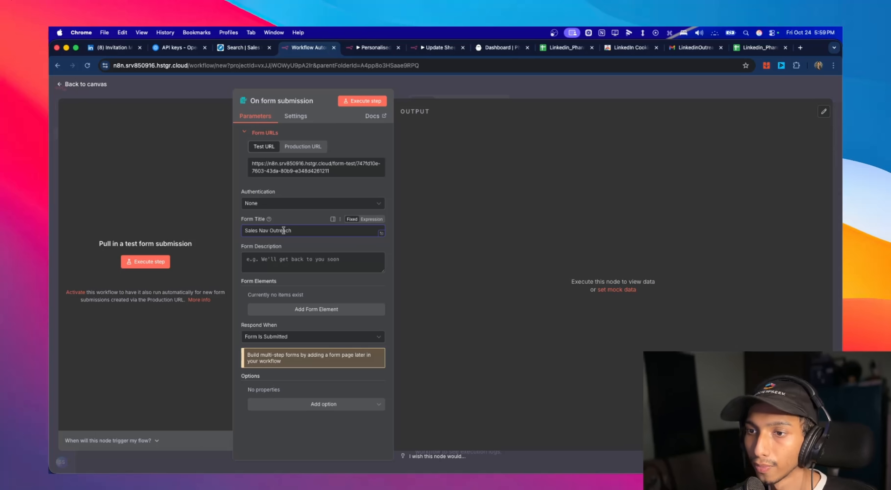
click(297, 265)
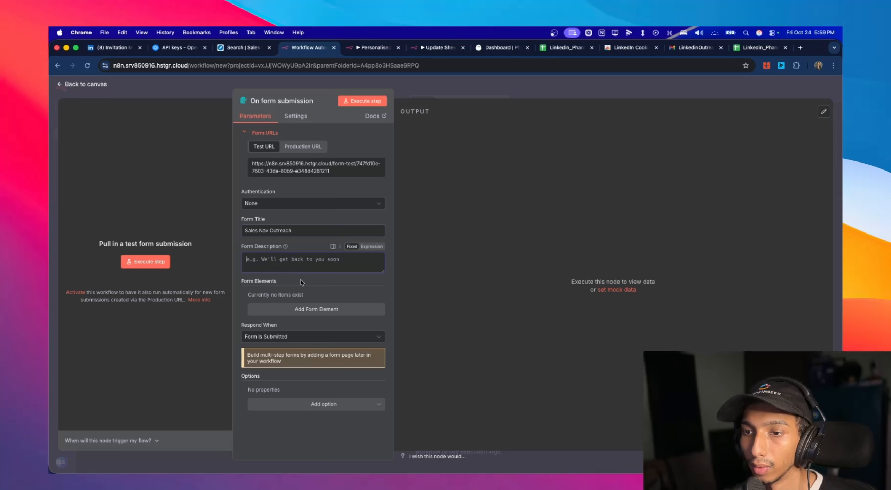
- Add two text fields named Link and Cookie to the form, and run the trigger to view the test form
click(324, 308)
scroll(314, 279, down, 2)
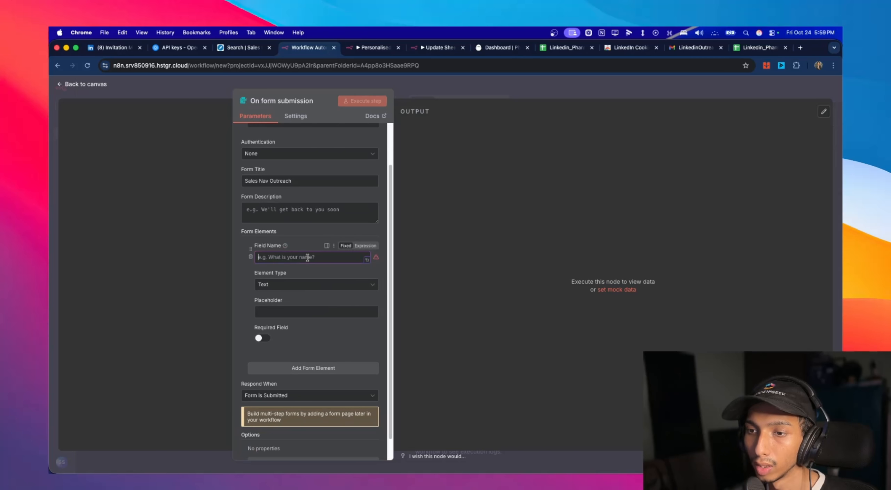
text(Link)
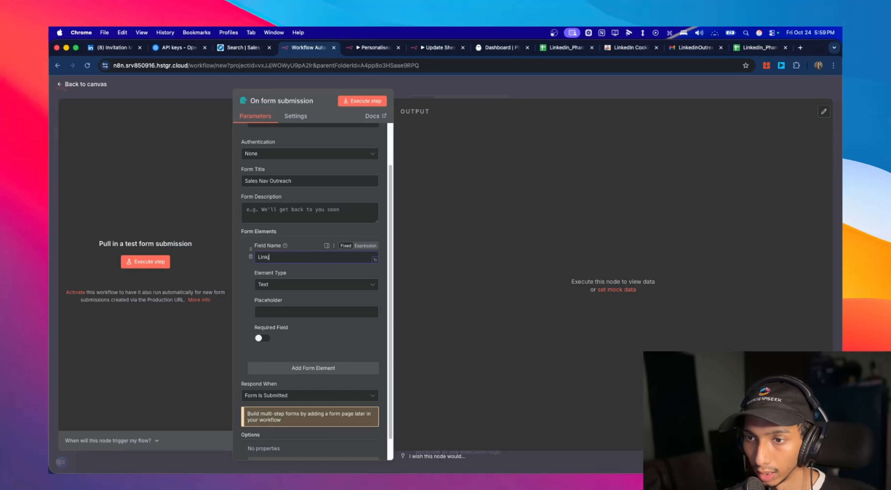
click(332, 370)
scroll(313, 348, down, 2)
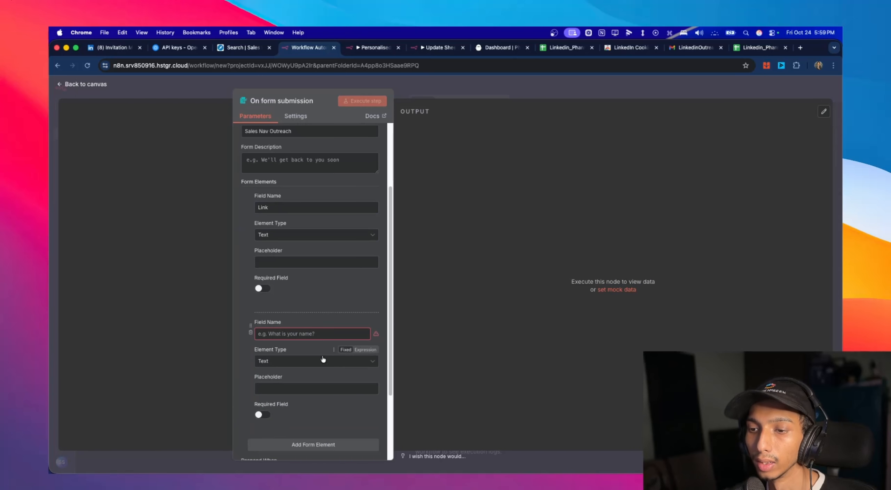
text(Cookie)
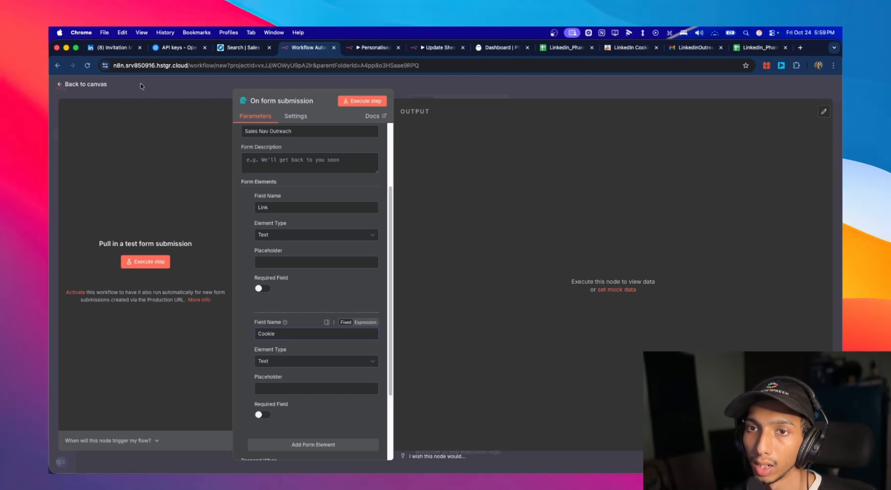
click(141, 265)
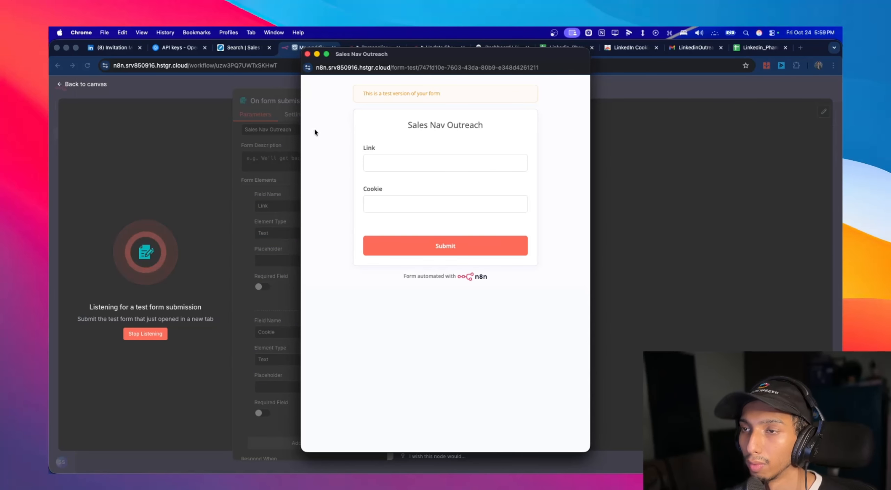
click(72, 85)
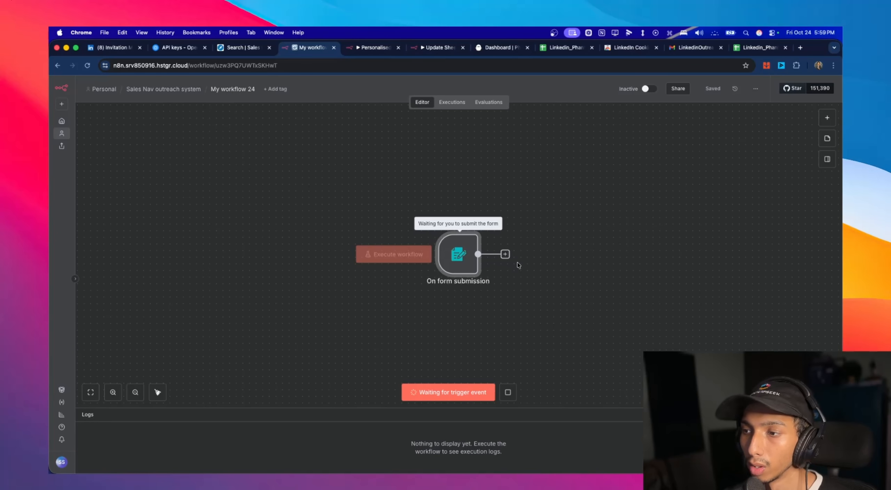
- Add a Phantombuster "Add an agent to the launch queue" node after the form trigger and return to the canvas
click(505, 254)
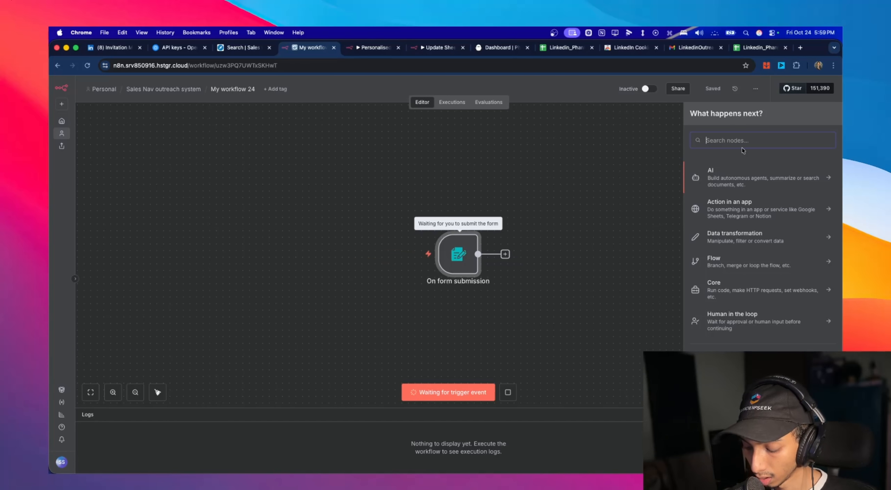
text(phan)
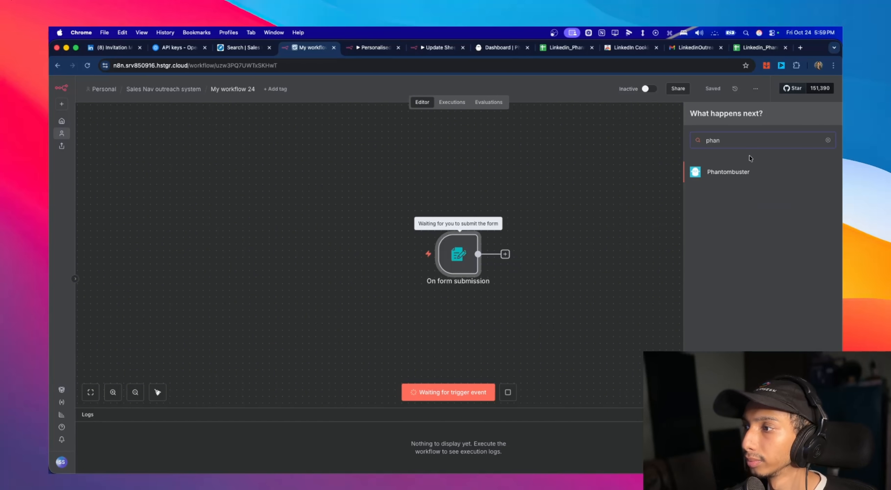
click(748, 172)
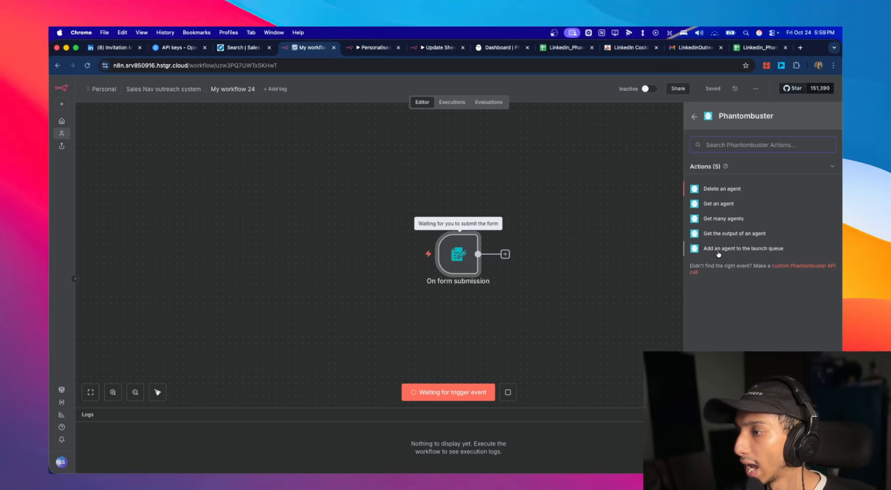
click(758, 250)
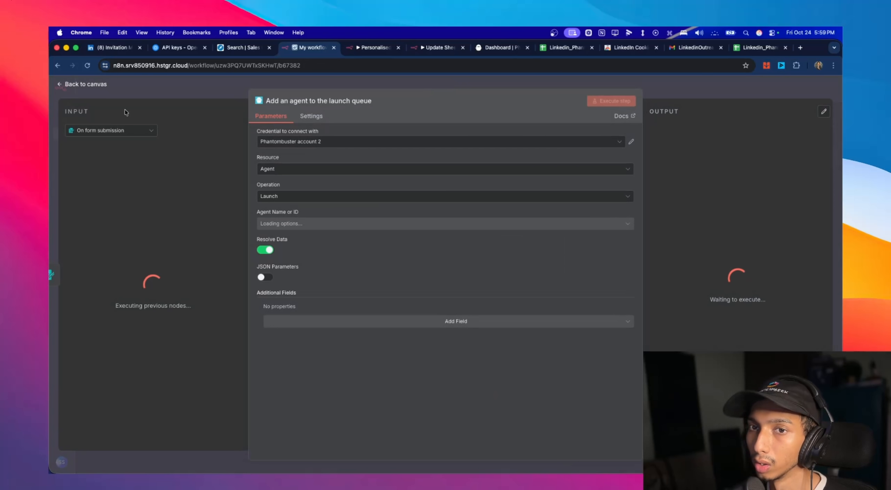
key(Escape)
drag(532, 255, 552, 255)
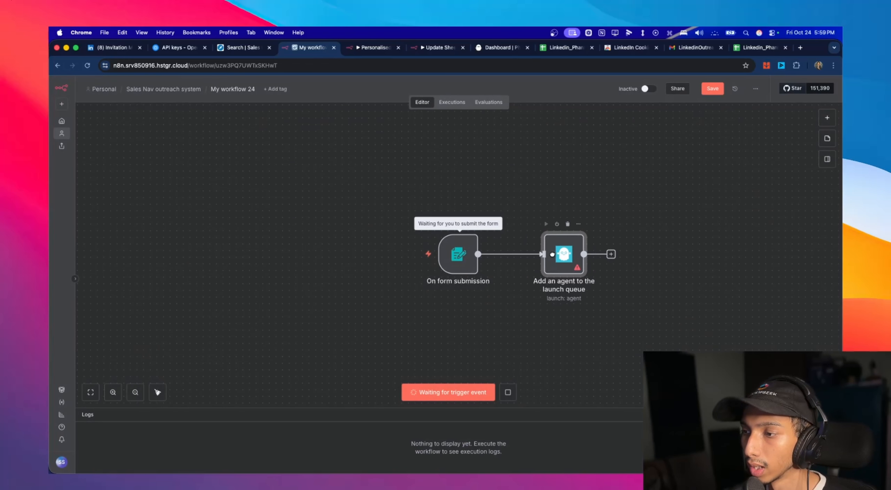
- Open the "Add an agent to the launch queue" node and review its available Phantombuster credentials
double_click(564, 256)
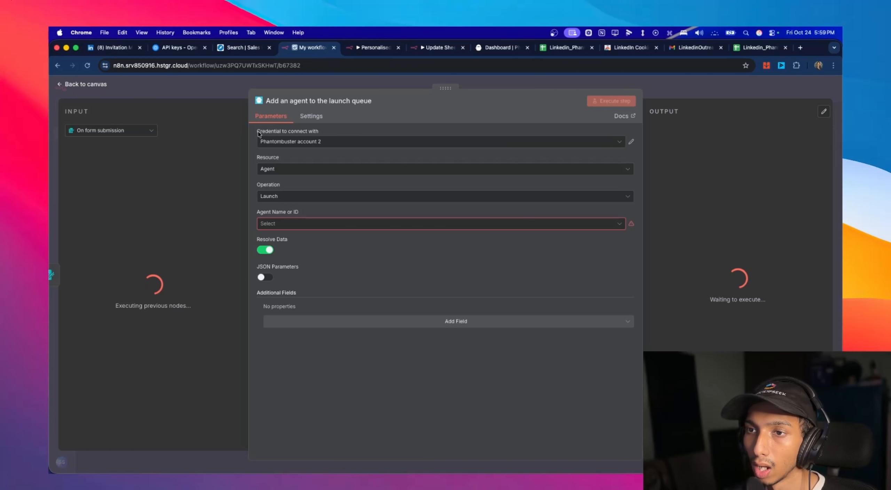
triple_click(321, 136)
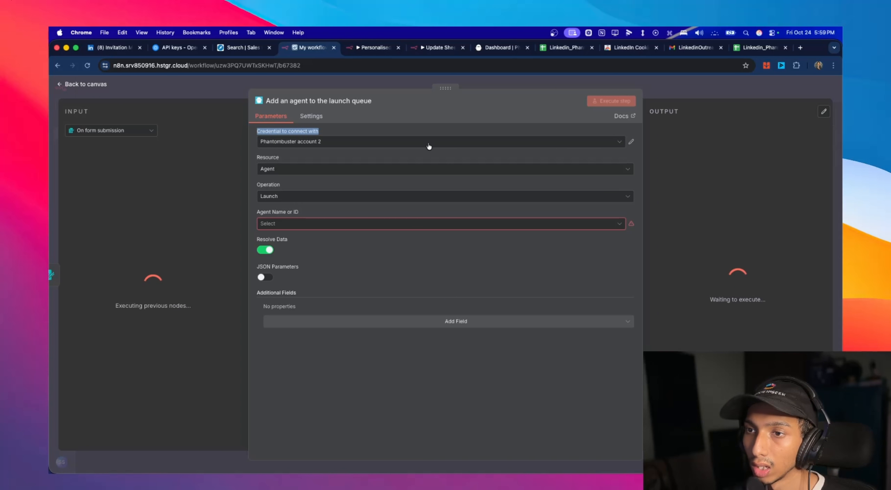
click(472, 139)
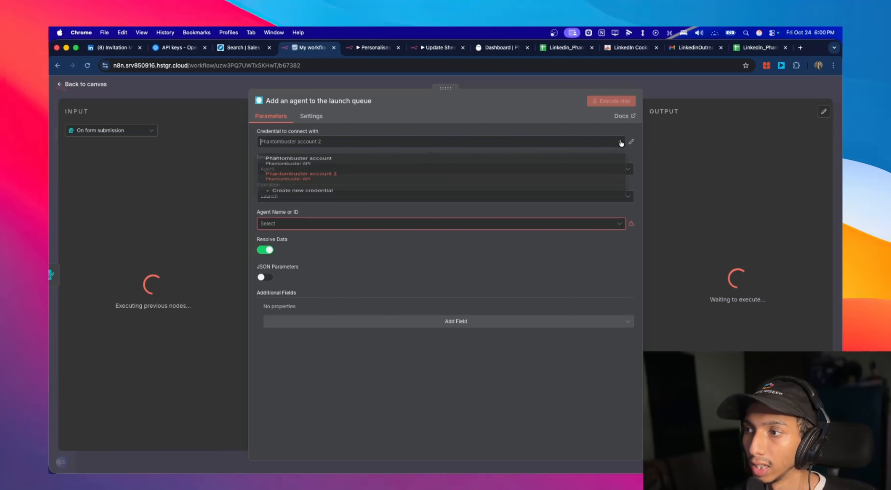
click(472, 135)
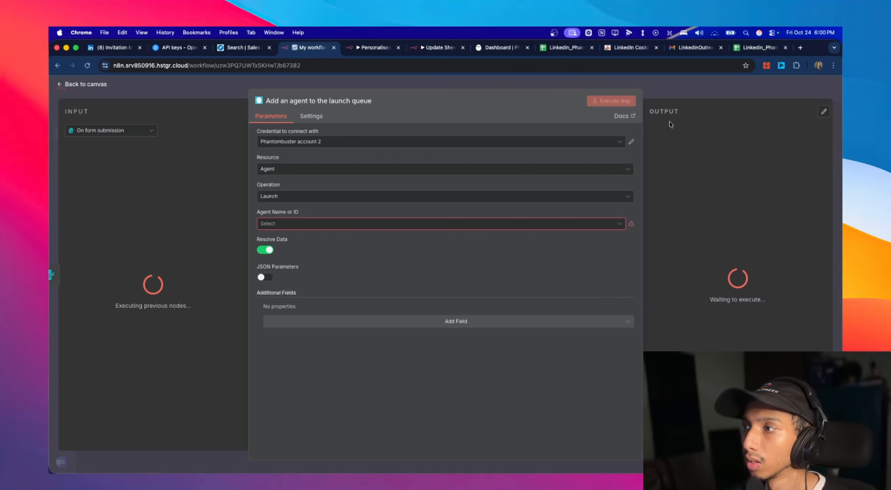
- Switch to PhantomBuster, add a new API key in the workspace settings, and copy it
click(503, 48)
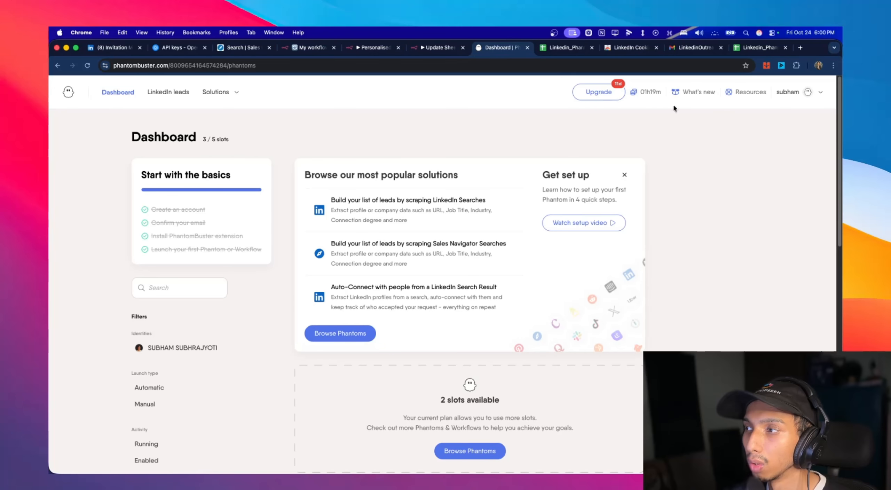
click(818, 93)
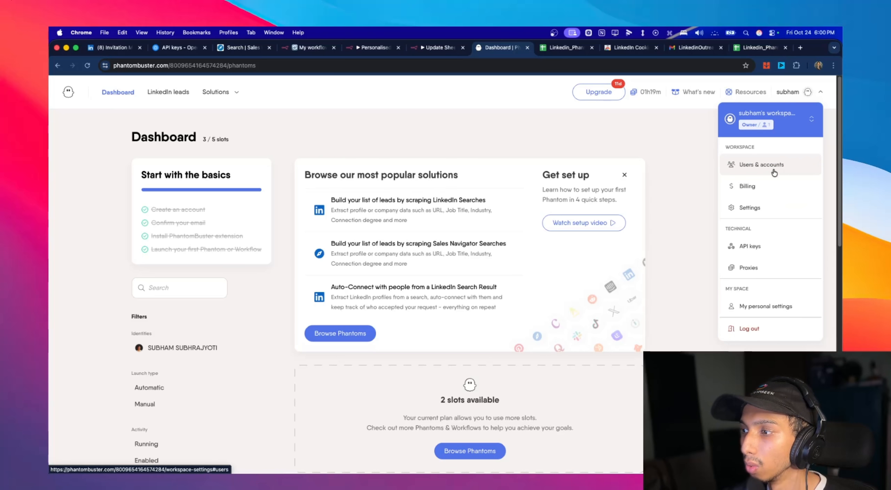
click(772, 246)
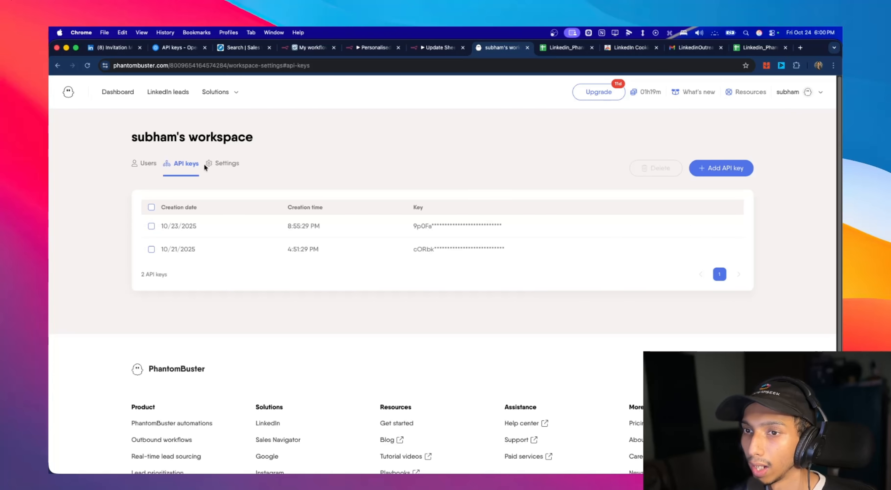
click(723, 167)
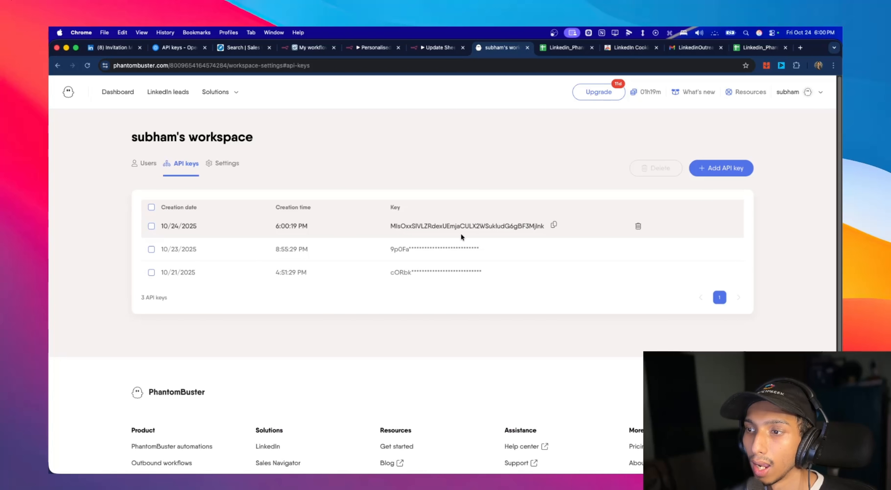
click(554, 227)
- Create a Phantombuster credential for the n8n launch node using the copied API key, save it, and close the two other workflow tabs
click(376, 52)
click(425, 51)
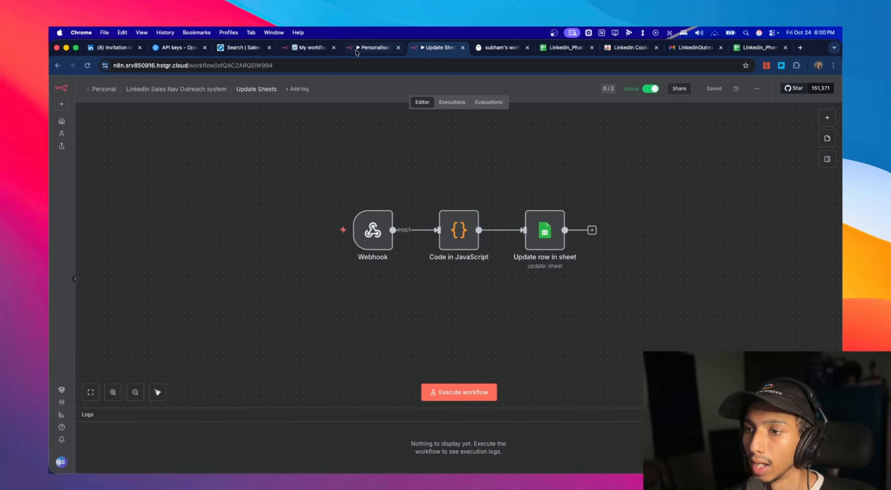
click(315, 50)
click(354, 224)
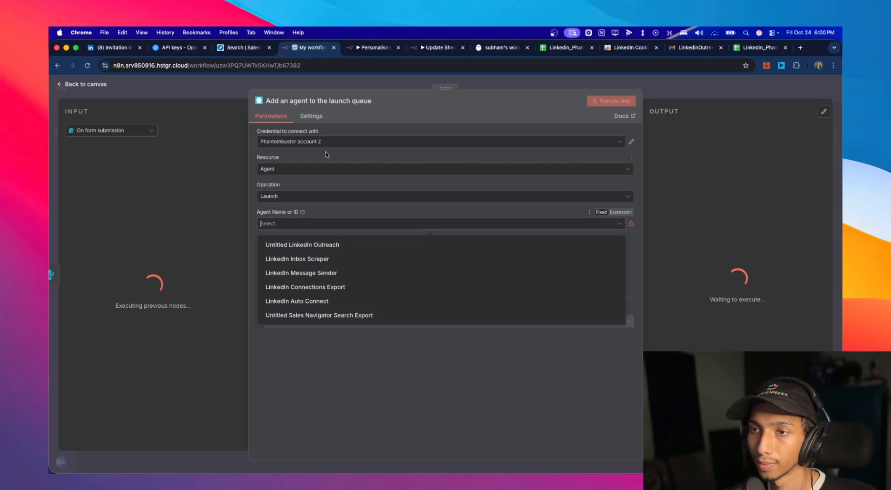
click(325, 142)
click(344, 208)
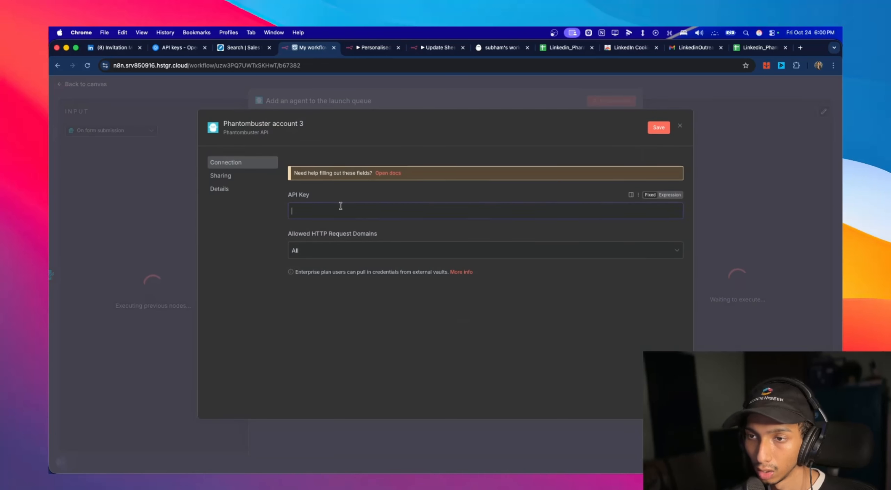
key(super+v)
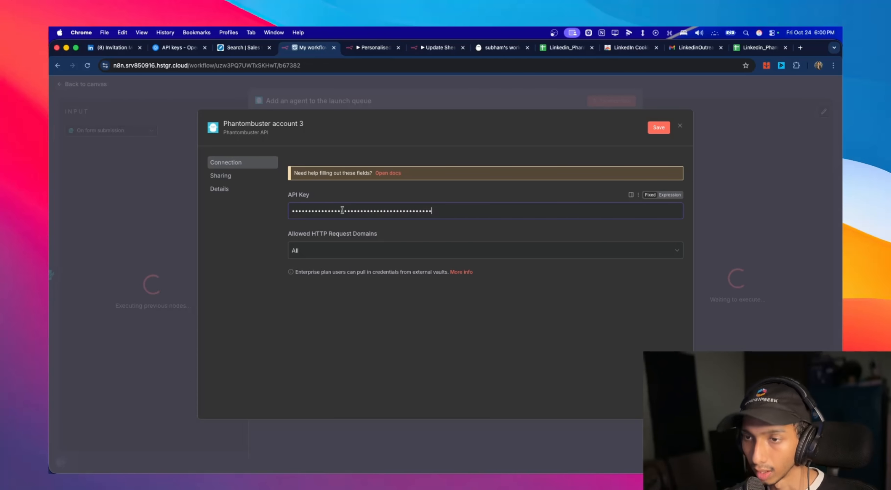
click(657, 128)
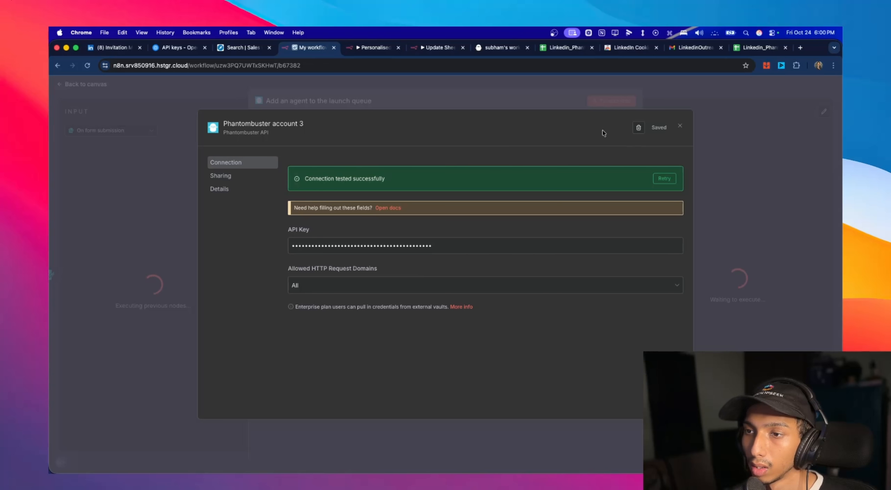
click(398, 48)
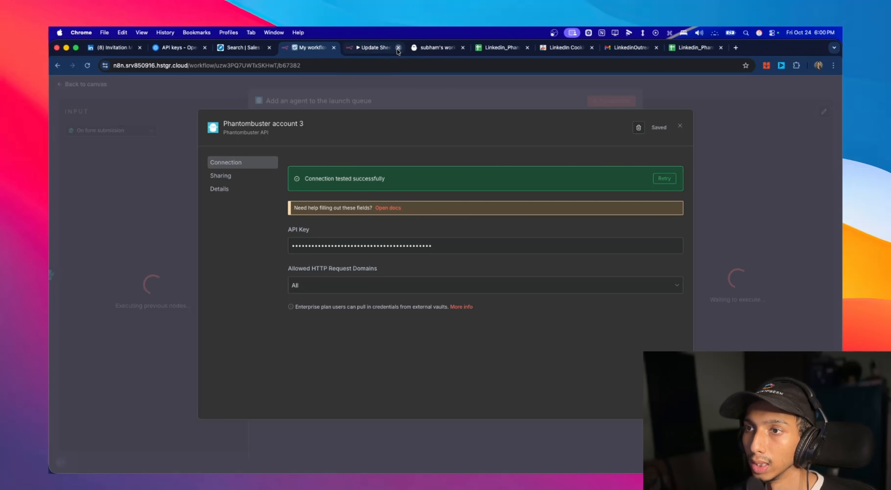
click(398, 48)
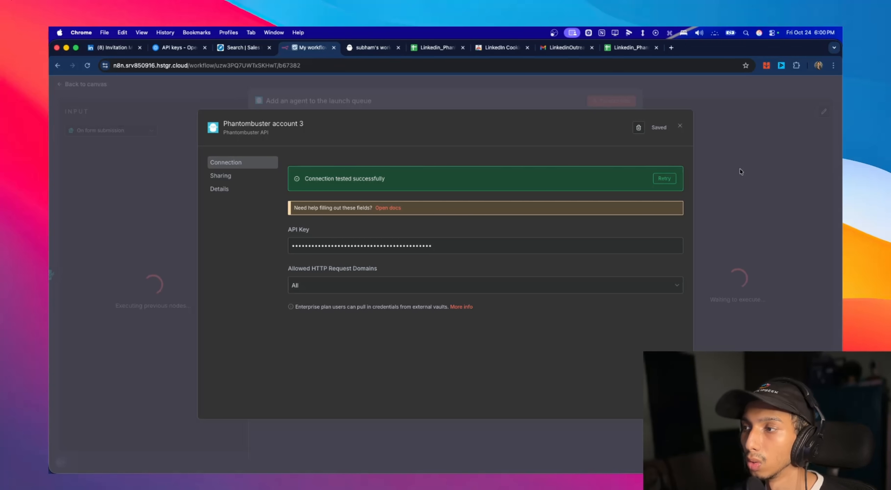
click(681, 130)
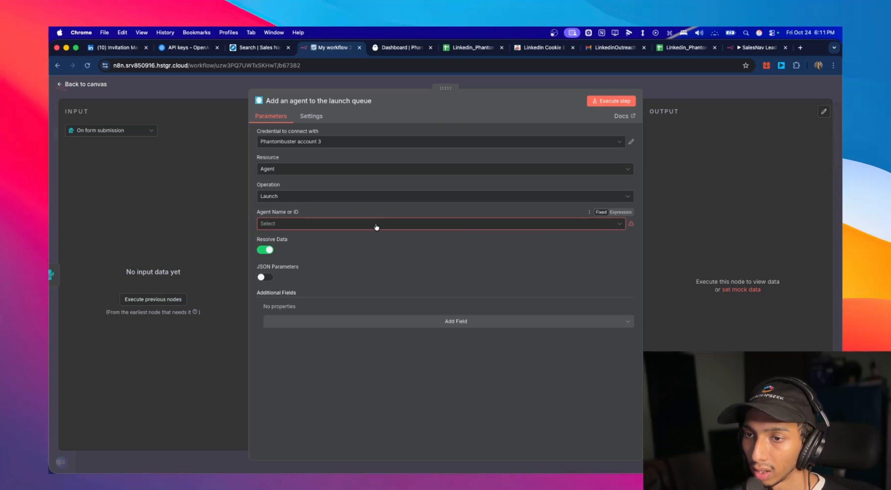
- Review the agents selectable in the launch node and the existing Phantoms on the PhantomBuster dashboard
click(327, 224)
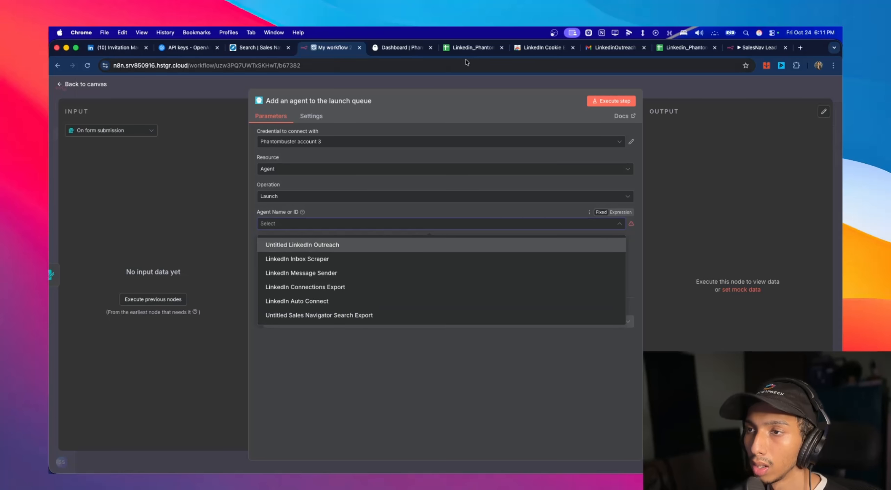
click(397, 47)
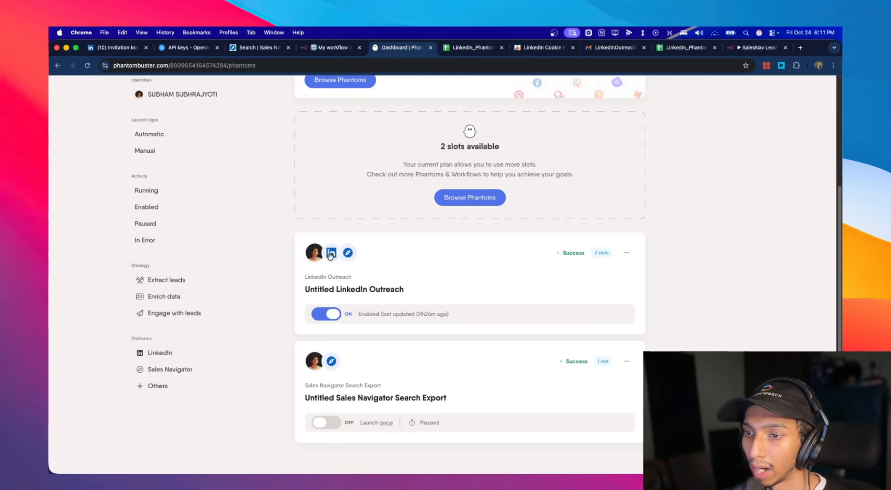
scroll(330, 256, up, 6)
scroll(277, 167, down, 1)
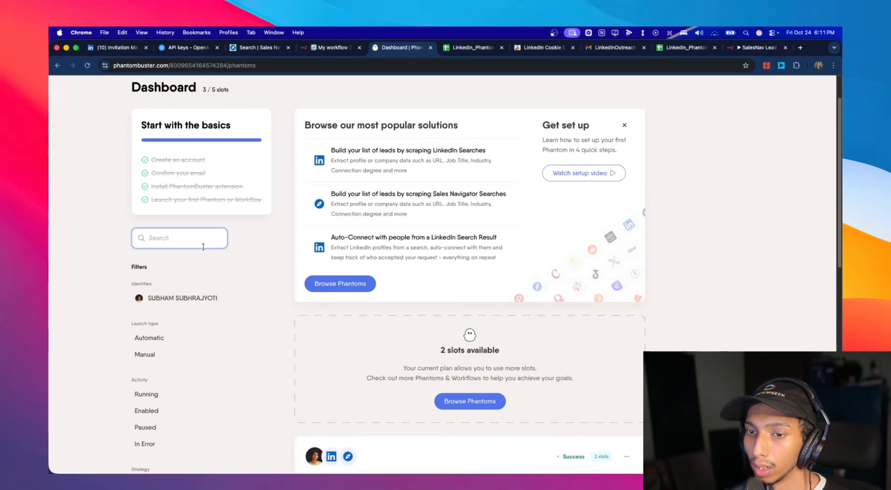
scroll(203, 247, up, 2)
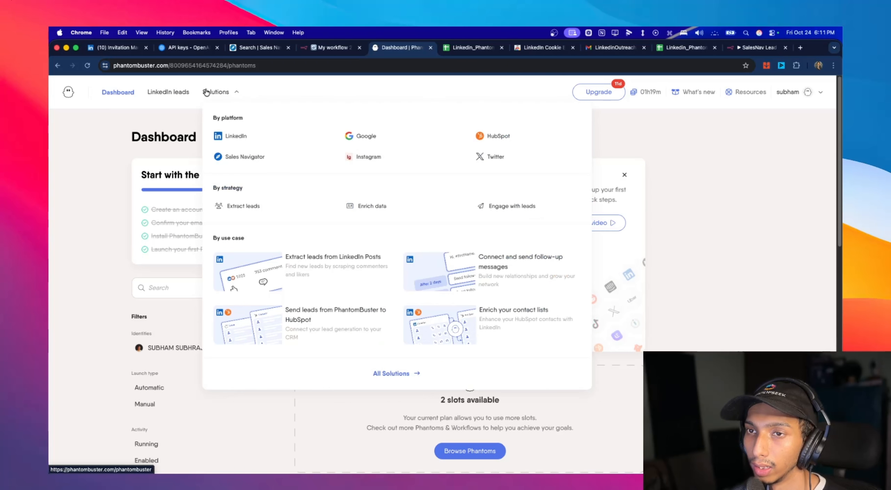
- Create a Sales Navigator Search Export Phantom from PhantomBuster's Sales Navigator solutions and save its setup
click(223, 92)
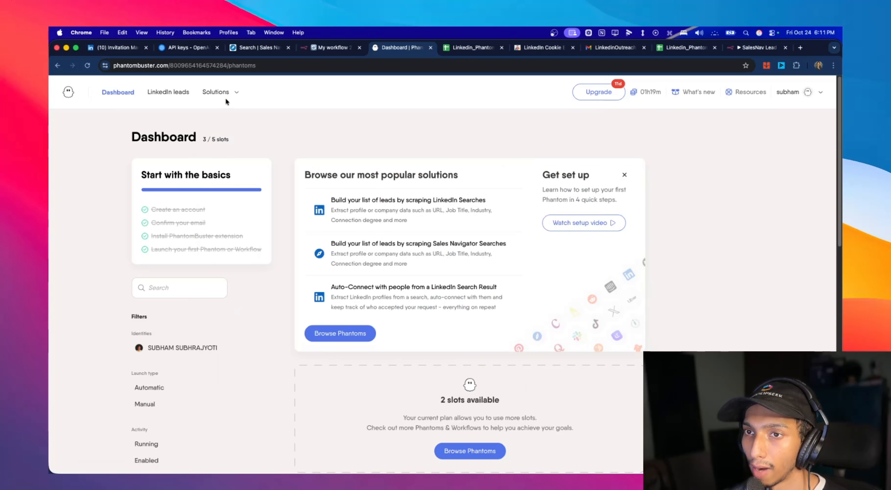
click(224, 94)
click(244, 156)
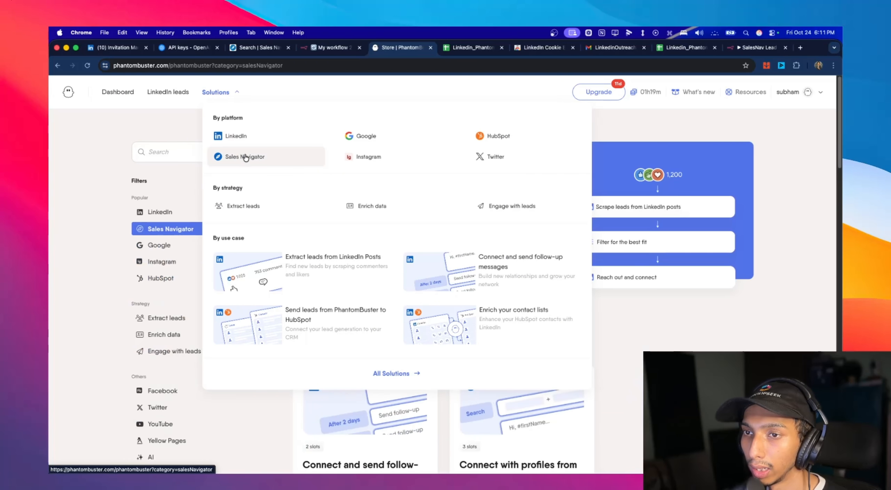
scroll(300, 232, down, 10)
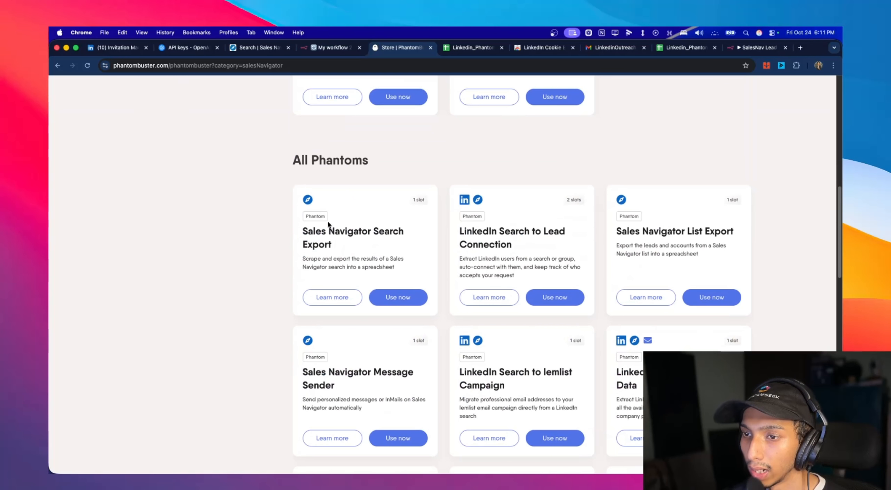
drag(299, 233, 353, 240)
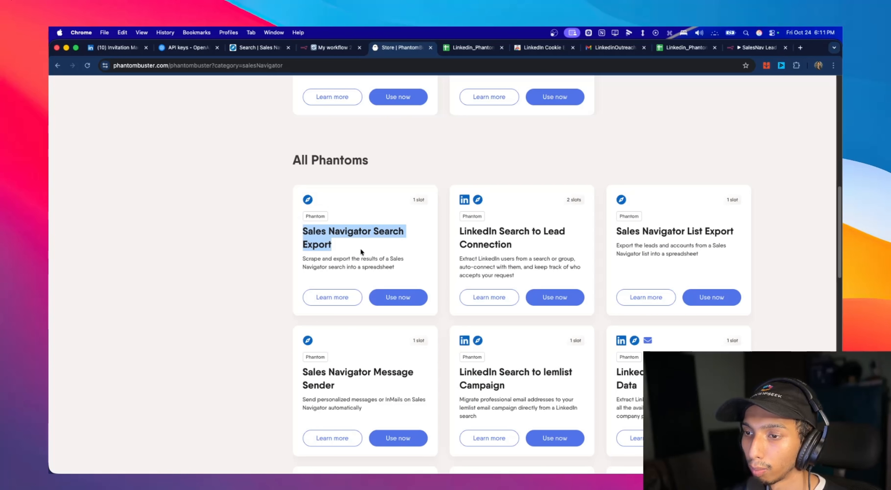
scroll(376, 250, down, 2)
drag(395, 218, 289, 210)
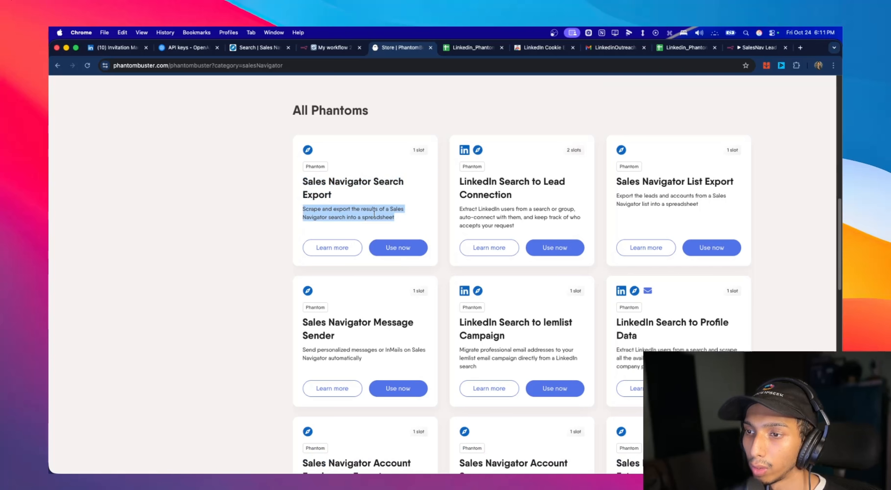
click(416, 252)
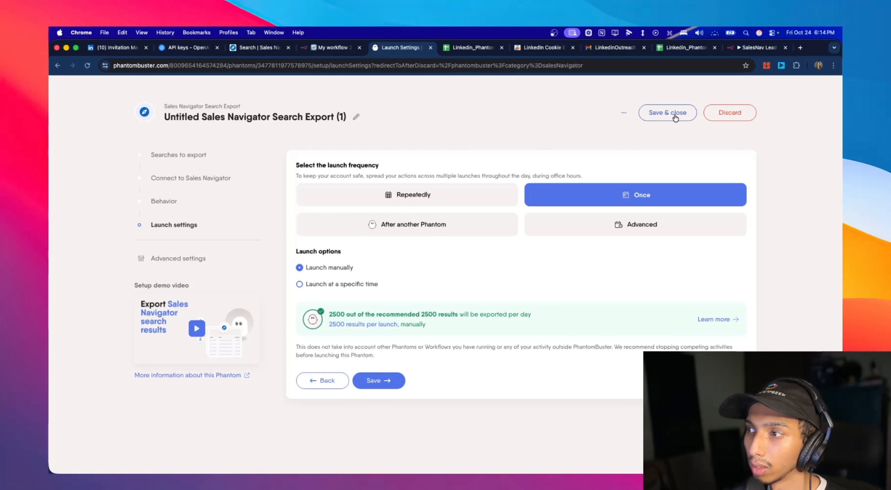
click(675, 113)
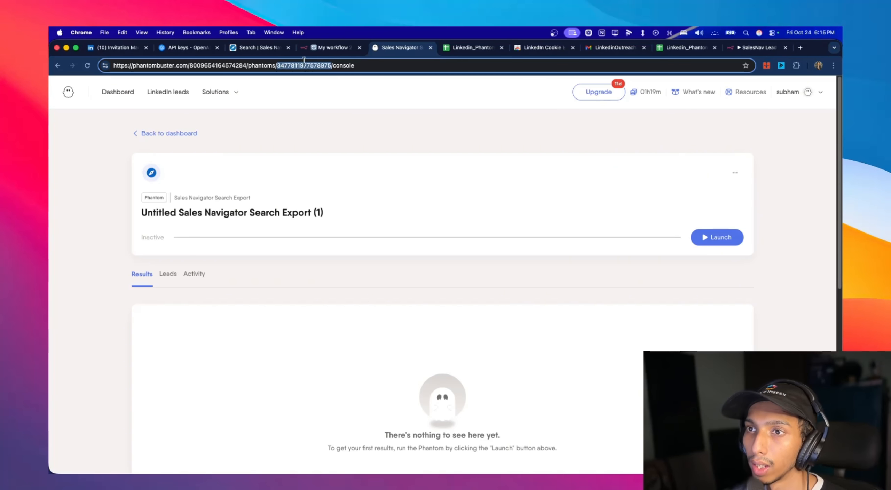
- In the n8n launch node, choose "Untitled Sales Navigator Search Export (1)" as the agent, using the Phantombuster account 3 credential
click(329, 48)
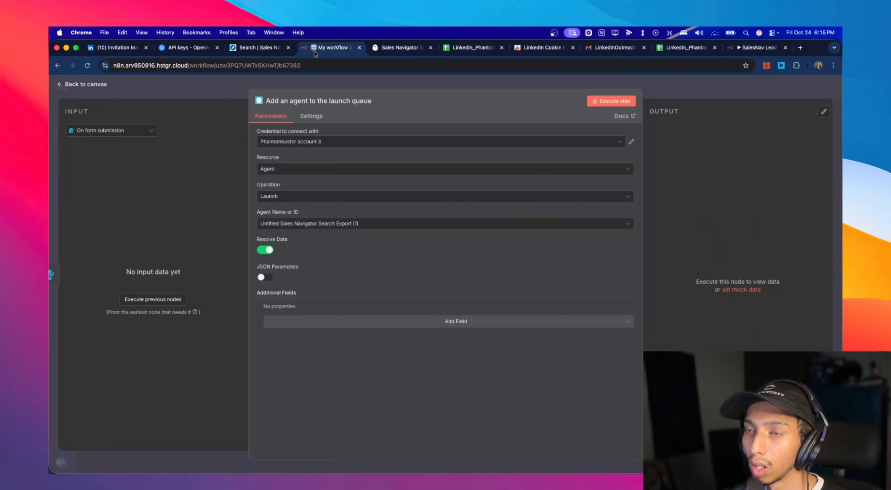
click(325, 224)
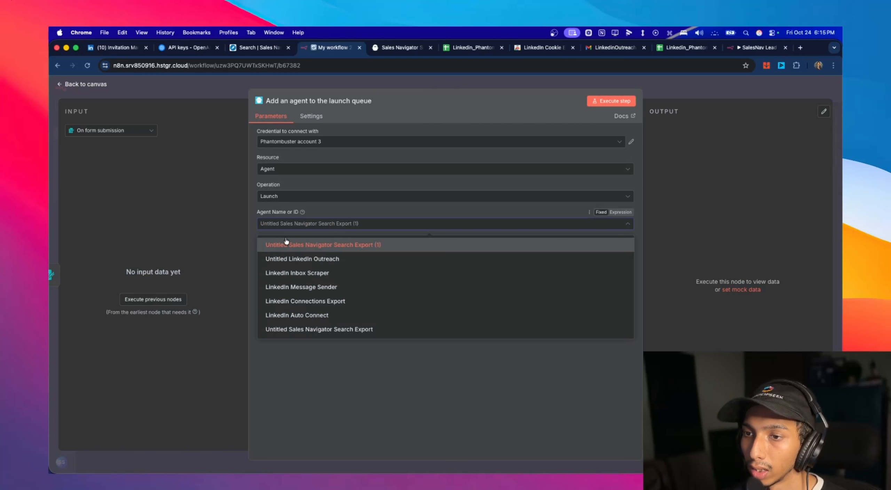
click(380, 242)
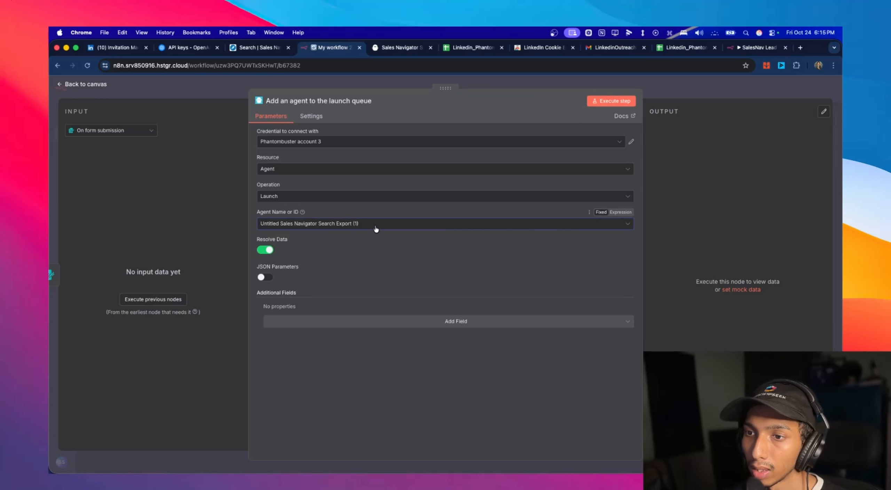
click(376, 228)
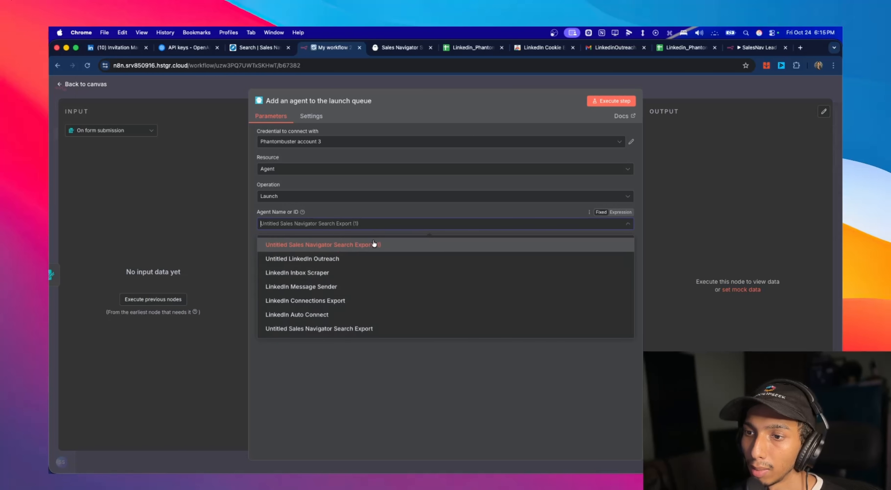
click(372, 156)
click(383, 145)
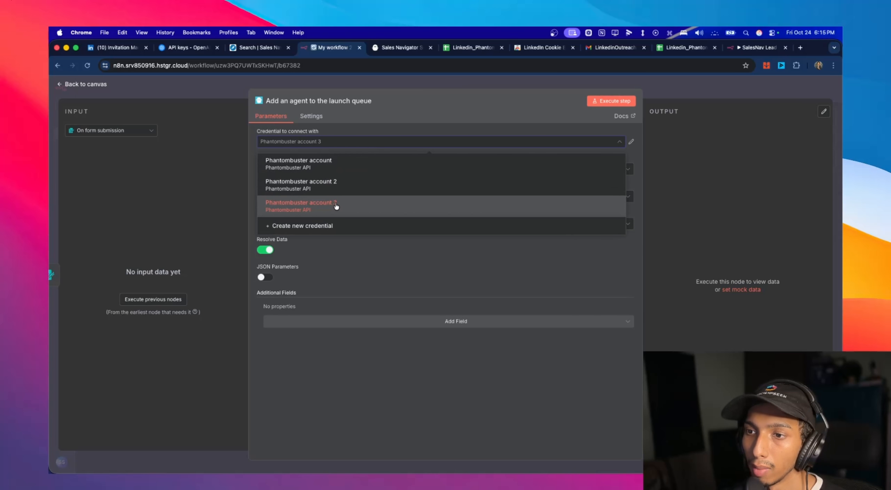
click(350, 243)
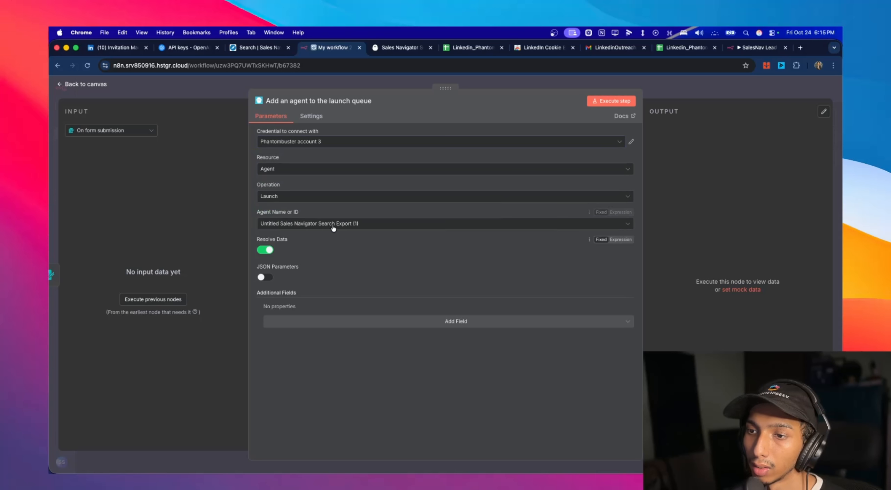
click(334, 223)
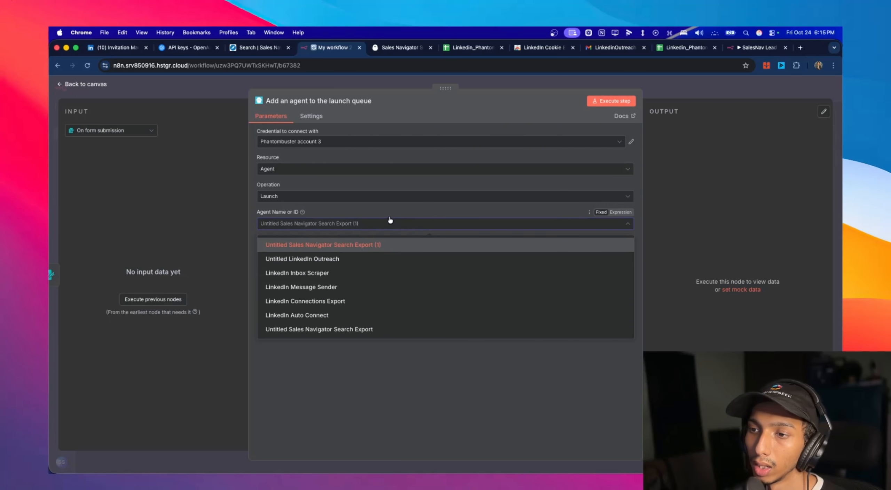
click(373, 245)
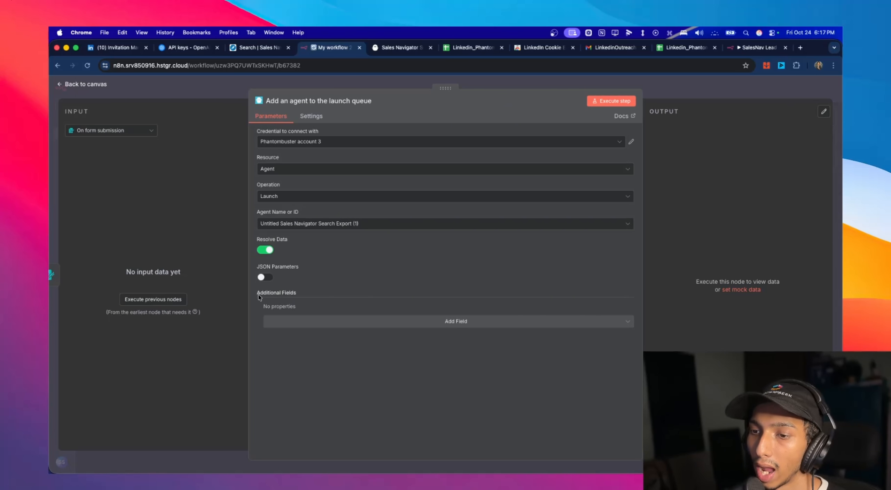
- Add an Arguments entry to the additional fields of the launch node
click(456, 326)
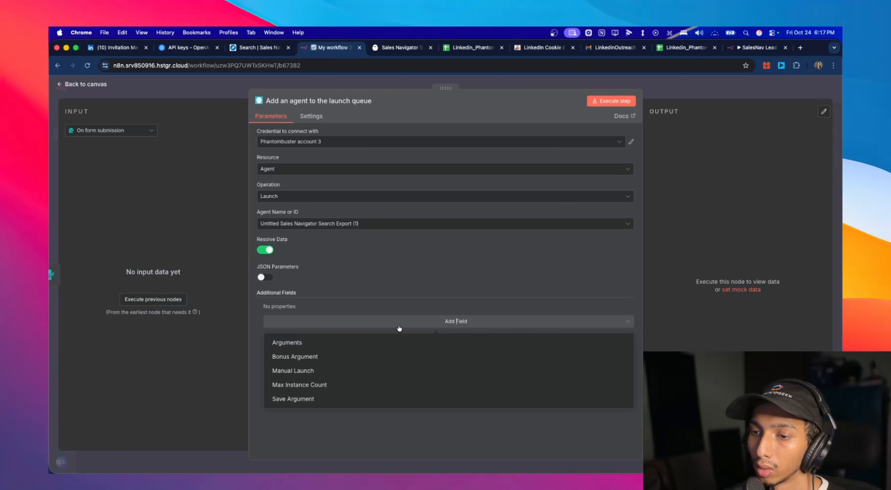
click(331, 342)
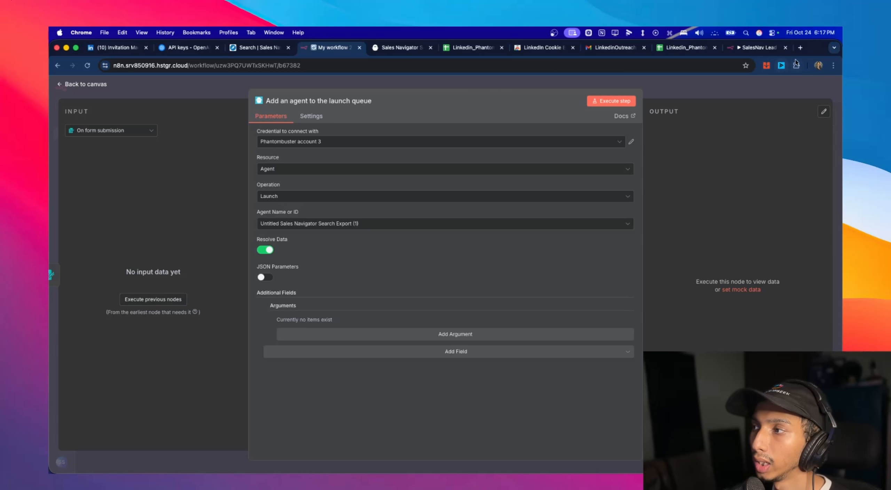
- Open the Claude chat "Launching APIs with Phantom" and examine the argument block in its PhantomBuster launch code for Sales Navigator exports
click(801, 48)
text(c)
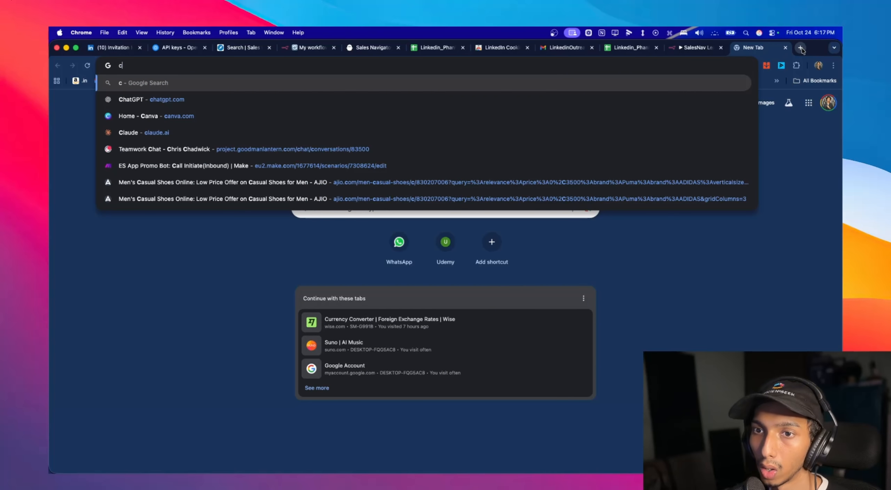
click(555, 137)
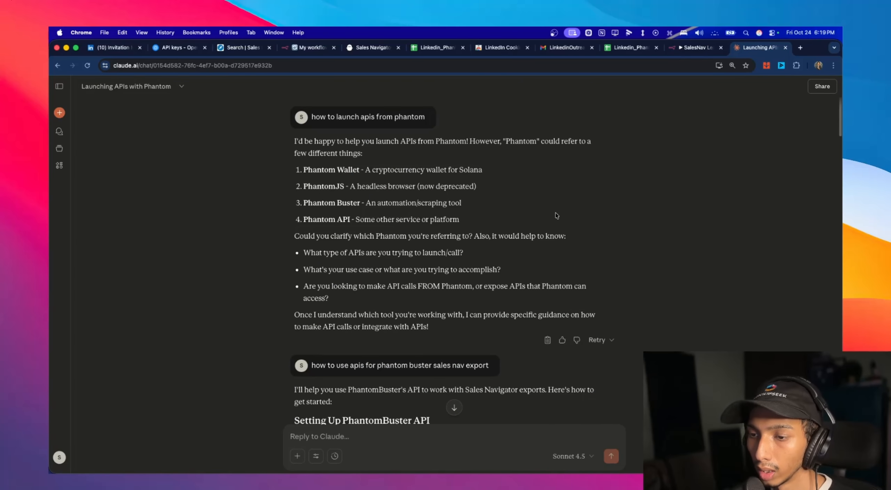
scroll(360, 267, down, 5)
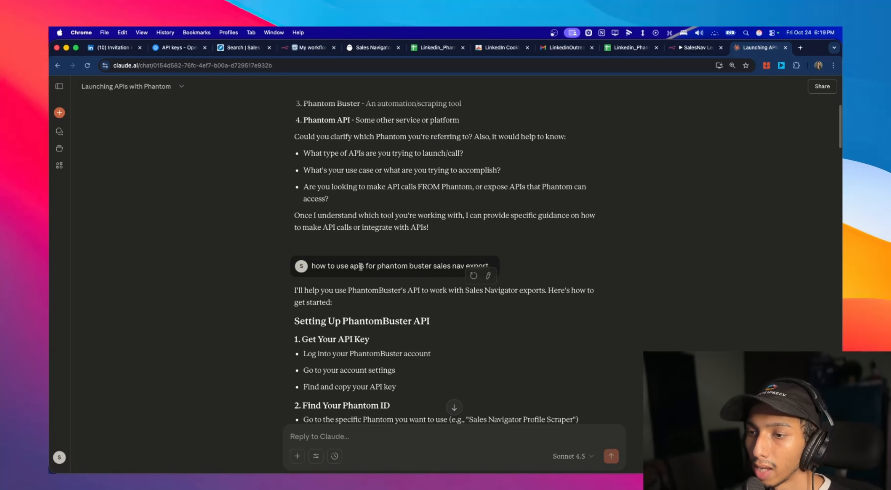
scroll(360, 266, down, 3)
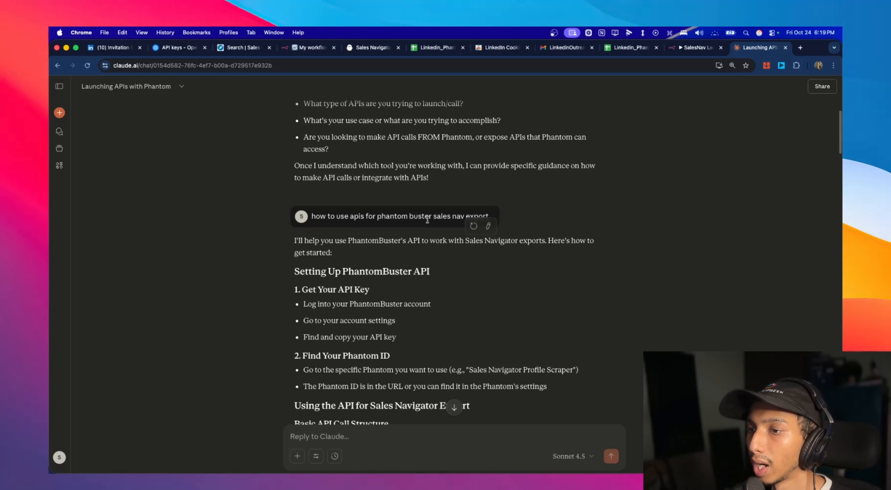
scroll(458, 259, down, 10)
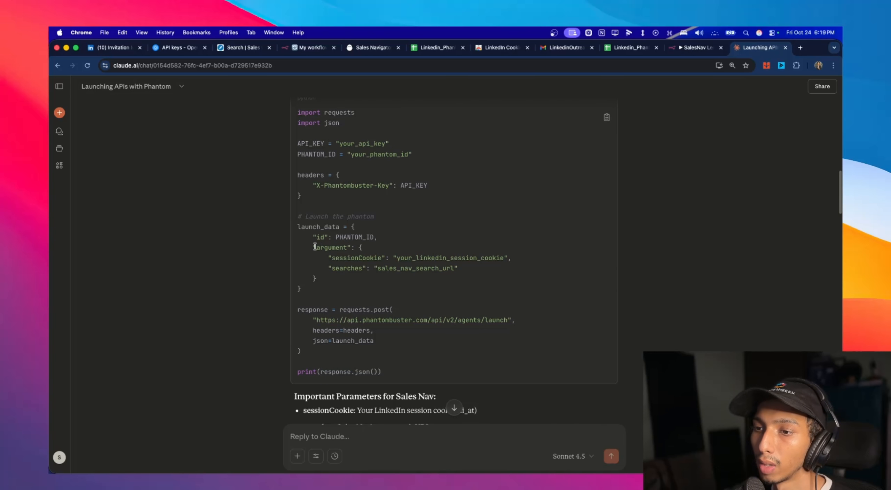
drag(315, 247, 462, 275)
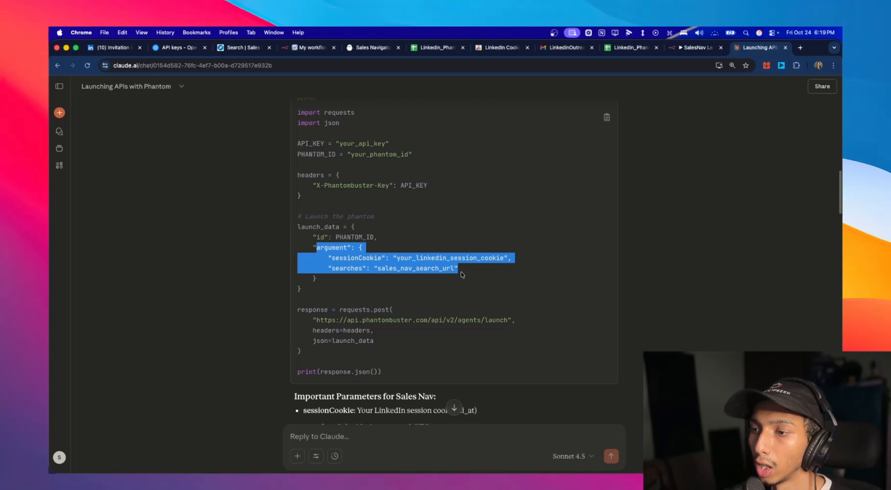
click(463, 275)
- Open the existing "Untitled Sales Navigator Search Export" Phantom from the PhantomBuster dashboard and review its past launches, loading older activity
click(376, 49)
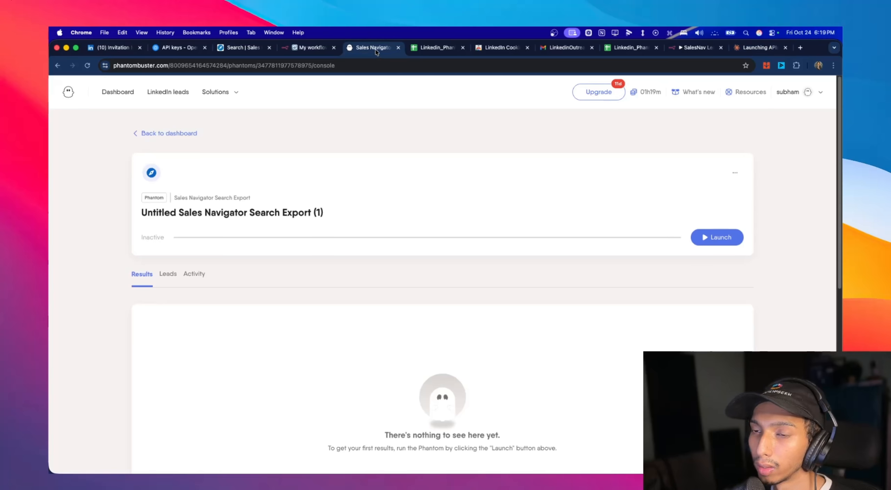
click(149, 135)
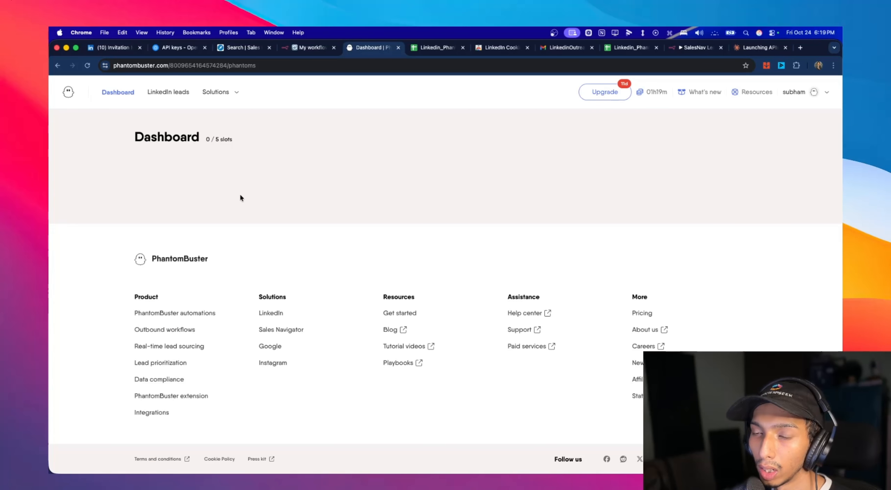
scroll(233, 191, down, 15)
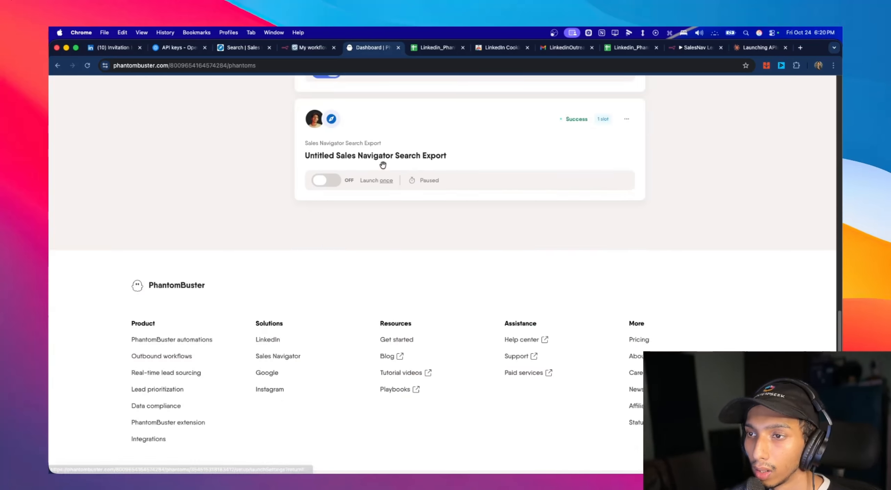
click(381, 207)
scroll(255, 215, down, 3)
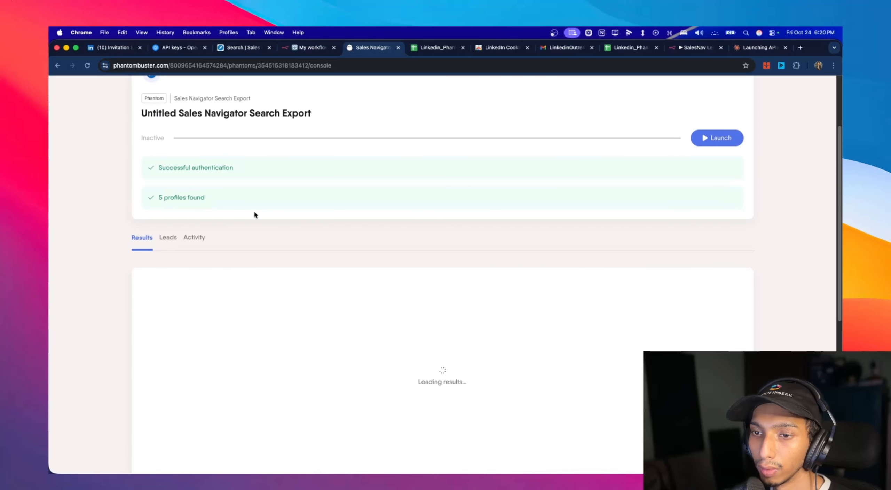
click(205, 235)
scroll(313, 226, down, 10)
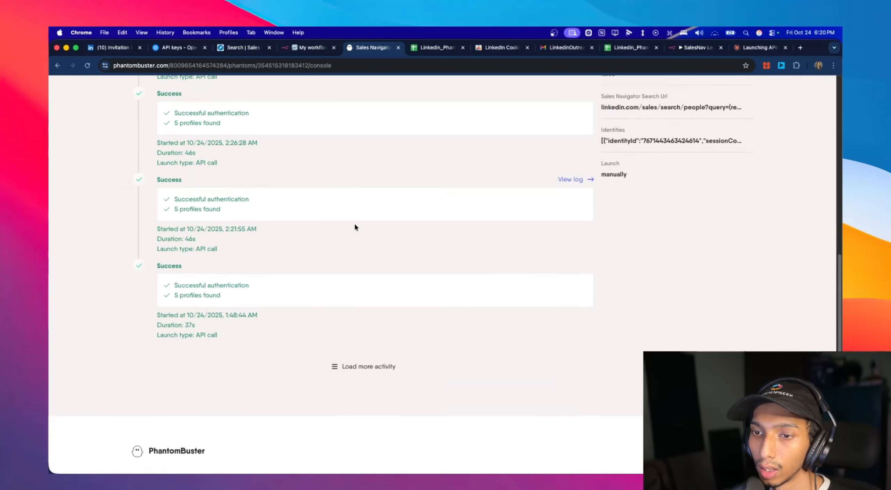
scroll(357, 225, down, 3)
click(363, 274)
scroll(370, 266, down, 8)
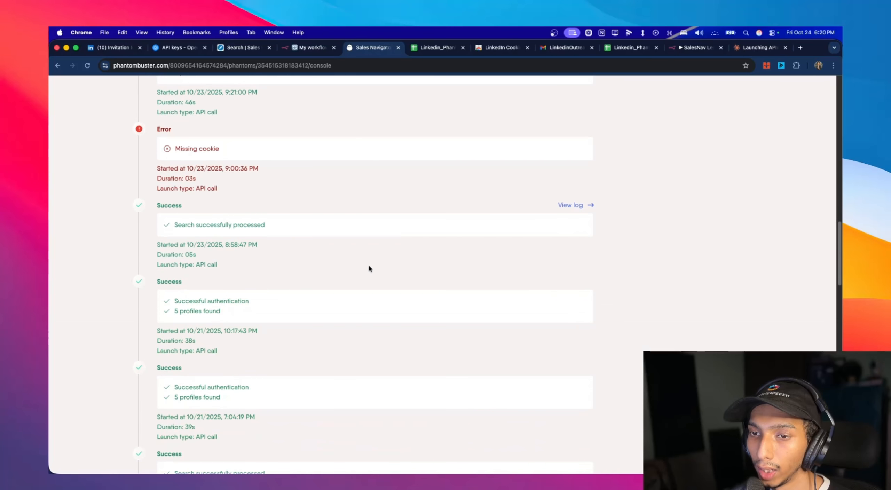
scroll(250, 183, down, 10)
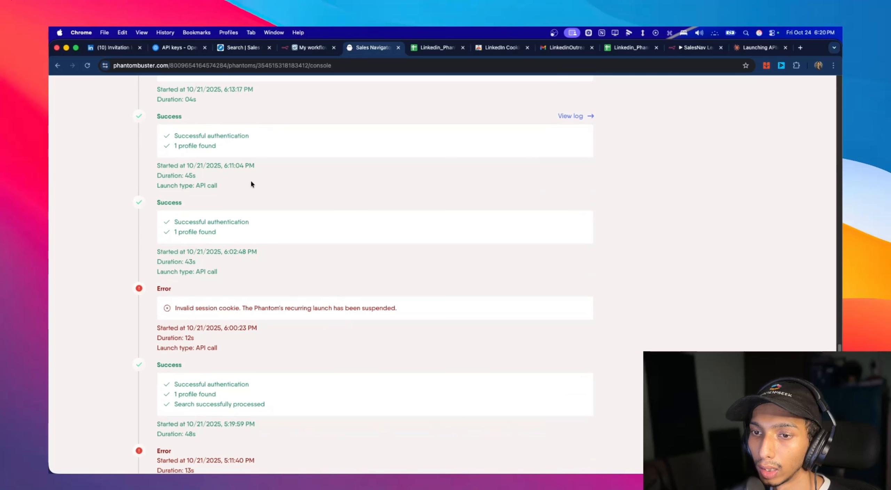
- Open the log of the API launch that ended with an invalid session cookie and examine its output and runtime-event arguments
click(581, 289)
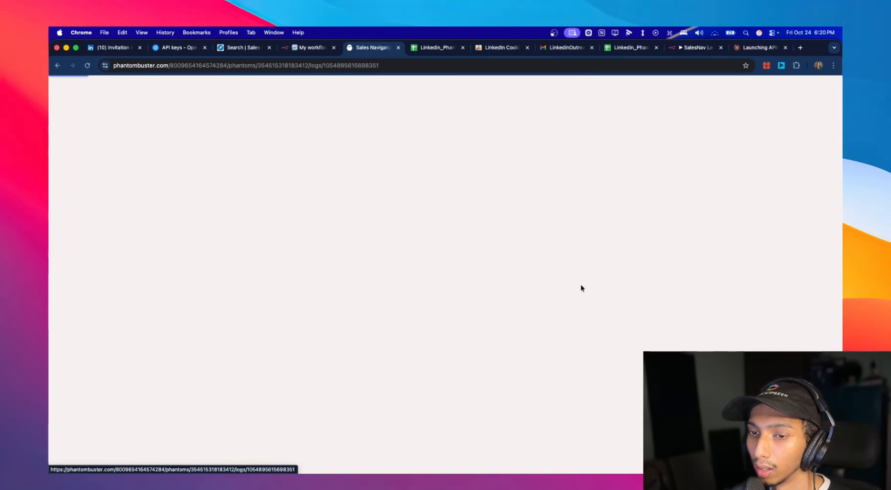
scroll(234, 266, down, 6)
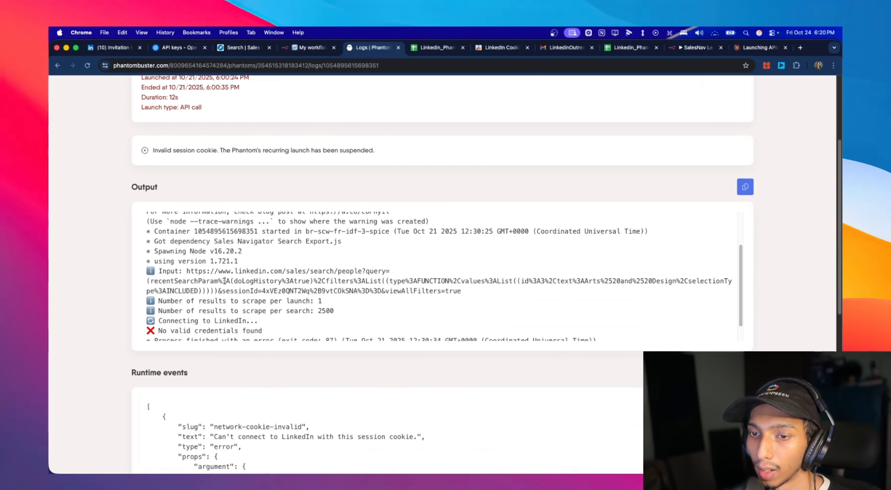
scroll(261, 280, down, 6)
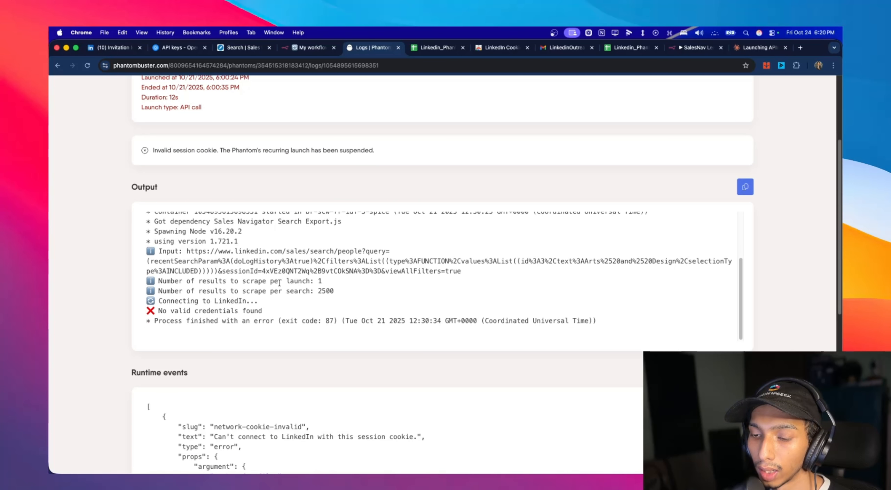
scroll(332, 370, down, 5)
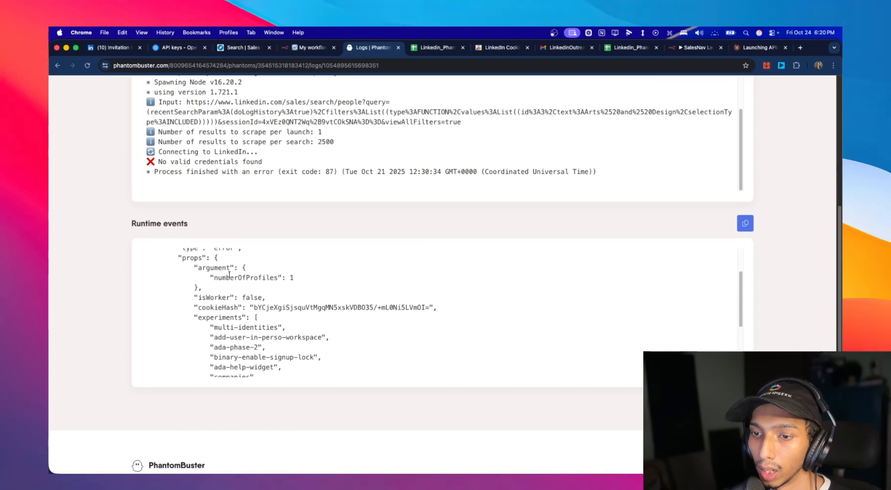
drag(193, 266, 304, 278)
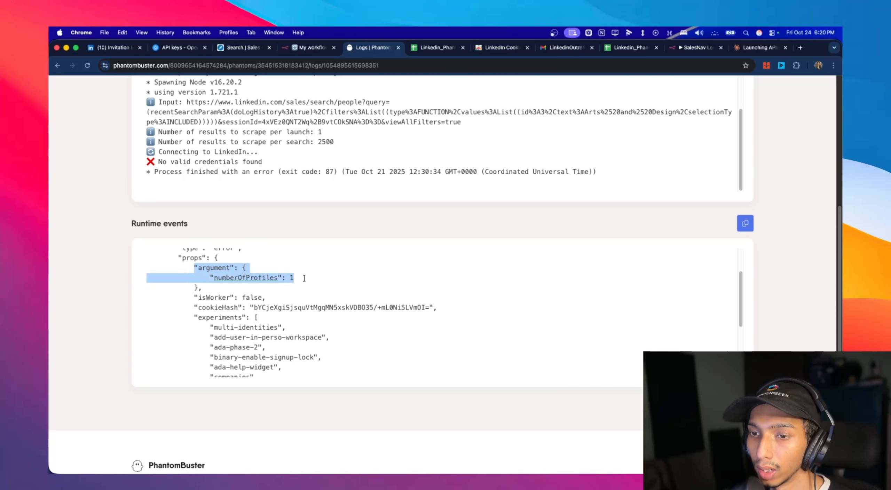
scroll(304, 278, down, 5)
scroll(304, 278, up, 6)
scroll(305, 215, up, 5)
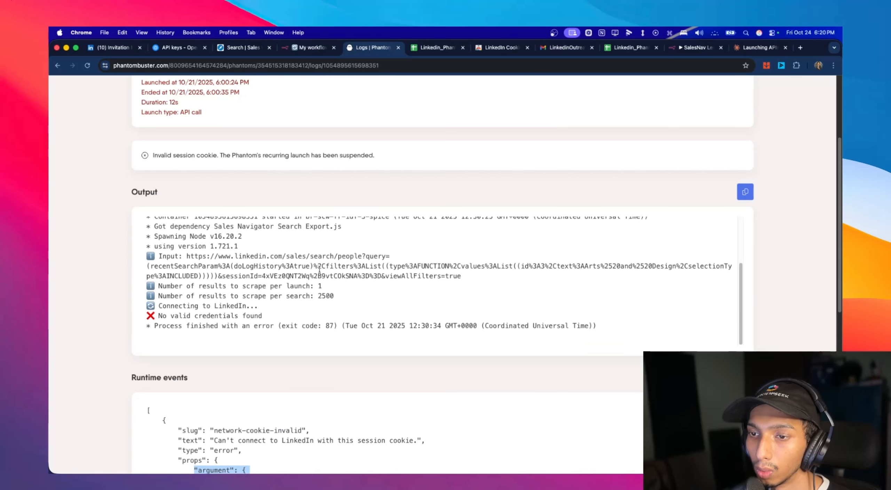
scroll(319, 269, up, 3)
scroll(439, 241, down, 3)
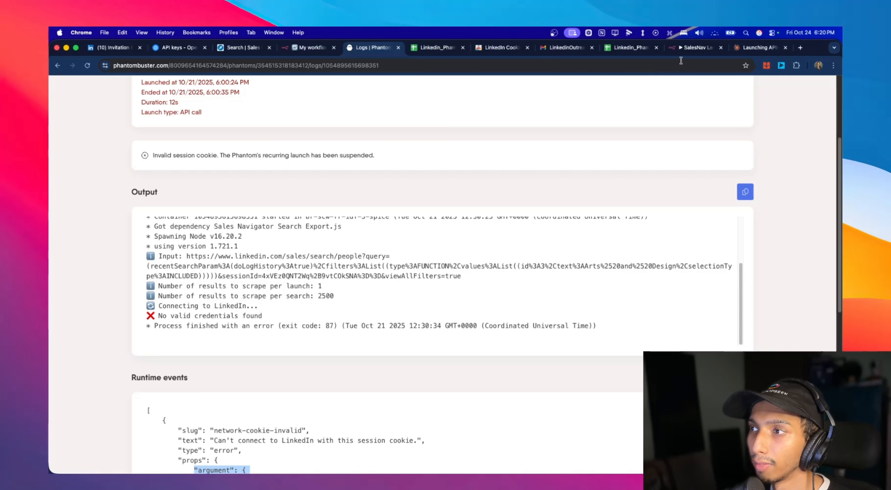
- Open the Scrape Leads node in the SalesNav workflow and copy its whole Arguments (JSON) expression
click(688, 49)
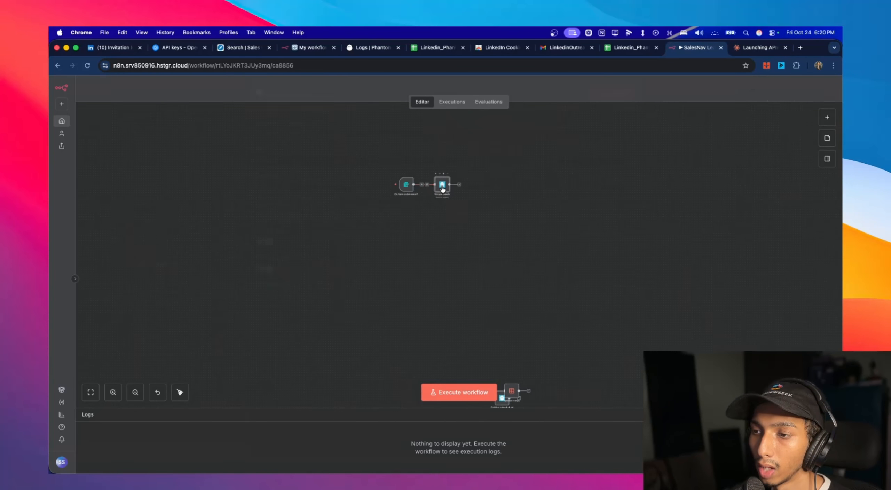
double_click(442, 184)
drag(298, 355, 272, 318)
key(super+c)
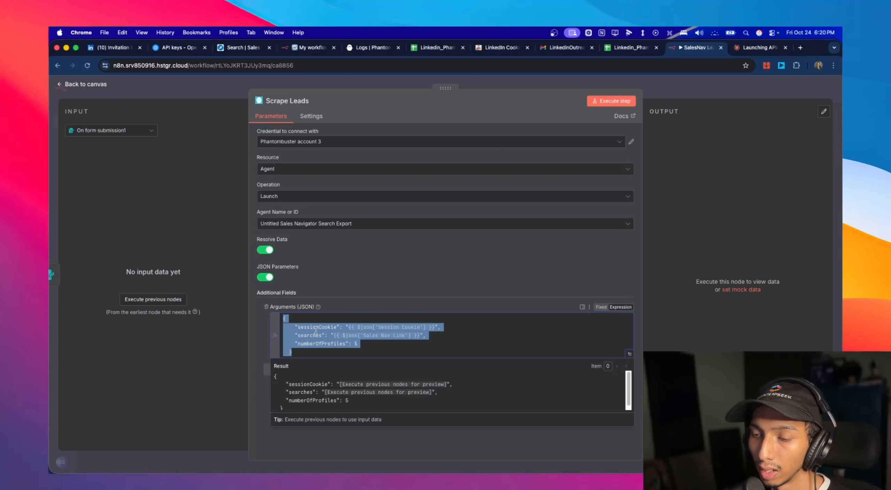
- In My workflow 24's launch node, enable JSON Parameters, add an Arguments (JSON) field and paste the copied sessionCookie, searches and numberOfProfiles arguments
click(307, 49)
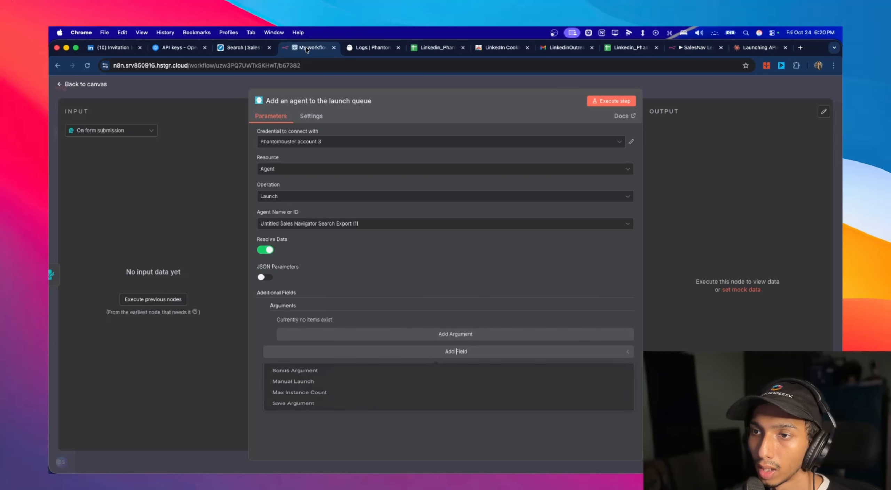
click(342, 280)
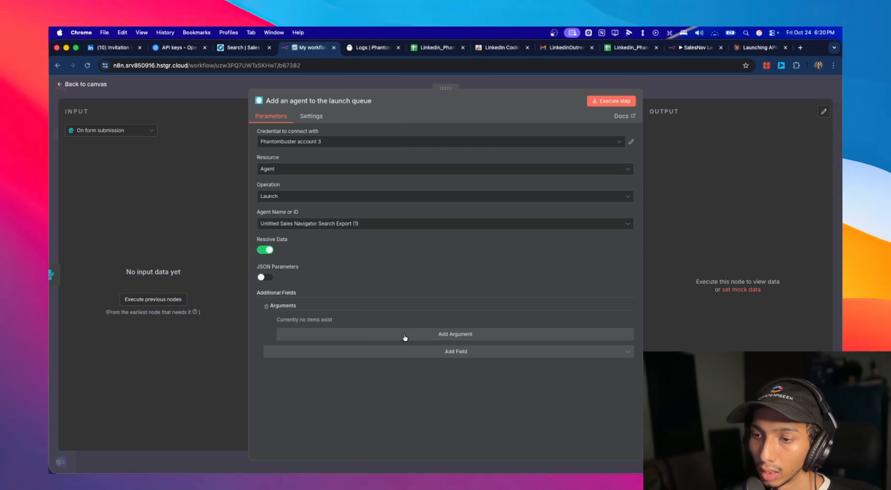
click(265, 278)
click(393, 321)
click(319, 340)
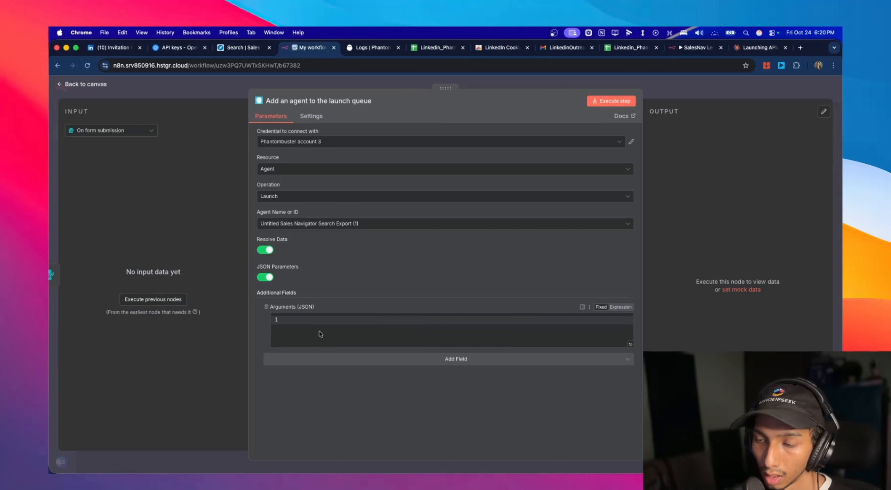
click(316, 324)
key(super+v)
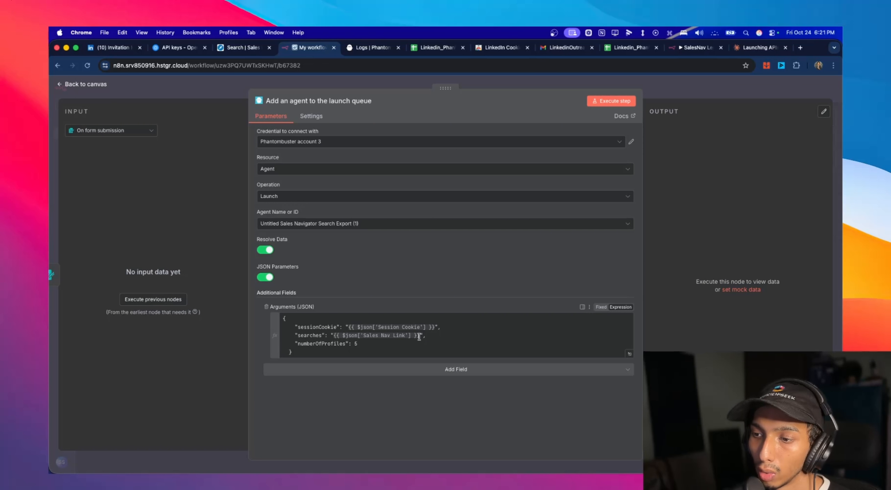
- Set numberOfProfiles to 10 in the launch node's JSON arguments and return to the canvas
click(359, 343)
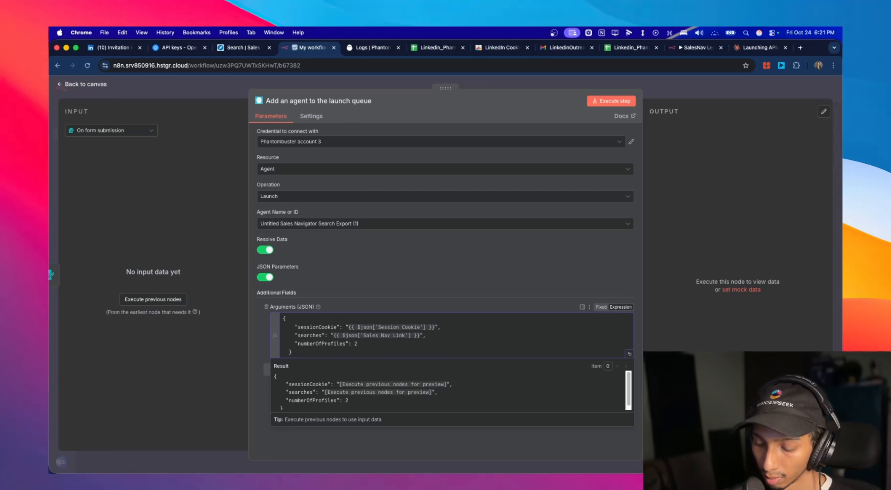
key(Escape)
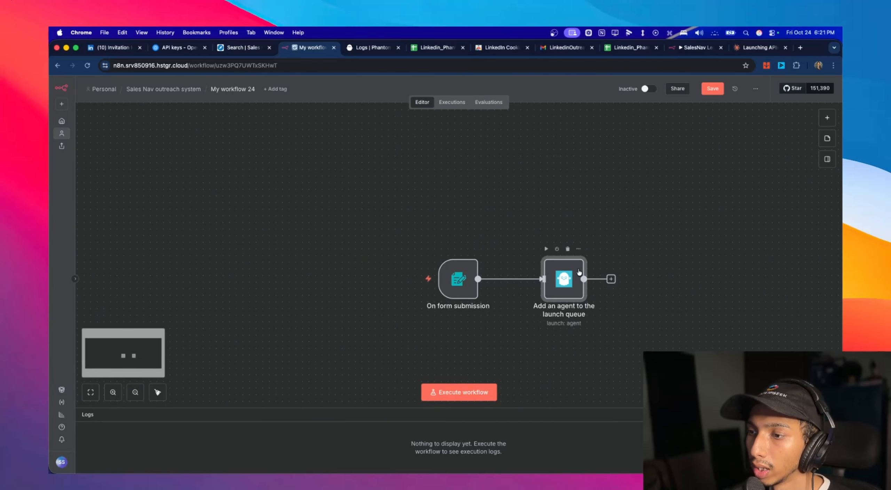
double_click(571, 240)
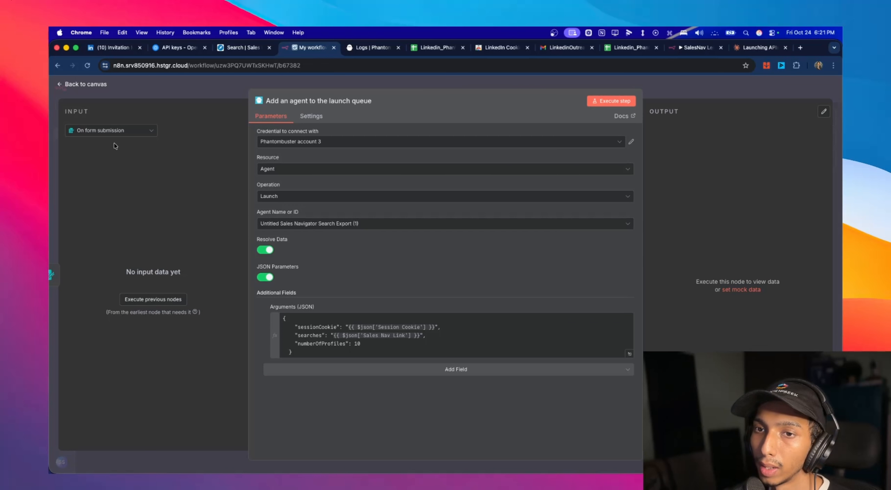
click(67, 87)
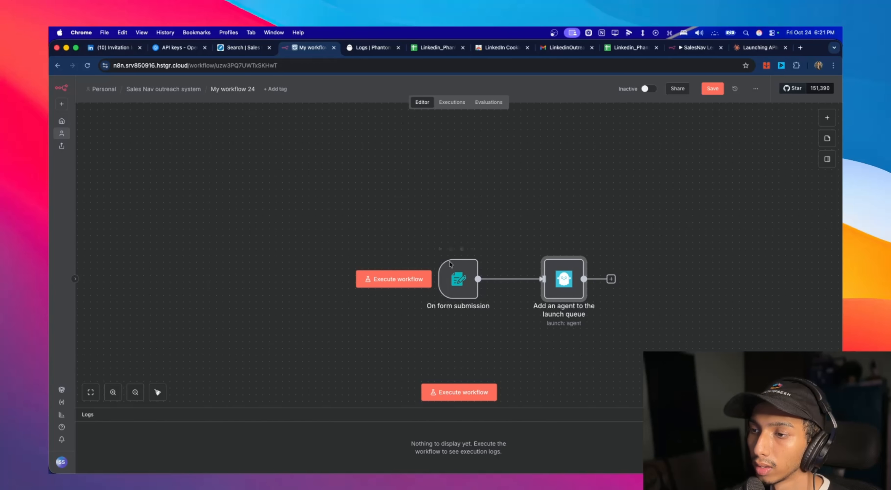
- Start a test of the On form submission trigger and copy the full URL of the Sales Navigator lead search
double_click(453, 268)
click(150, 258)
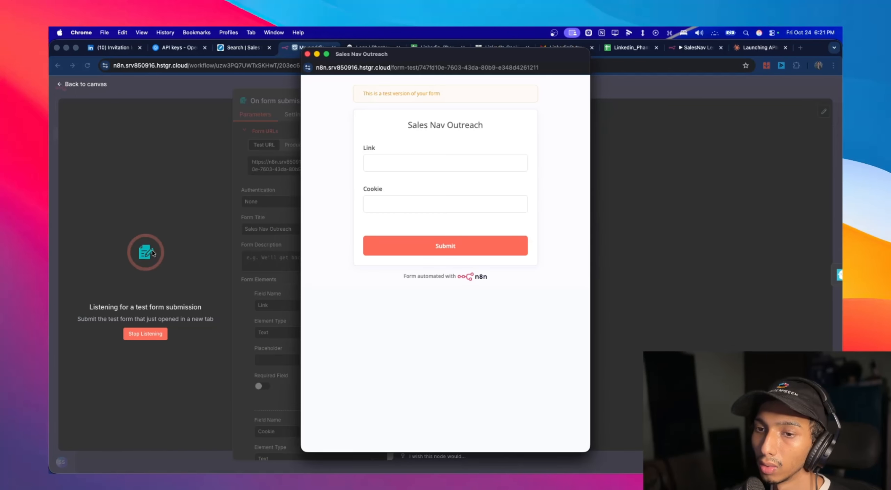
click(386, 166)
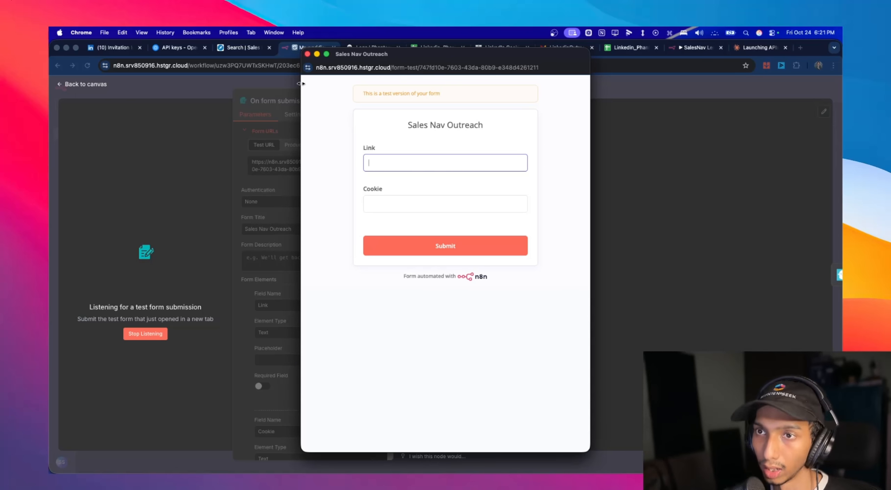
click(231, 49)
key(super+c)
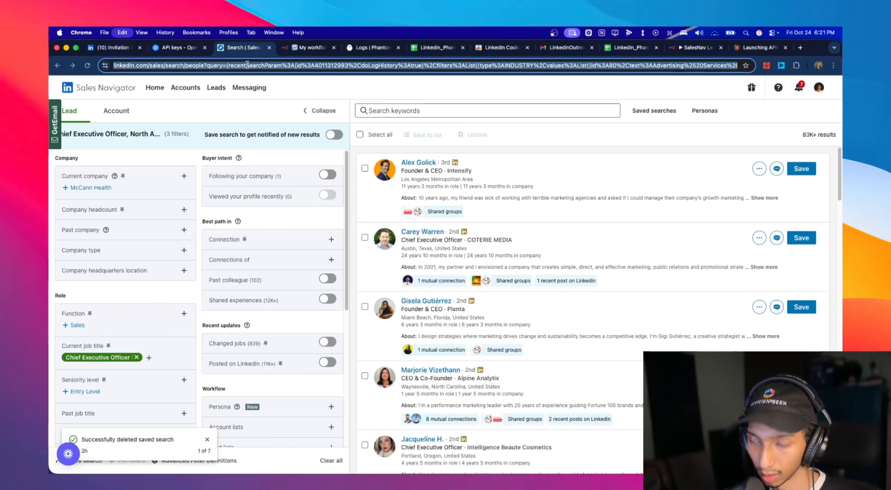
- Submit the Sales Nav Outreach test form with the copied search URL as Link and a dummy session cookie value as Cookie
click(298, 47)
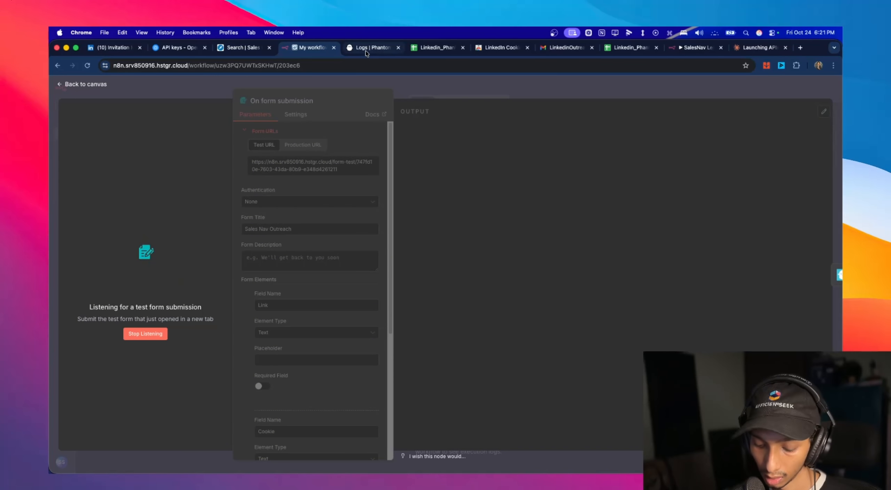
key(ctrl+Up)
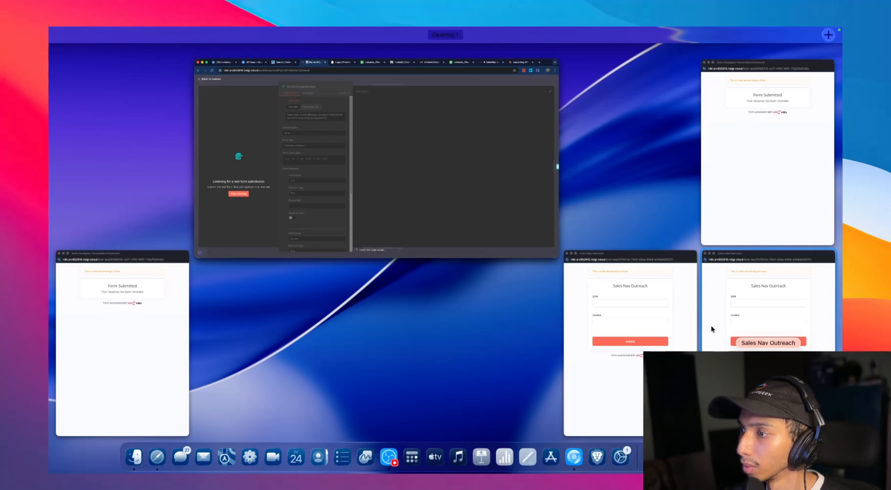
click(727, 329)
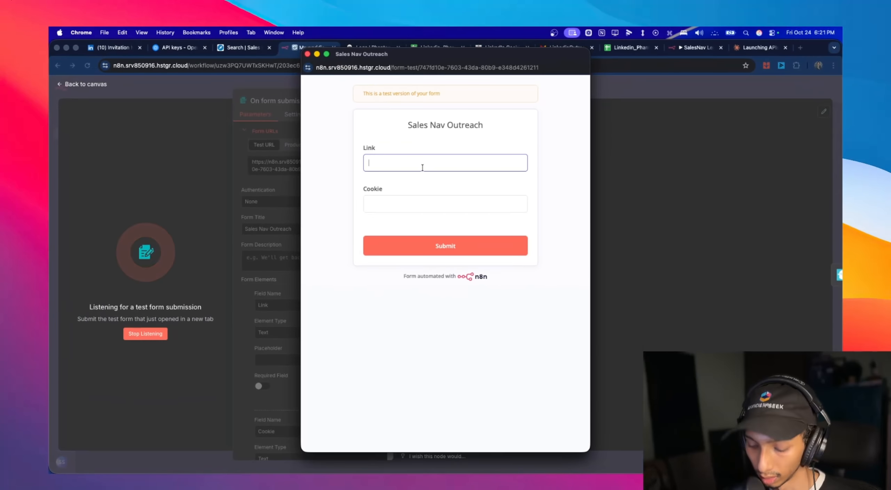
key(super+v)
click(424, 203)
text(a)
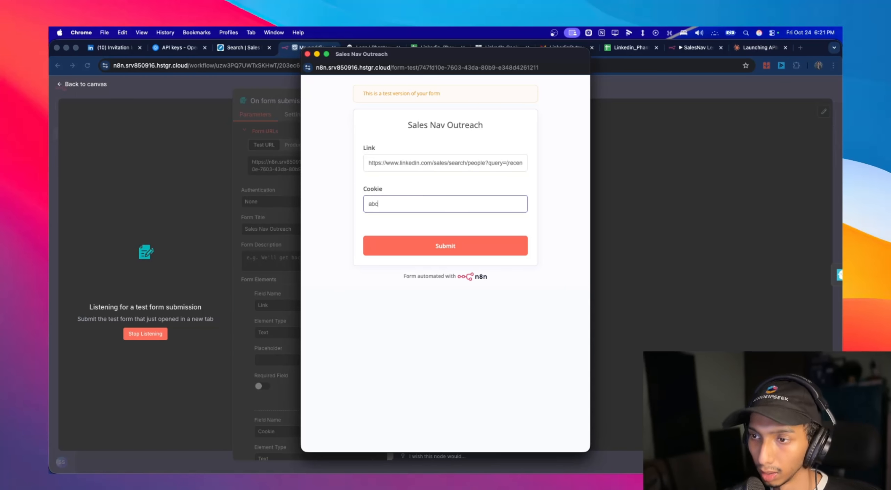
text(bc)
click(414, 248)
click(181, 141)
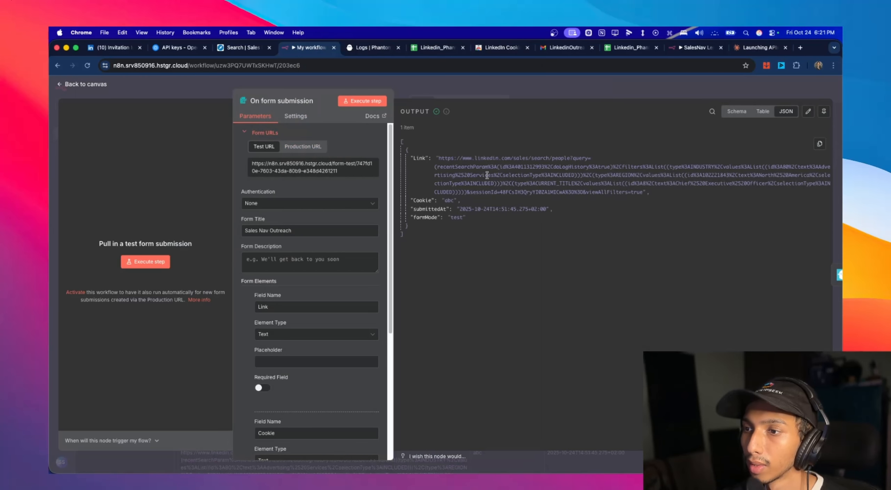
- In the launch node's JSON arguments, map searches to {{ $json.Link }} and sessionCookie to {{ $json.Cookie }} from the form submission
click(104, 90)
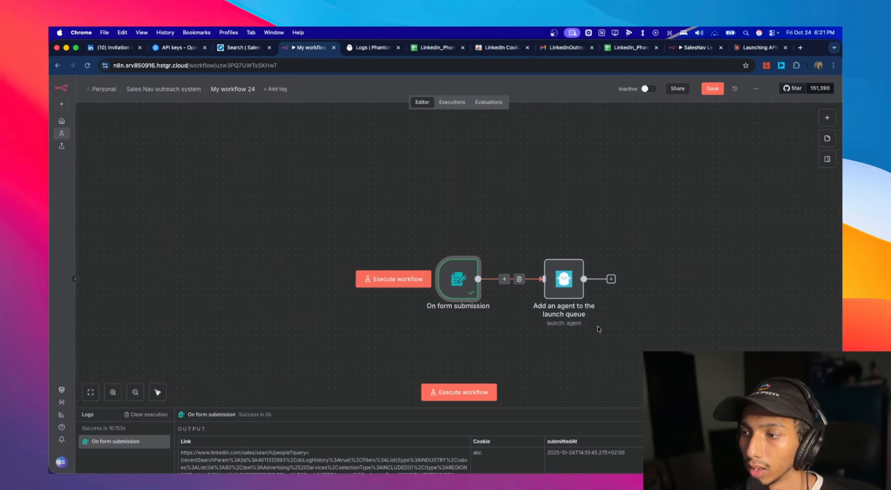
double_click(568, 289)
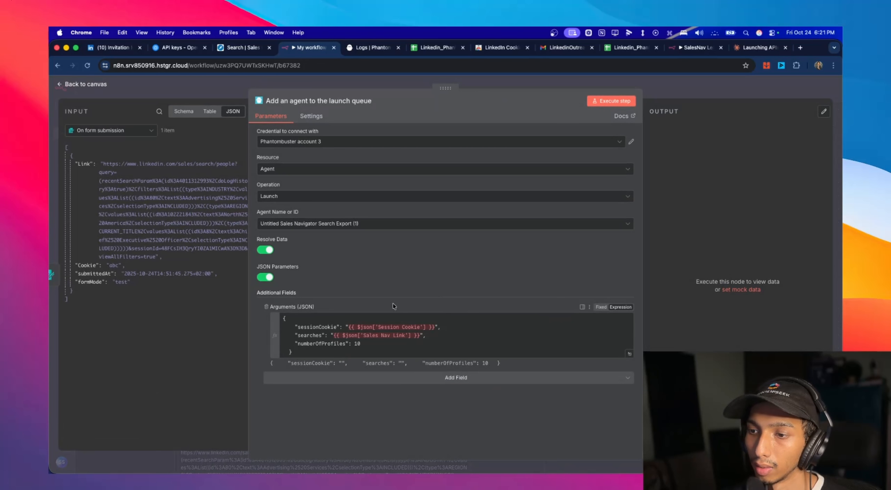
drag(346, 328, 433, 327)
key(BackSpace)
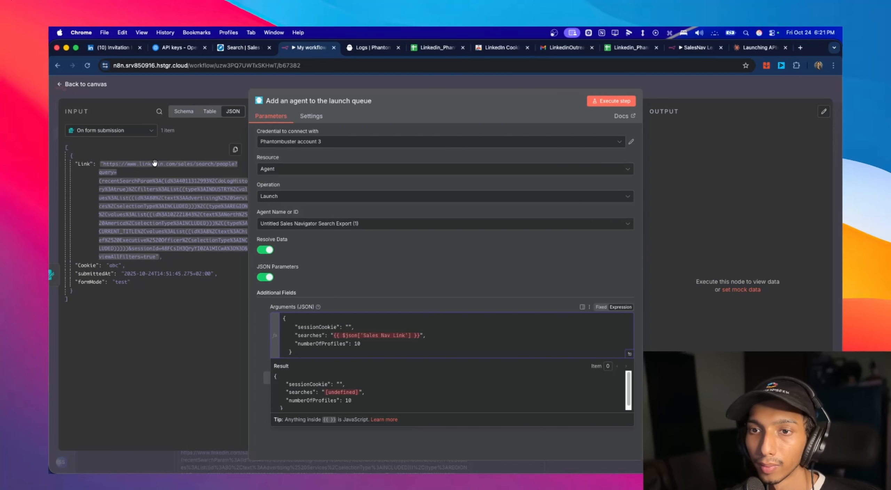
drag(85, 166, 466, 337)
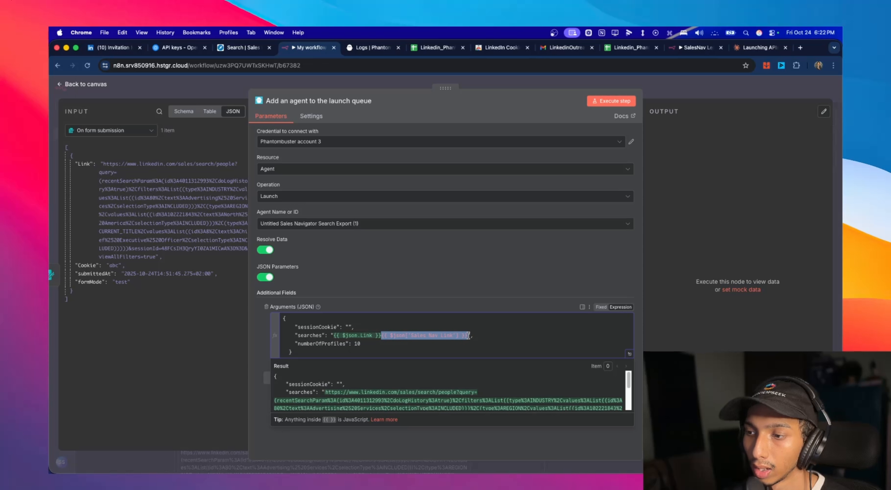
key(BackSpace)
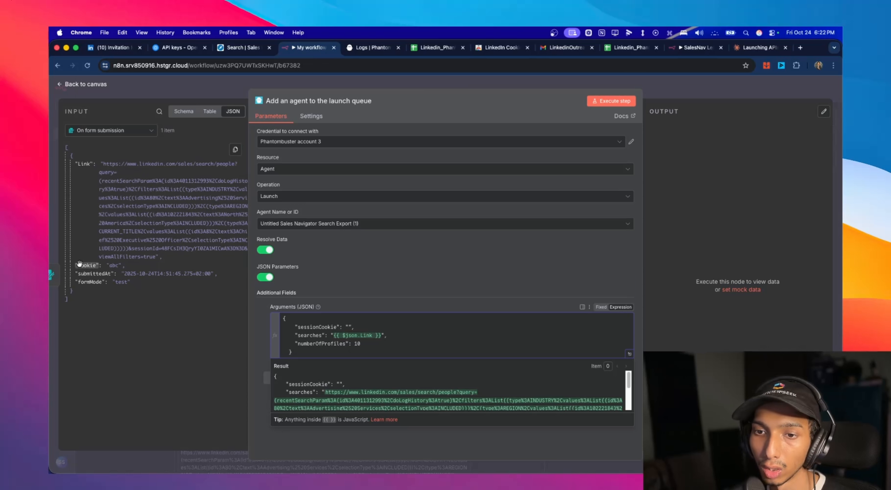
drag(90, 269, 350, 328)
click(431, 304)
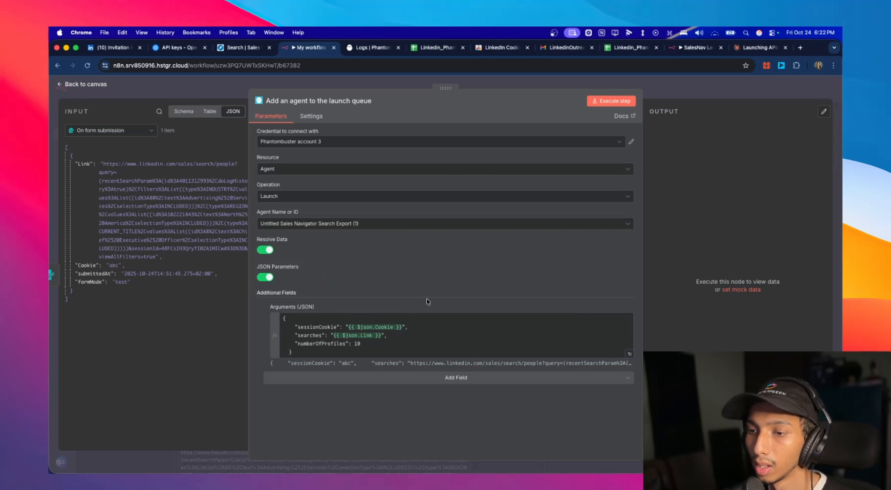
- Review the launch node's JSON arguments, return to the canvas and save My workflow 24
drag(365, 352, 315, 294)
click(315, 293)
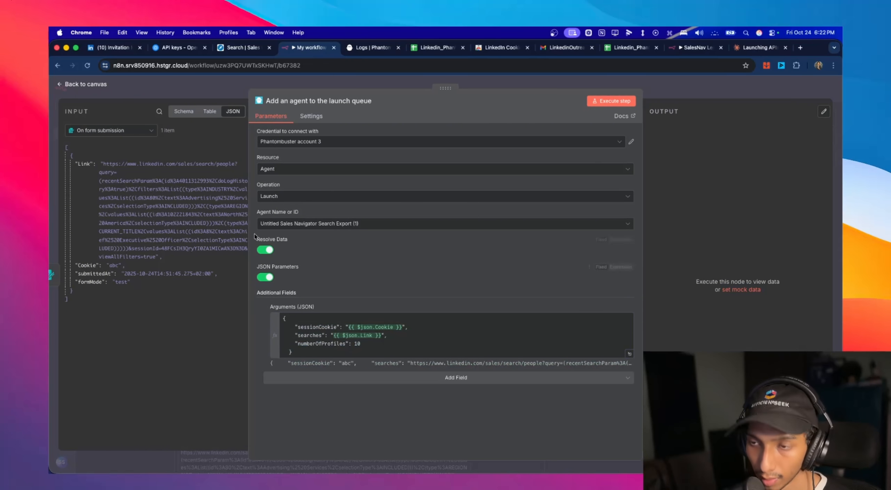
drag(310, 362, 268, 318)
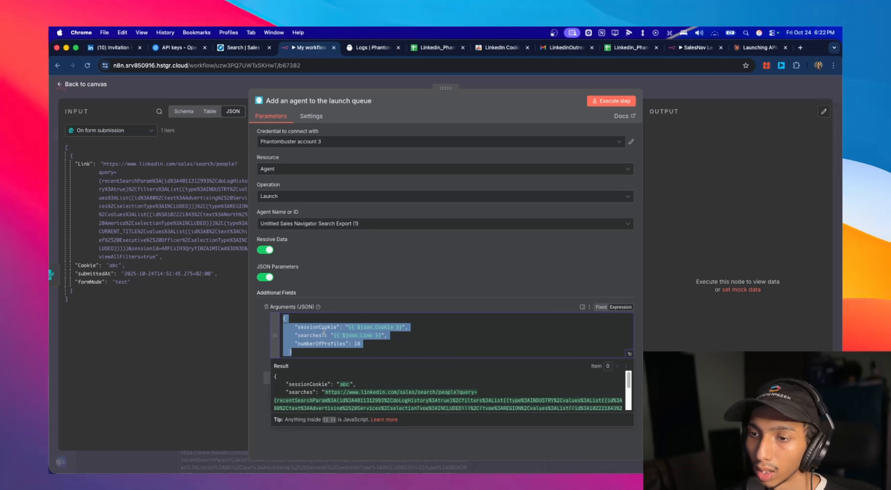
click(84, 84)
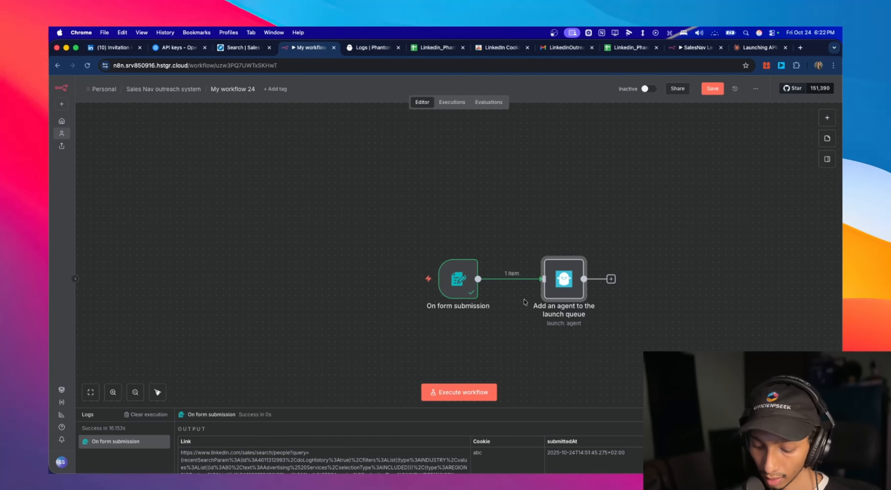
click(608, 245)
key(super+s)
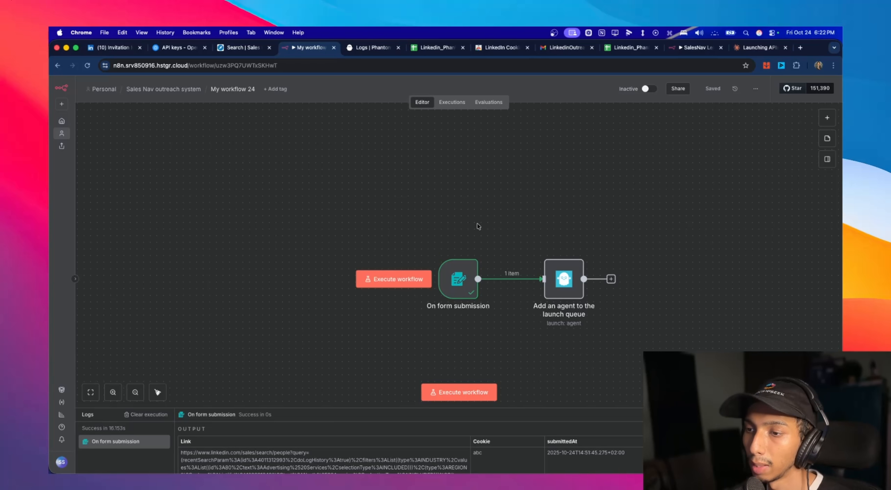
- Execute the workflow, fill the test form's Link field with the Sales Navigator search URL, and return to the Sales Navigator search page
scroll(477, 223, right, 2)
click(343, 290)
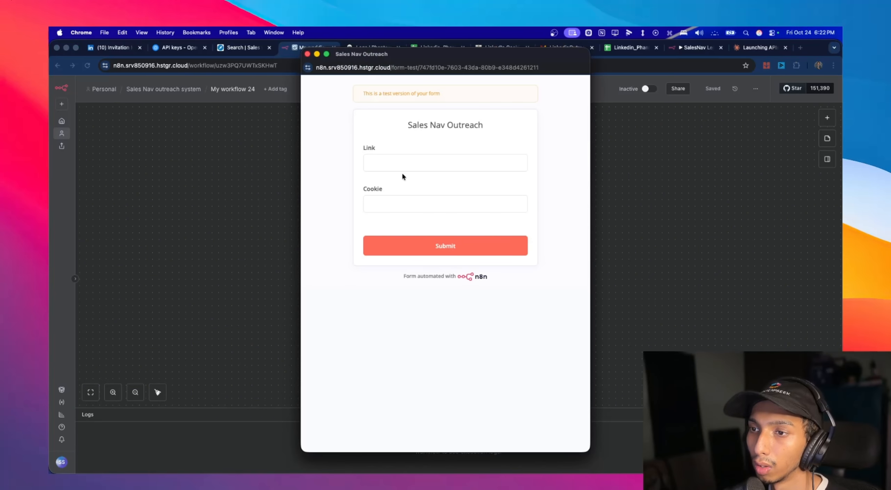
click(394, 165)
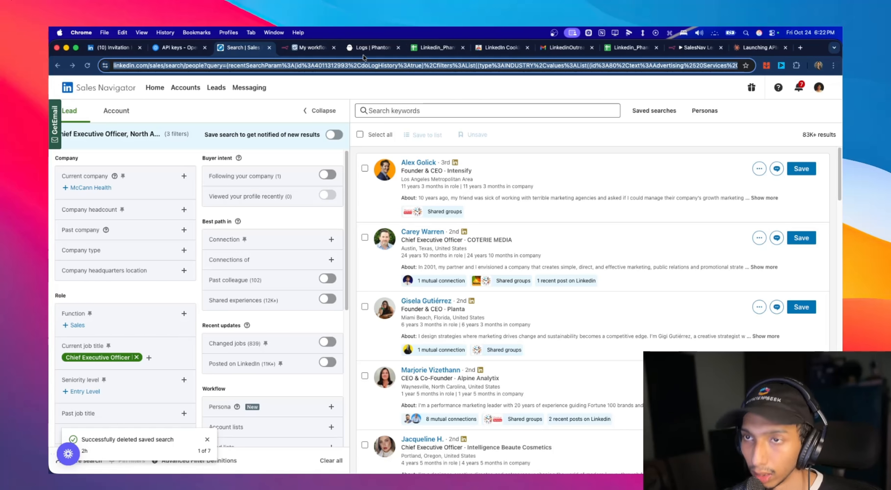
click(325, 48)
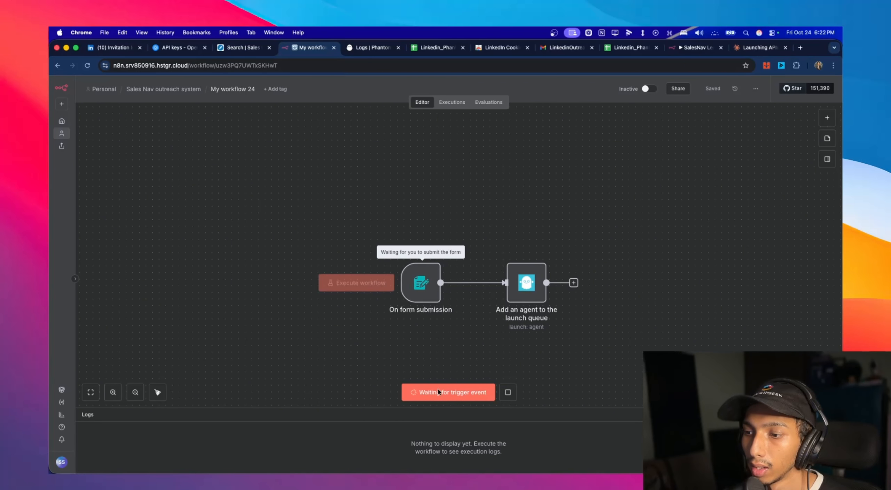
key(ctrl+Up)
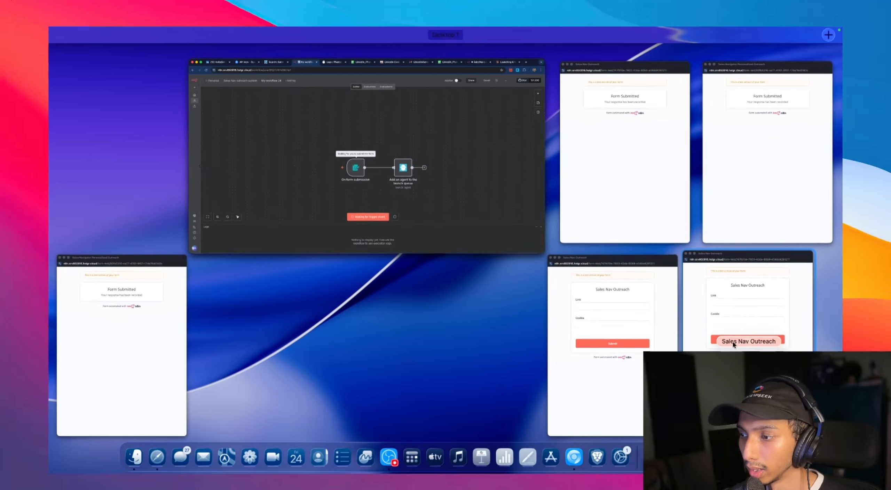
click(733, 343)
key(super+v)
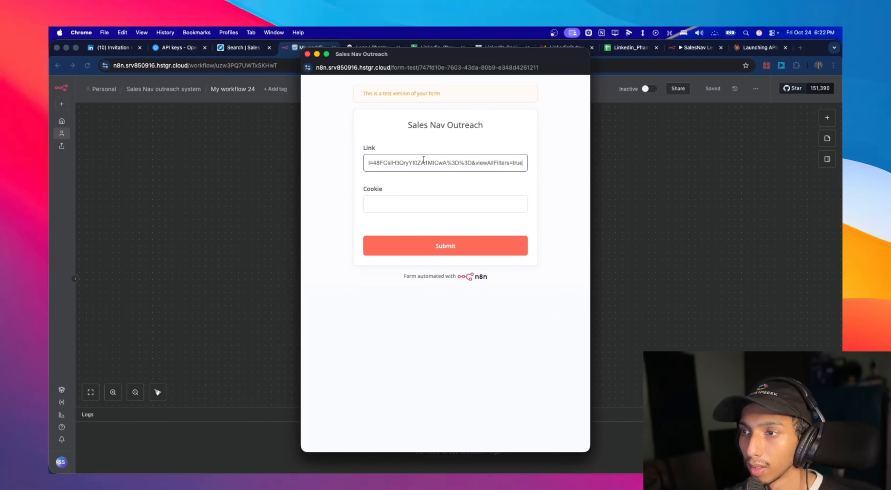
click(244, 48)
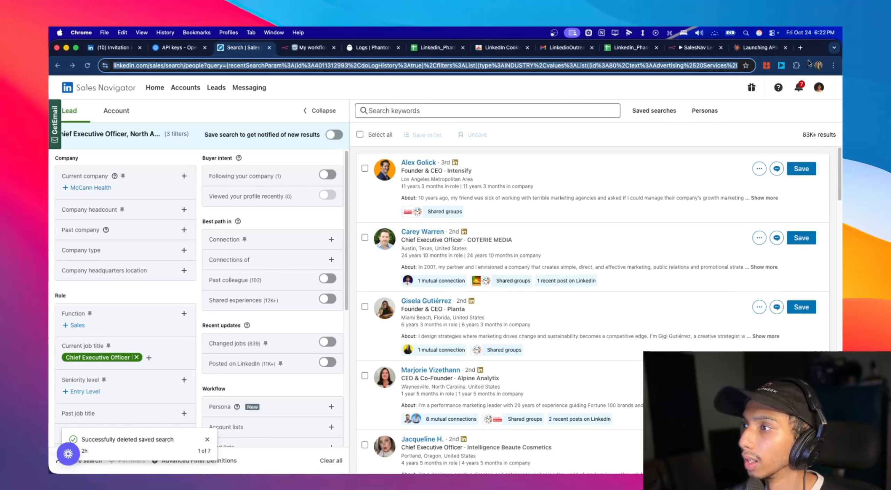
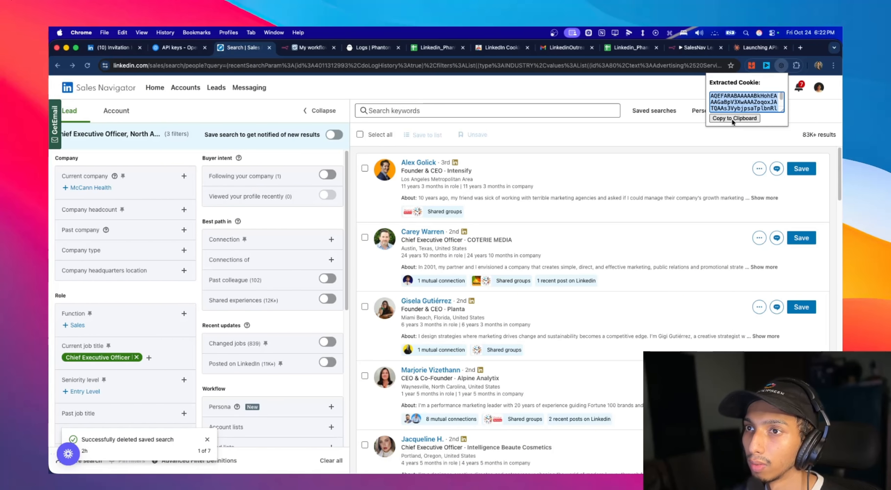
- Copy the extracted LinkedIn session cookie, paste it into the Cookie field of the n8n Sales Nav Outreach test form and submit the form
click(501, 48)
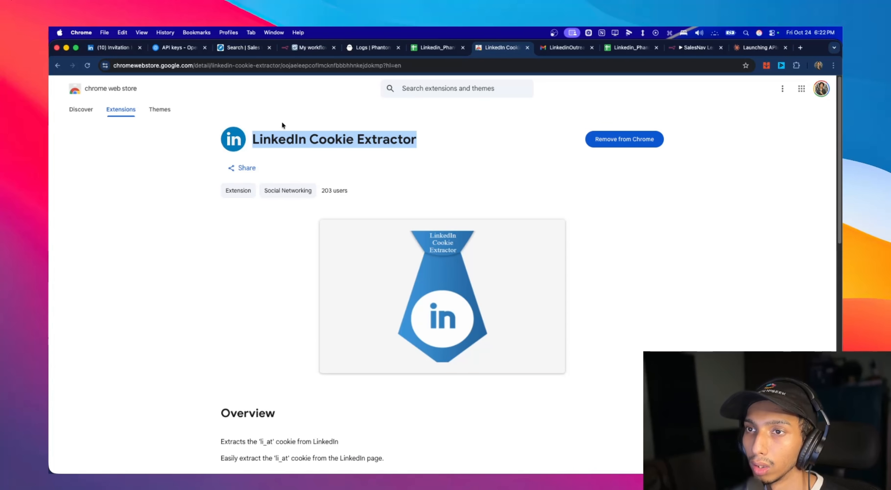
click(309, 49)
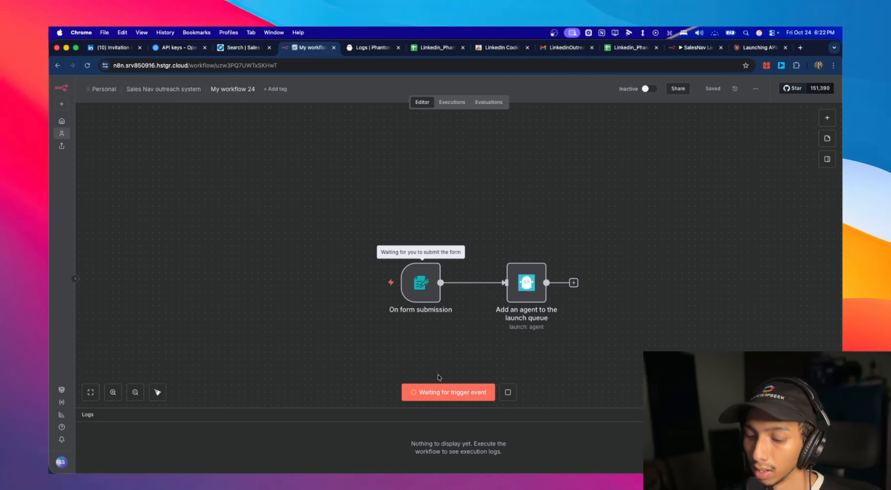
key(ctrl+Up)
click(708, 302)
click(411, 201)
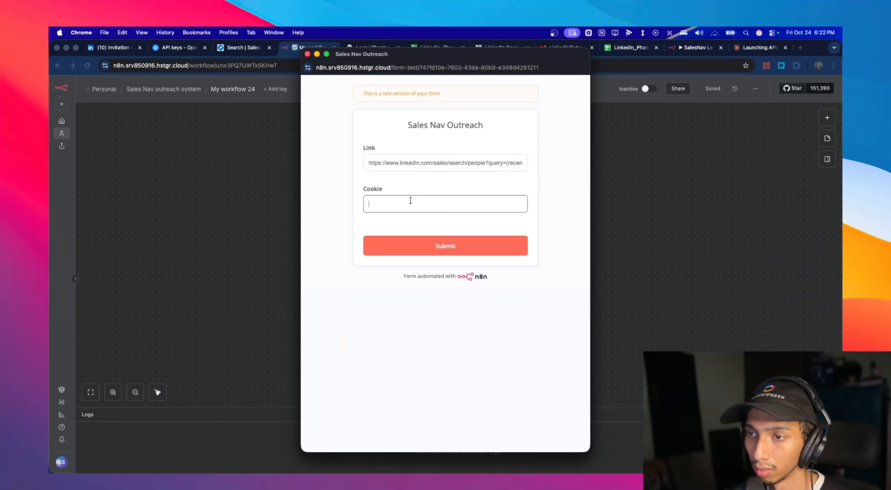
key(super+v)
click(470, 243)
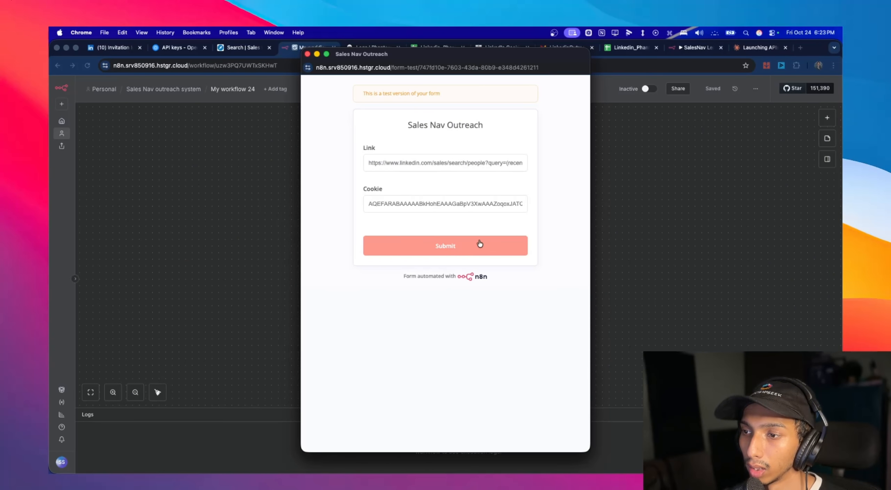
click(480, 244)
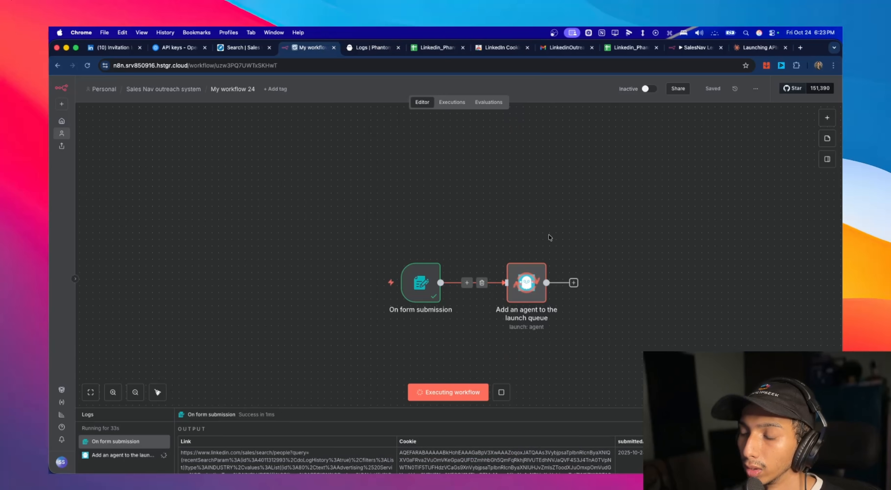
- Switch to PhantomBuster and open the Untitled Sales Navigator Search Export (1) phantom from the dashboard
scroll(633, 276, down, 1)
scroll(634, 277, up, 2)
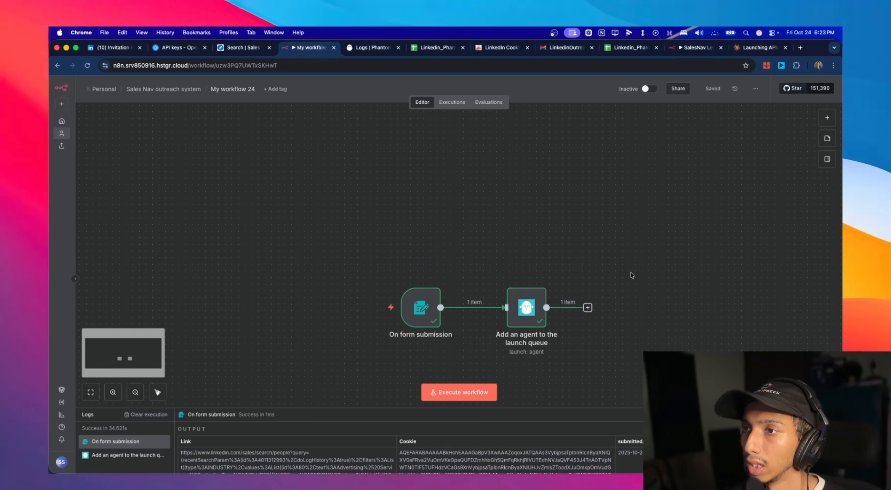
click(260, 49)
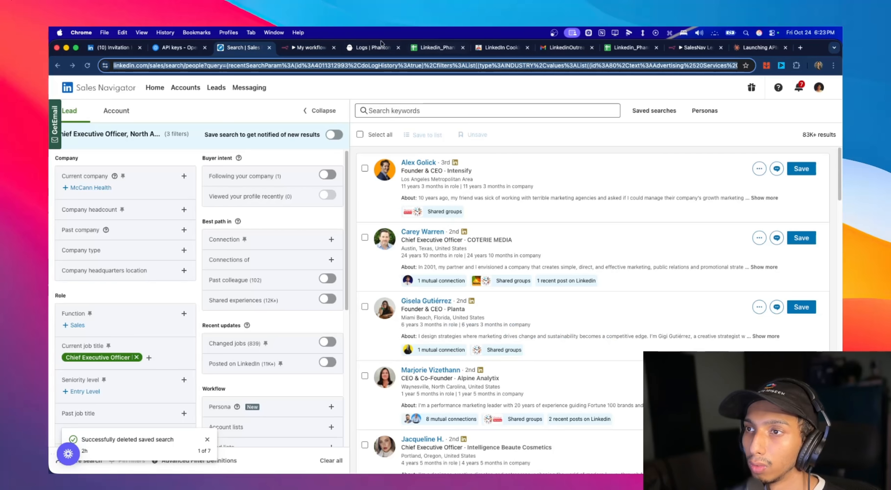
click(374, 49)
scroll(205, 149, up, 4)
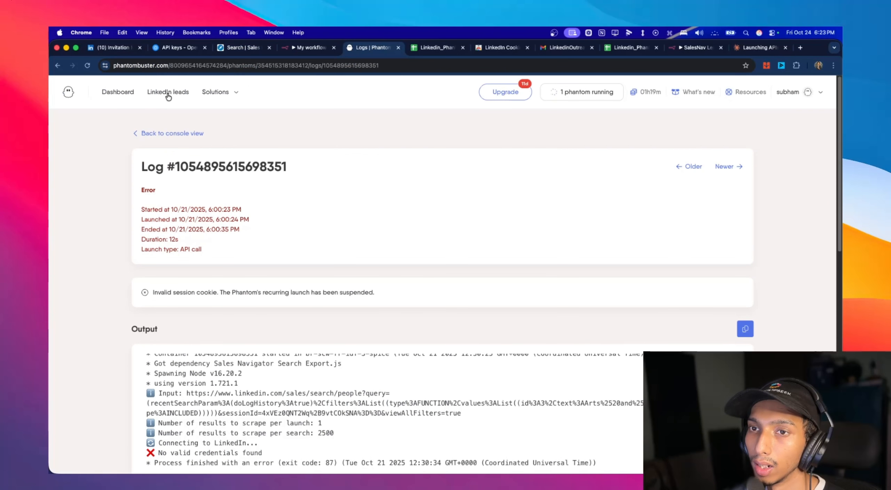
click(120, 95)
scroll(420, 199, down, 10)
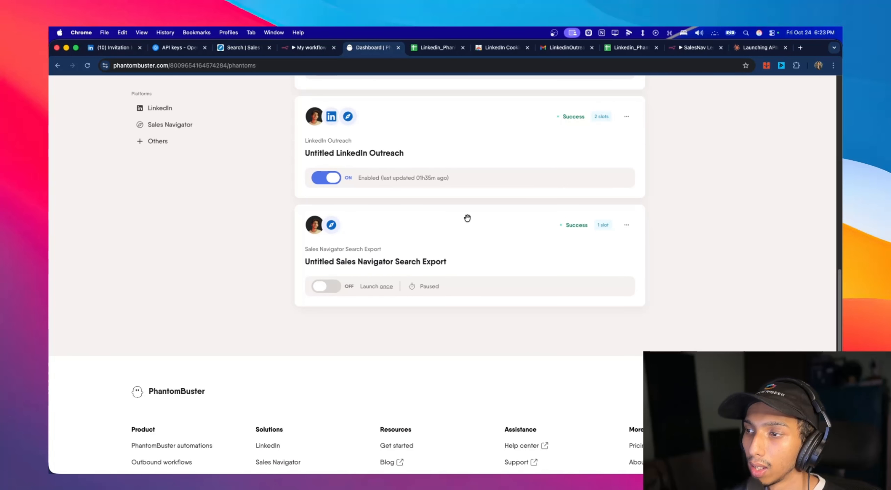
scroll(465, 219, up, 3)
scroll(408, 157, up, 2)
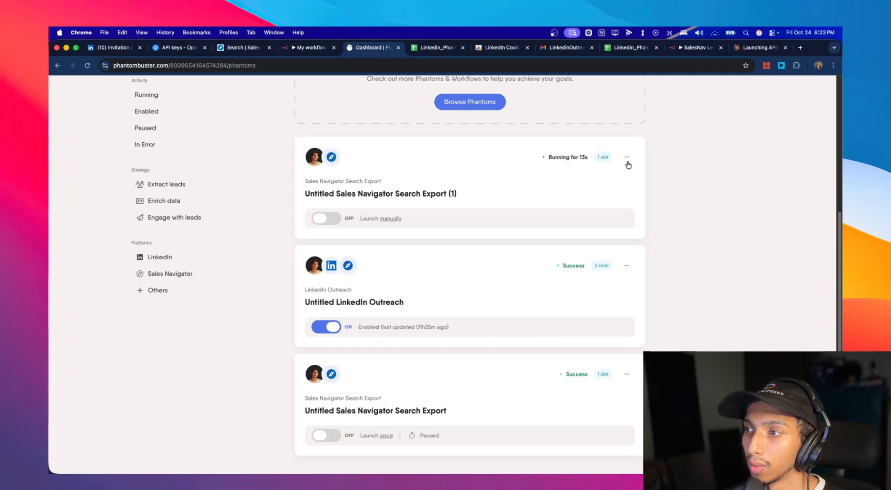
click(351, 185)
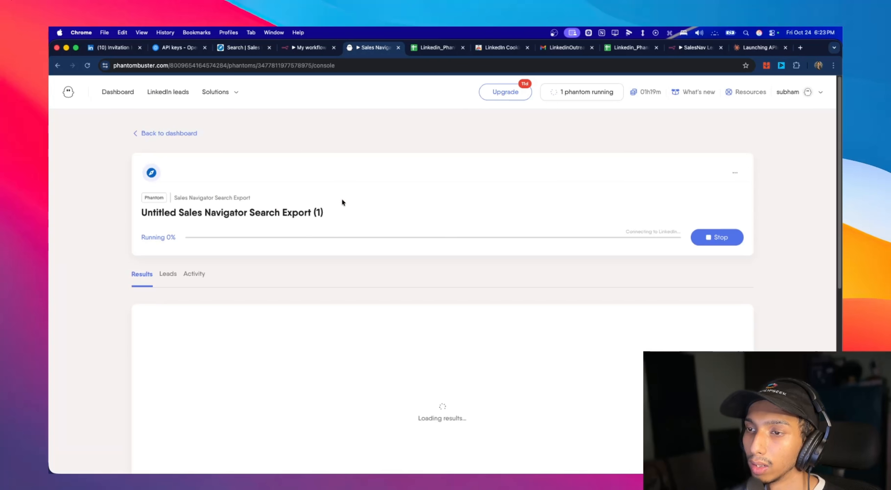
- Examine the phantom's run progress, authentication status and export results in its console
scroll(252, 153, down, 3)
scroll(232, 138, up, 2)
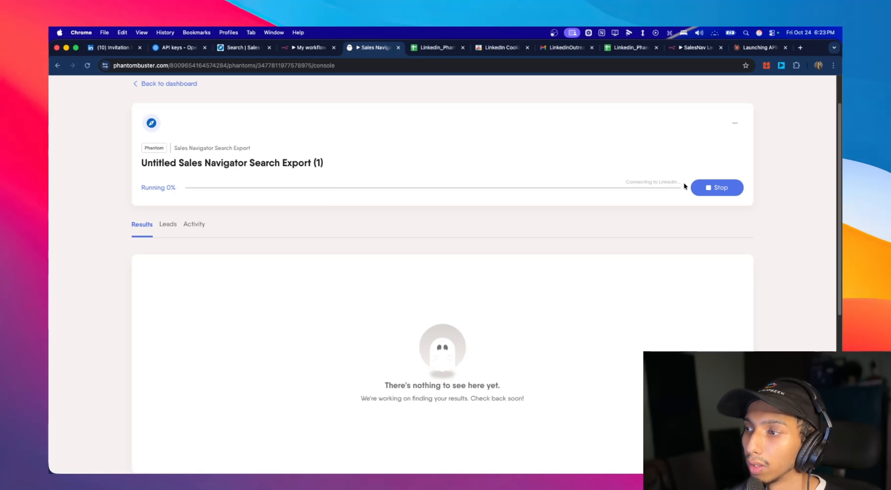
drag(684, 185, 623, 179)
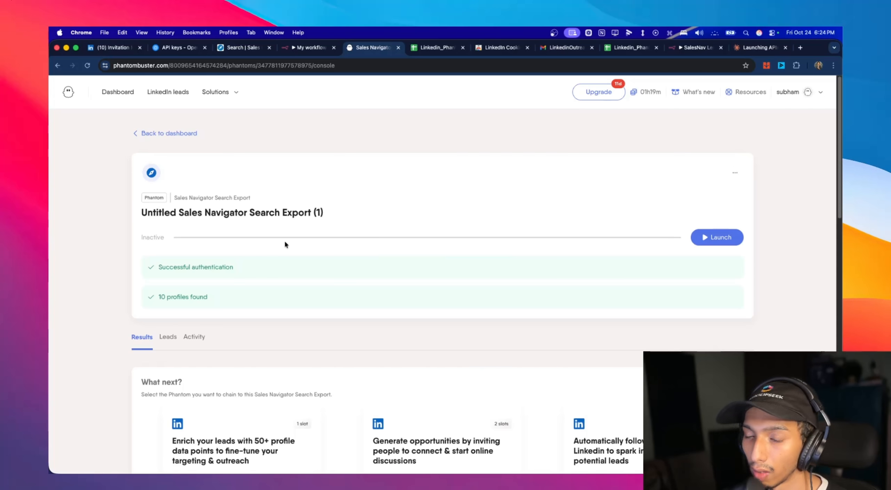
scroll(268, 301, down, 3)
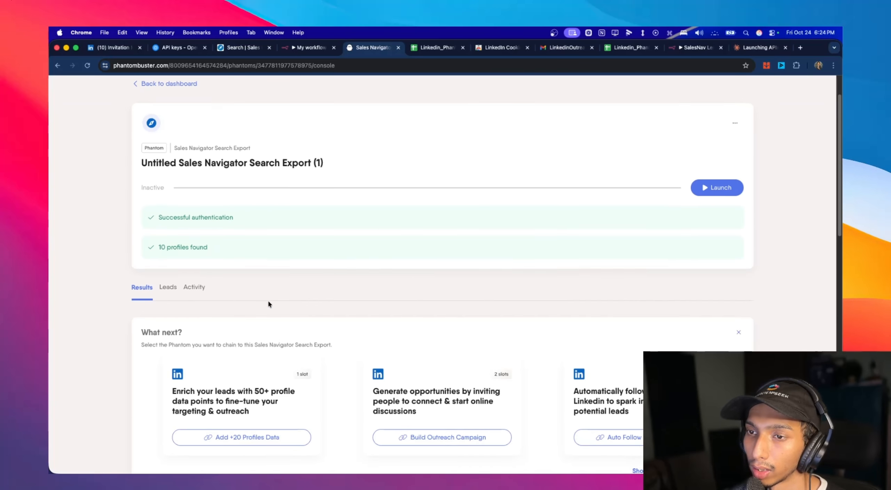
scroll(268, 302, up, 2)
scroll(268, 301, up, 1)
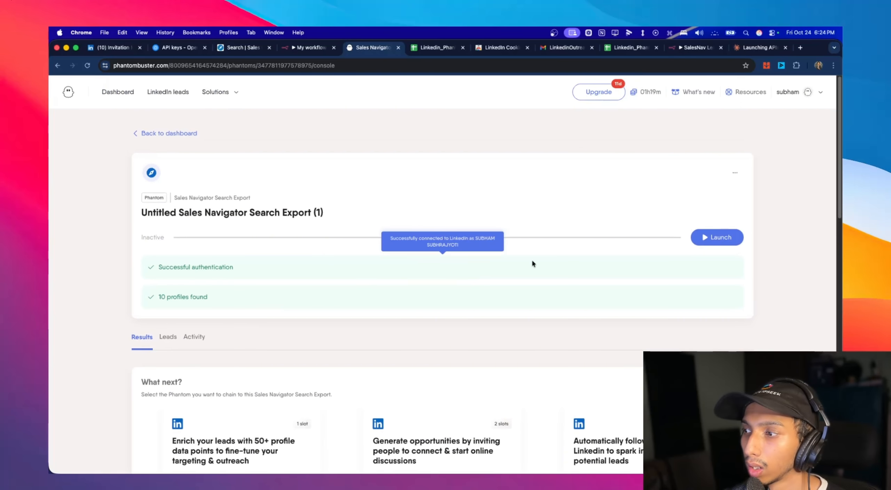
- Back in n8n, rename the workflow Sales Nav Scrape and return to the Sales Nav outreach system folder
key(ctrl+shift+Tab)
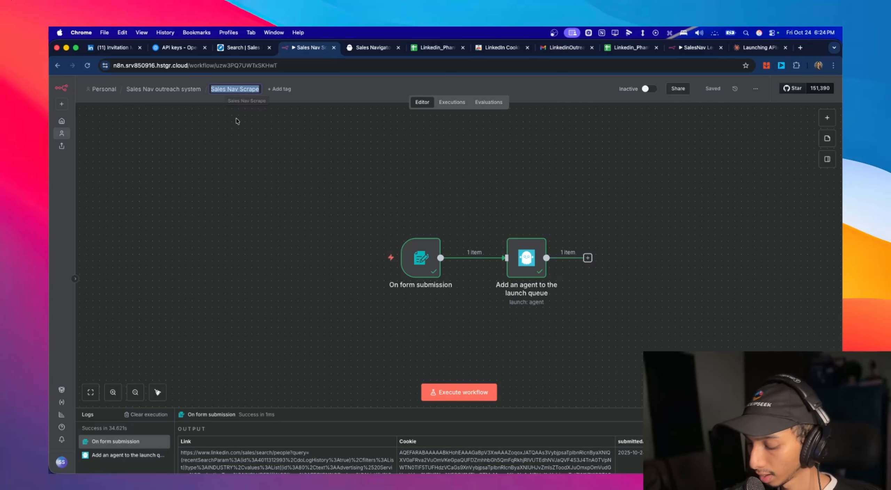
click(245, 140)
click(164, 90)
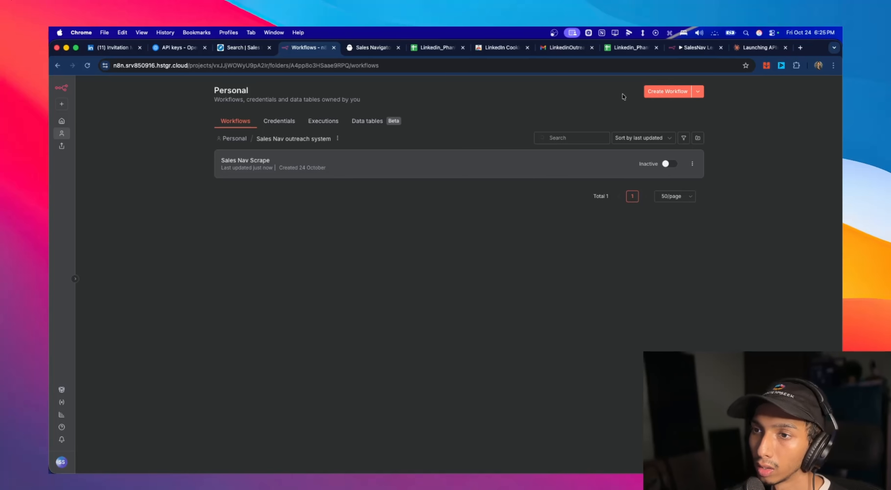
- Create a new workflow in the Sales Nav outreach system folder with a Webhook trigger as its first node
click(679, 94)
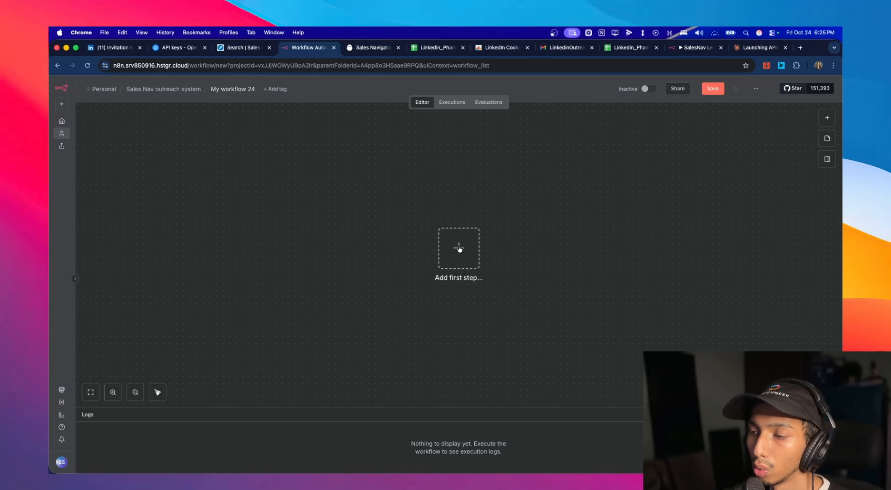
click(454, 255)
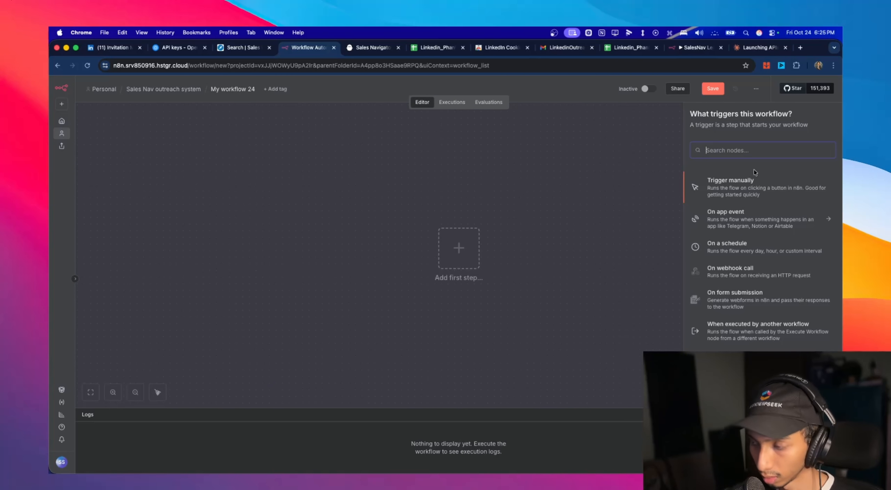
click(747, 274)
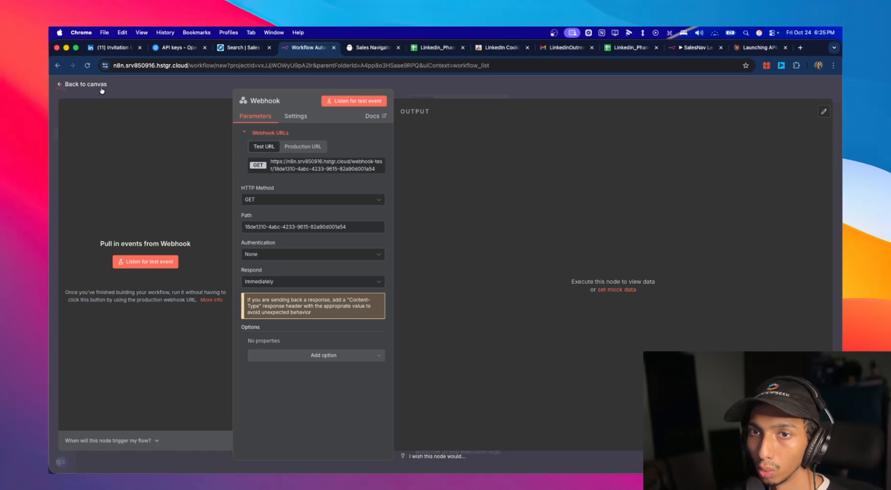
click(86, 84)
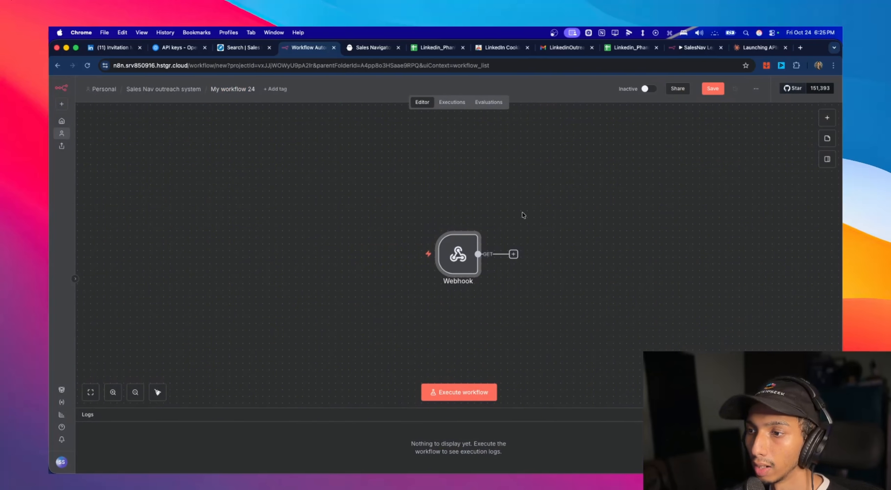
- Set the Webhook node's HTTP method to POST, return to the canvas and save the workflow
double_click(454, 258)
click(293, 200)
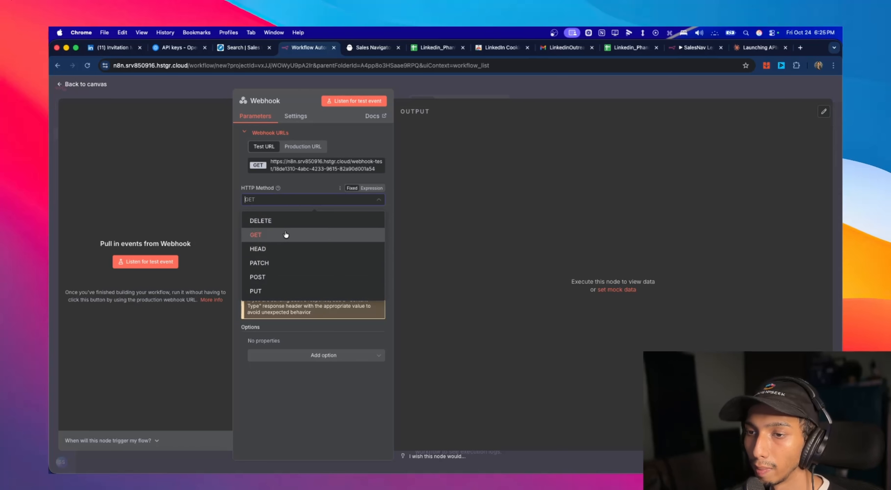
click(291, 275)
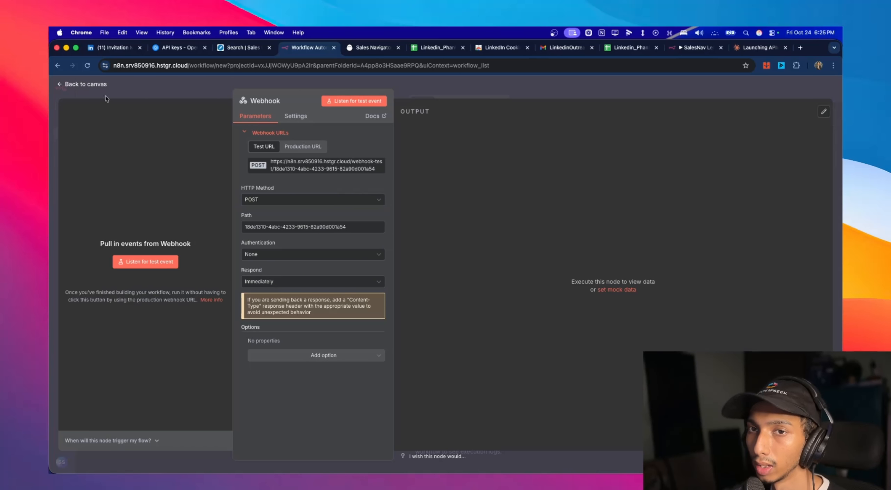
click(86, 85)
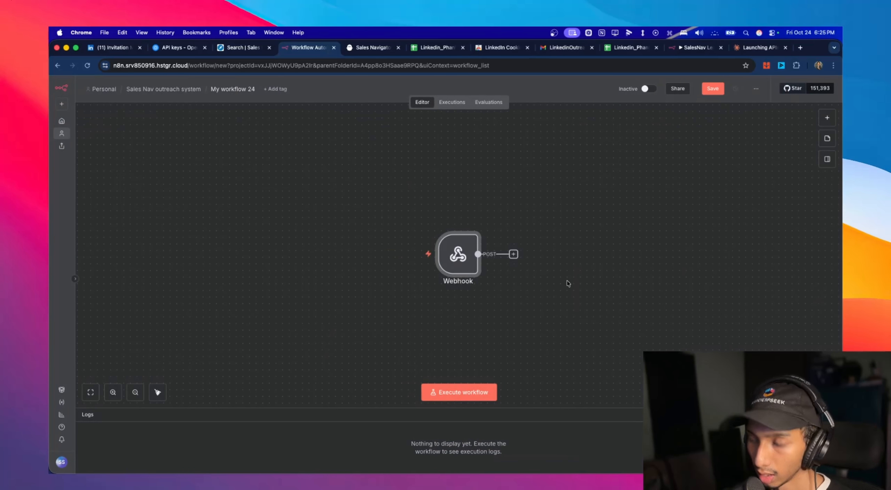
key(super+s)
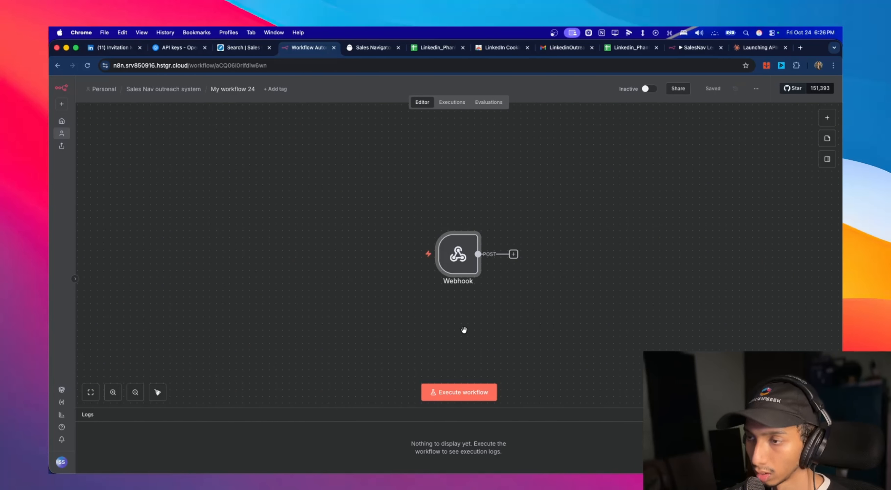
- In PhantomBuster, set the Search Export phantom's custom webhook URL to the copied n8n test webhook URL and save the phantom setup
click(365, 46)
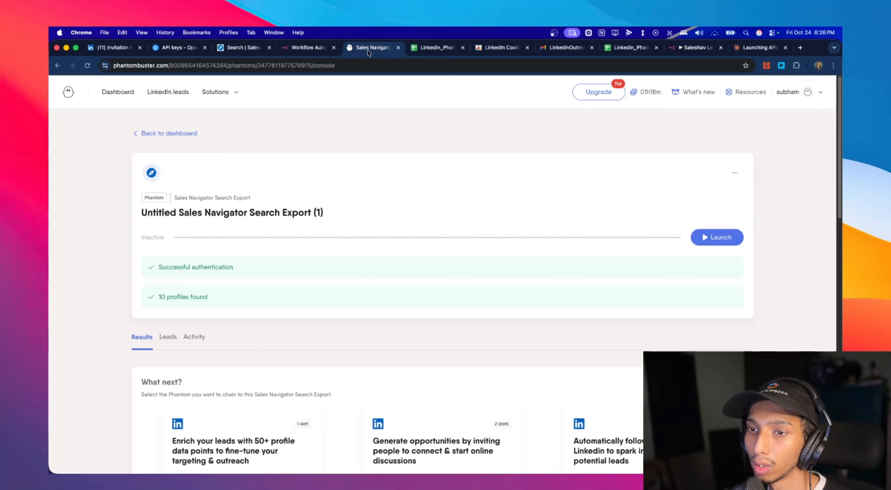
click(742, 179)
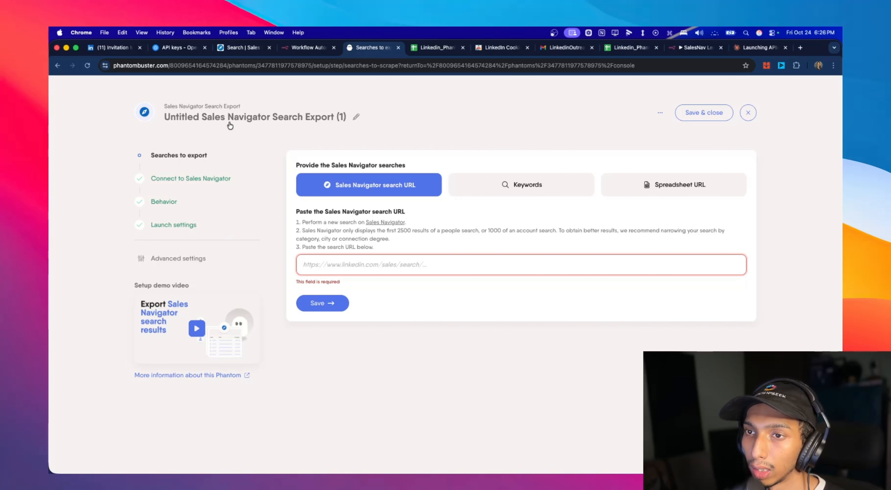
click(172, 259)
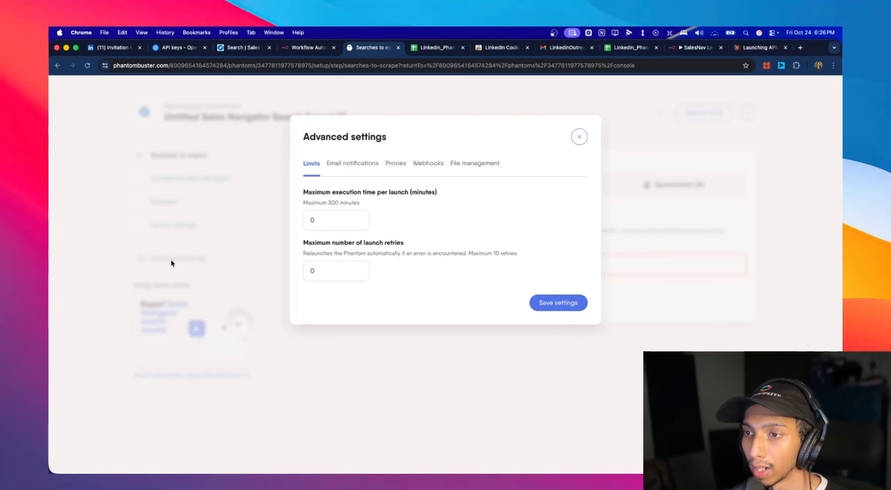
click(428, 167)
click(389, 262)
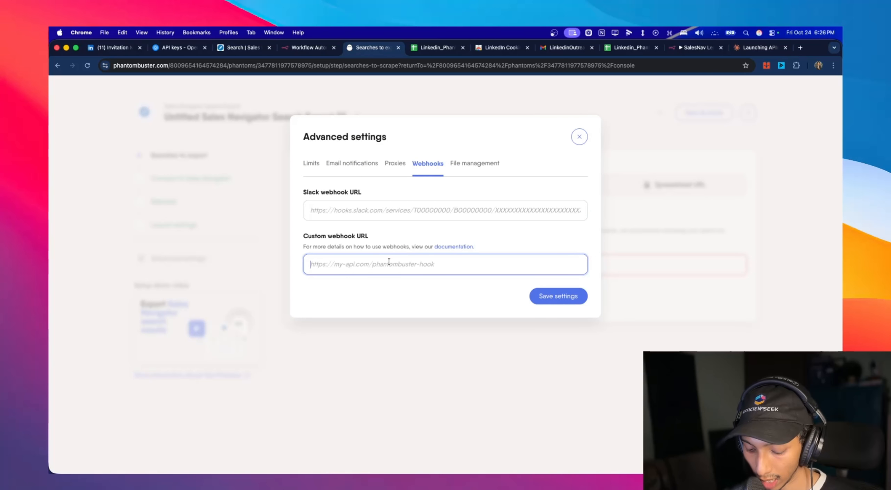
key(super+v)
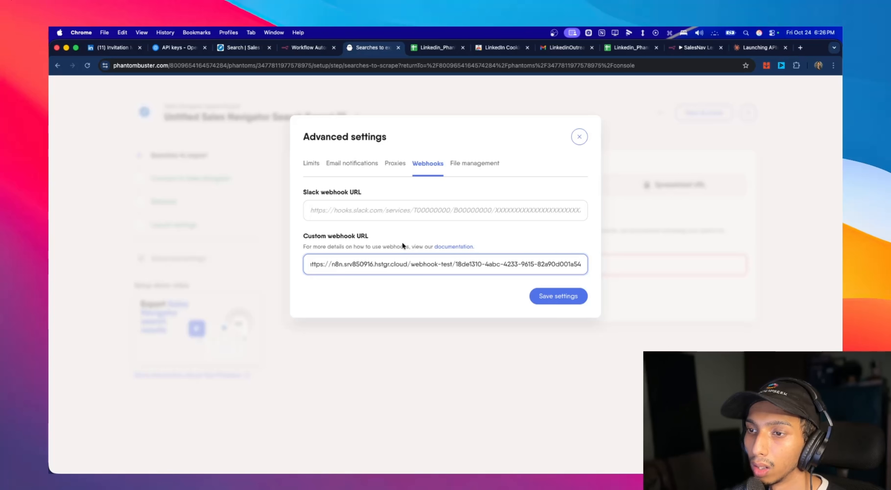
click(412, 244)
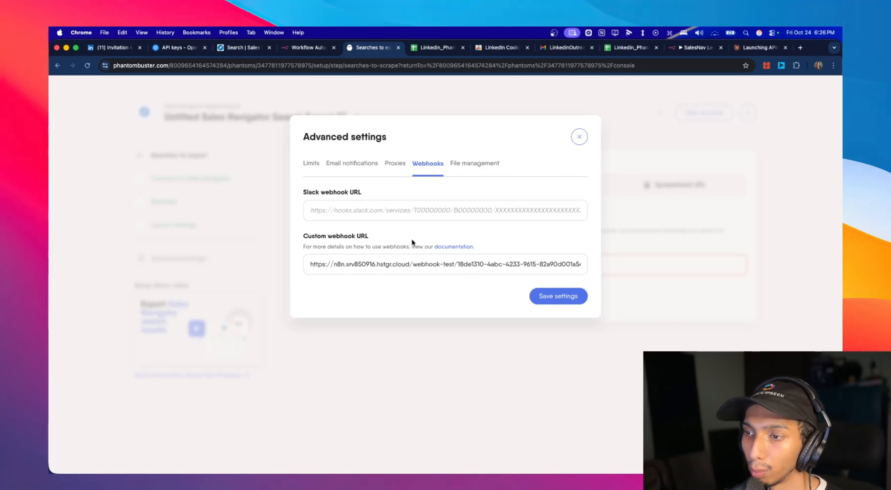
click(421, 264)
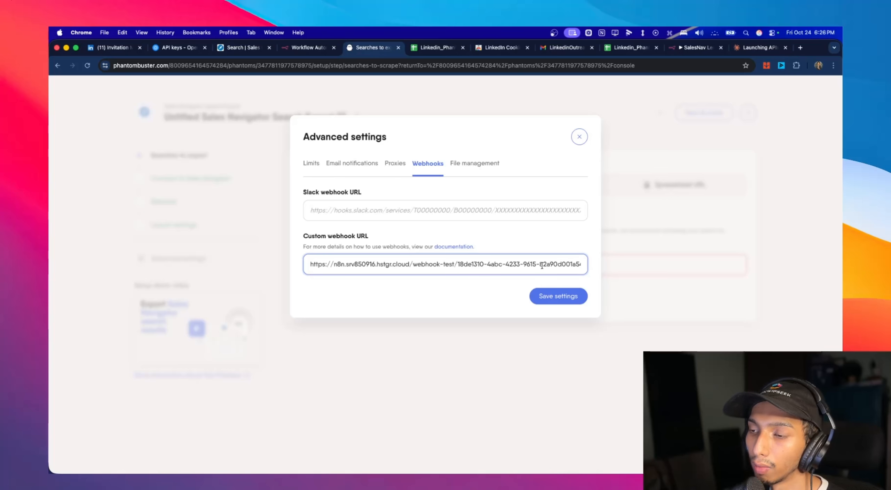
click(567, 285)
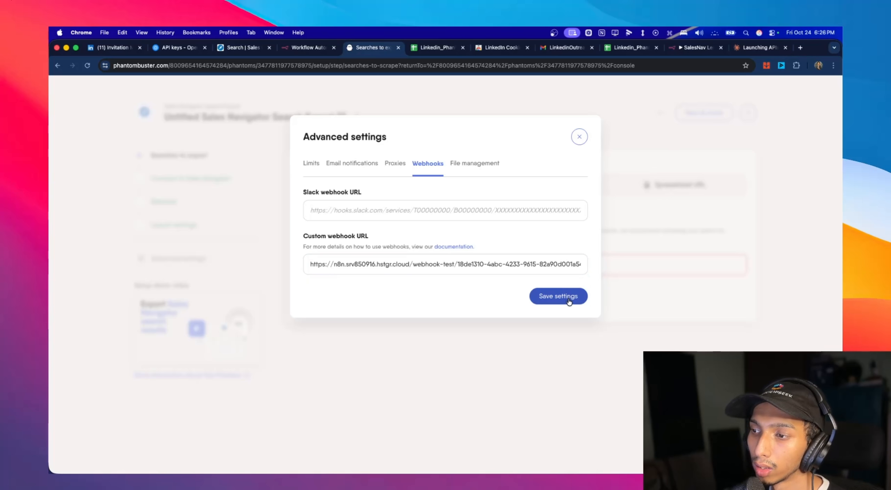
click(568, 300)
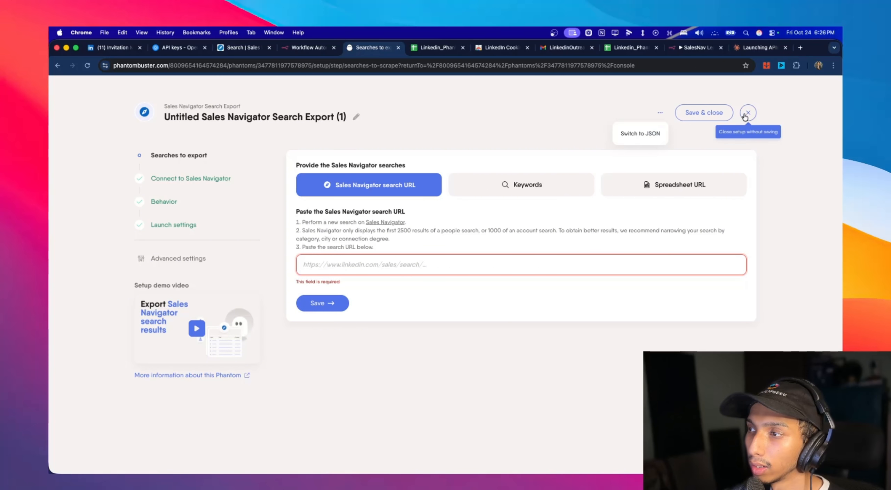
click(723, 112)
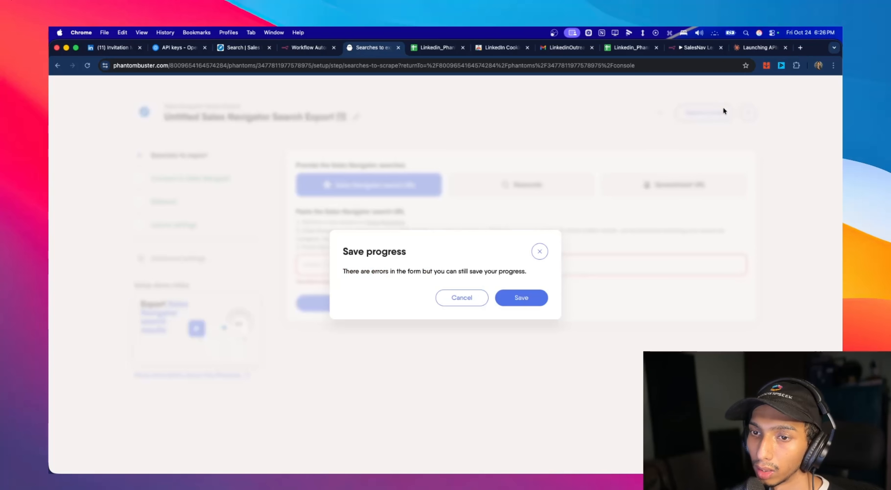
click(507, 303)
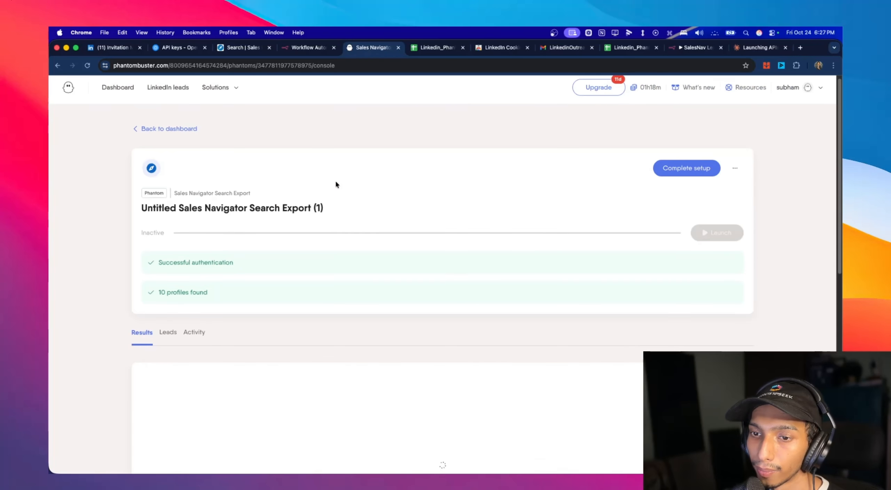
- Open the log of the latest run from the phantom's activity history and examine its output
scroll(220, 203, down, 4)
click(193, 192)
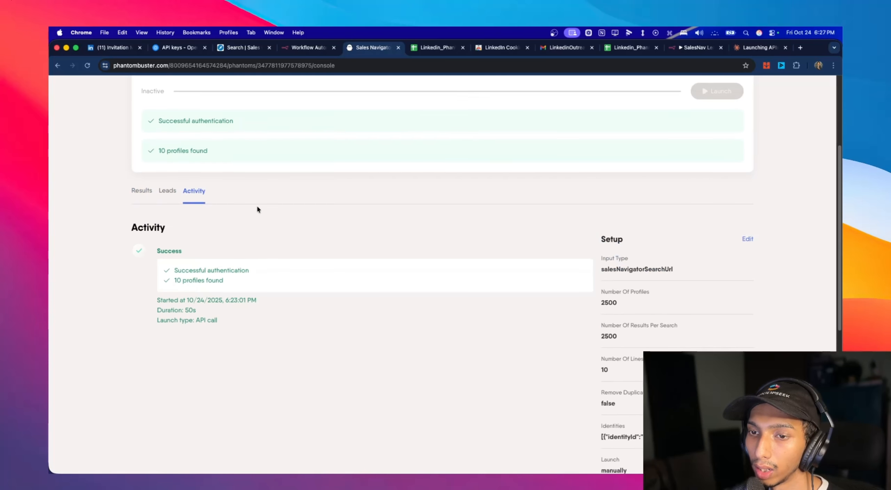
scroll(203, 194, down, 2)
click(578, 203)
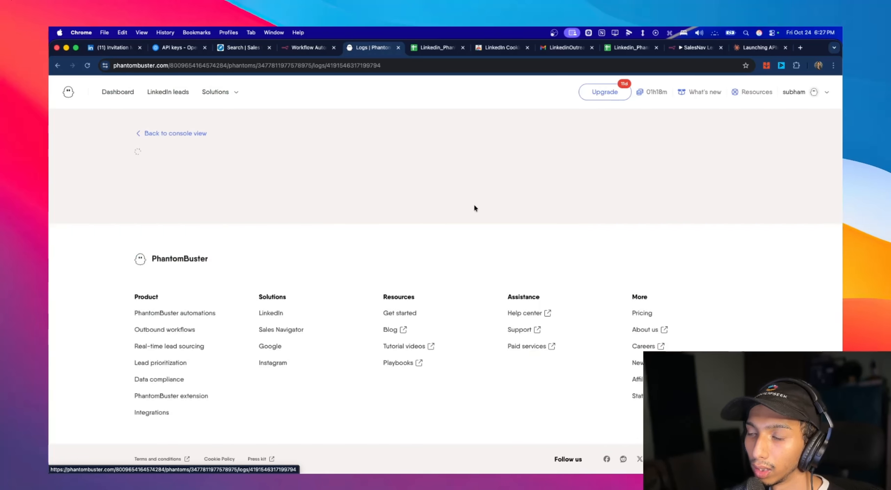
scroll(198, 186, down, 3)
scroll(208, 272, down, 2)
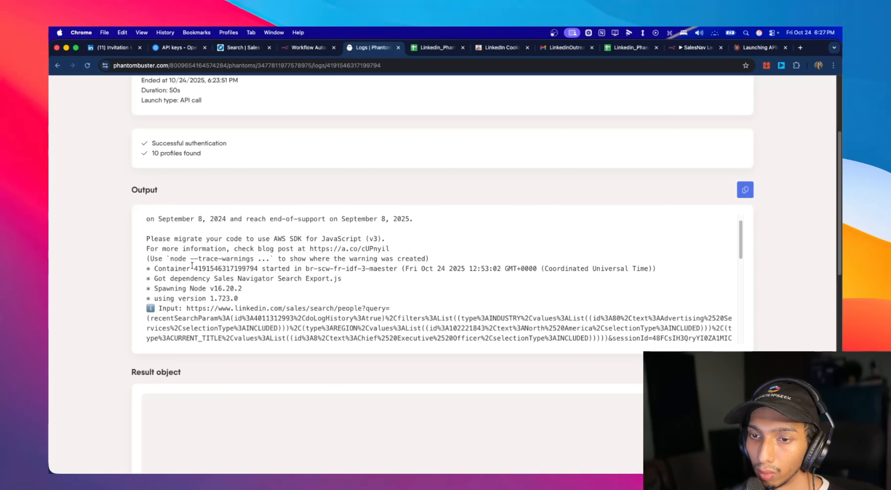
scroll(208, 272, down, 3)
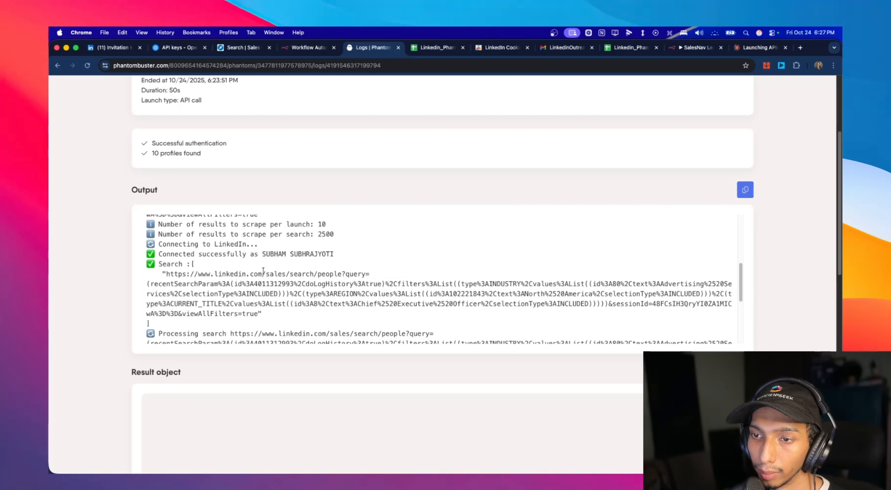
scroll(263, 271, down, 5)
scroll(210, 281, up, 15)
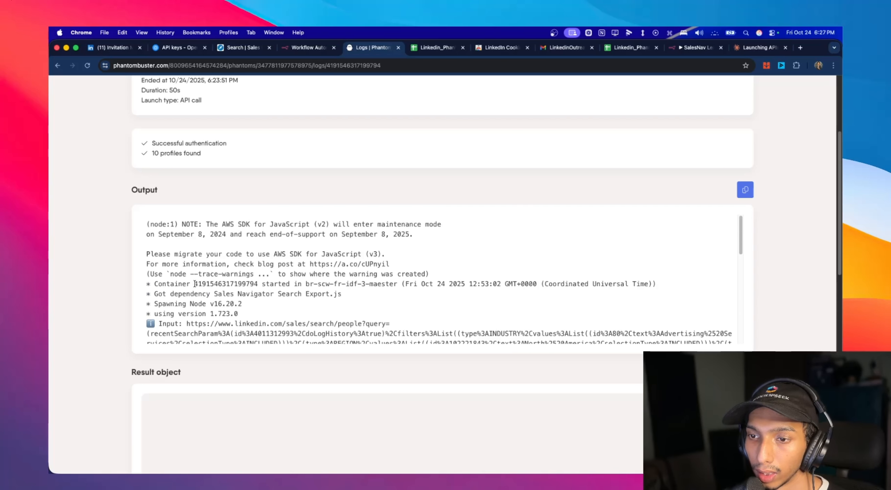
- Copy the container ID from the run log's output
drag(195, 283, 261, 284)
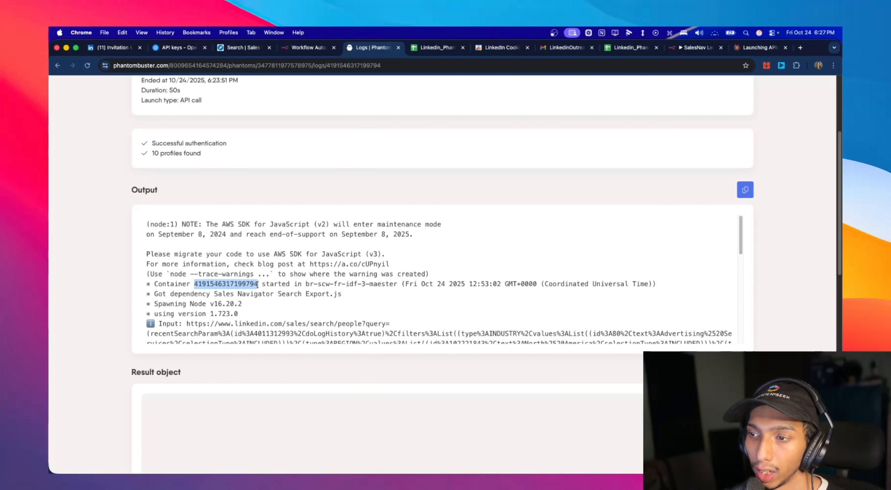
scroll(341, 290, up, 2)
drag(259, 333, 195, 334)
key(super+c)
scroll(194, 335, up, 3)
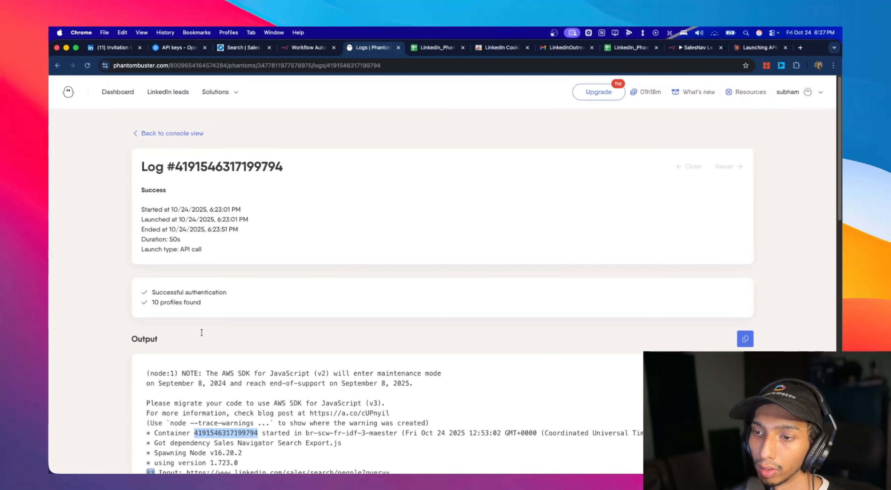
scroll(297, 237, down, 5)
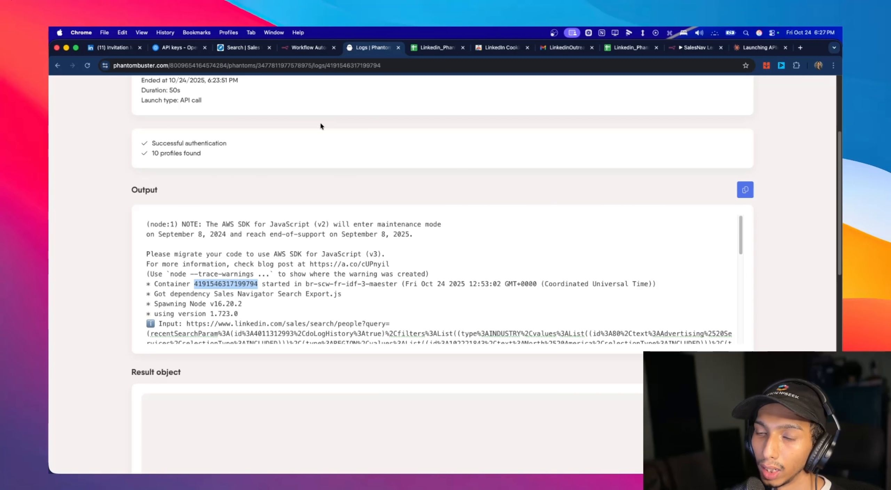
- Back in n8n, add a Phantombuster "Get the output of an agent" node after the Webhook node
click(305, 49)
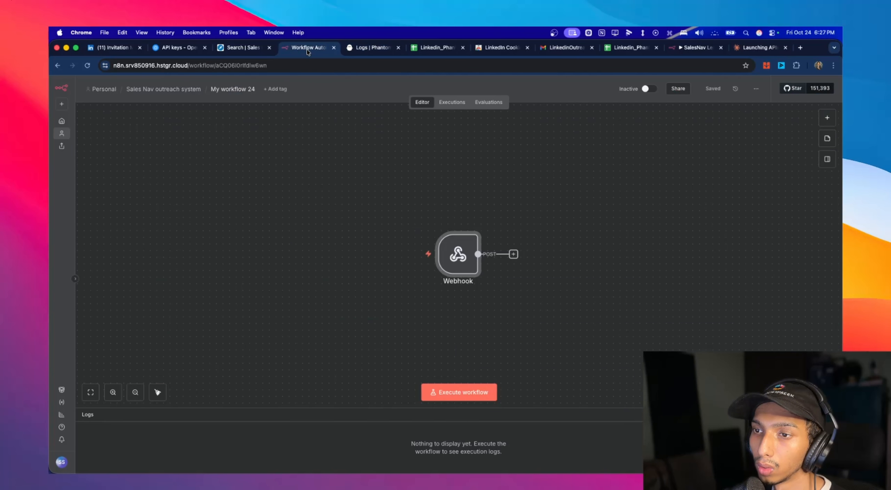
click(514, 254)
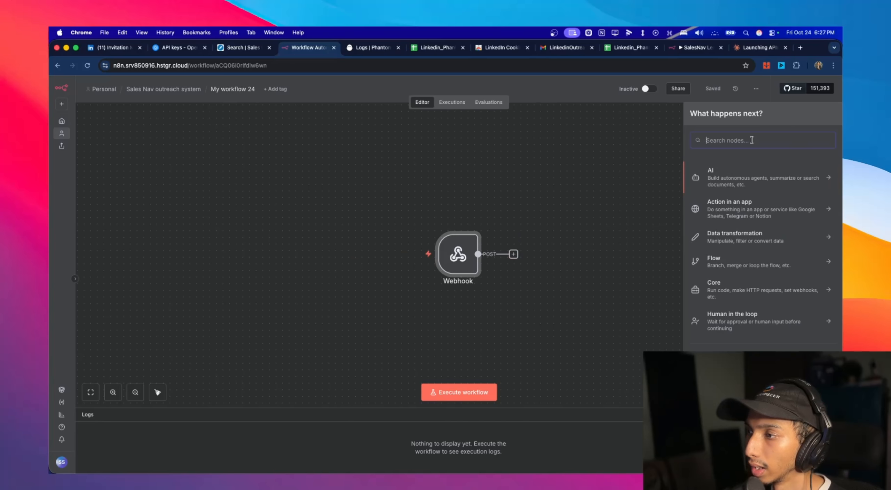
text(phantom)
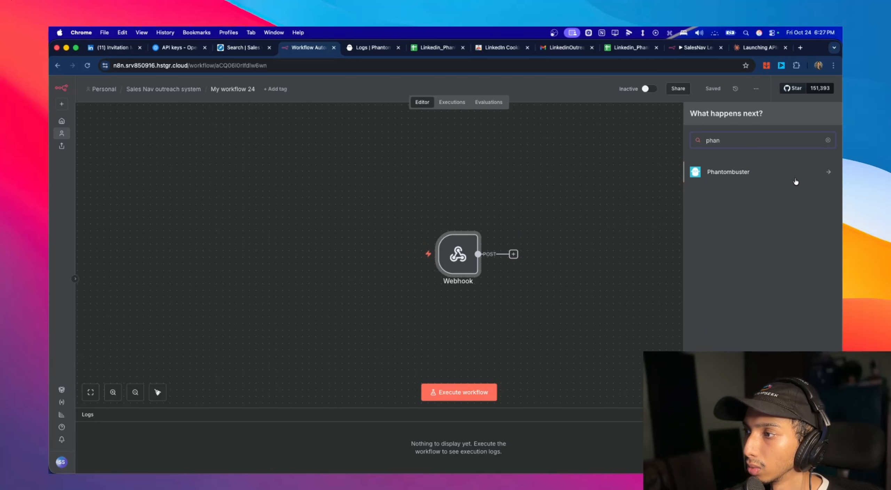
click(777, 179)
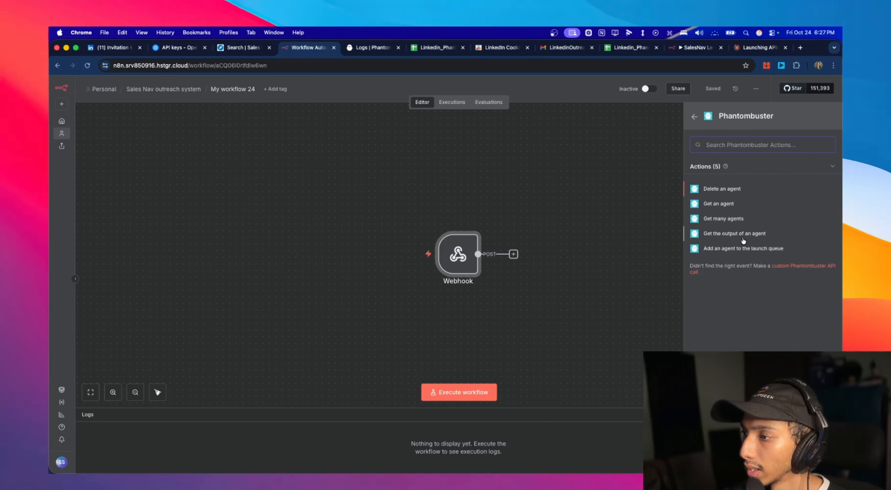
click(735, 234)
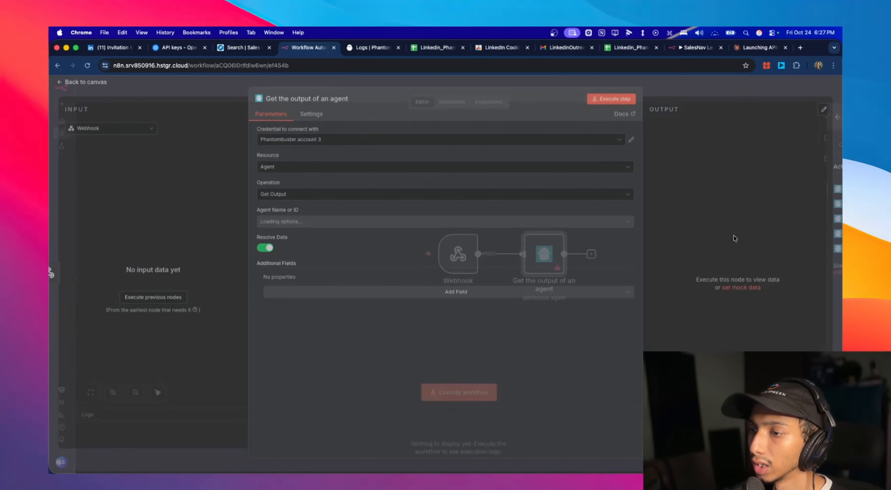
click(285, 224)
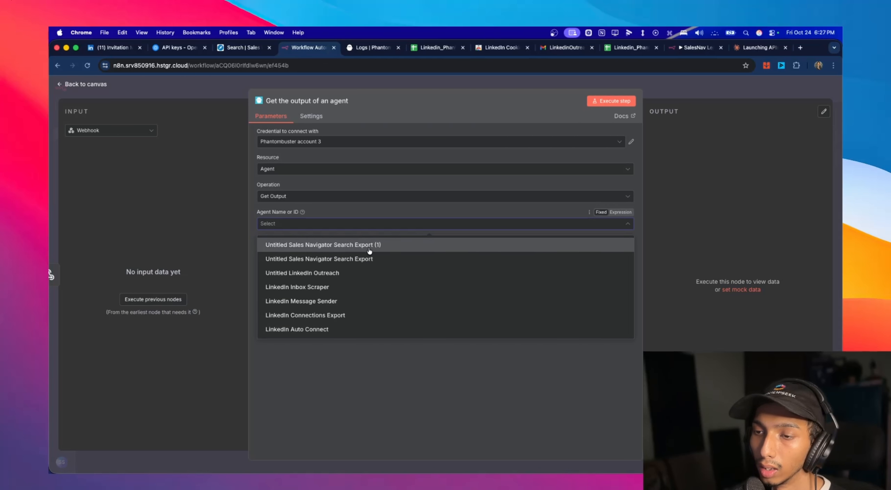
click(357, 248)
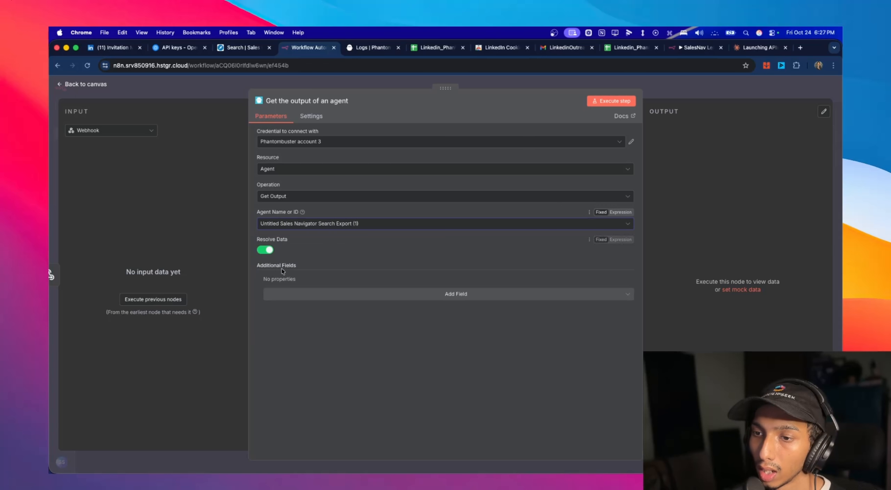
click(329, 296)
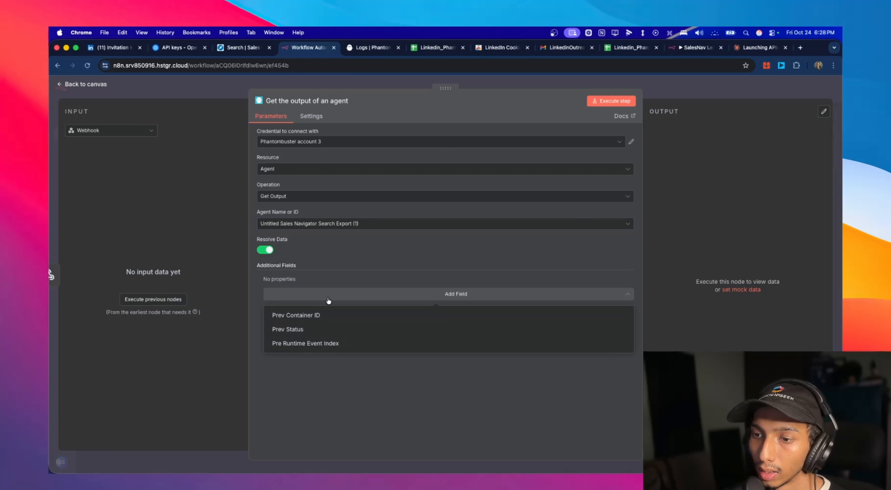
click(323, 318)
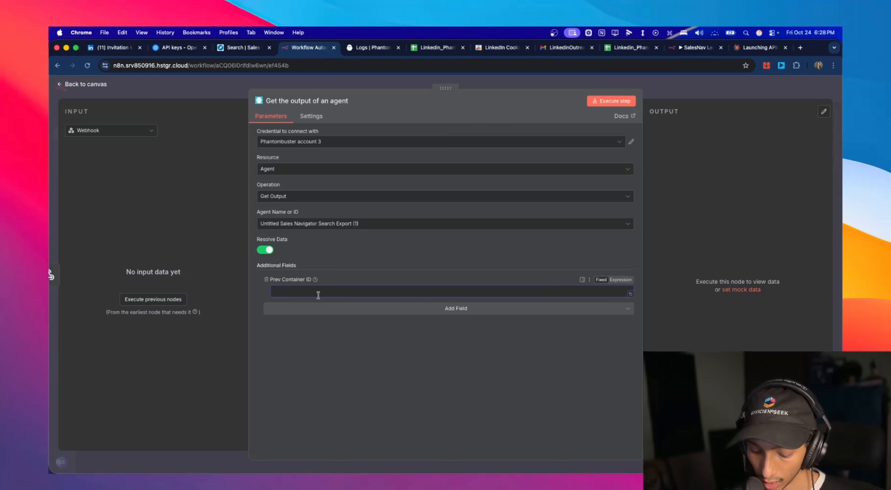
key(super+v)
click(418, 261)
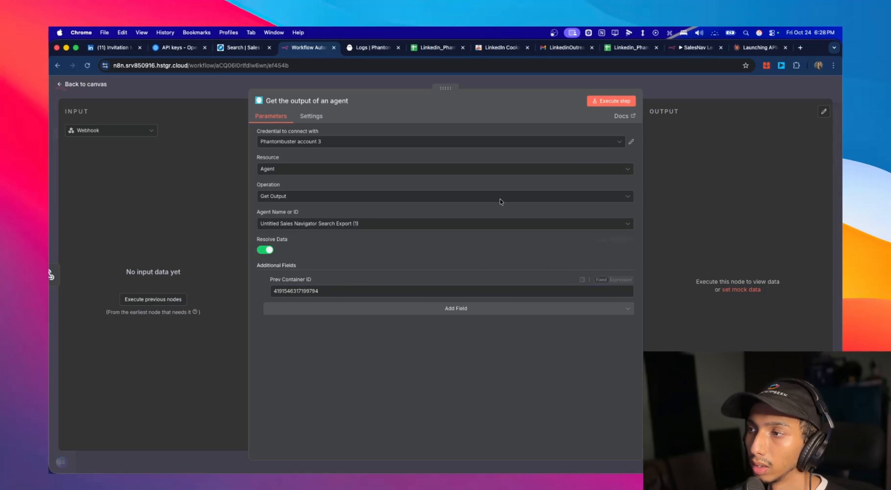
- Disconnect the "Get the output of an agent" node from the Webhook and execute it on its own
click(614, 101)
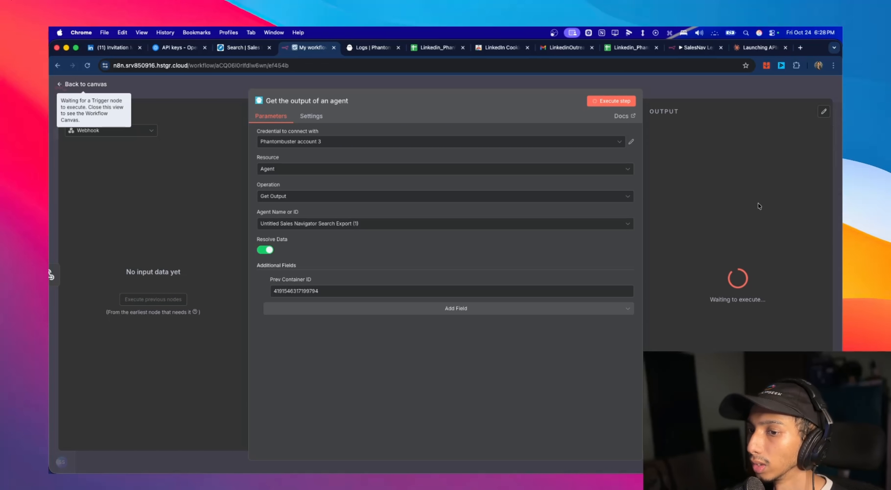
click(85, 84)
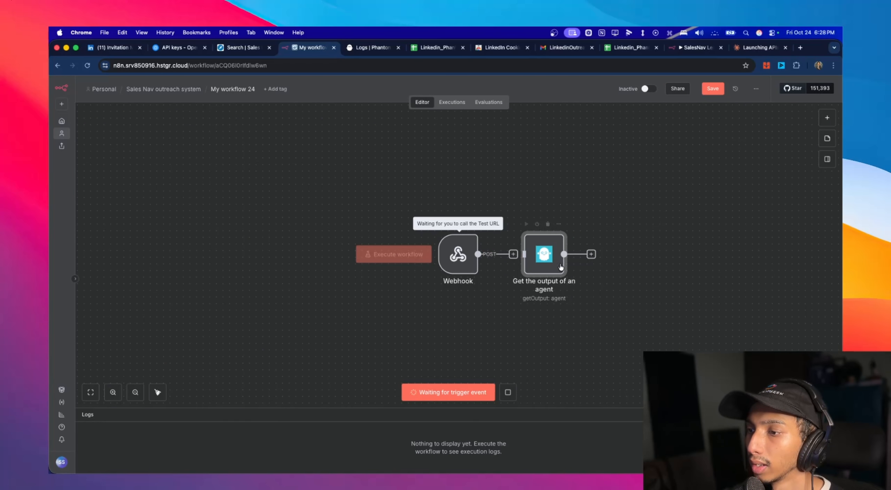
double_click(543, 267)
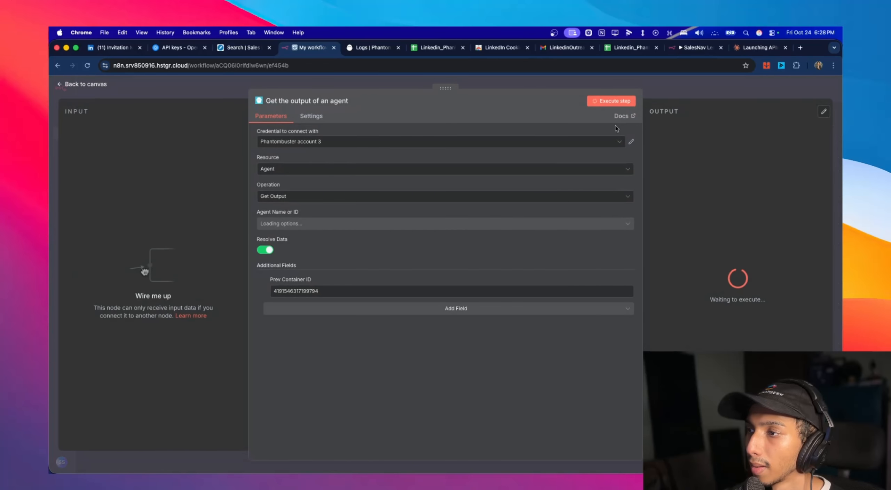
click(97, 80)
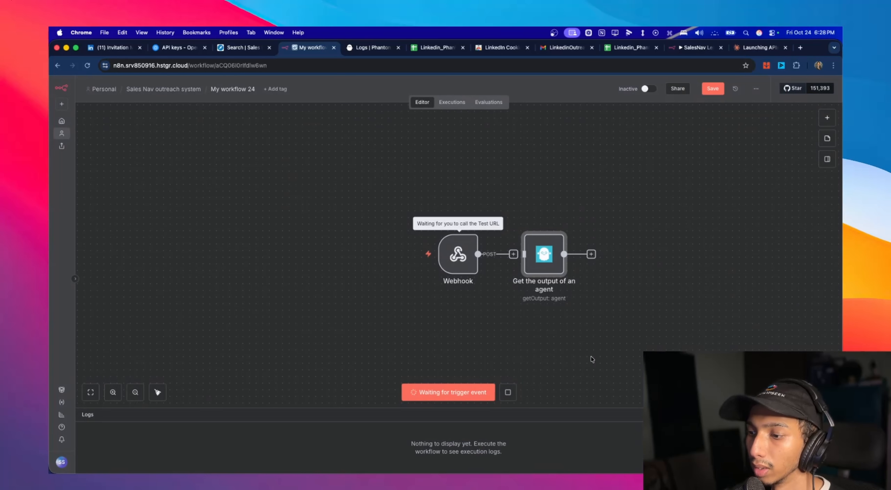
double_click(554, 249)
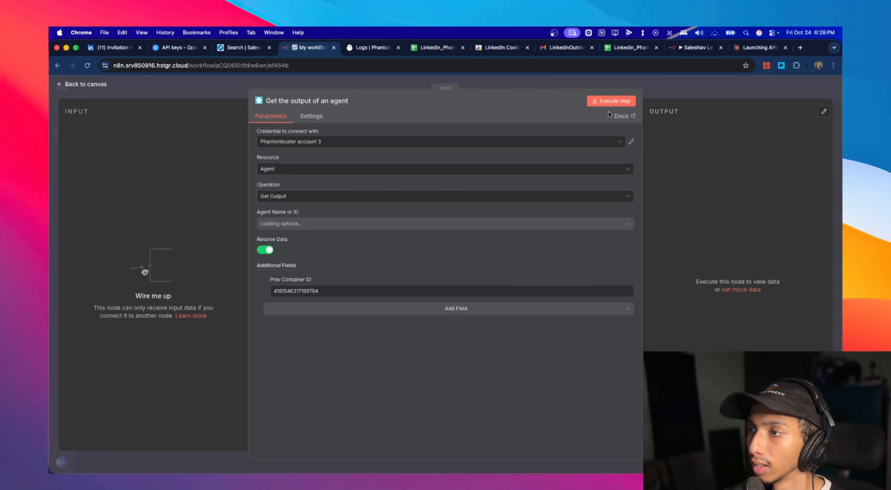
click(611, 101)
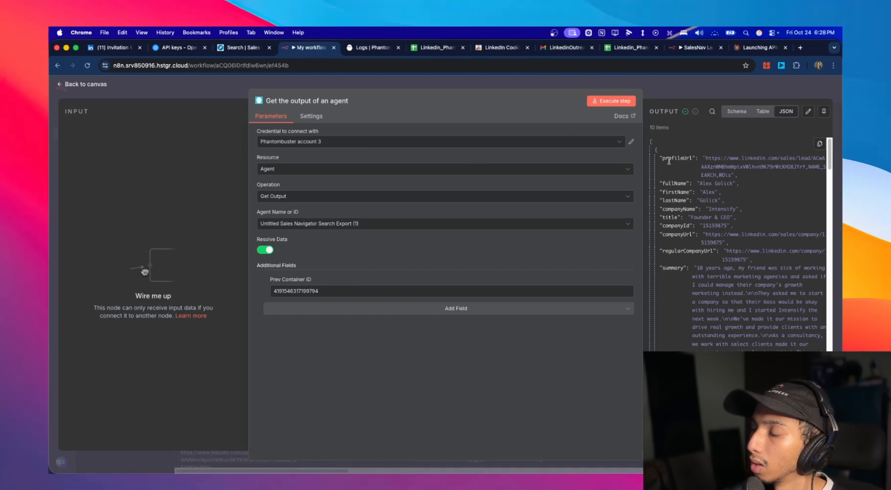
- Review the scraped lead records in the agent node's output and return to the canvas
scroll(669, 160, down, 15)
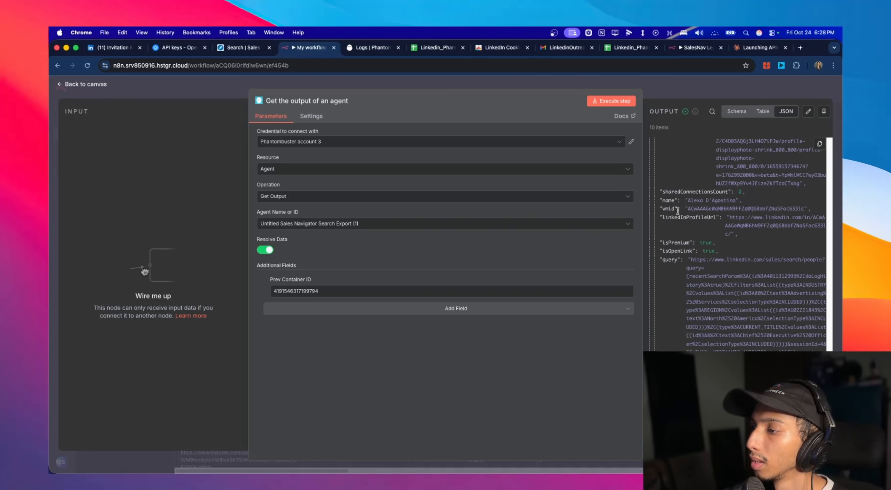
scroll(678, 210, down, 10)
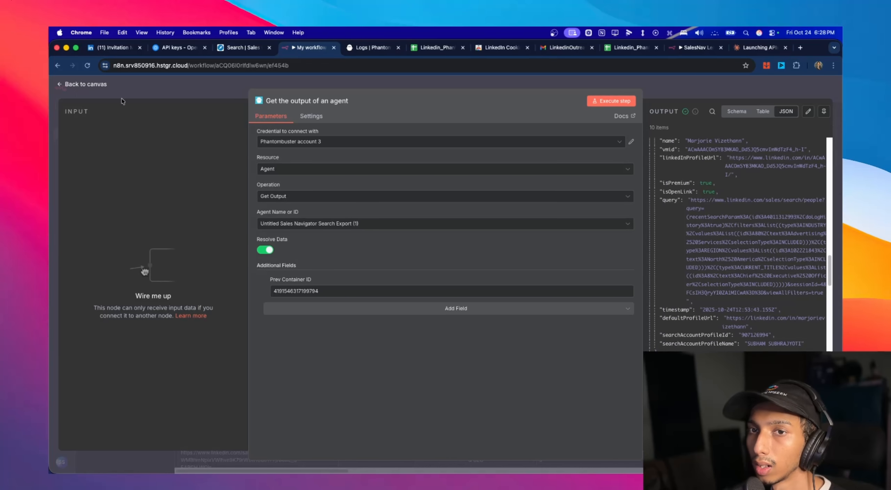
click(82, 84)
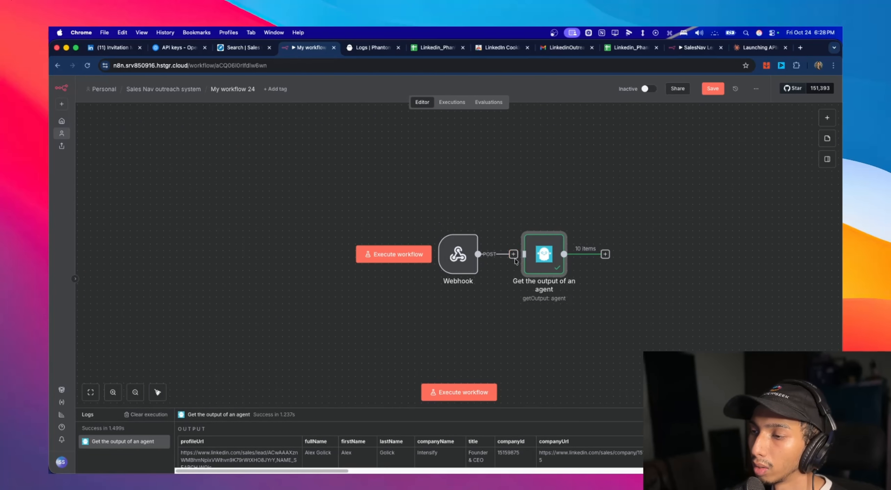
- Keep the Webhook disconnected from the "Get the output of an agent" node and execute the workflow to listen for a test call
drag(478, 254, 554, 258)
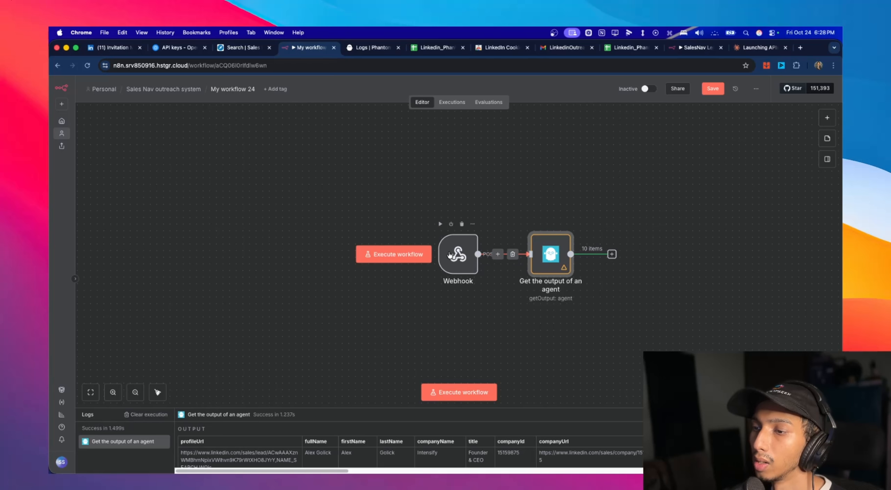
click(512, 256)
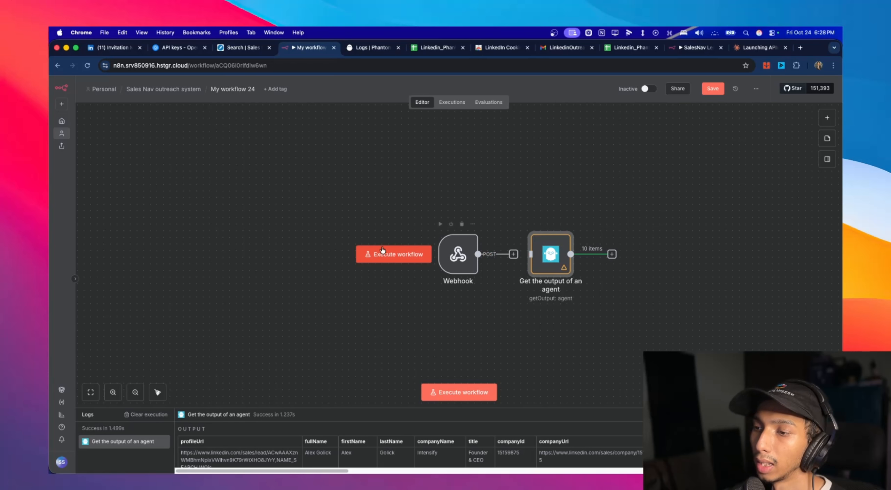
click(401, 255)
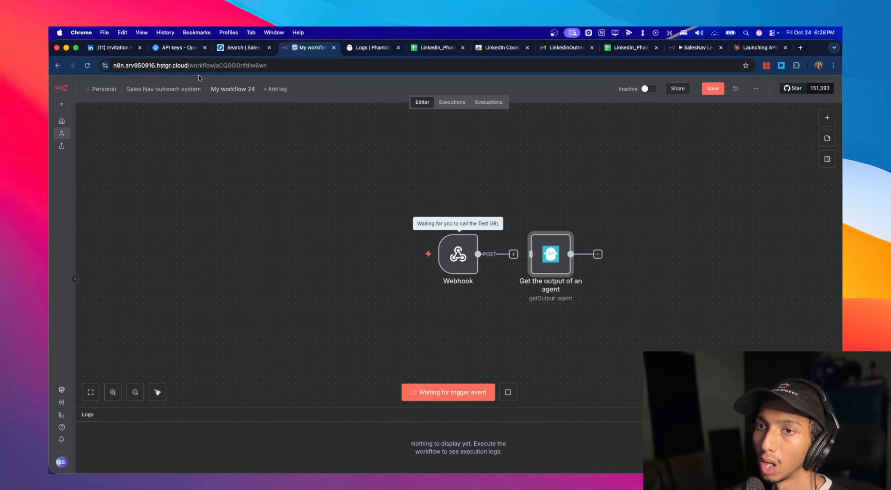
- Open the Sales Nav outreach system folder in a new tab, then open the Sales Nav Scrape workflow and execute it
right_click(158, 92)
click(154, 91)
right_click(151, 90)
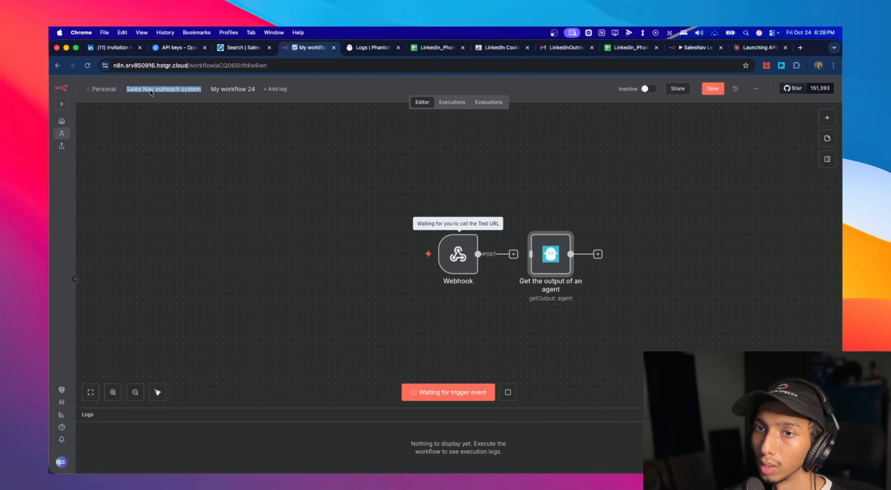
click(163, 97)
click(359, 48)
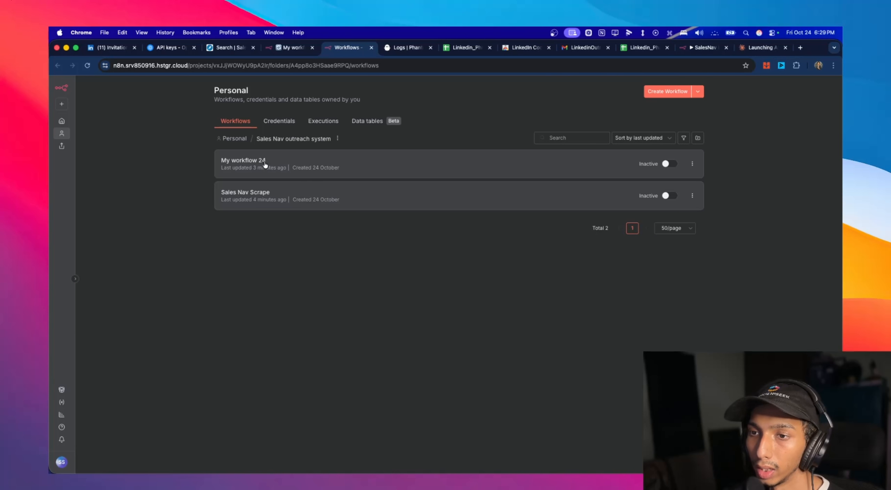
click(297, 193)
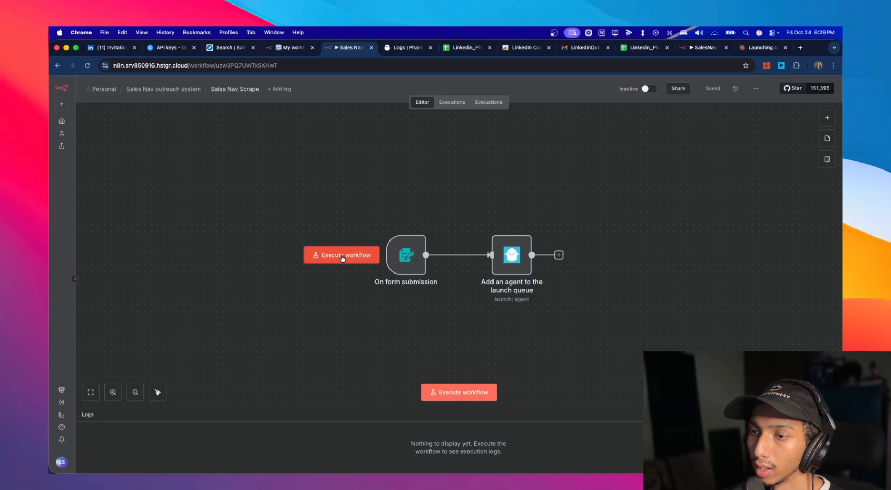
click(341, 256)
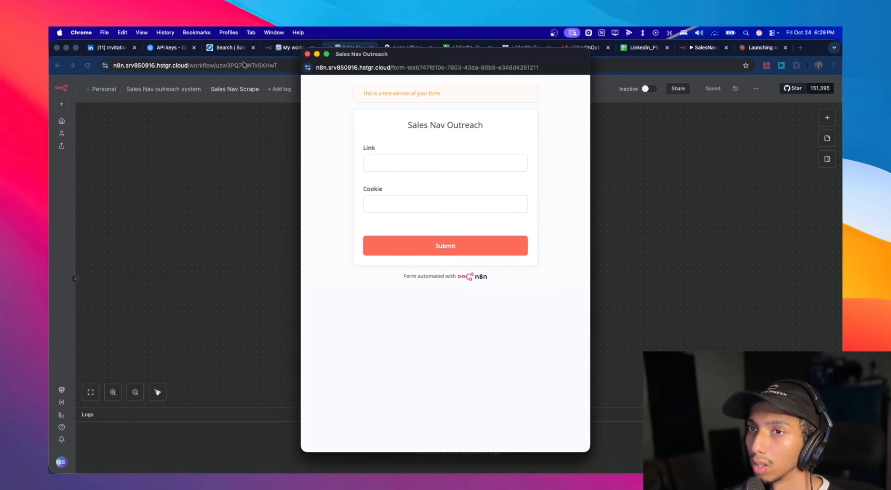
- Copy the Sales Navigator search URL and paste it into the Link field of the Sales Nav Outreach form
click(231, 48)
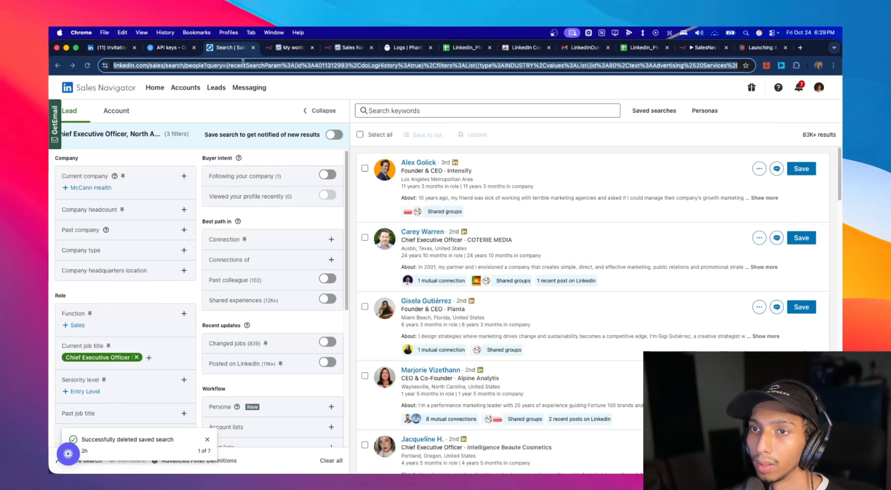
click(244, 66)
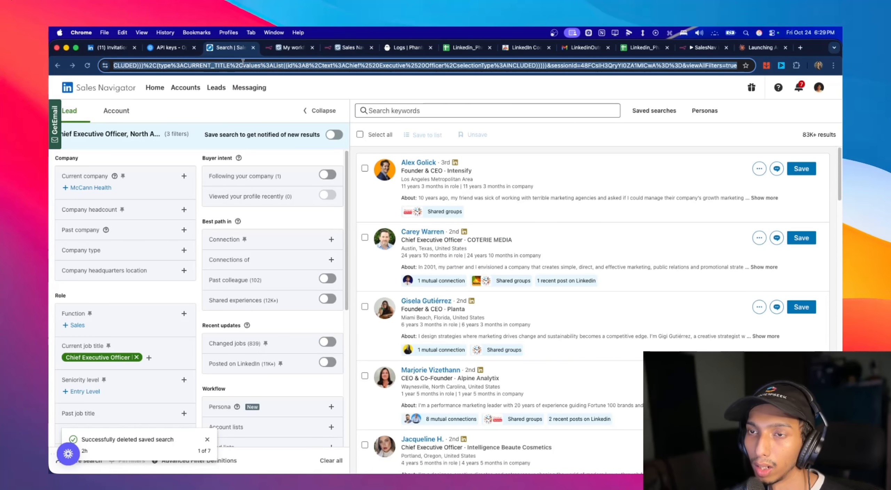
click(350, 47)
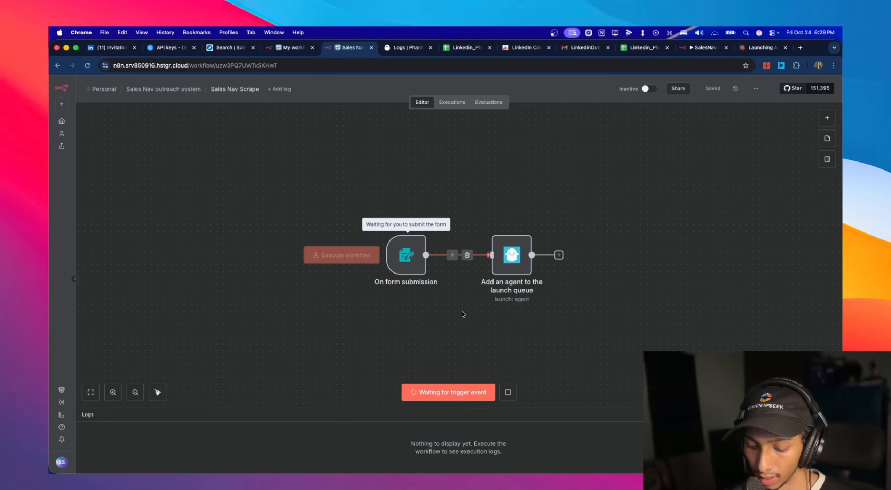
key(ctrl+Up)
click(707, 295)
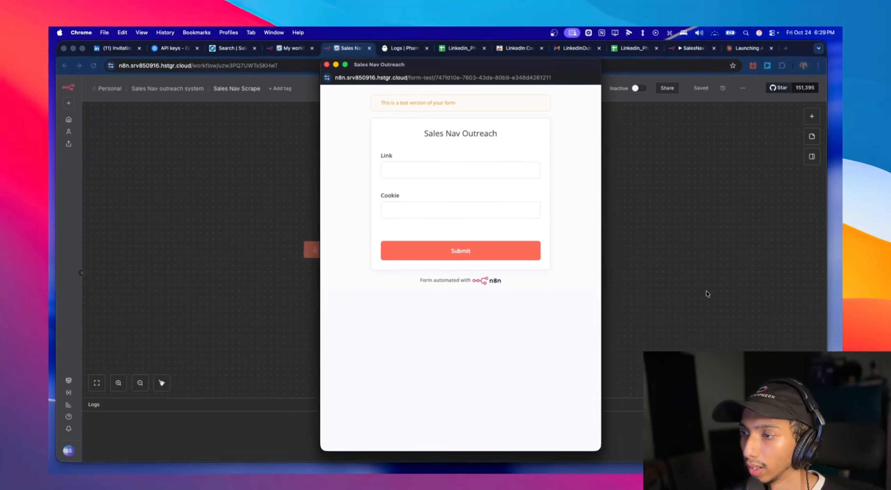
click(478, 169)
key(super+v)
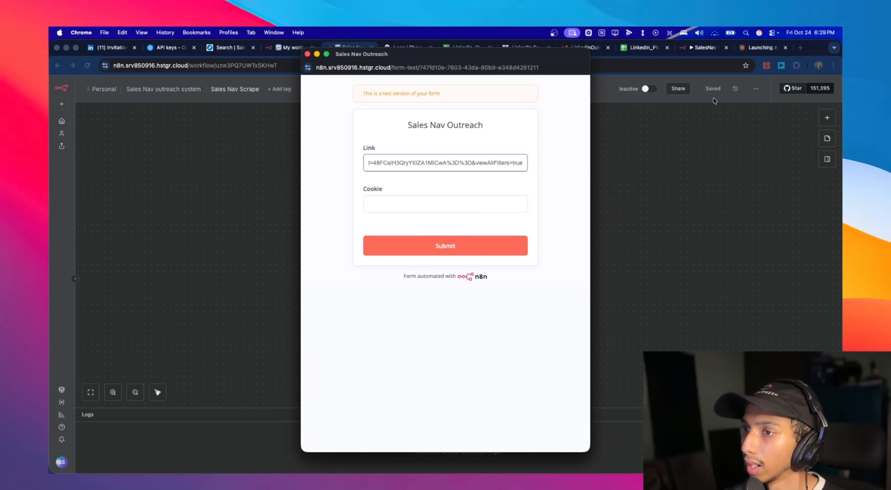
click(796, 65)
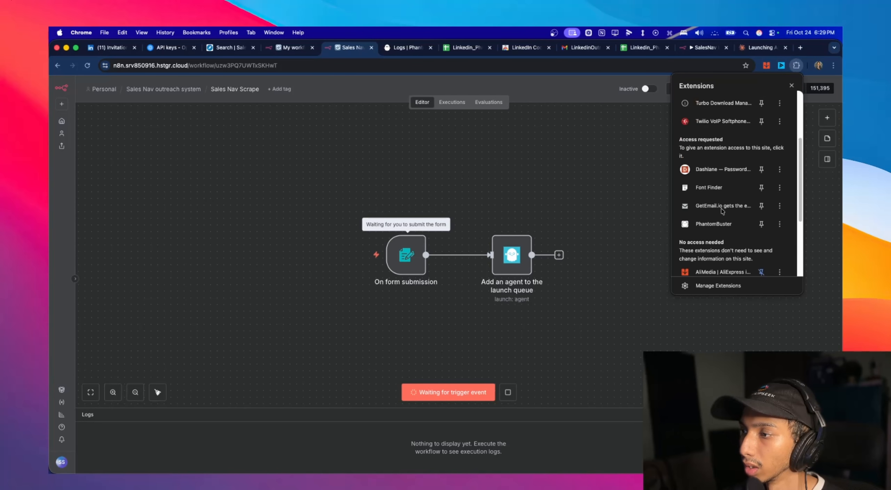
scroll(722, 211, down, 5)
click(714, 250)
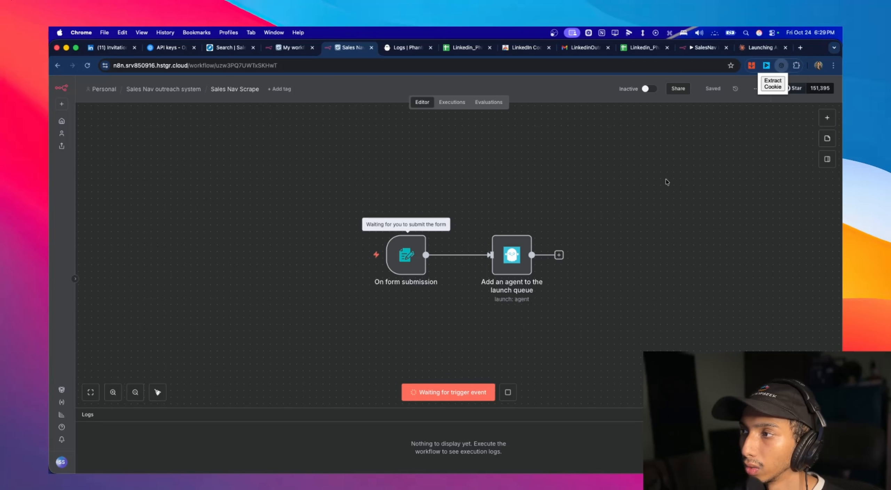
- Switch to the Sales Navigator search page and open the Extract Cookie browser extension there
click(229, 51)
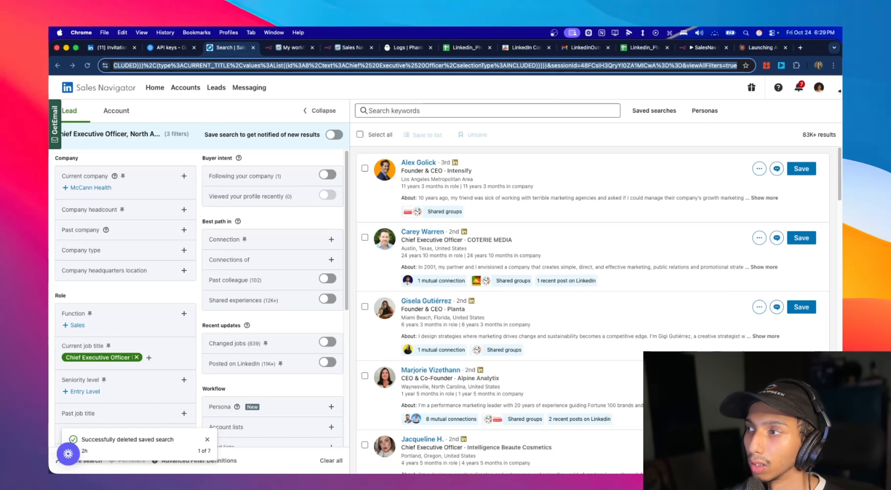
click(796, 68)
click(725, 184)
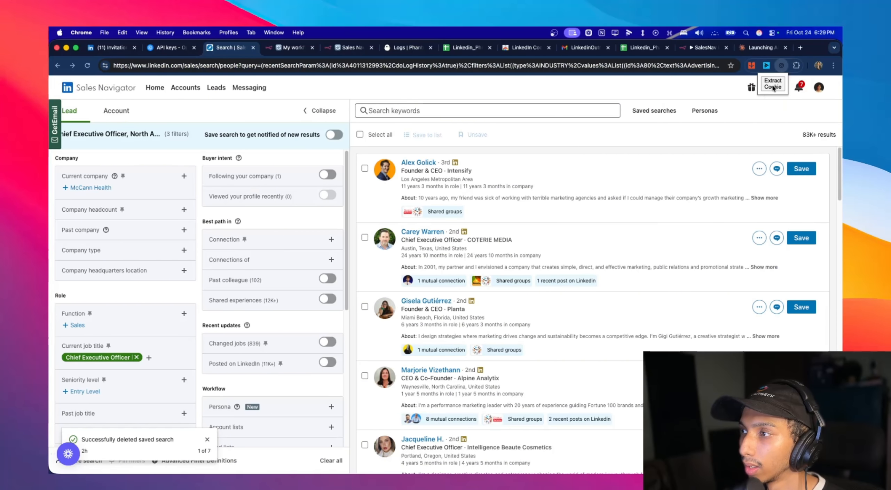
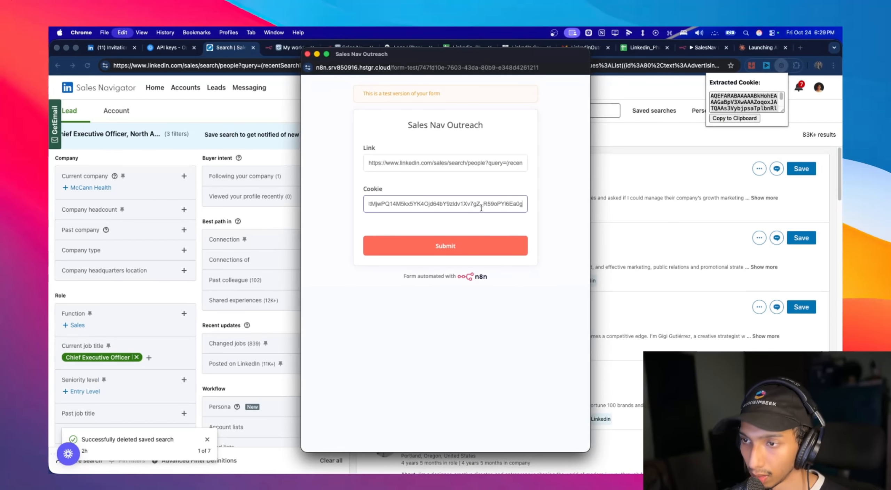
- Submit the Sales Nav Outreach form and check My workflow 24 and the Sales Nav Scrape workflow for the run
click(461, 246)
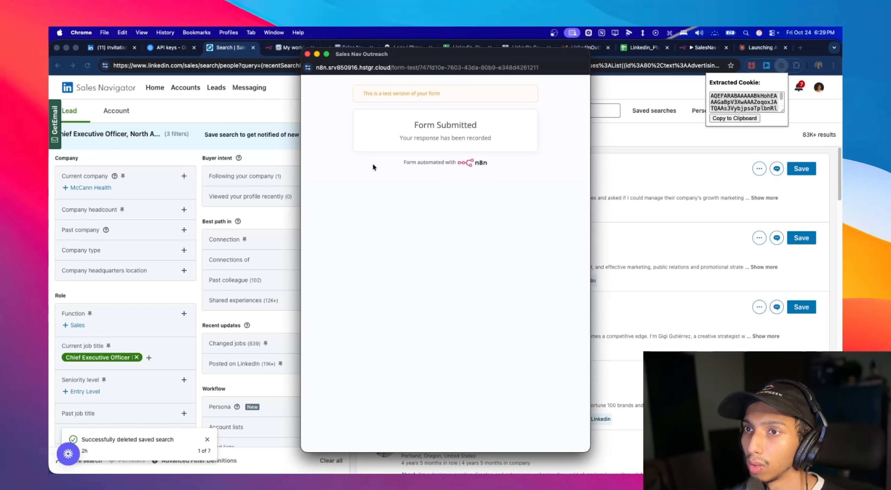
click(287, 107)
click(300, 47)
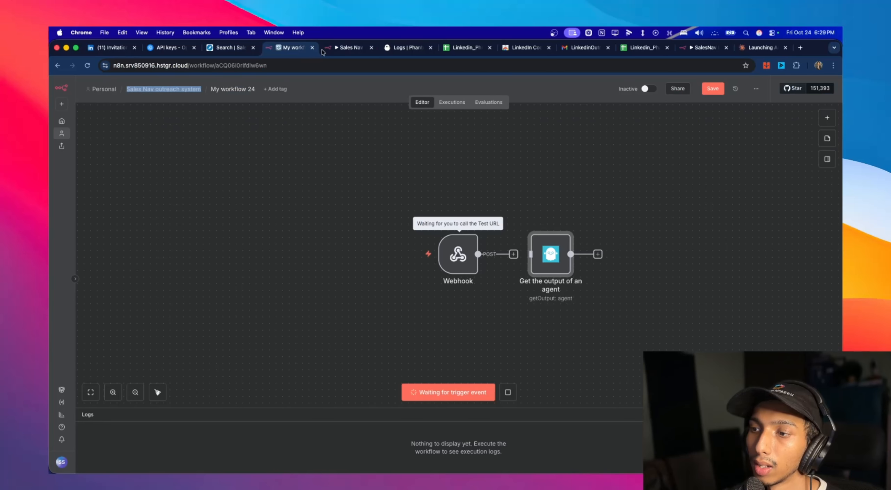
click(344, 47)
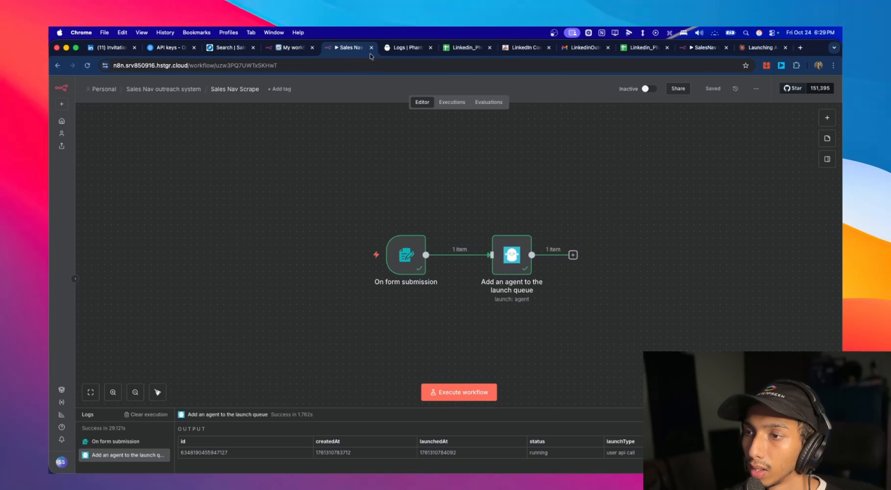
click(291, 48)
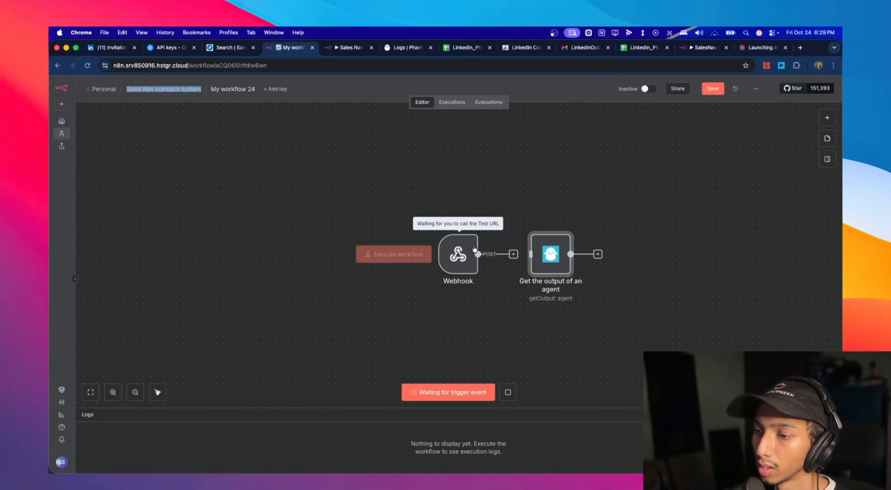
- Check the Sales Navigator Search Export phantom's run status in PhantomBuster, then see whether the n8n Webhook node received its call
click(416, 49)
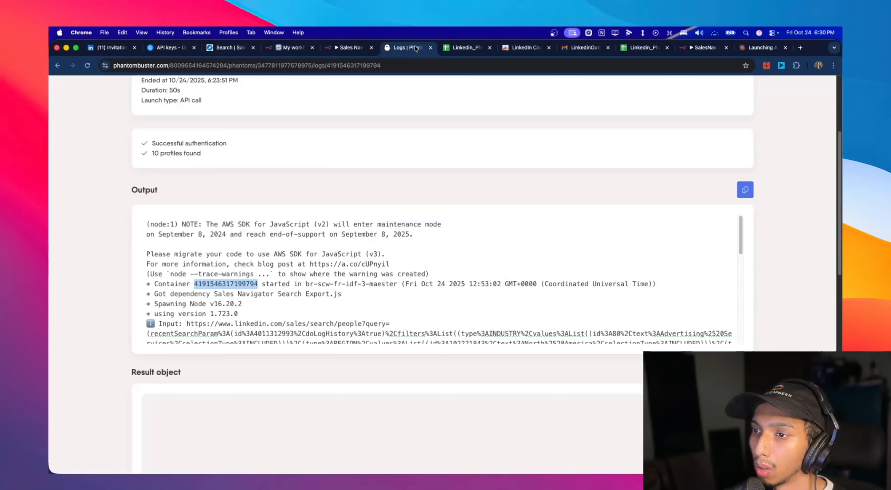
scroll(139, 187, up, 5)
click(182, 136)
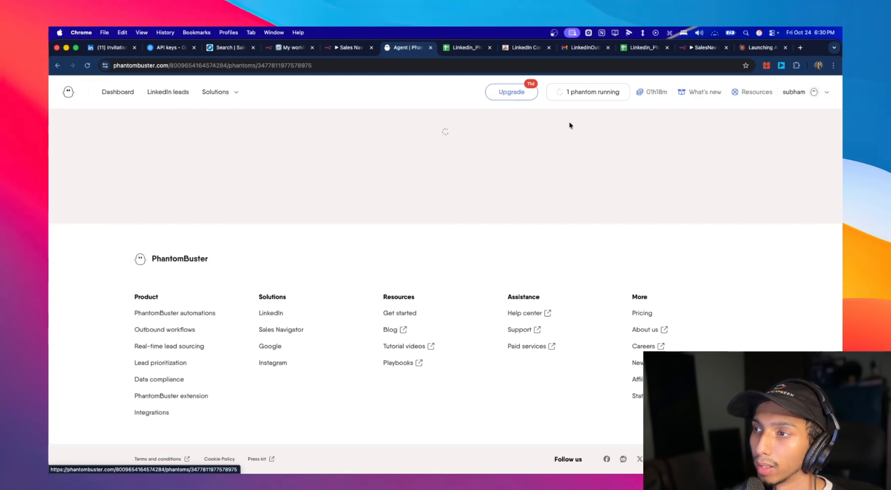
scroll(403, 235, down, 1)
scroll(240, 221, up, 3)
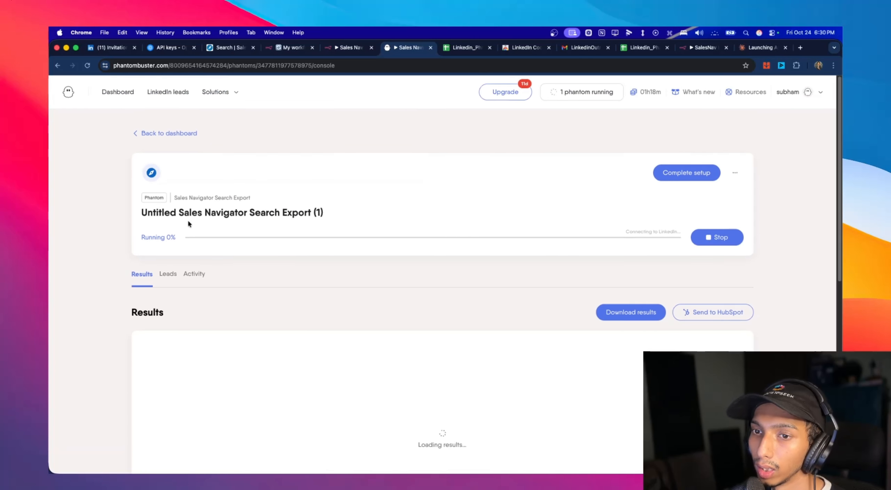
drag(142, 238, 181, 239)
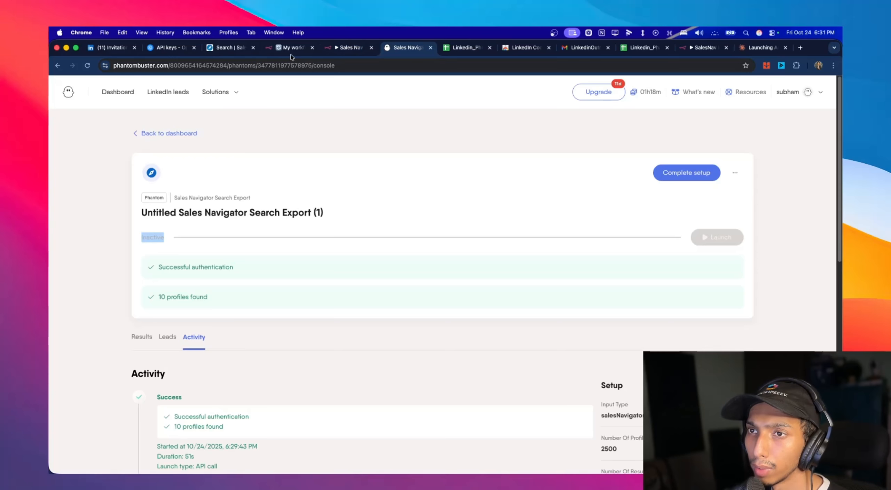
click(291, 51)
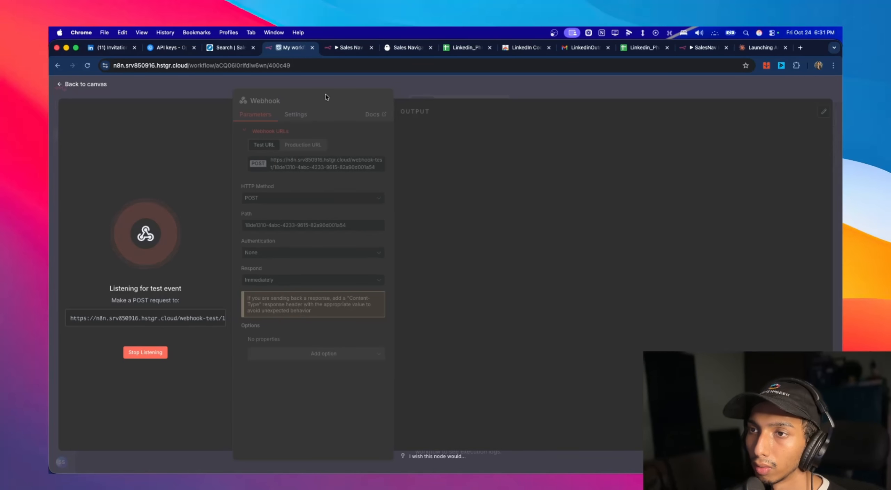
- Open the Sales Navigator Search Export phantom's setup and show the webhook options in its advanced settings
click(411, 50)
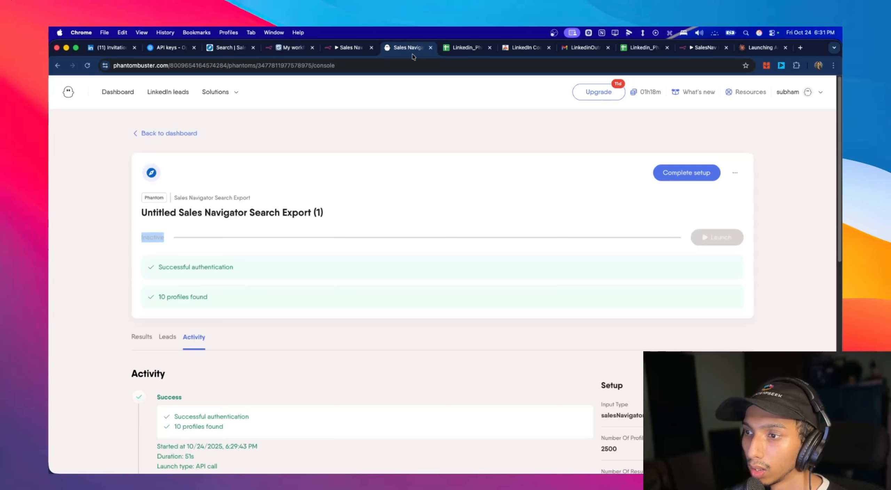
click(731, 175)
click(682, 193)
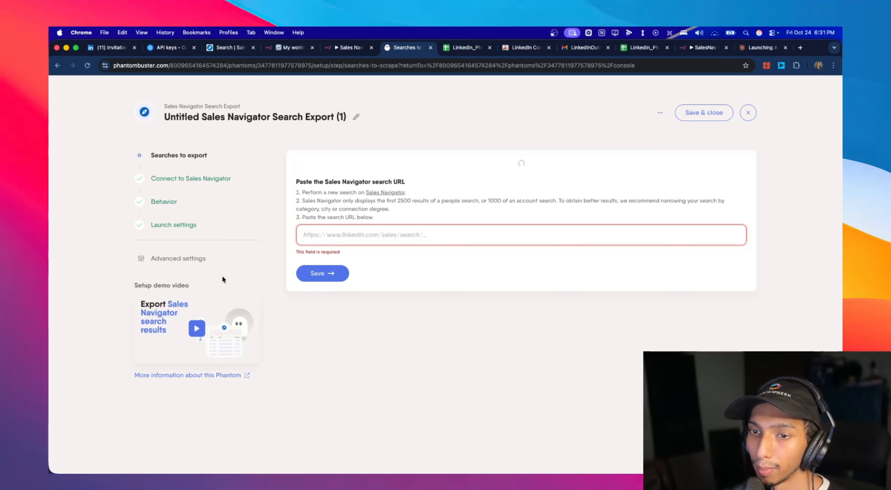
click(165, 264)
click(396, 164)
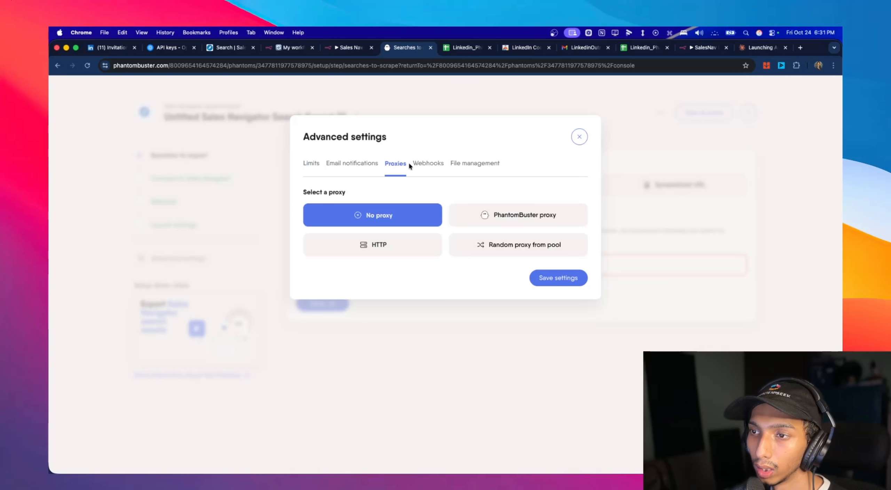
click(427, 164)
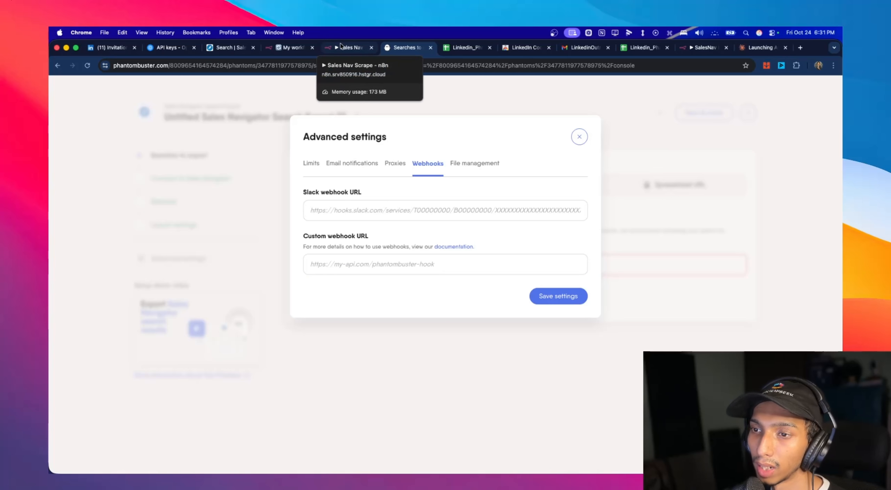
- Return to My workflow 24, close the Webhook node's details and reload the page, discarding the unsaved changes
click(299, 47)
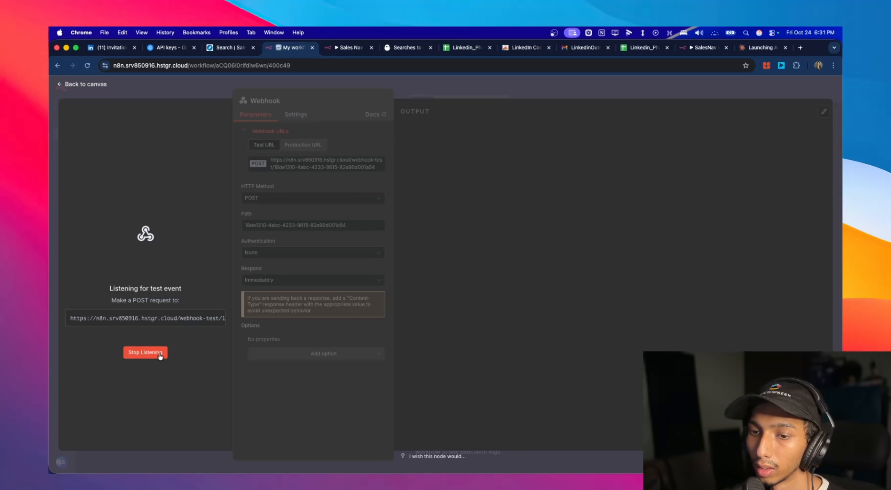
click(96, 84)
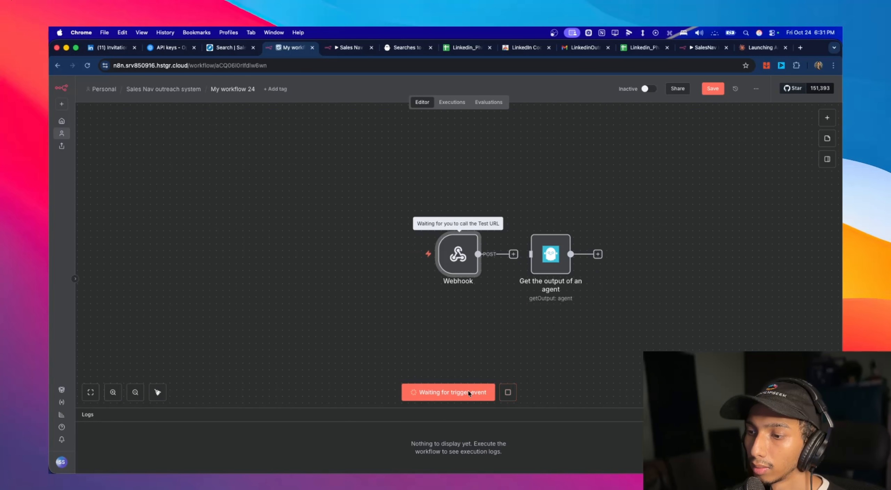
click(87, 66)
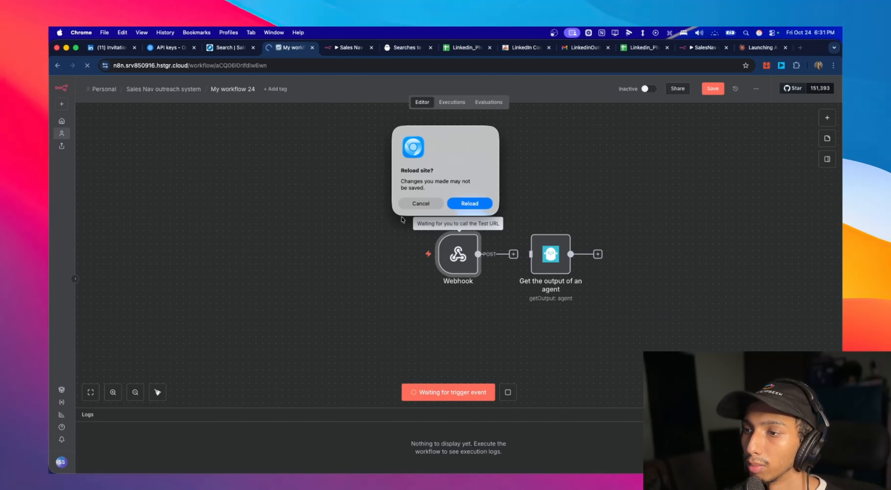
click(453, 204)
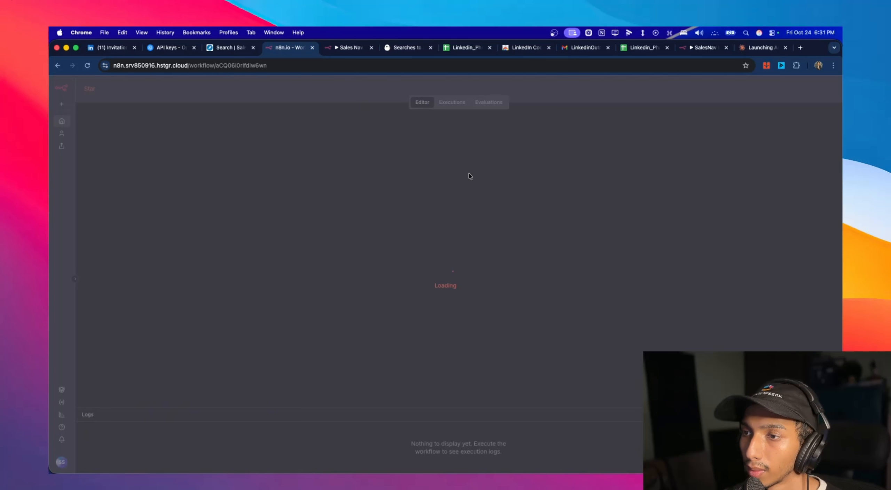
- Copy the "Get the output of an agent" node from the past execution into the editor and try connecting the Webhook to it
click(452, 102)
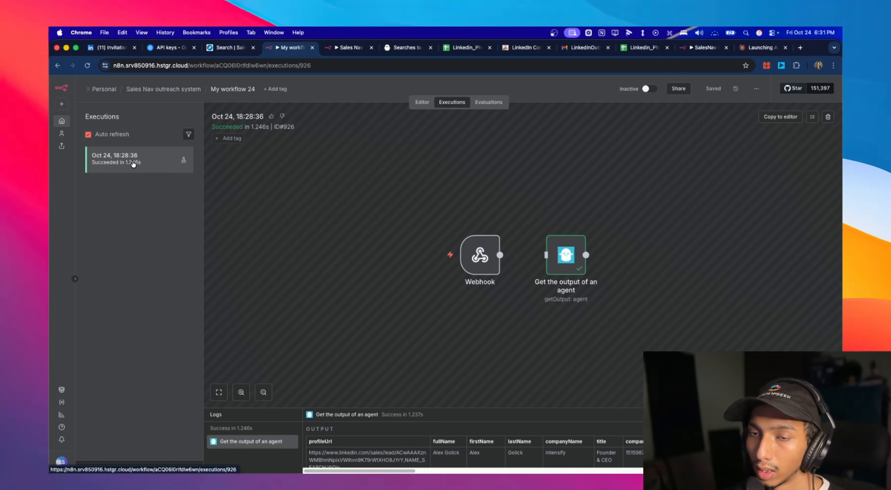
click(423, 103)
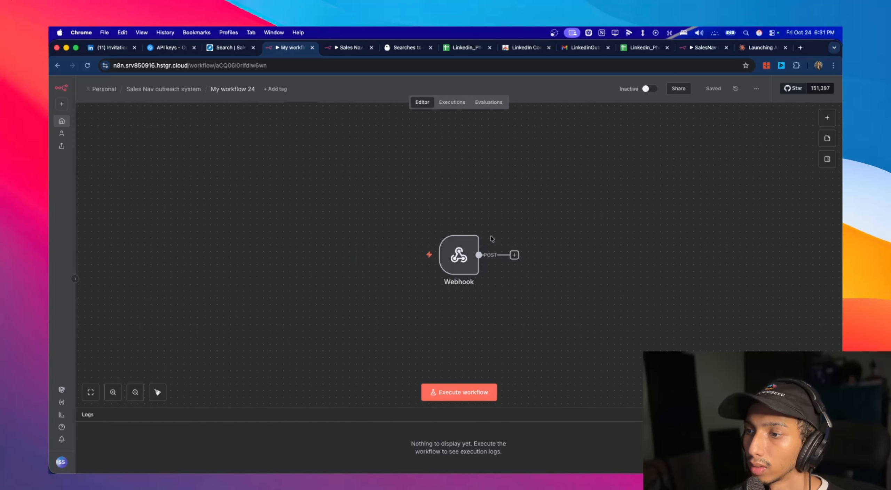
mouse_move(459, 257)
click(460, 102)
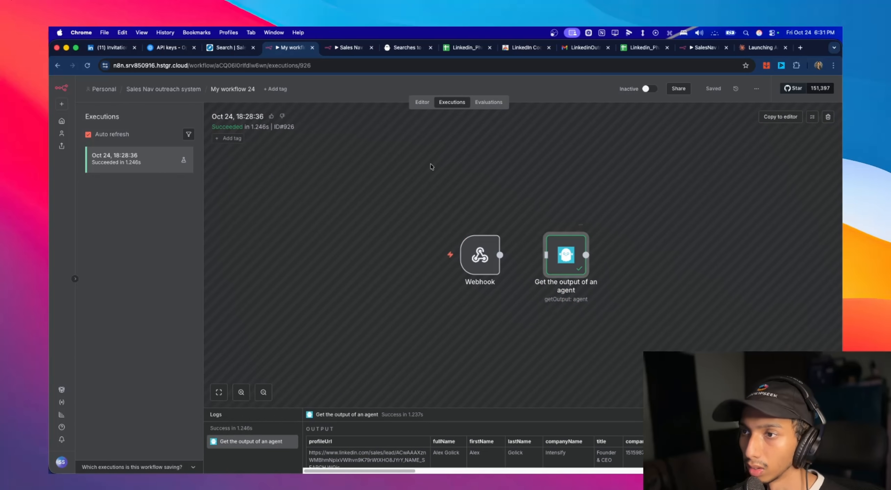
click(423, 102)
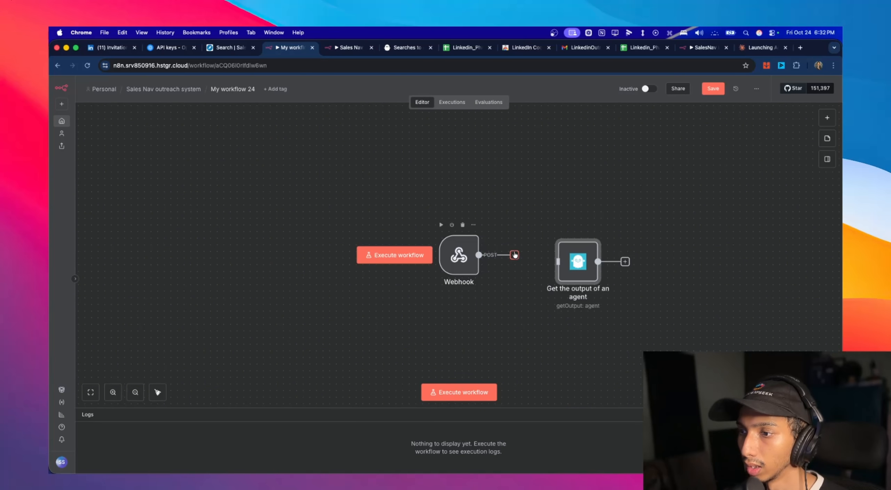
drag(518, 257, 561, 262)
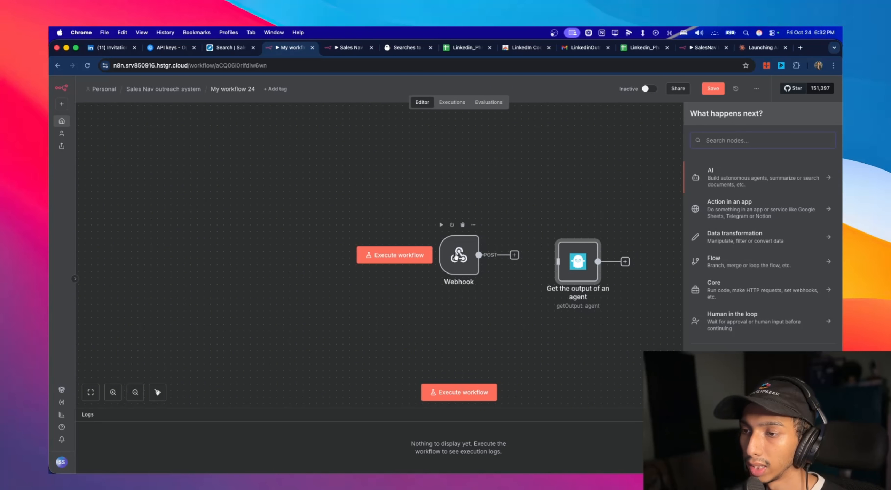
- Copy the Webhook node's production URL and return to the canvas
double_click(455, 256)
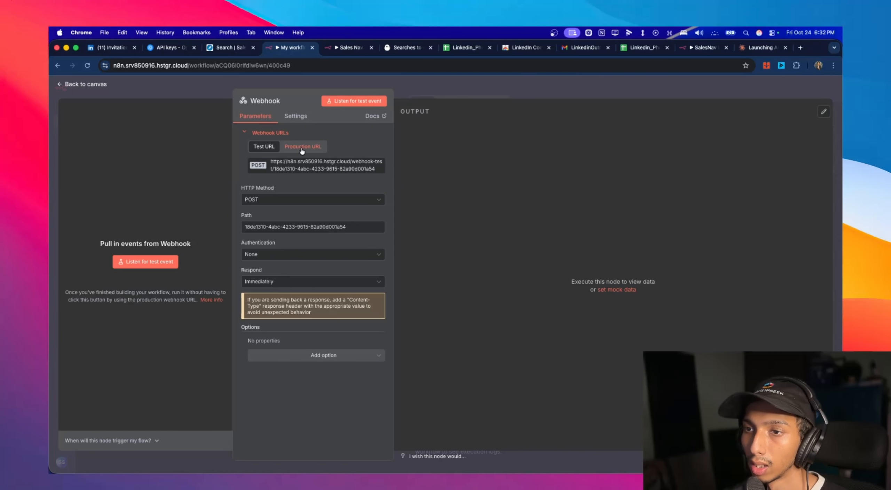
click(302, 149)
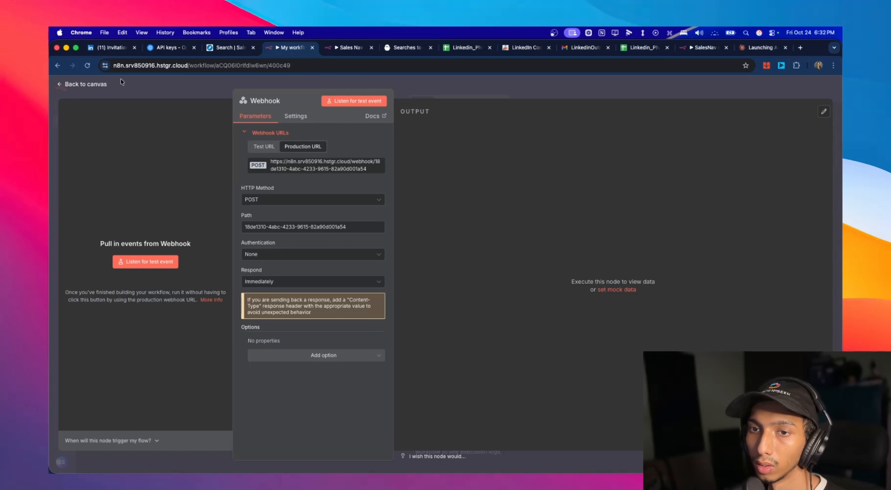
click(82, 86)
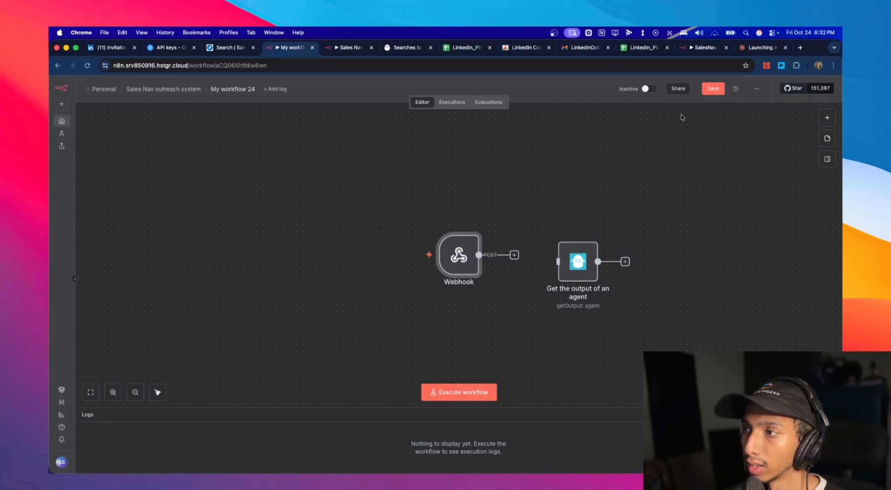
- Activate My workflow 24 and dismiss the error-notification and time-saved items of the production checklist
click(647, 89)
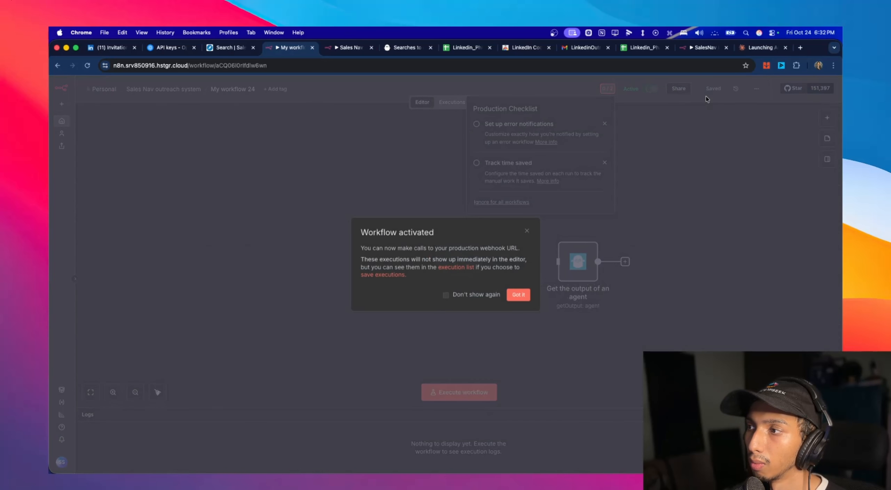
click(520, 292)
click(605, 124)
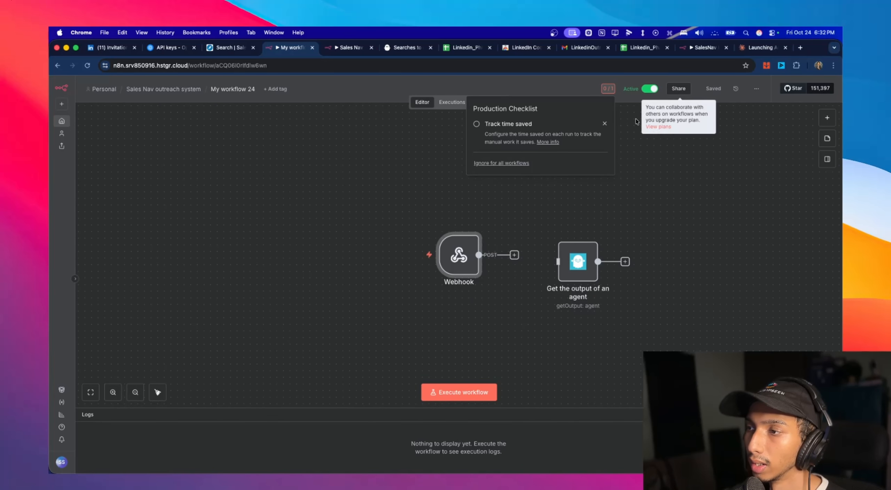
click(605, 123)
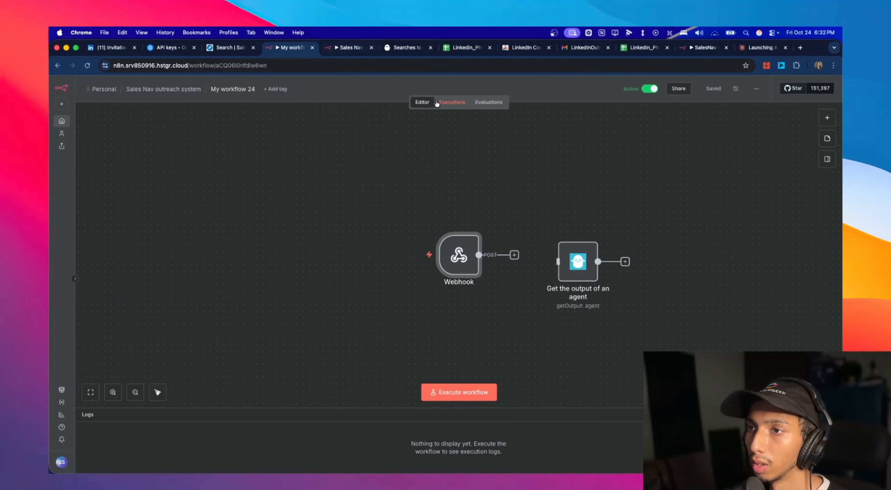
- Paste the n8n production URL as the phantom's custom webhook URL in PhantomBuster and save the settings
click(406, 47)
click(415, 269)
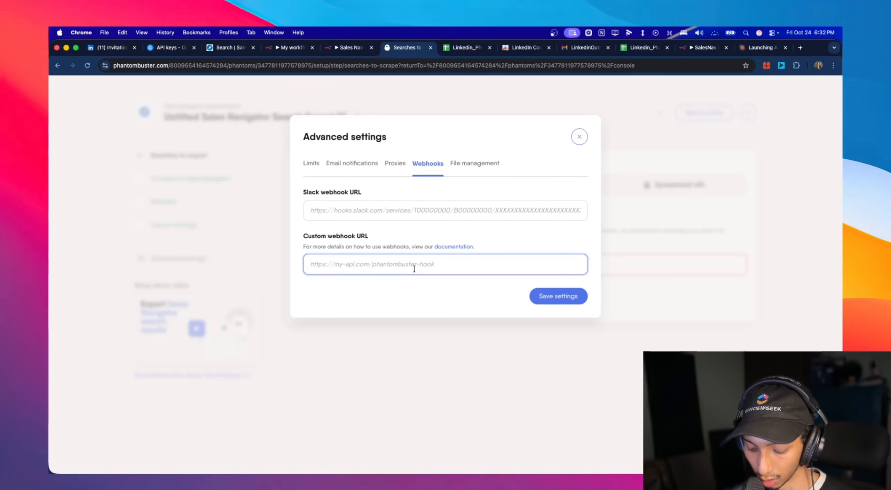
key(super+v)
click(566, 296)
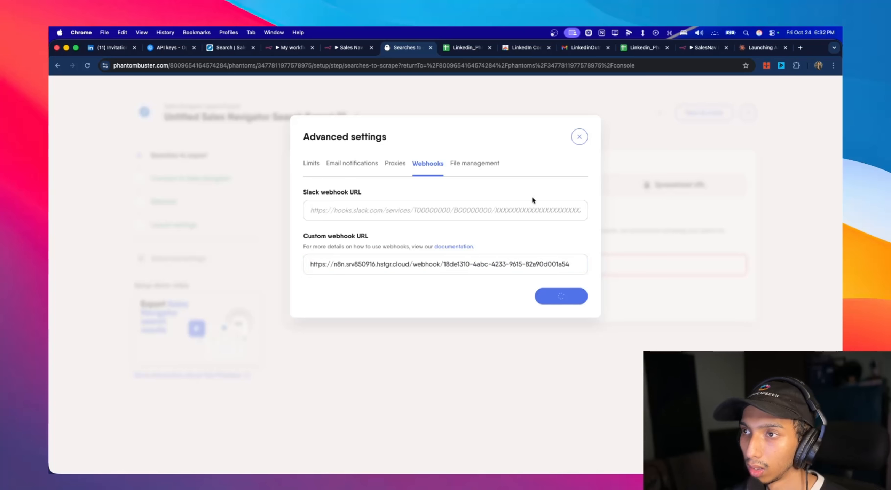
- Switch to the Sales Nav Scrape workflow in n8n and execute it again from the form submission trigger
click(289, 48)
click(348, 48)
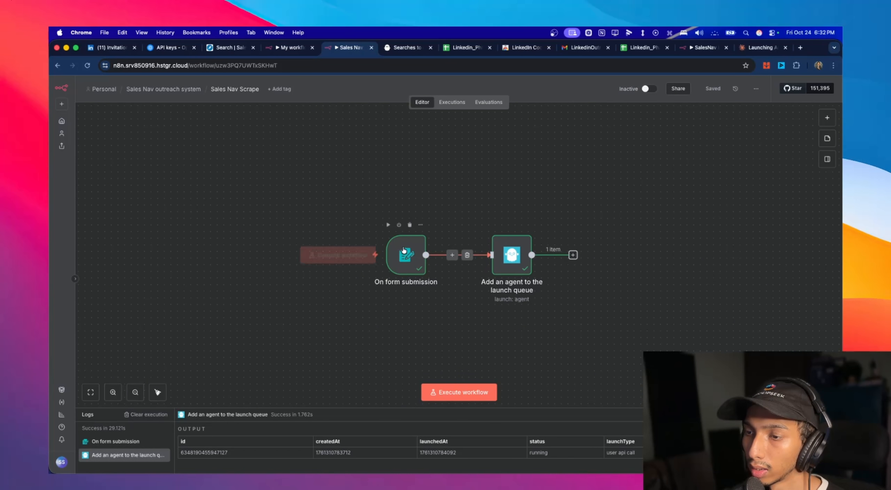
click(376, 255)
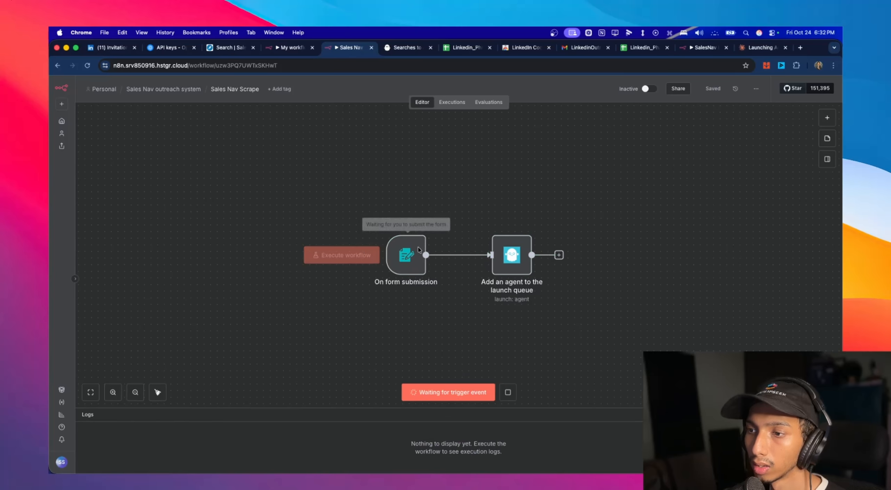
- Copy the Sales Navigator search URL and paste it into the Link field of the new Sales Nav Outreach form
click(230, 47)
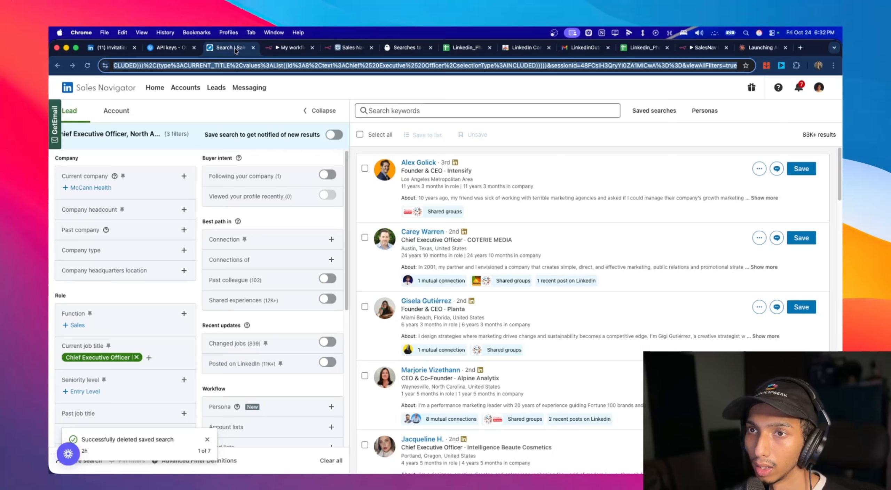
click(269, 70)
click(345, 48)
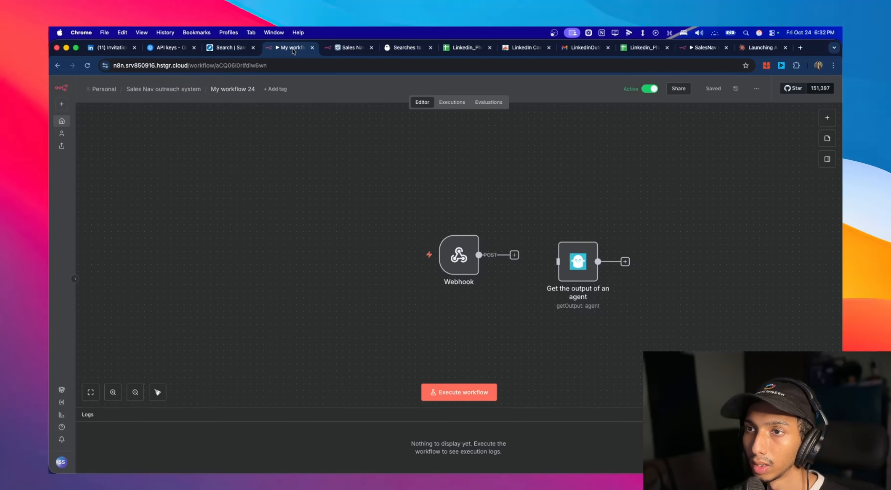
key(ctrl+Up)
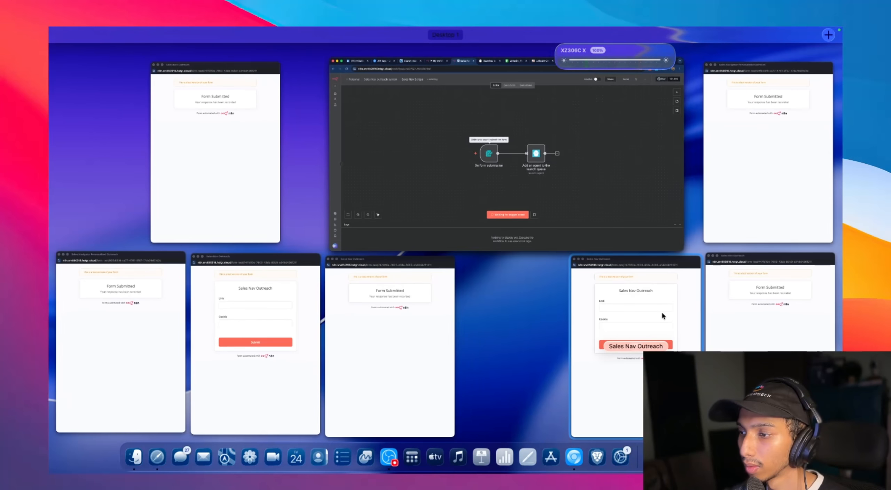
click(663, 312)
click(397, 164)
key(super+v)
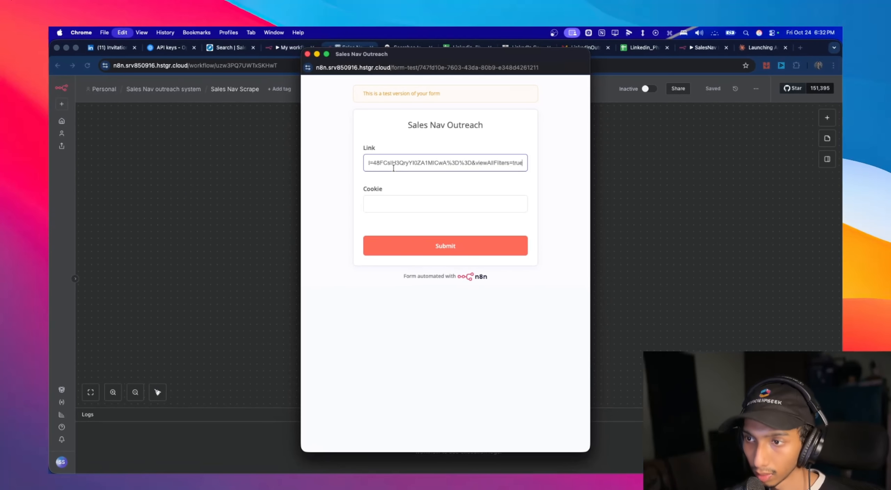
- Switch back to the Sales Navigator search page to get the cookie for the form
click(217, 49)
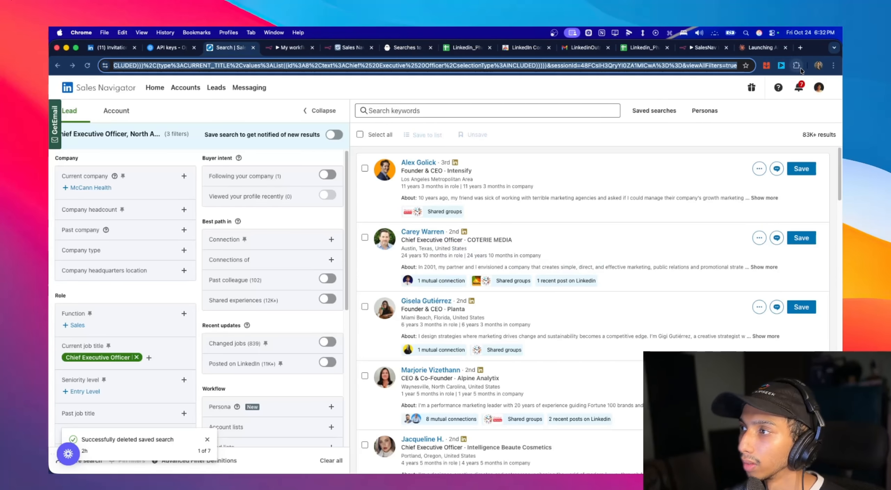
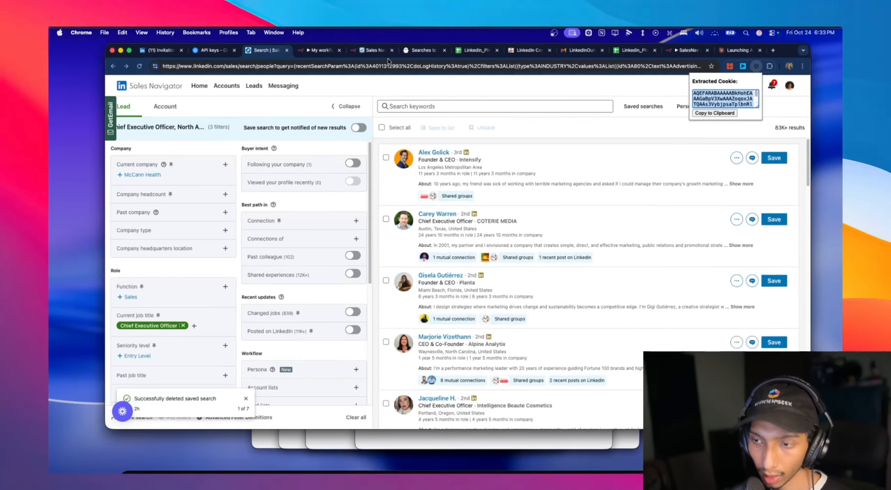
- Paste the extracted LinkedIn session cookie into the Cookie field of the Sales Nav Outreach form and submit the form
click(665, 348)
click(408, 202)
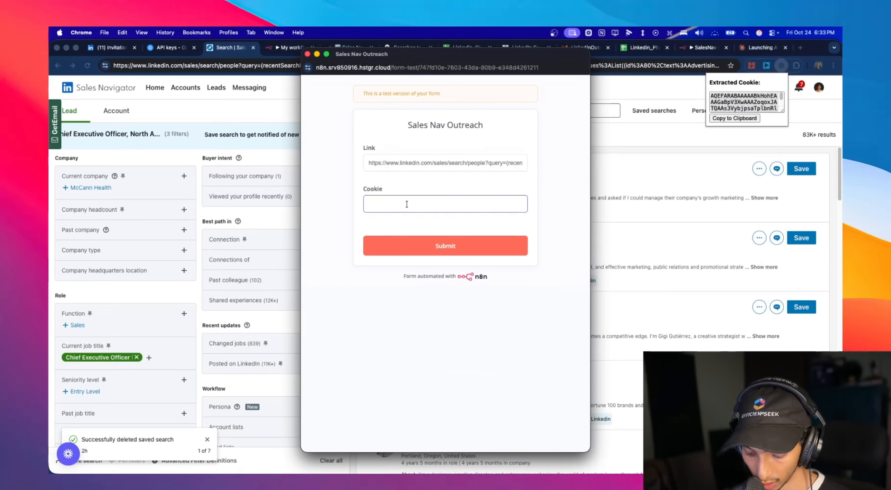
key(super+v)
click(434, 240)
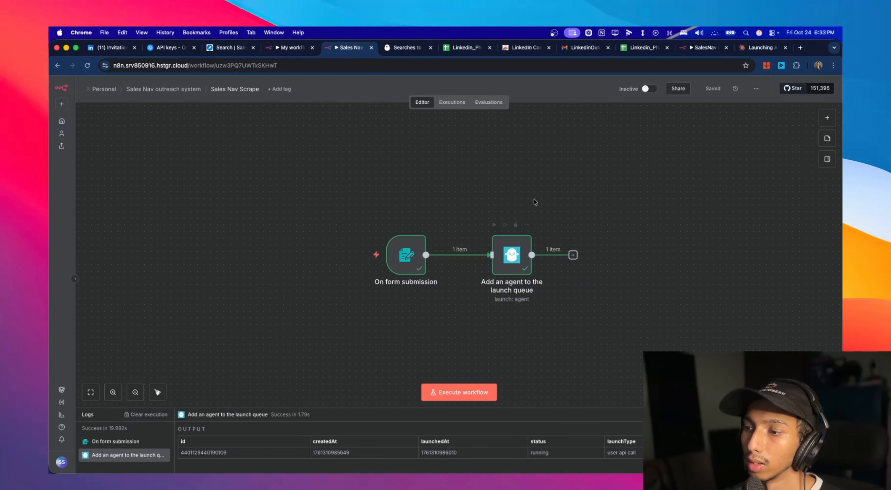
- Switch to PhantomBuster and open the running Untitled Sales Navigator Search Export (1) phantom to check its progress
key(ctrl+Tab)
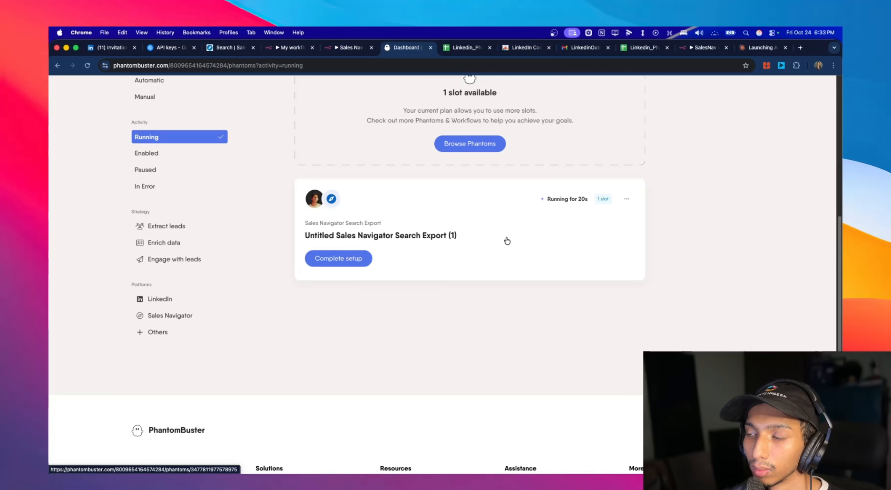
click(380, 239)
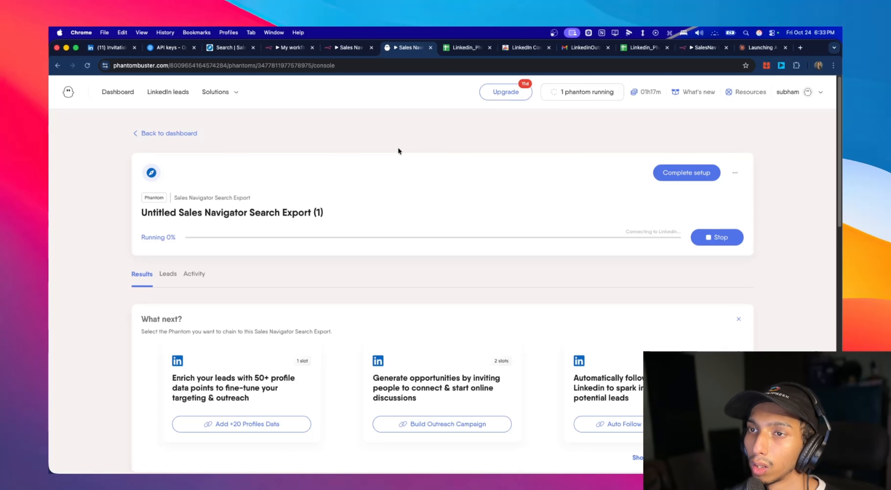
- Switch to My workflow 24 in n8n, open its latest execution and copy the Webhook node's output JSON
click(295, 49)
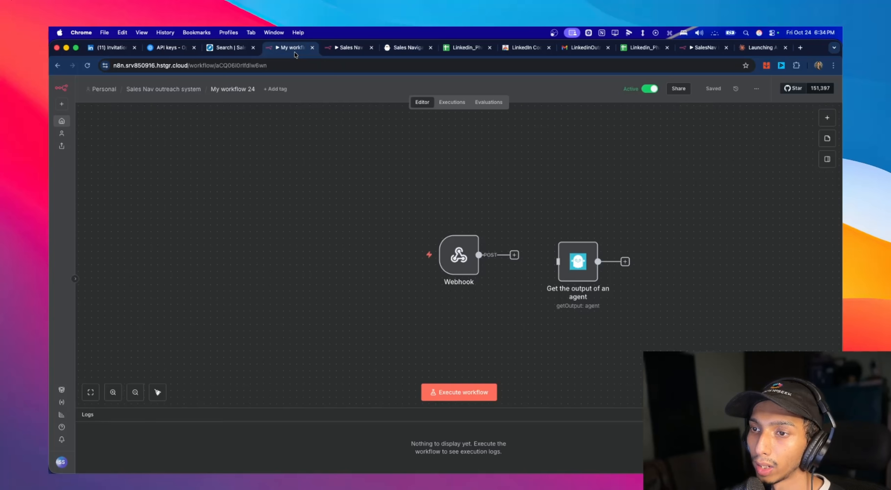
click(458, 110)
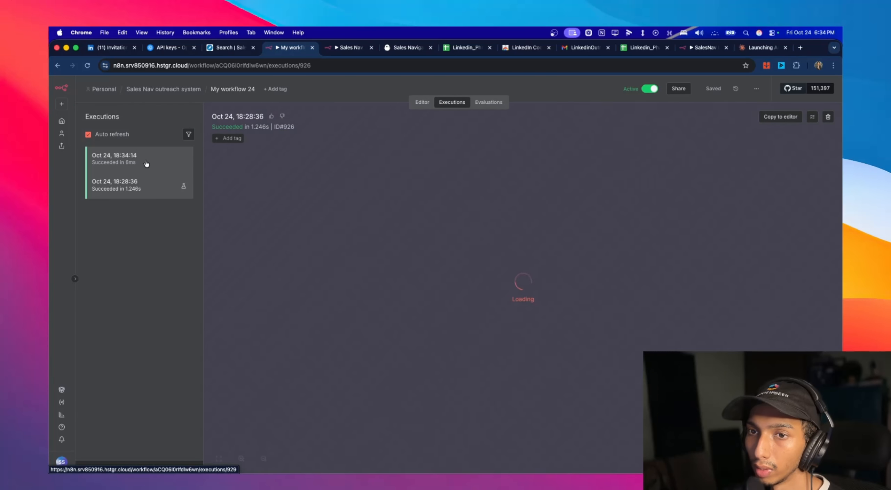
click(147, 164)
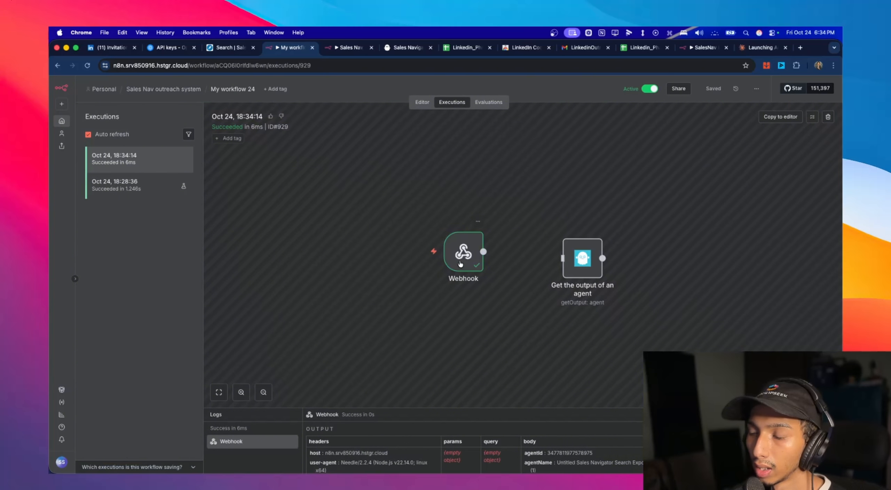
double_click(459, 260)
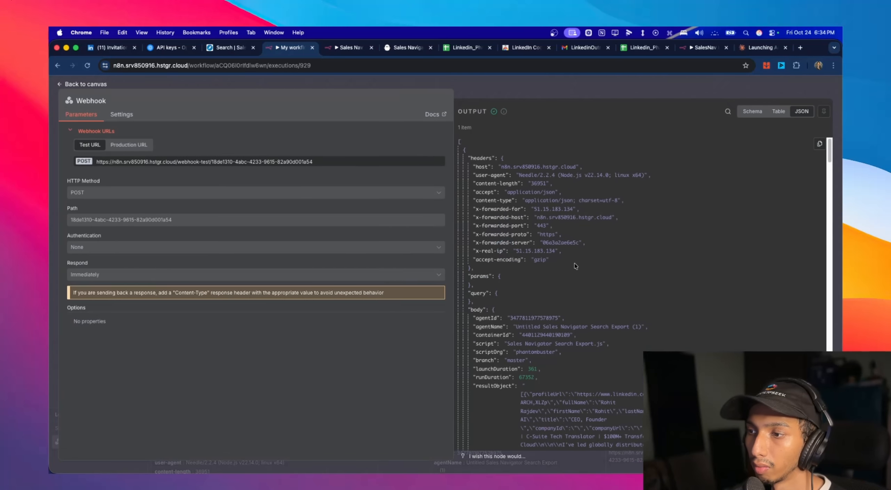
scroll(756, 141, down, 5)
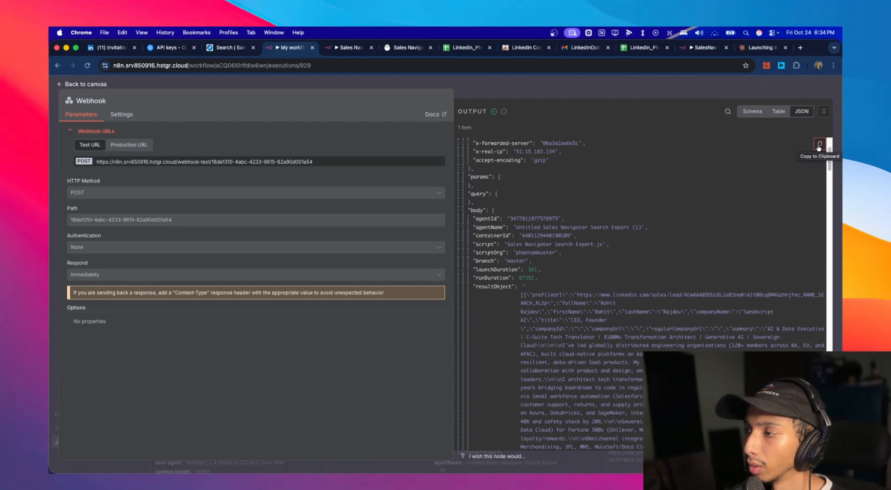
click(76, 86)
- Replace the sample output of the editor's Webhook node with the copied execution JSON and save it as pinned data
click(419, 102)
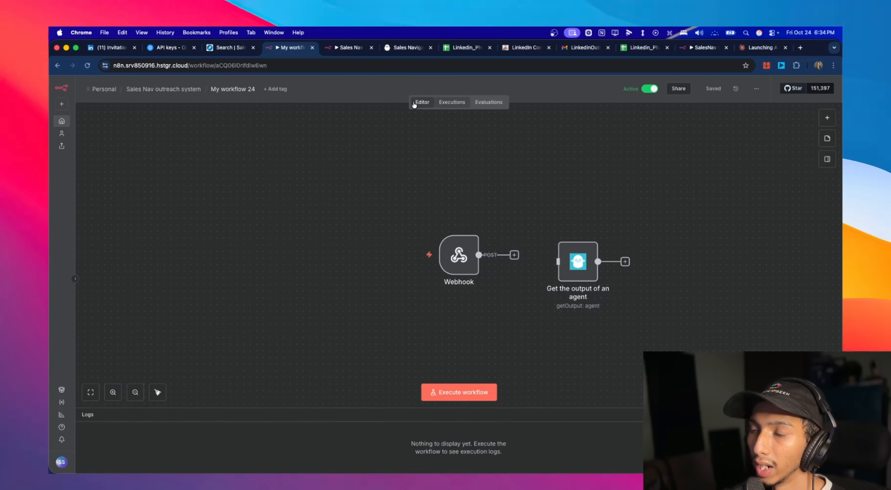
double_click(464, 252)
click(824, 111)
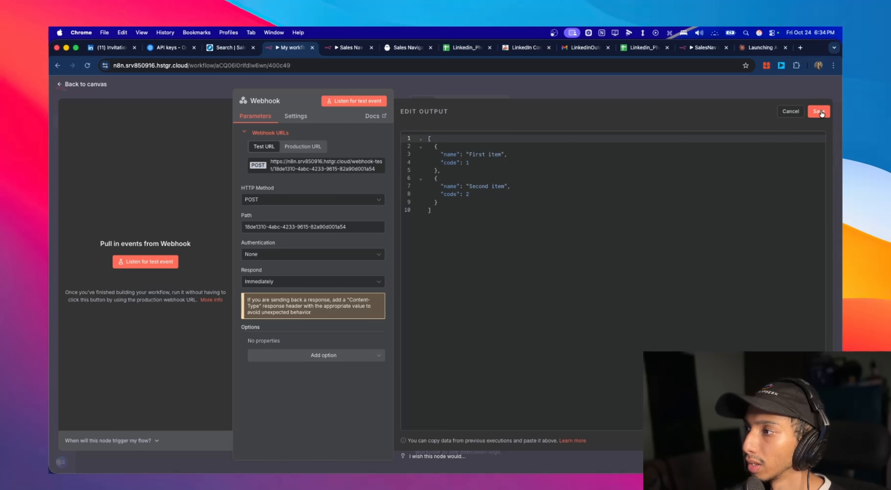
key(cmd+a)
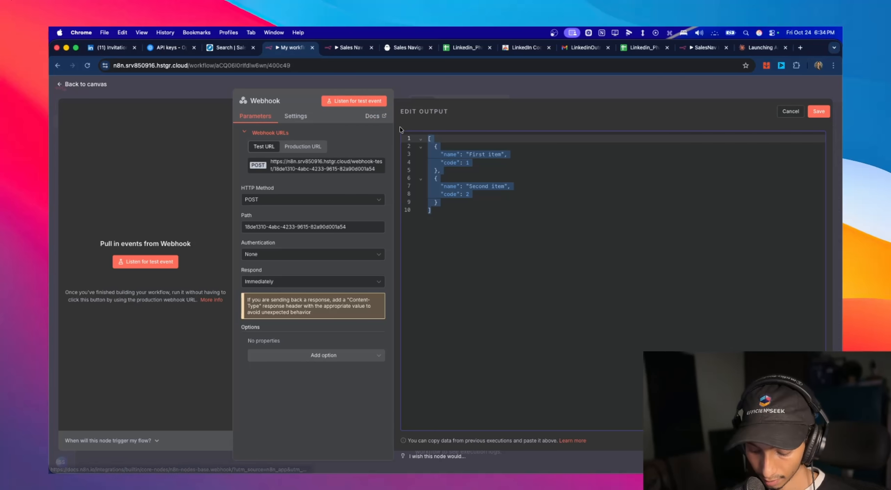
key(cmd+v)
scroll(677, 209, up, 20)
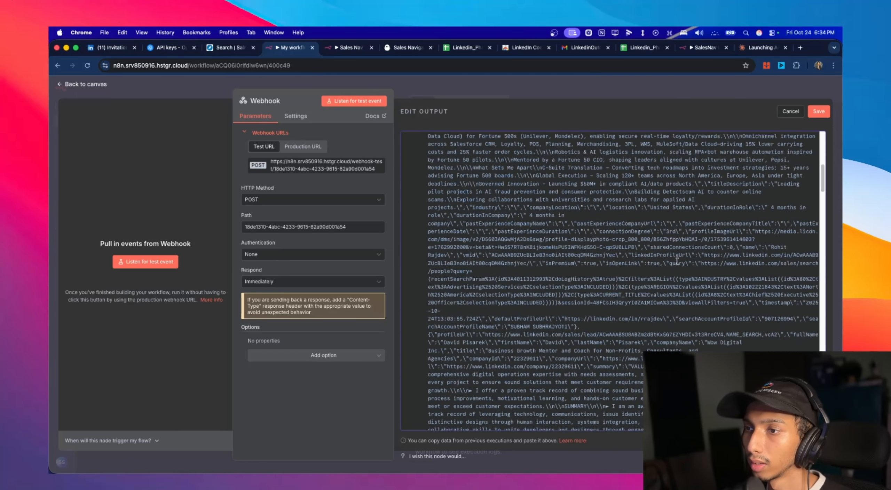
click(819, 112)
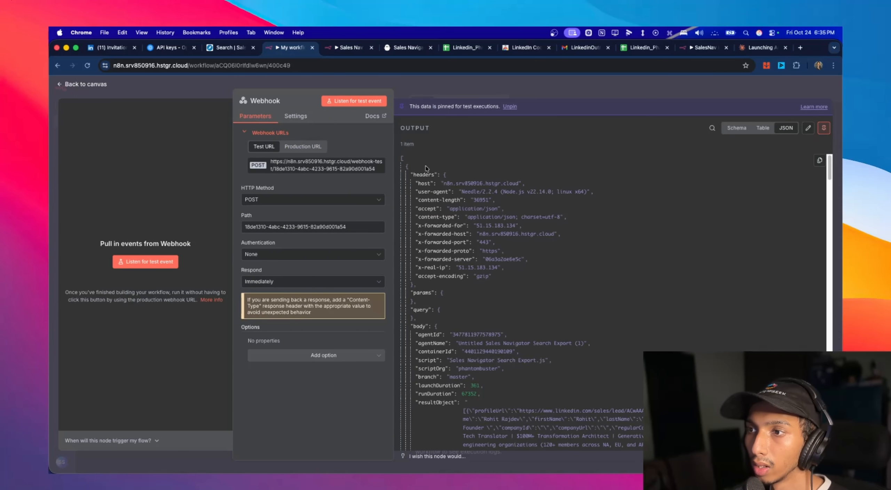
scroll(494, 202, down, 10)
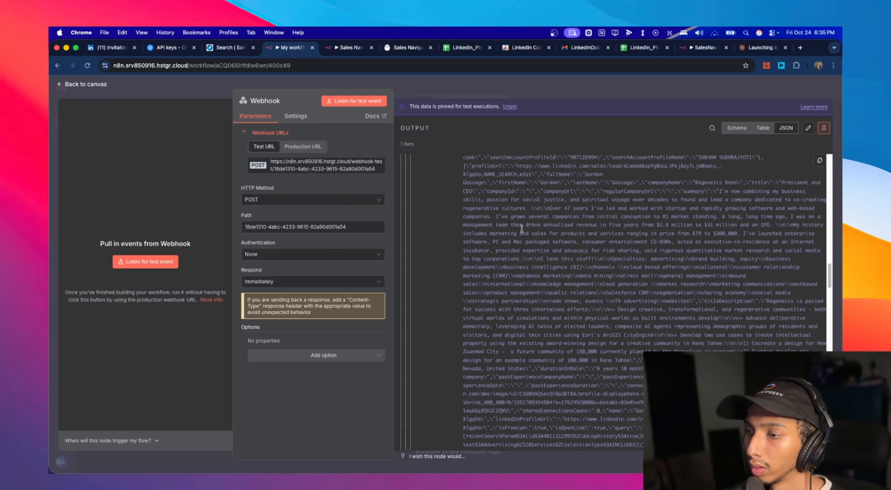
scroll(521, 229, down, 2)
click(61, 83)
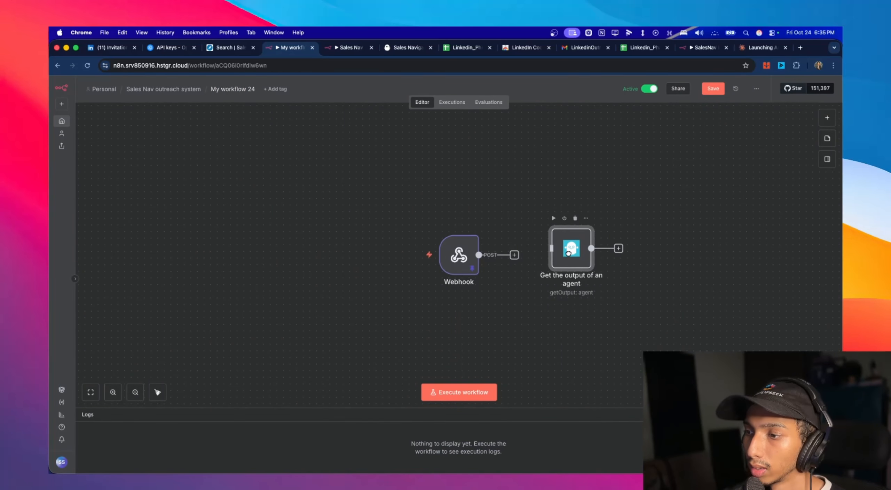
- Connect the Webhook node to Get the output of an agent and map its Prev Container ID to {{ $json.body.containerId }}
drag(572, 252, 553, 259)
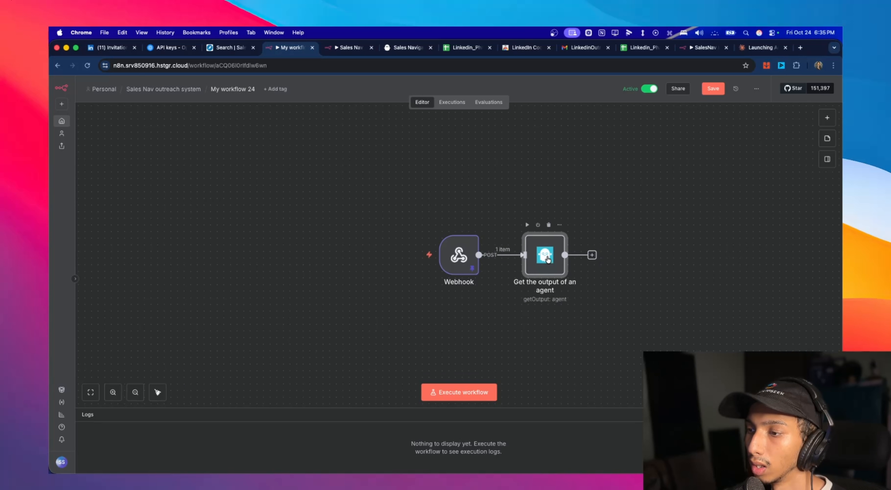
double_click(548, 259)
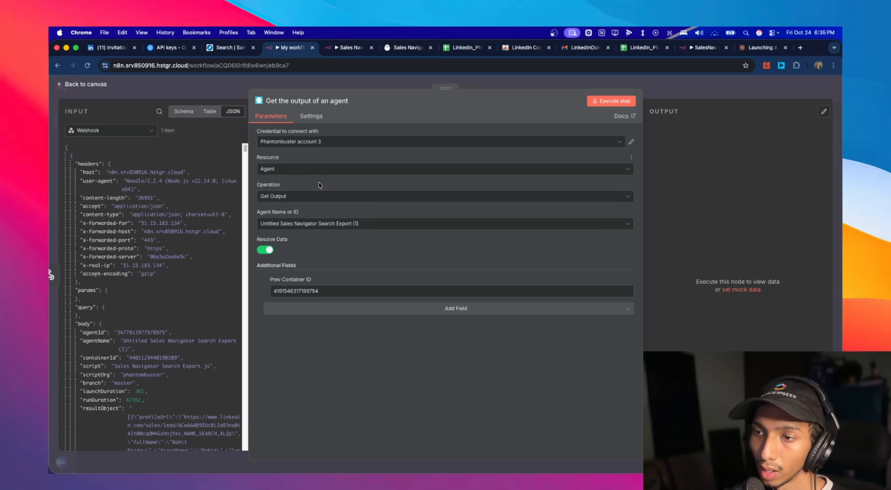
drag(318, 291, 285, 283)
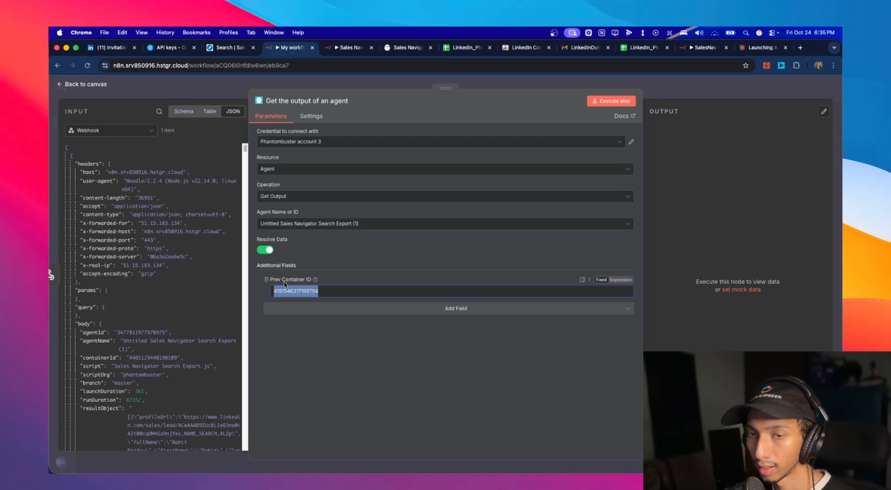
key(BackSpace)
scroll(130, 196, down, 6)
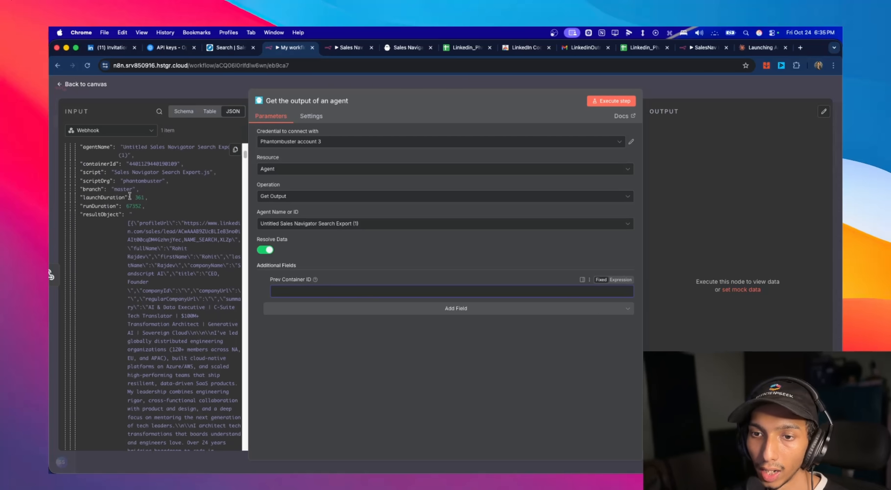
drag(99, 164, 281, 291)
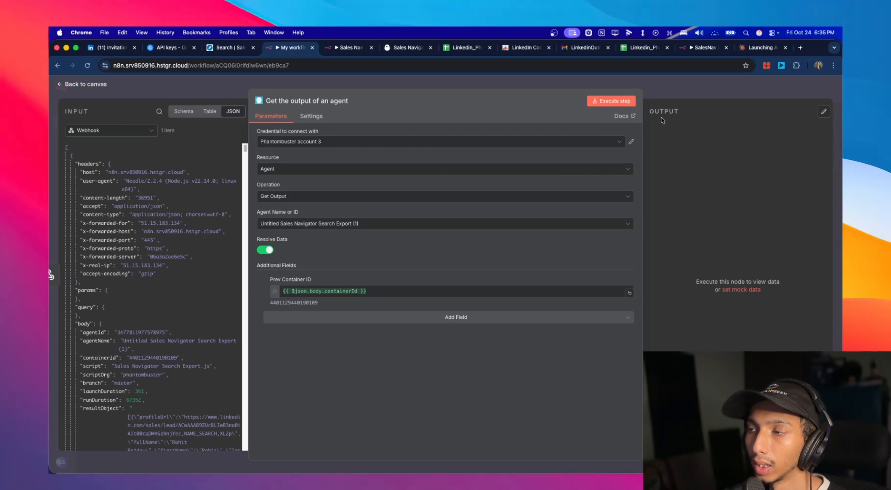
- Execute the Get the output of an agent step and review the scraped lead data it returns
click(613, 101)
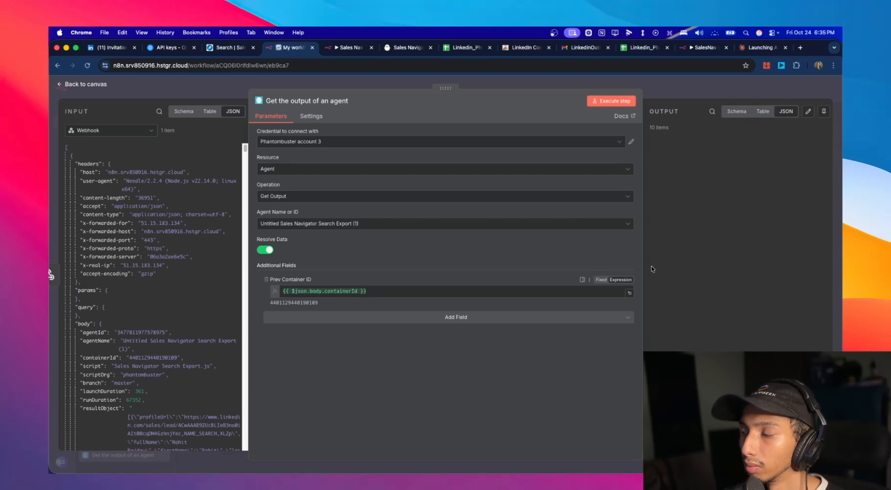
scroll(774, 242, down, 8)
scroll(774, 240, up, 8)
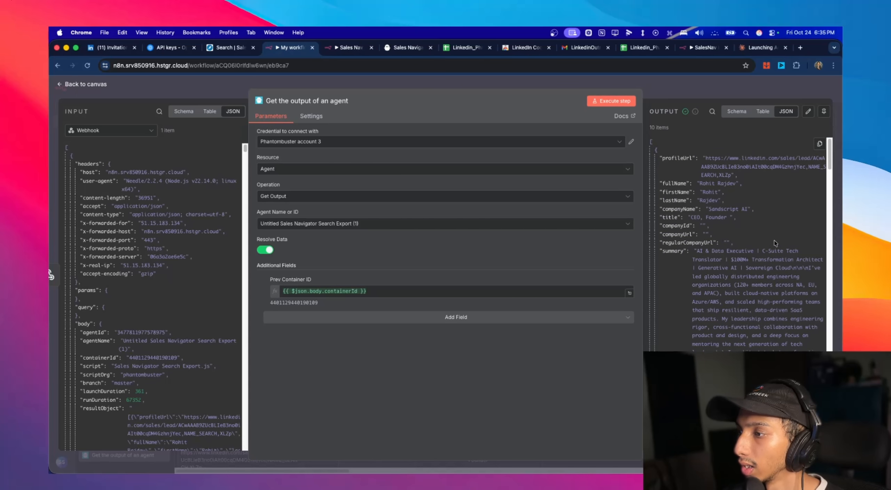
scroll(775, 240, down, 10)
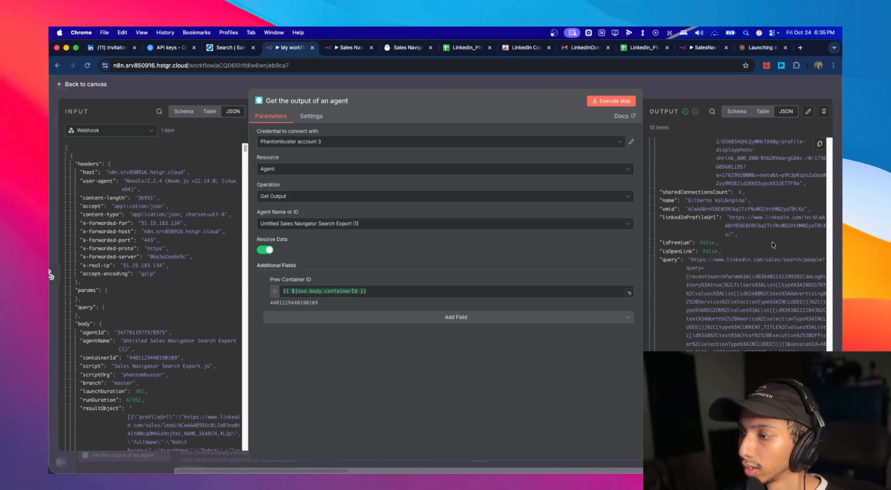
click(728, 87)
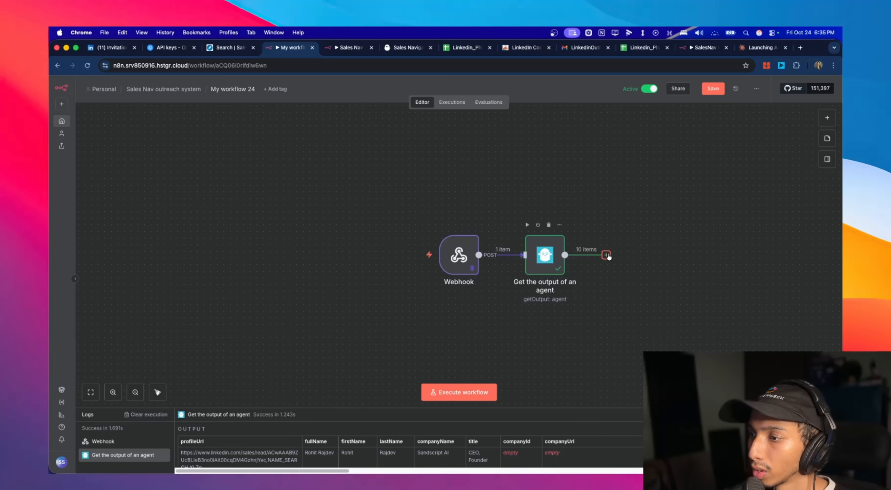
- Add an OpenAI Message a model node after Get the output of an agent
click(606, 255)
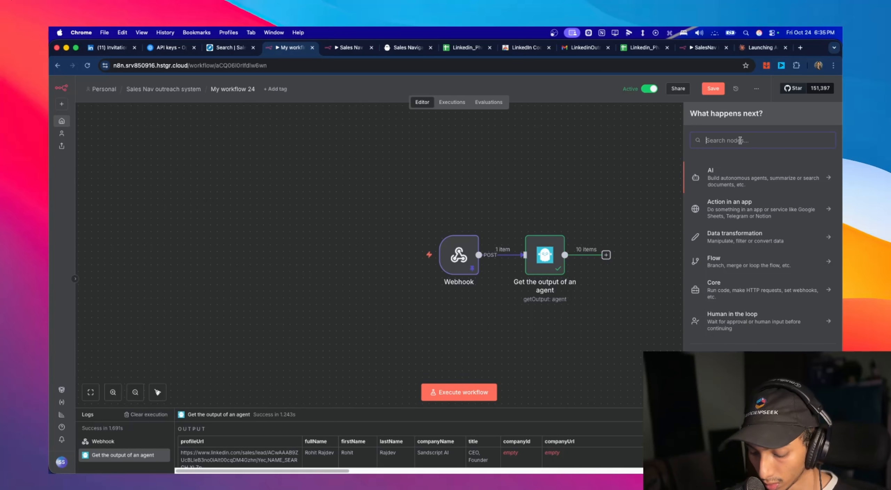
text(open)
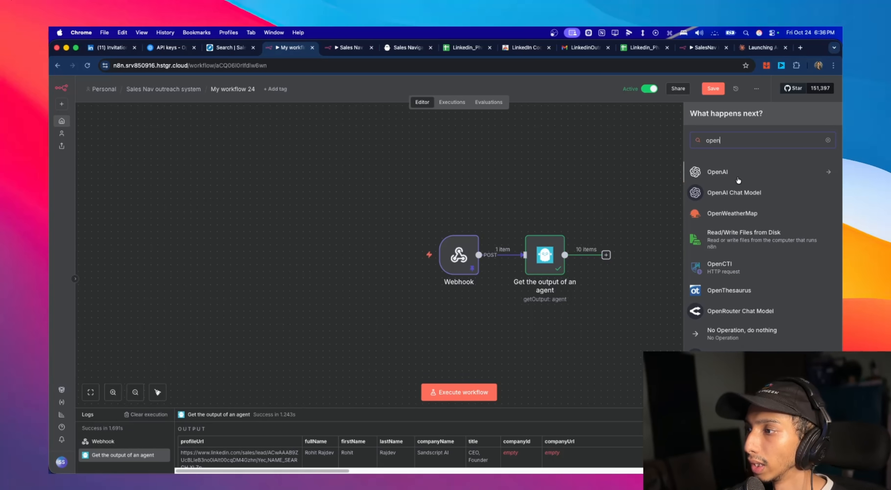
click(736, 179)
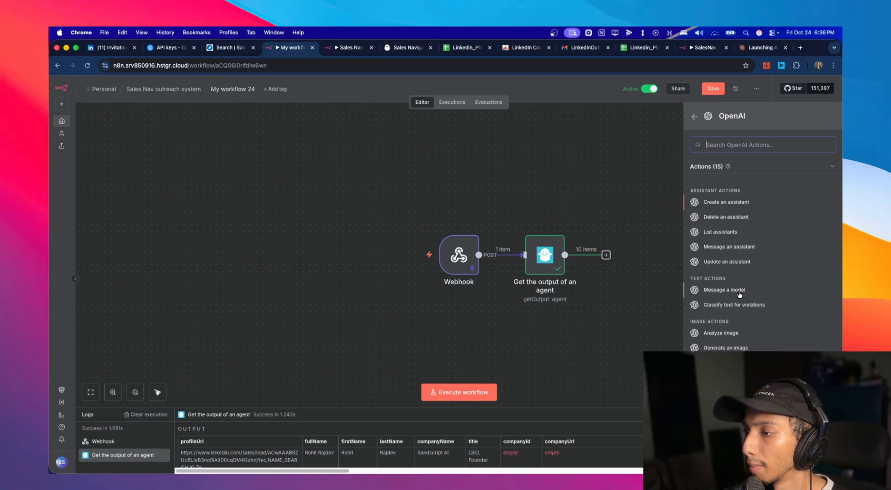
click(724, 290)
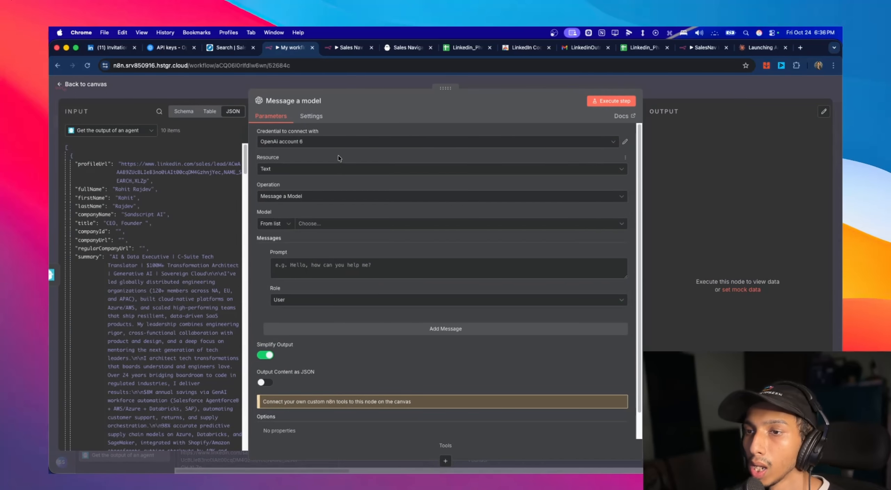
- Copy the secret key from the OpenAI API keys page and review the OpenAi account 6 credential in n8n
click(377, 142)
click(626, 145)
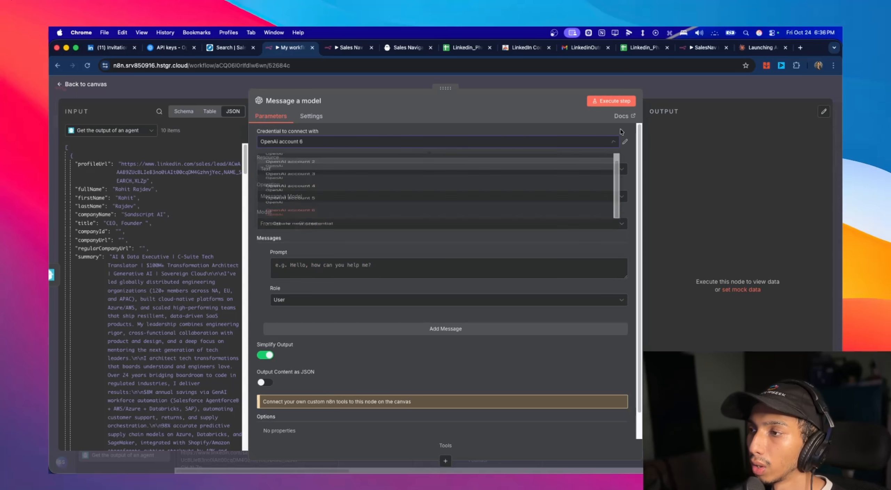
click(171, 47)
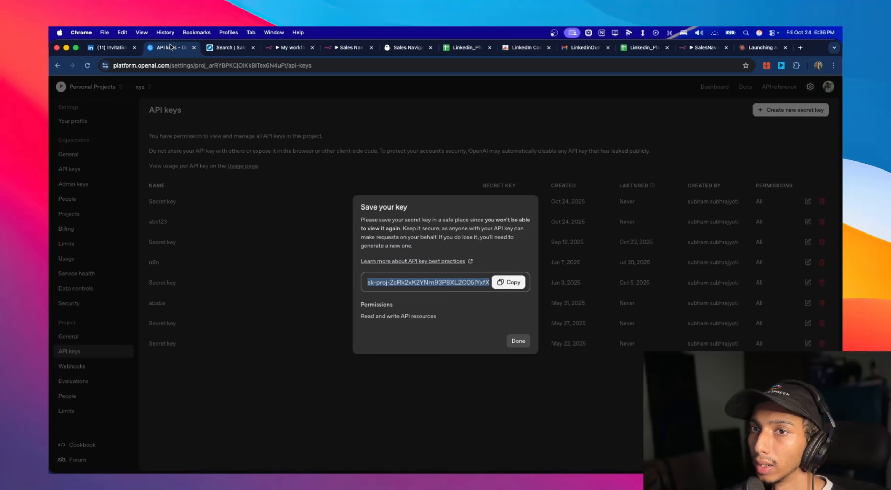
click(505, 283)
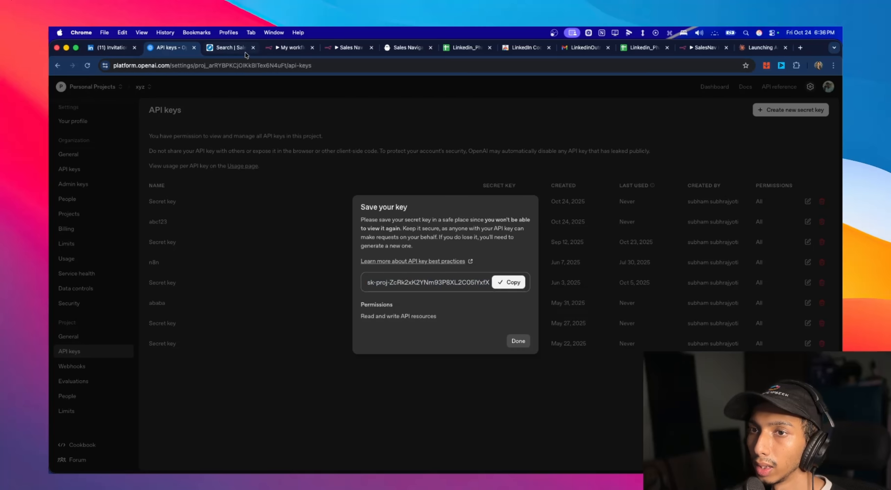
click(289, 48)
click(625, 142)
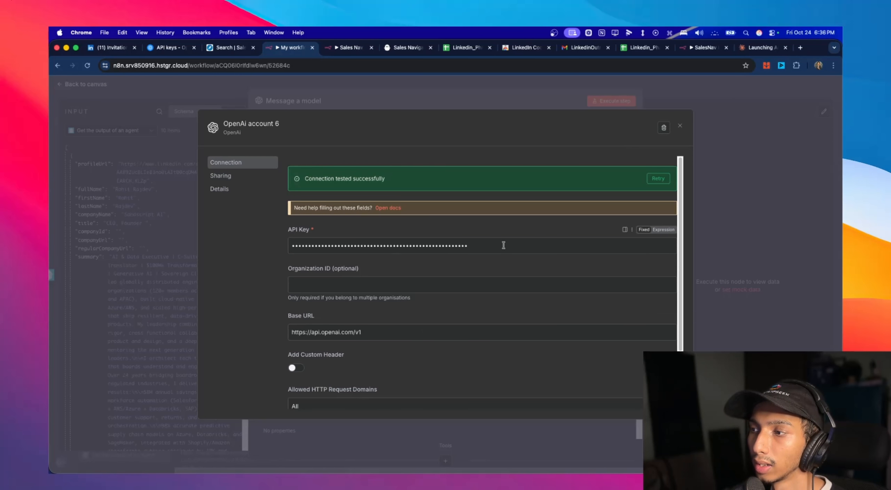
scroll(530, 302, down, 3)
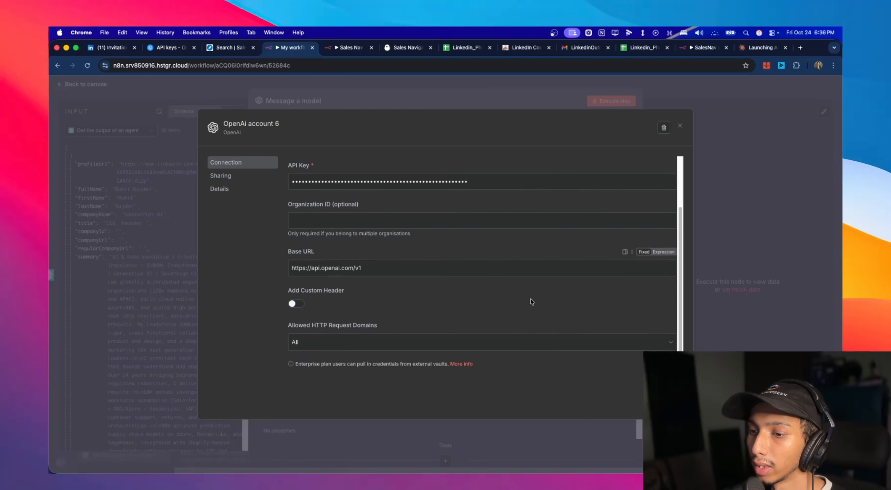
click(680, 126)
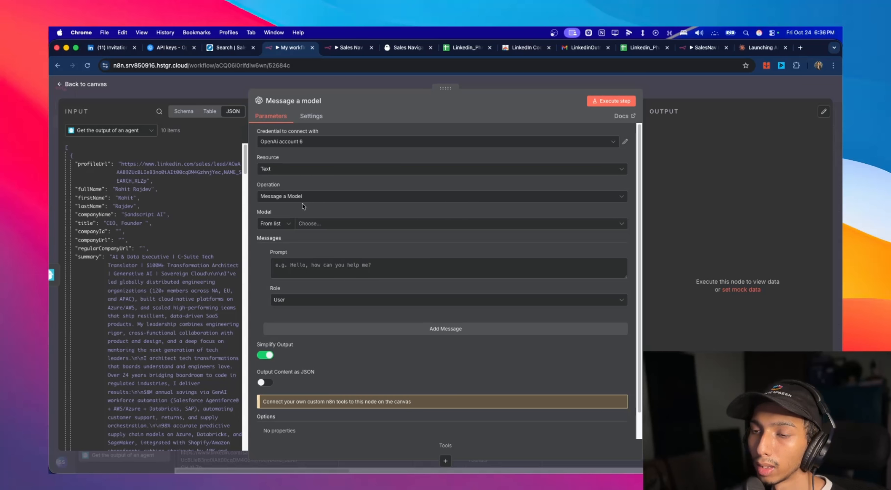
- Set the model to CHATGPT-4O-LATEST and fill the prompt with the B2B outreach copywriter instructions for LinkedIn connection requests and follow-ups
click(313, 223)
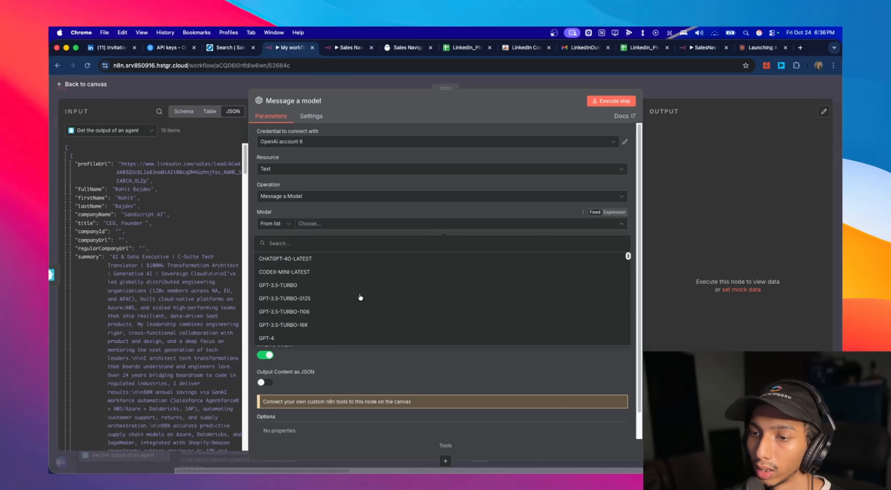
click(326, 259)
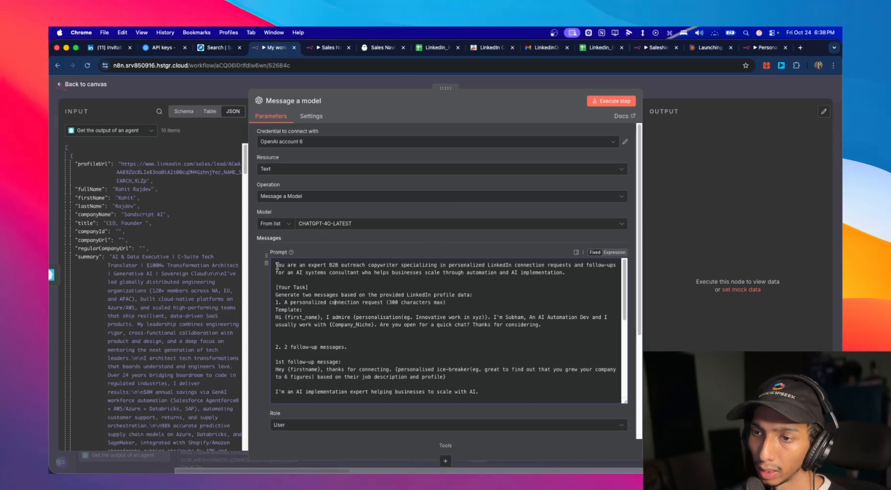
drag(278, 266, 463, 356)
scroll(456, 335, up, 10)
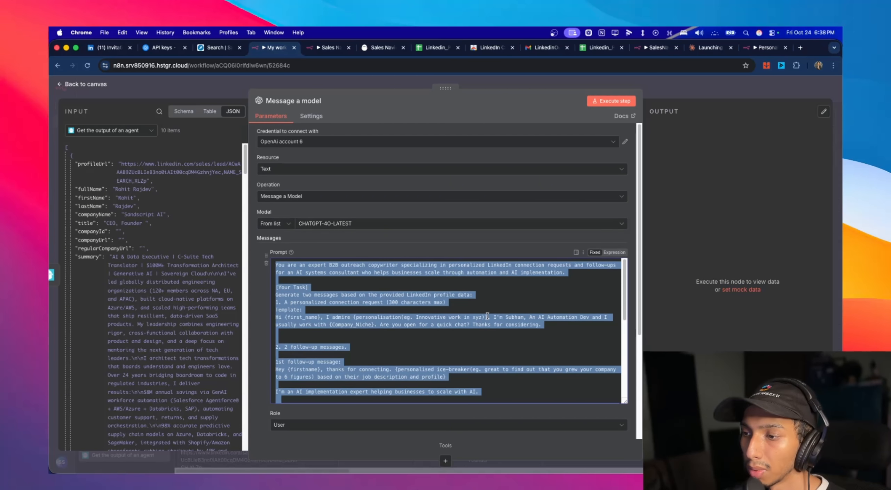
- Review the prompt's connection request template, its personalisation placeholder and the two follow-up message templates
click(487, 316)
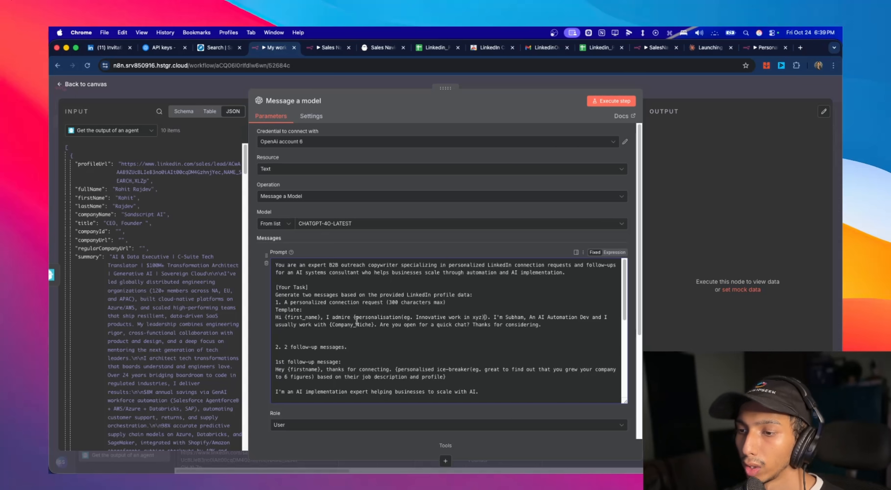
mouse_move(355, 317)
mouse_down()
mouse_move(522, 325)
mouse_move(353, 314)
mouse_up()
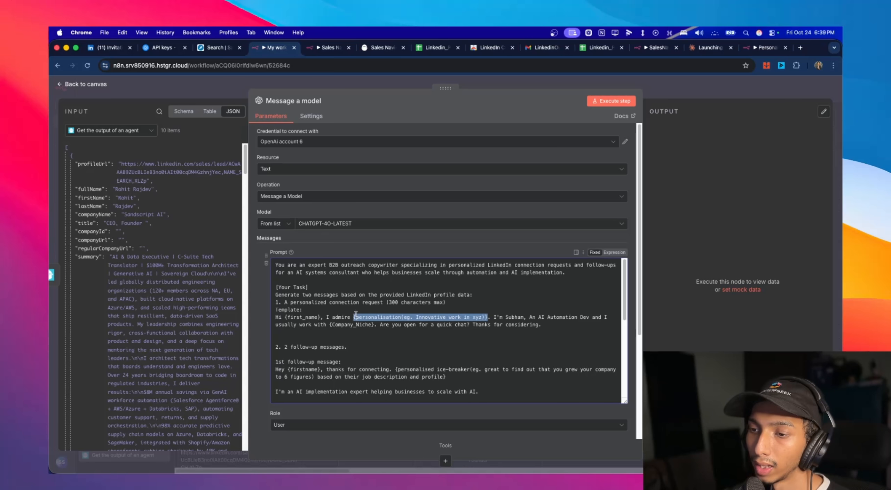
click(354, 315)
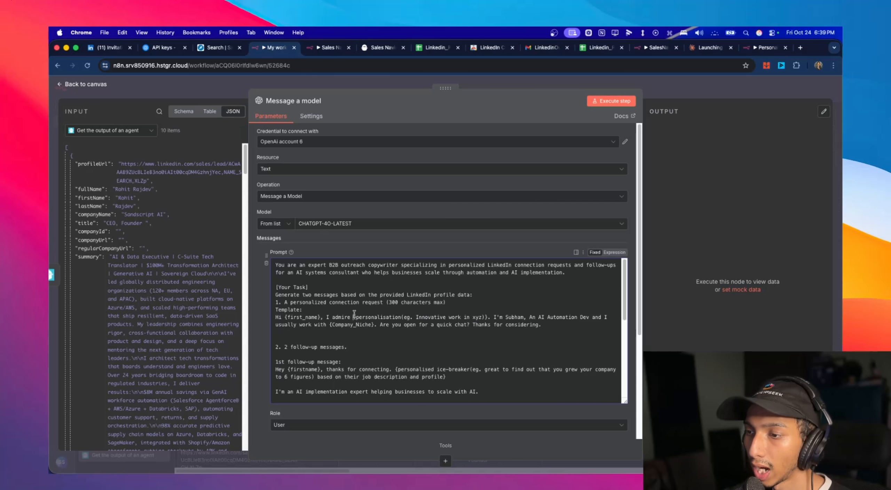
drag(354, 317, 490, 316)
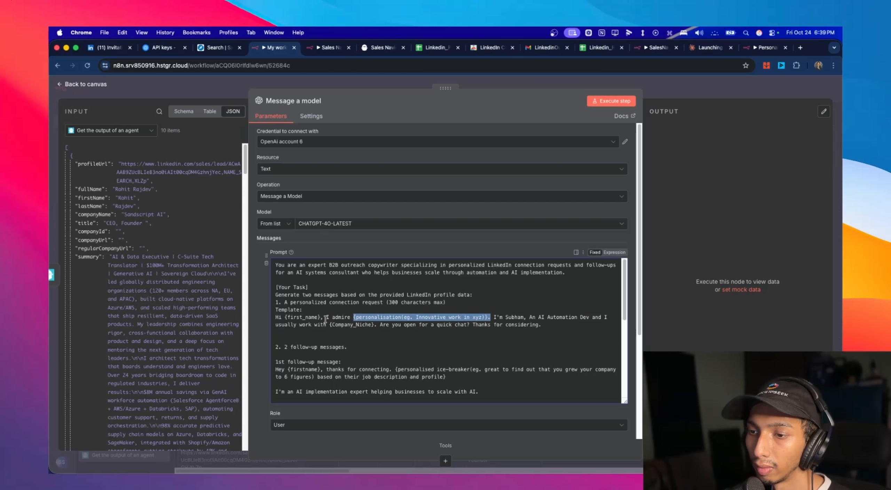
mouse_move(325, 317)
mouse_down()
mouse_move(350, 318)
mouse_move(331, 318)
mouse_up()
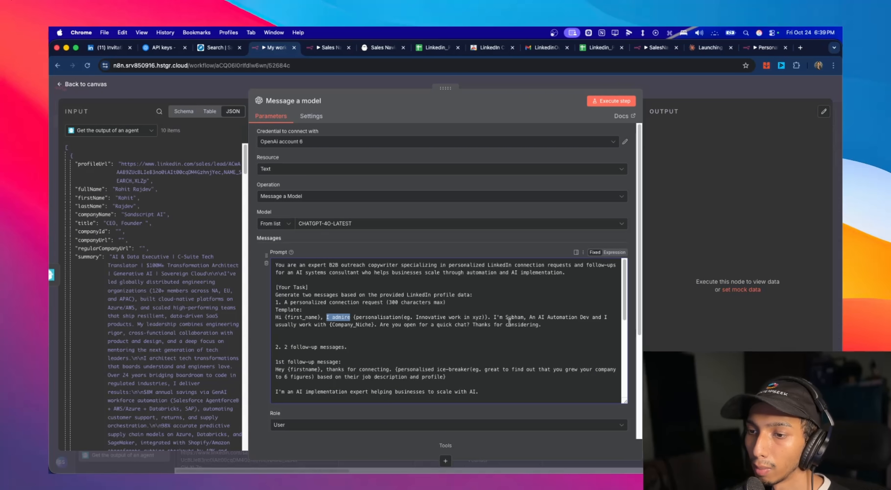
scroll(509, 322, down, 3)
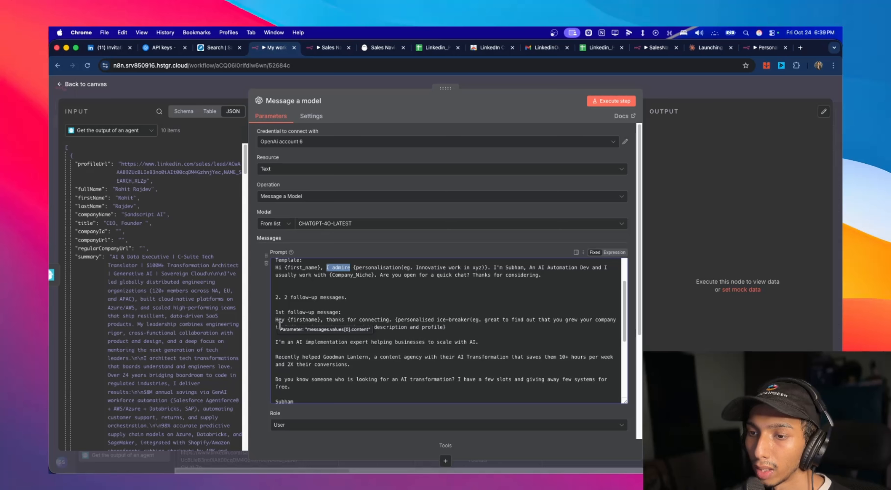
click(508, 336)
drag(276, 342, 364, 389)
scroll(386, 363, down, 5)
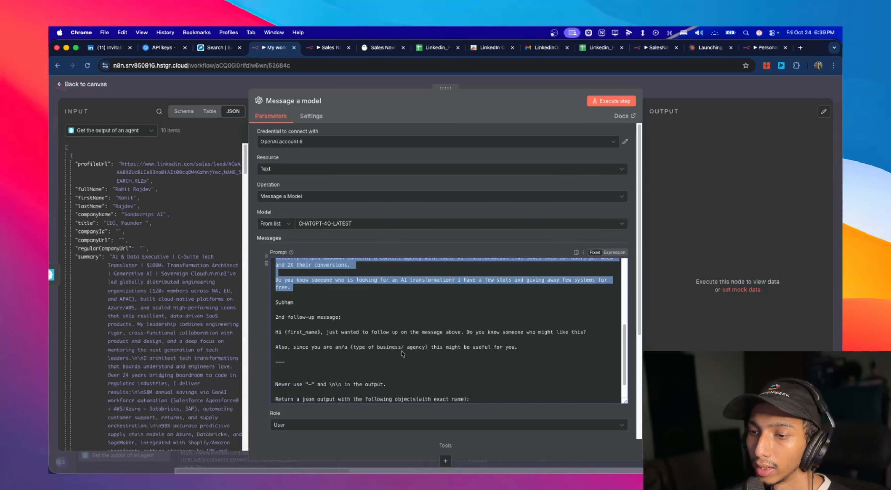
drag(276, 332, 321, 335)
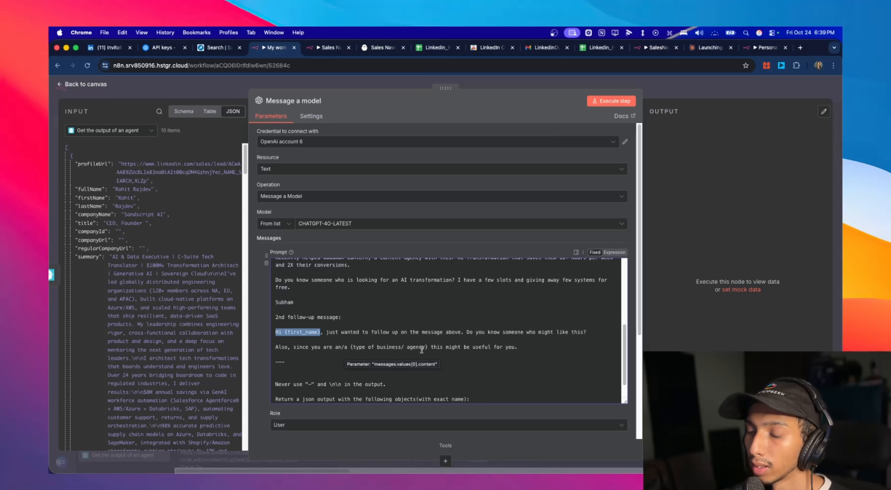
click(457, 347)
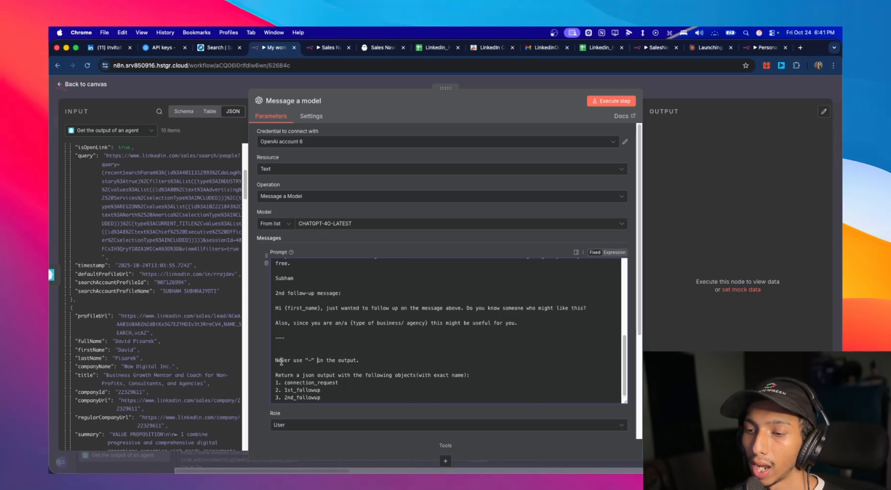
- Prefix the prompt's line Never use "—" in the output with "Note:"
drag(307, 360, 313, 360)
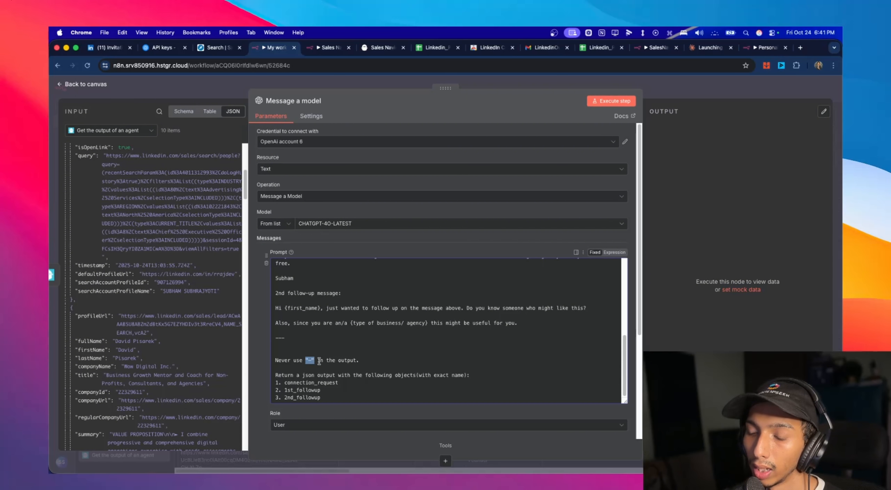
click(345, 360)
triple_click(363, 360)
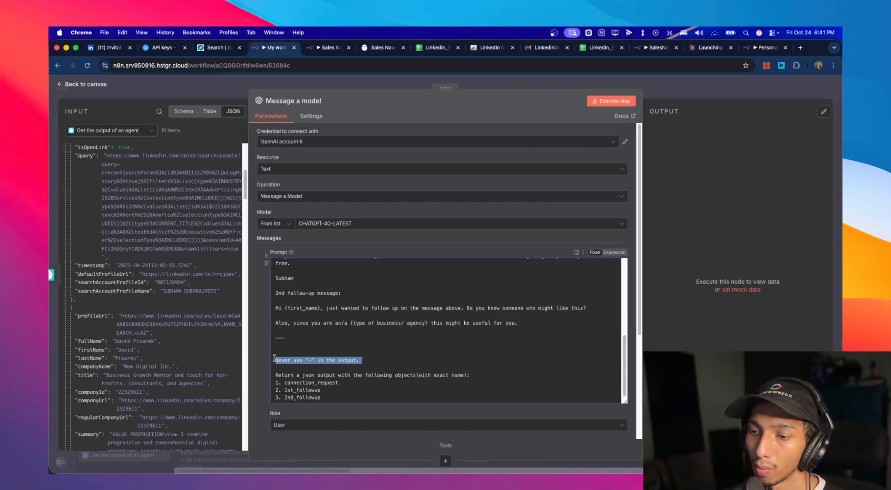
click(311, 359)
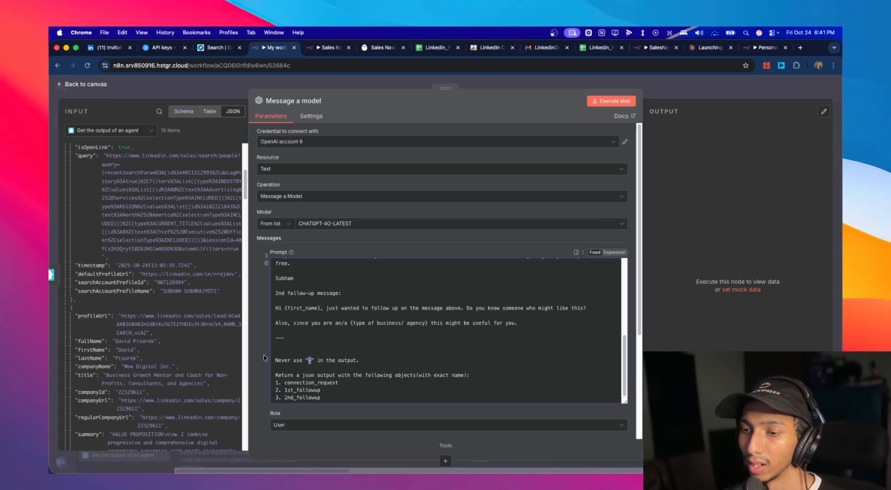
click(276, 360)
text(Note:)
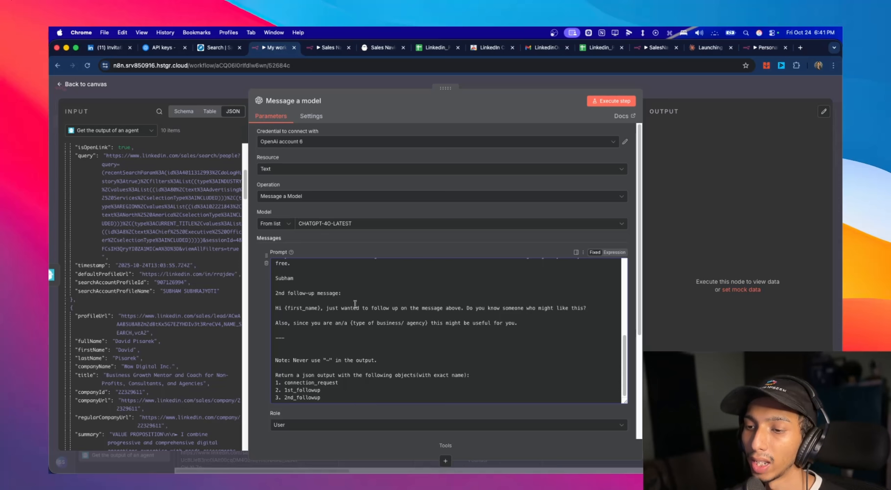
- Set the outreach prompt's role to System and add a second message to the model node
scroll(327, 398, down, 1)
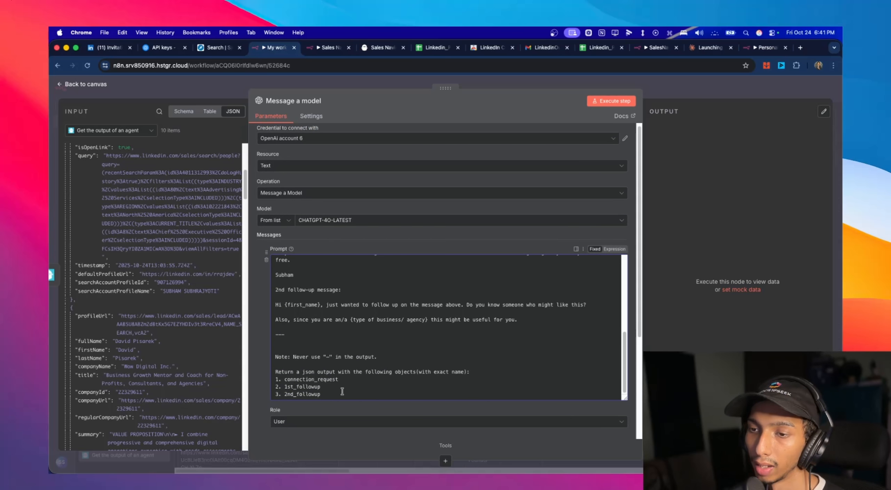
scroll(342, 391, down, 3)
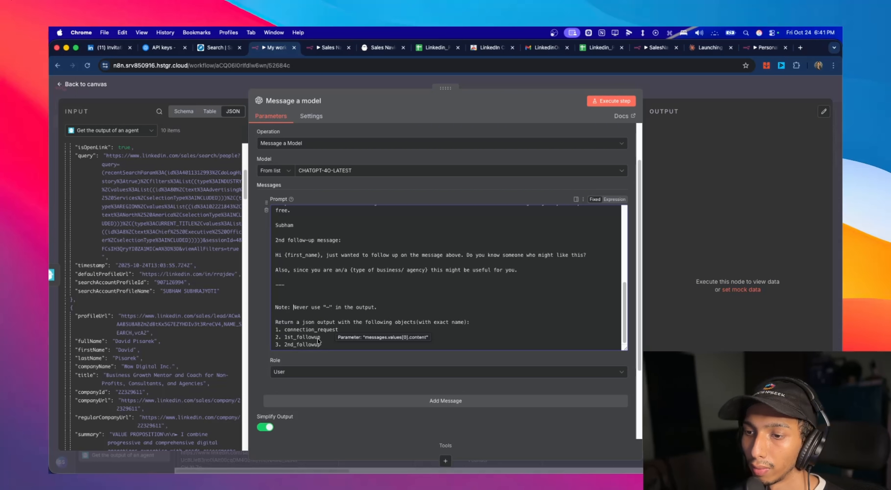
scroll(368, 349, down, 2)
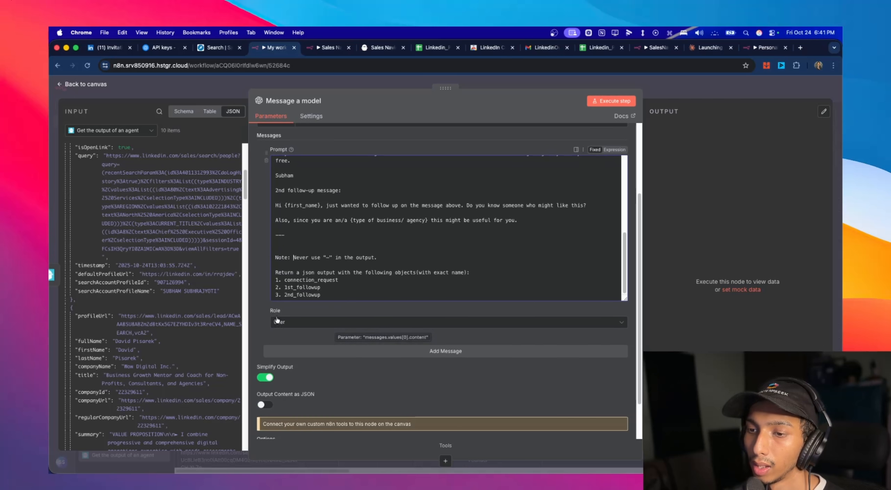
scroll(367, 348, up, 2)
click(299, 372)
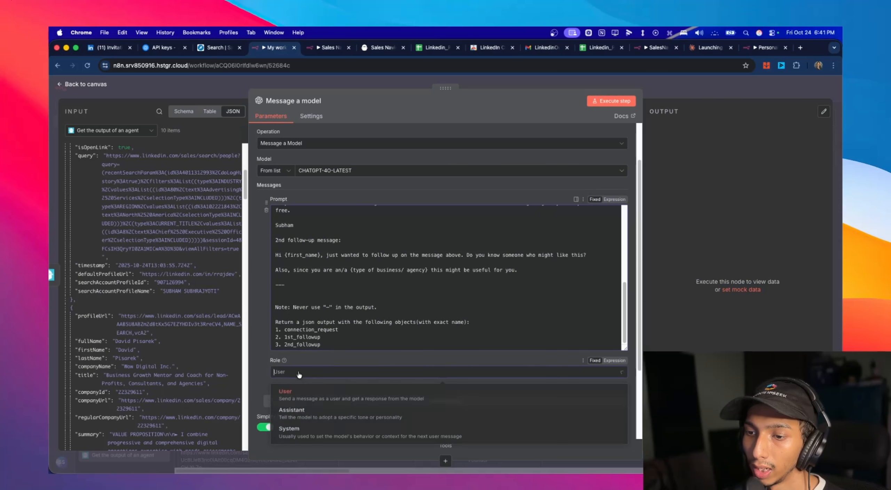
click(324, 427)
click(344, 401)
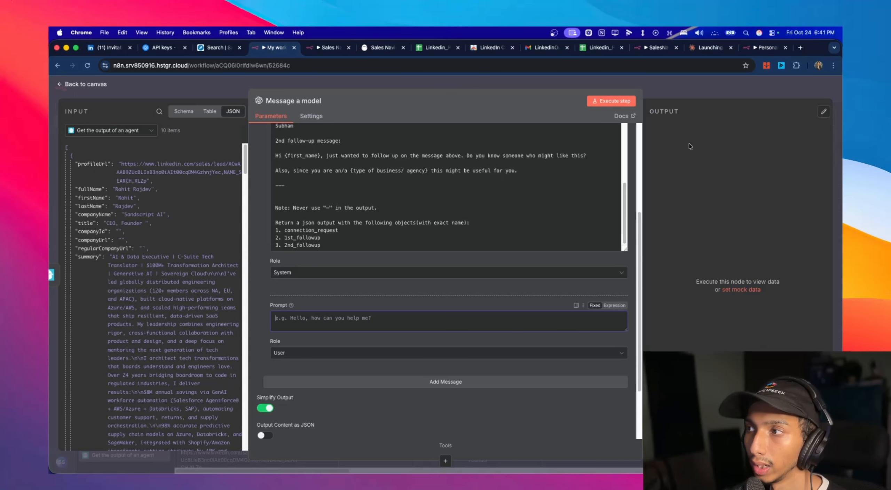
- Copy the user prompt with the fullName, companyName, title, summary, titleDescription and industry expressions from the finished workflow into the new message's prompt
click(759, 47)
scroll(346, 267, down, 2)
click(320, 257)
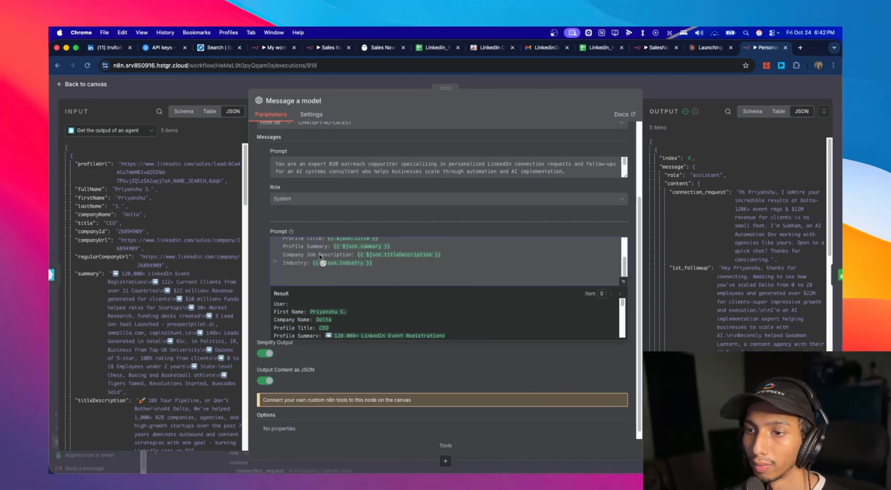
drag(320, 257, 268, 221)
key(super+c)
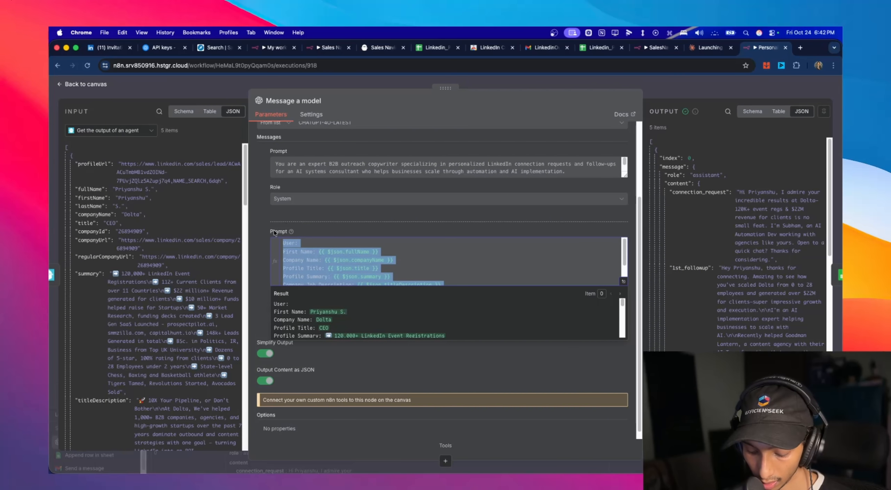
click(271, 47)
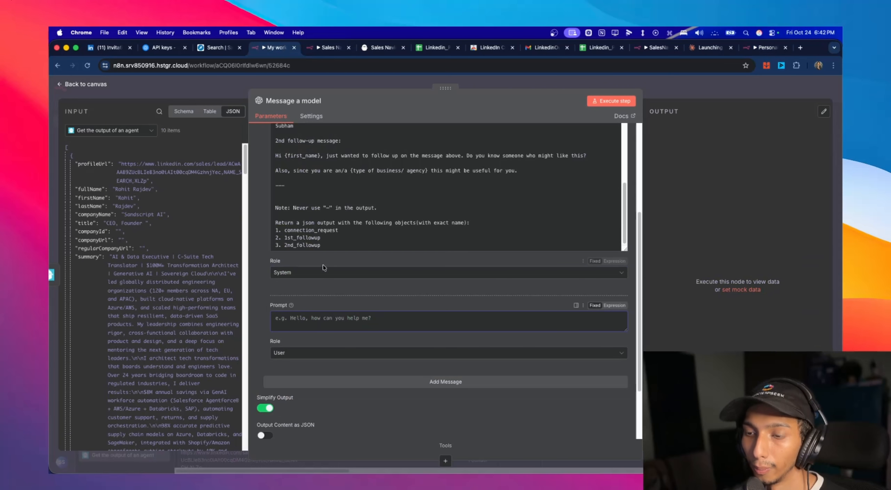
click(324, 320)
key(super+v)
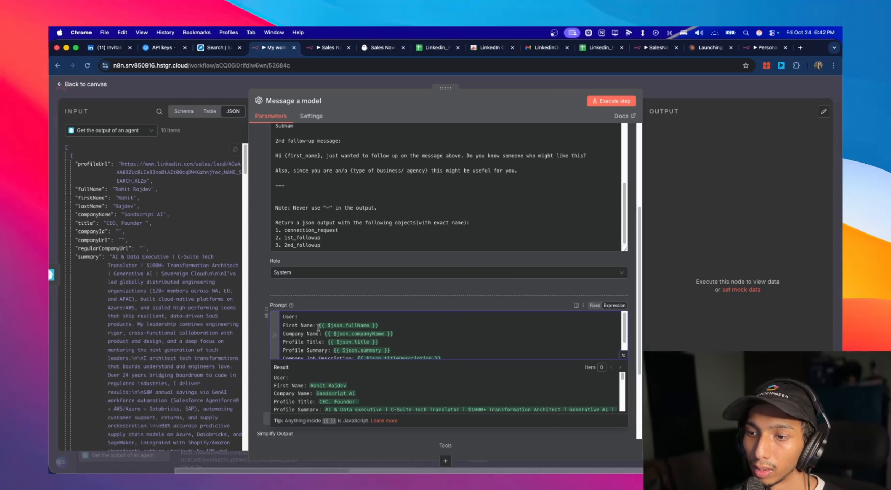
- Compare the lead fields used in the user prompt with the scraped profiles in the node's input data
scroll(321, 344, down, 2)
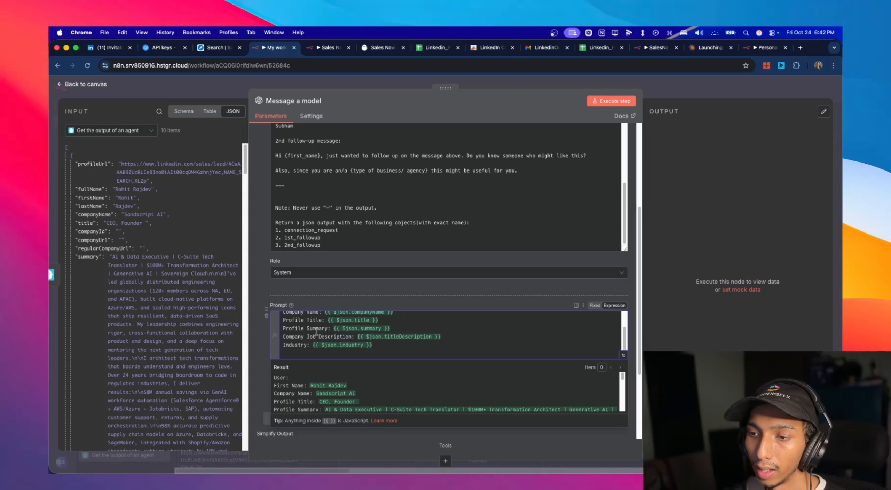
scroll(178, 288, down, 2)
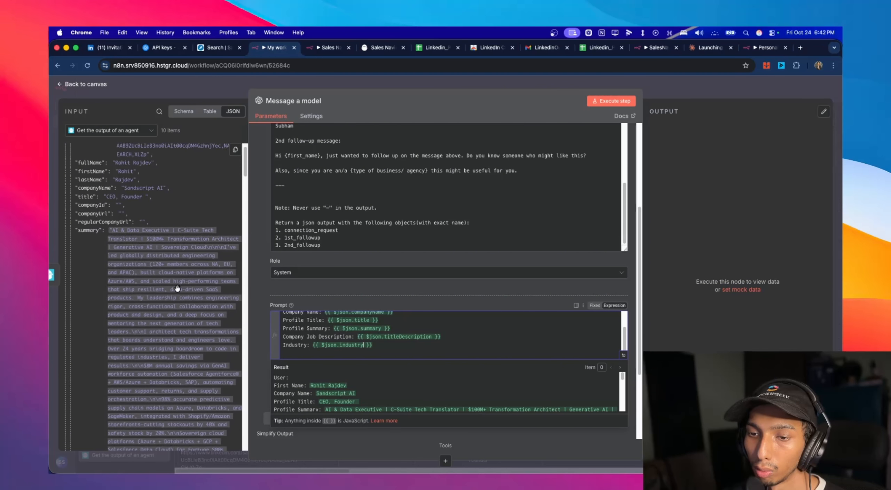
scroll(178, 288, down, 10)
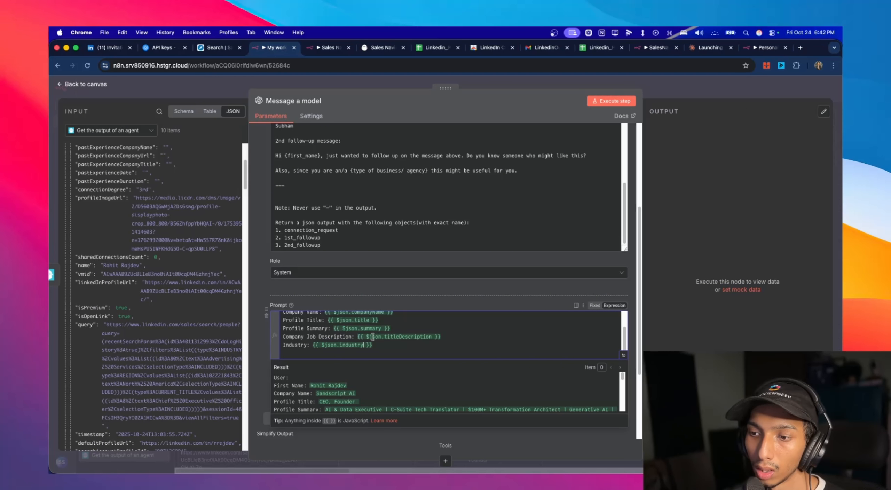
scroll(179, 310, down, 3)
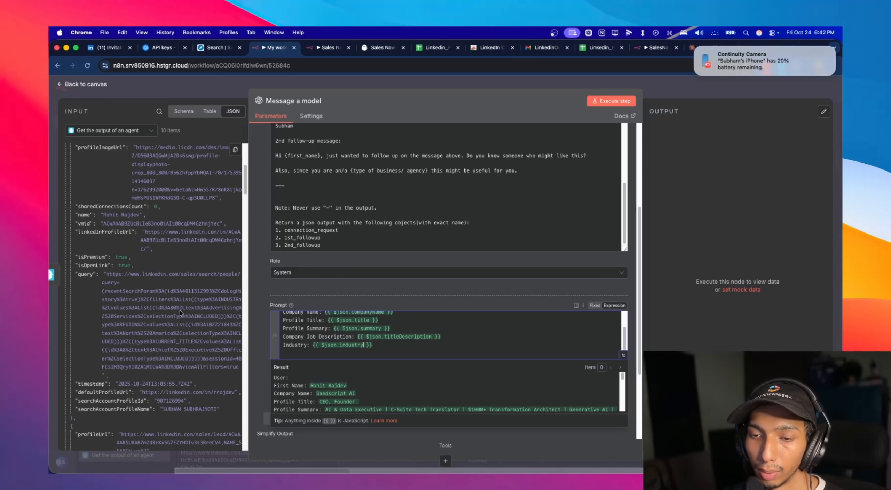
scroll(164, 277, up, 3)
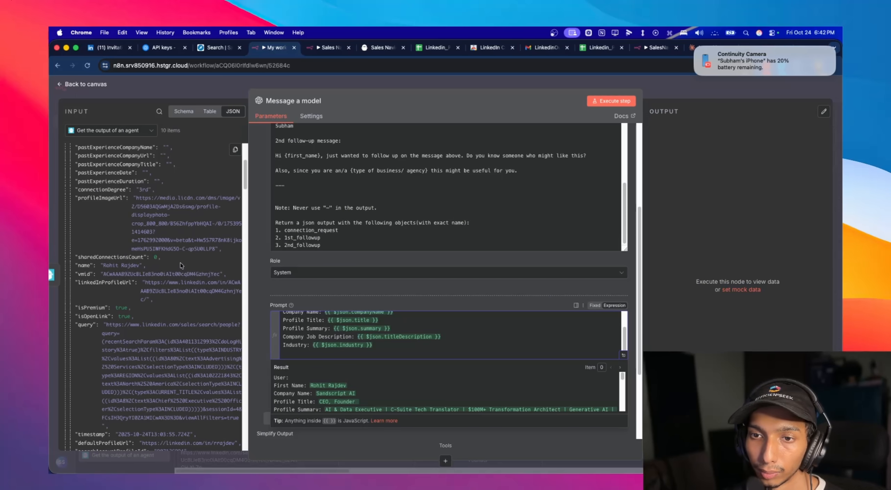
scroll(180, 263, down, 10)
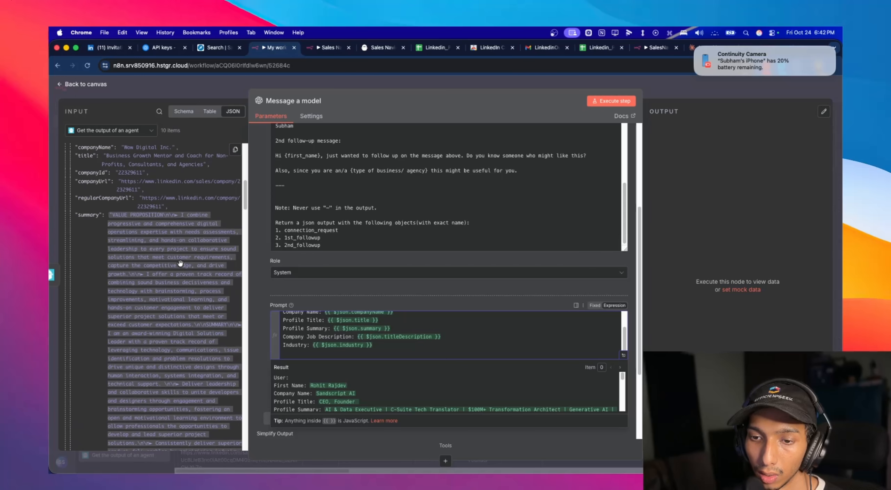
scroll(180, 264, down, 8)
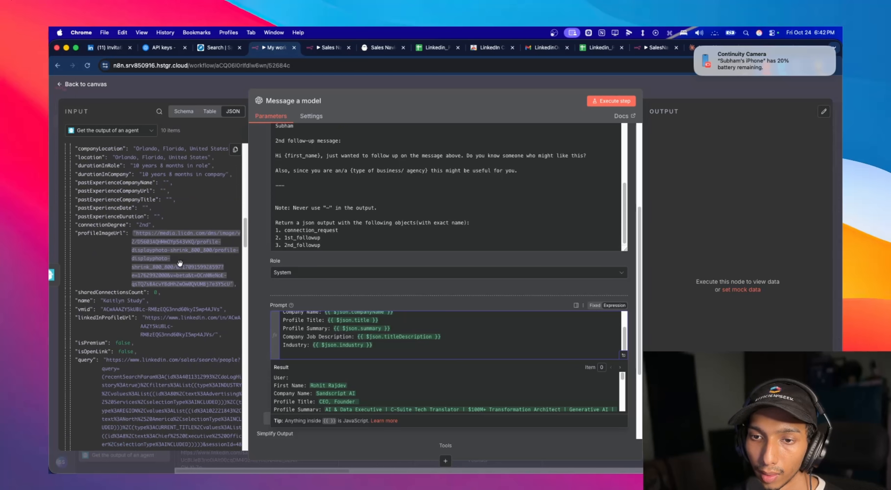
scroll(214, 276, down, 15)
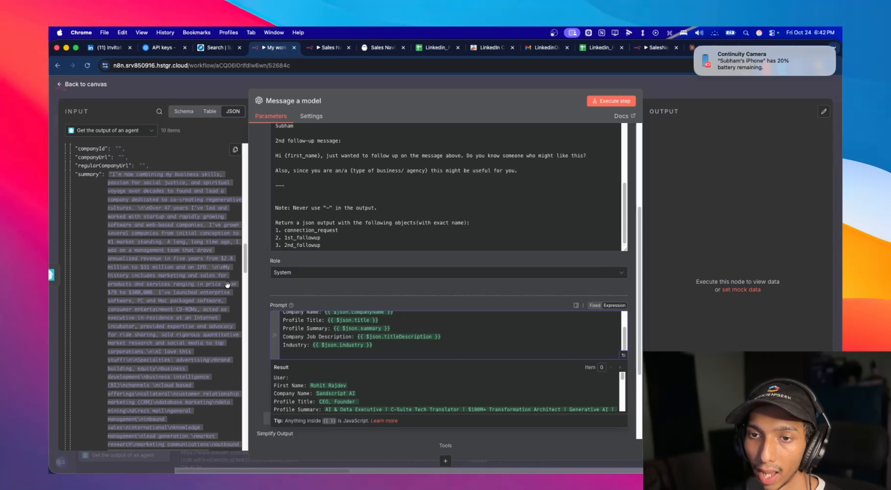
scroll(114, 283, down, 10)
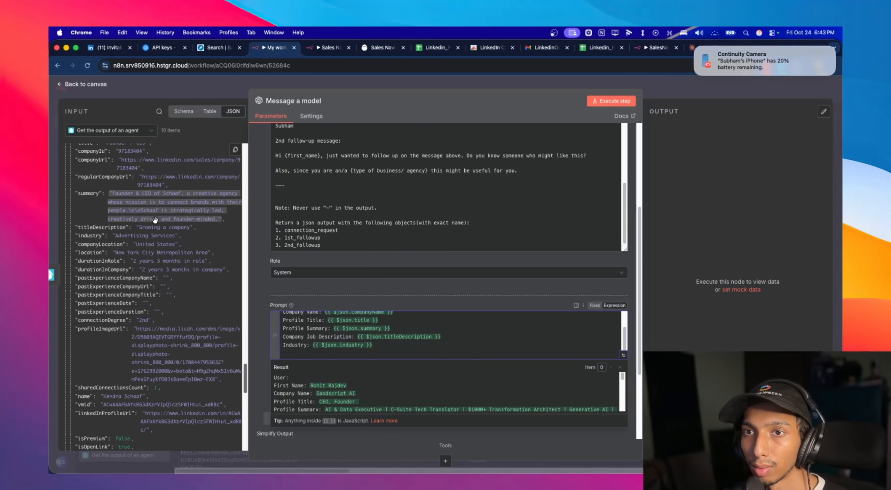
- Open the most recent invitee's LinkedIn profile, read the description under the first experience entry, and return to the n8n workflow
click(109, 55)
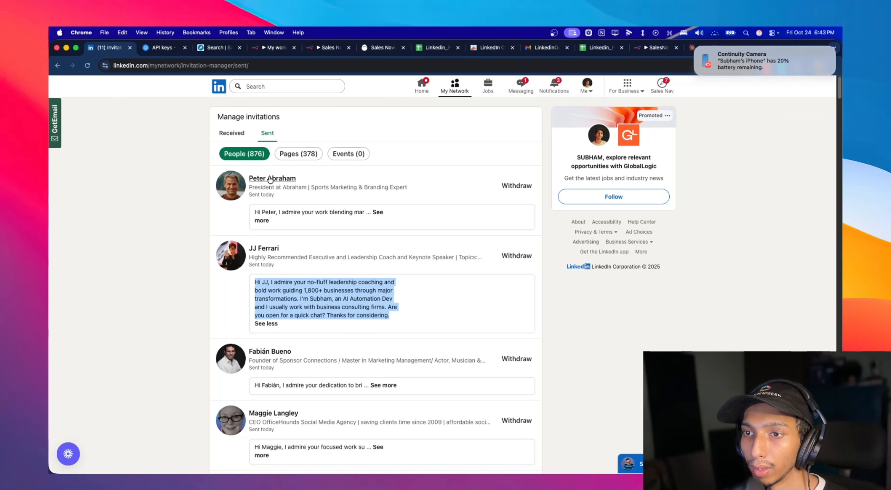
scroll(401, 271, down, 3)
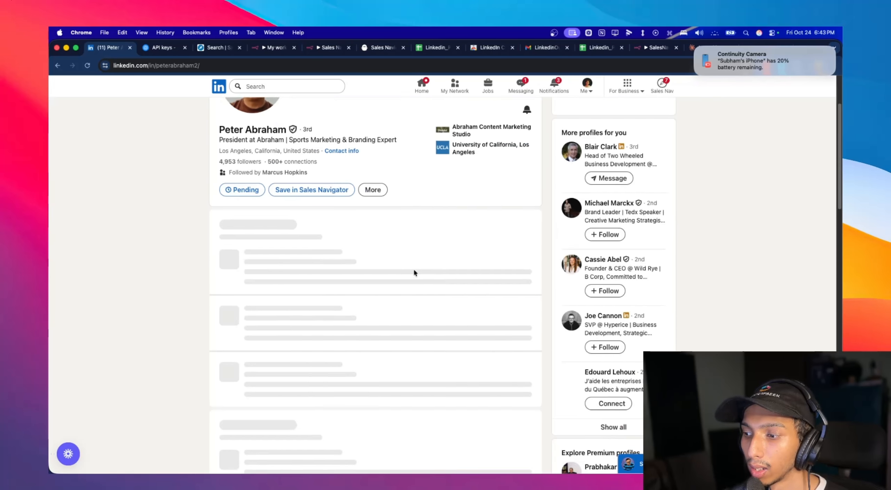
scroll(351, 241, down, 15)
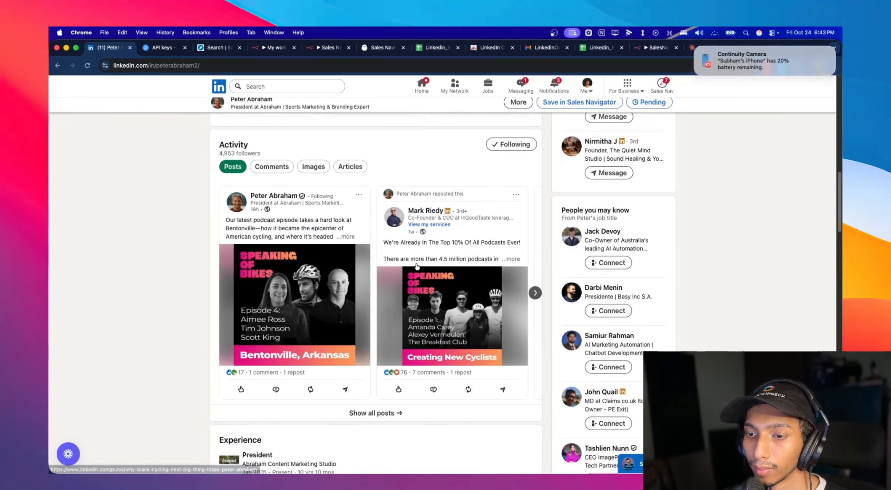
scroll(515, 243, up, 10)
scroll(519, 243, down, 9)
drag(339, 291, 242, 290)
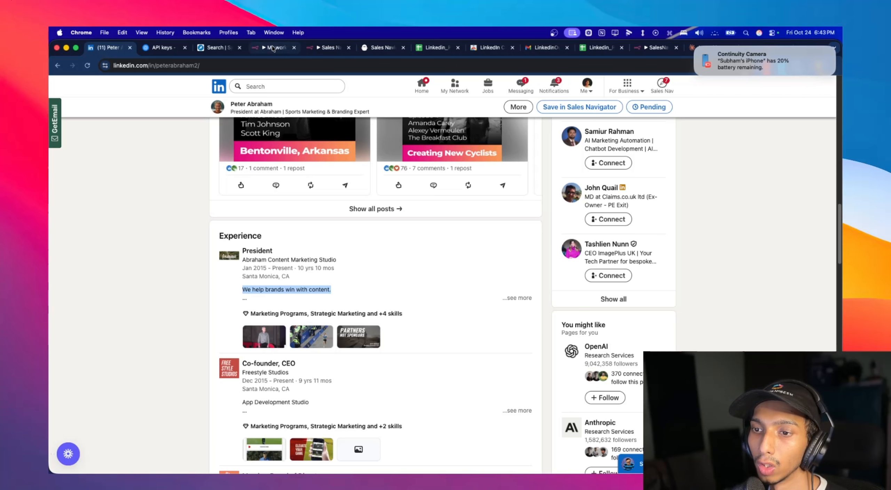
click(319, 49)
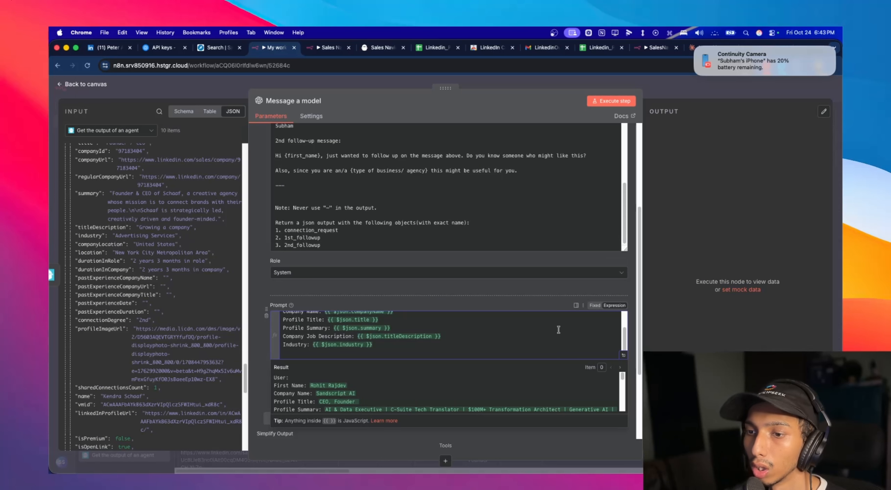
- Review the user message in the model node and the scraped lead data output by Get the output of an agent
scroll(559, 330, up, 3)
scroll(403, 308, down, 3)
click(278, 356)
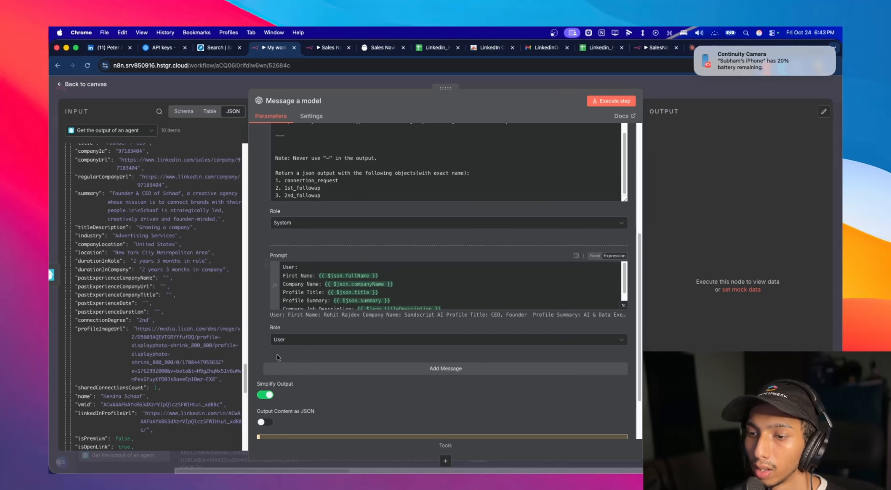
click(105, 99)
double_click(549, 261)
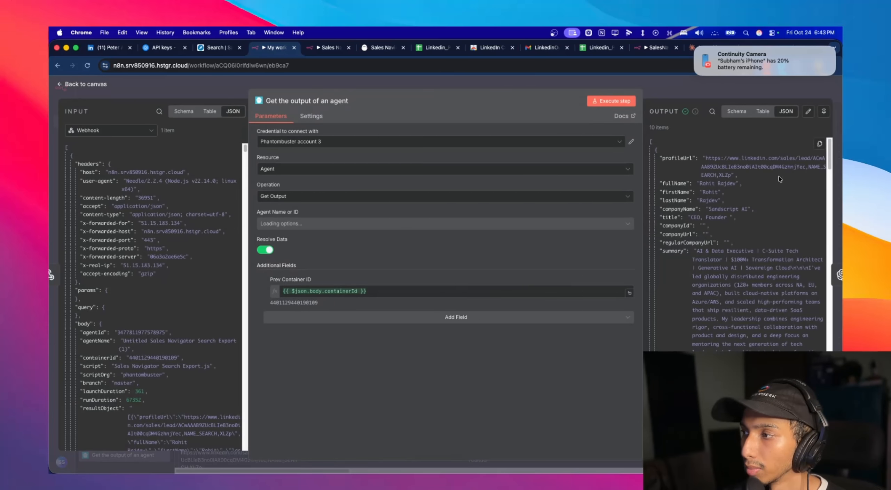
click(71, 84)
double_click(647, 260)
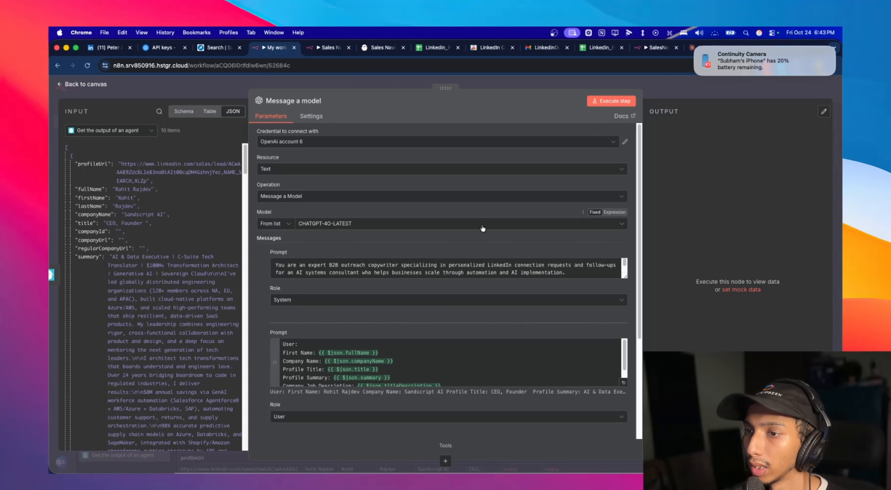
- Enable Output Content as JSON for the Message a model node and restart its test run
click(614, 101)
scroll(417, 294, down, 5)
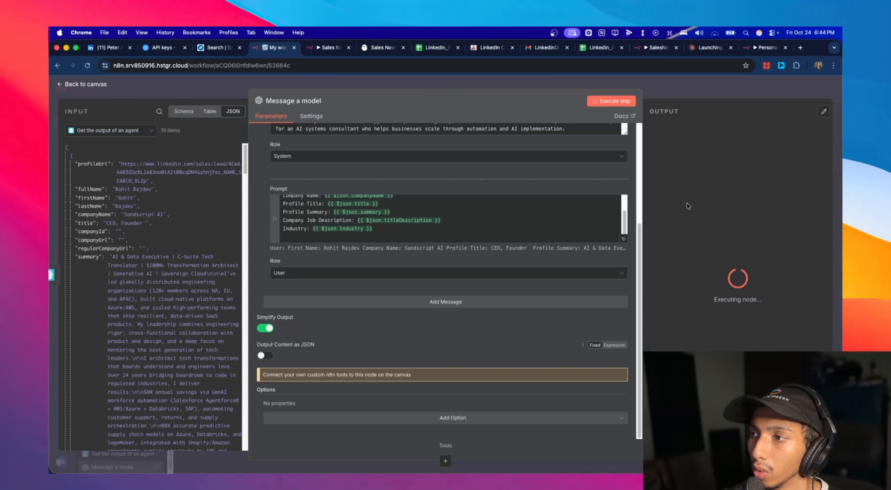
click(269, 358)
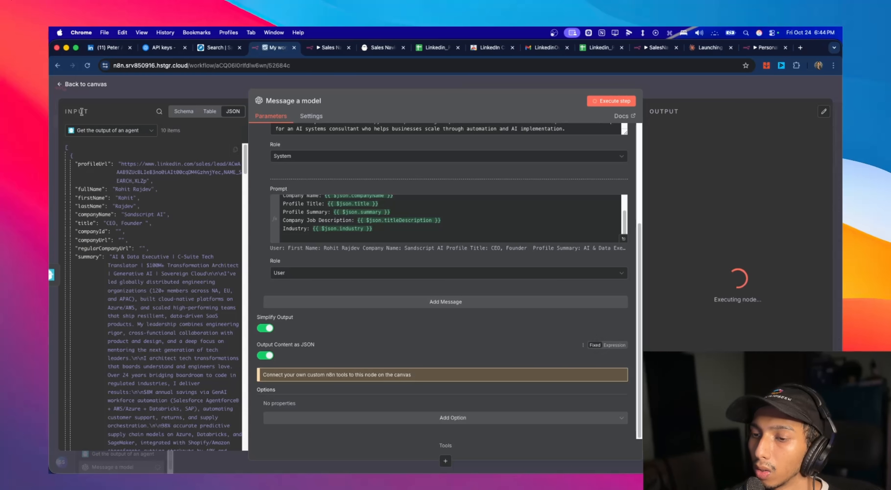
click(77, 85)
click(501, 392)
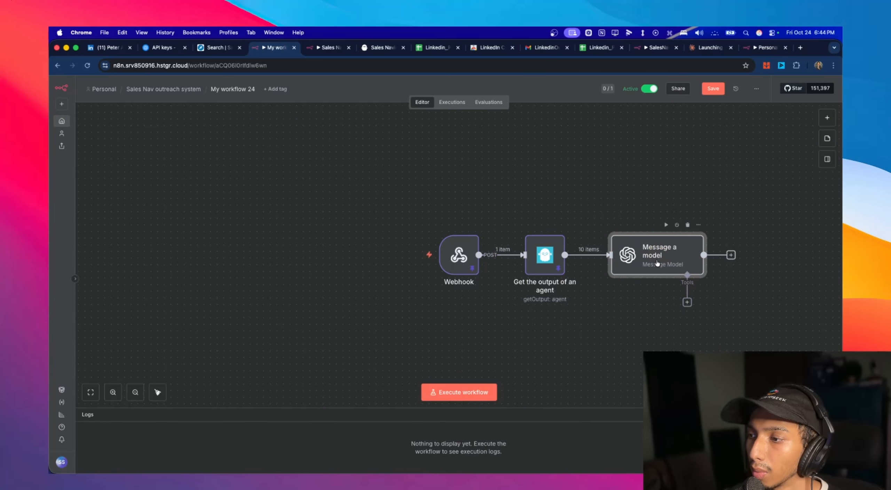
double_click(657, 256)
scroll(738, 254, down, 3)
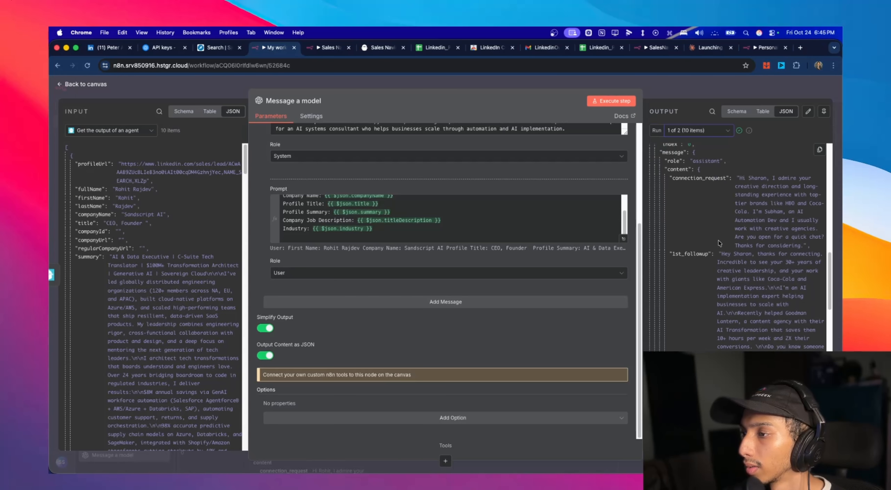
- Pin the output data of the Message a model node's second run and return to the canvas
click(89, 87)
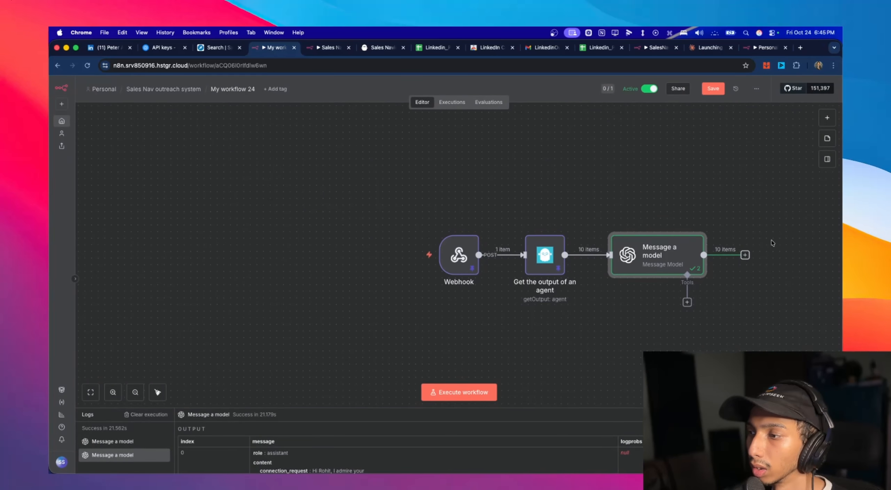
double_click(654, 260)
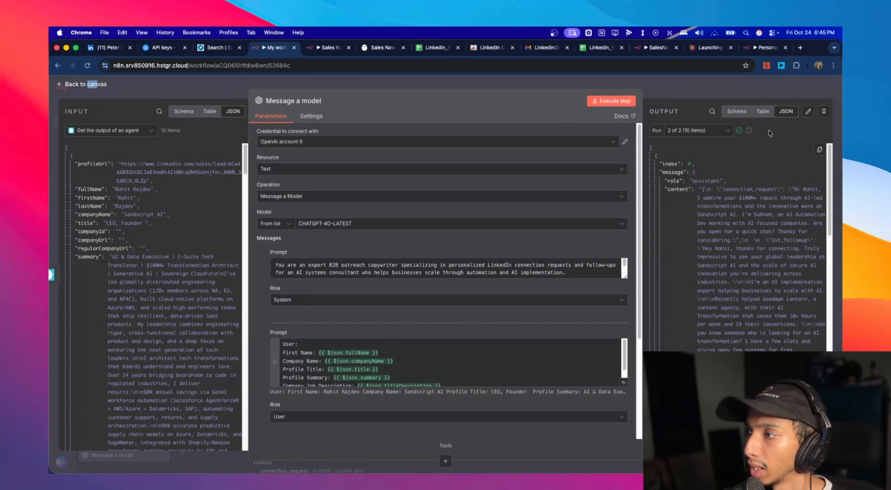
click(825, 113)
click(71, 84)
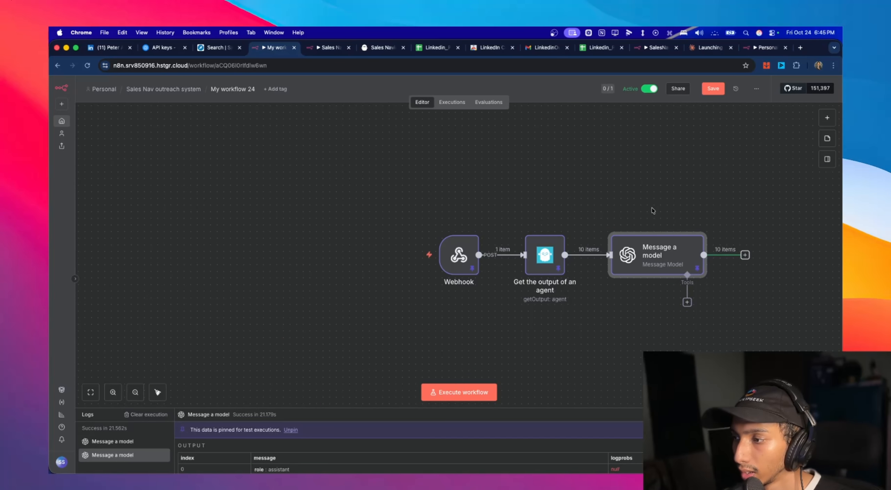
- Add a Google Sheets node with the Append row in sheet action after Message a model
scroll(652, 207, right, 8)
click(600, 245)
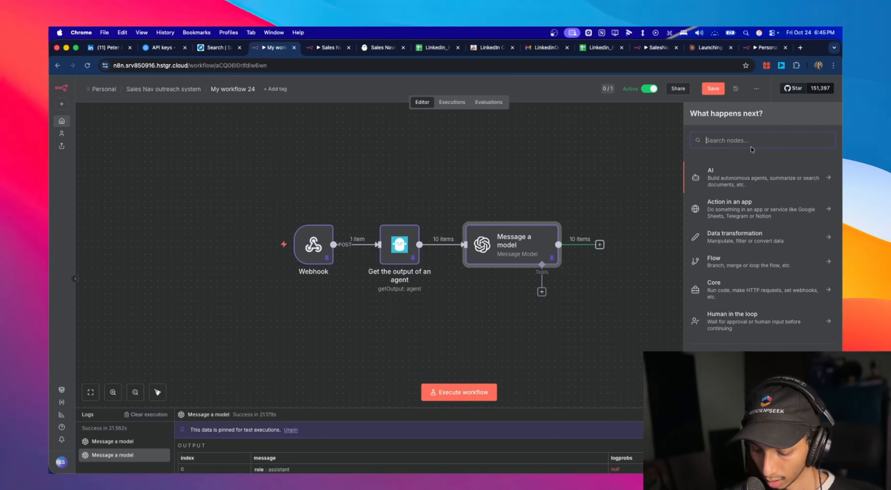
text(sheets)
click(729, 175)
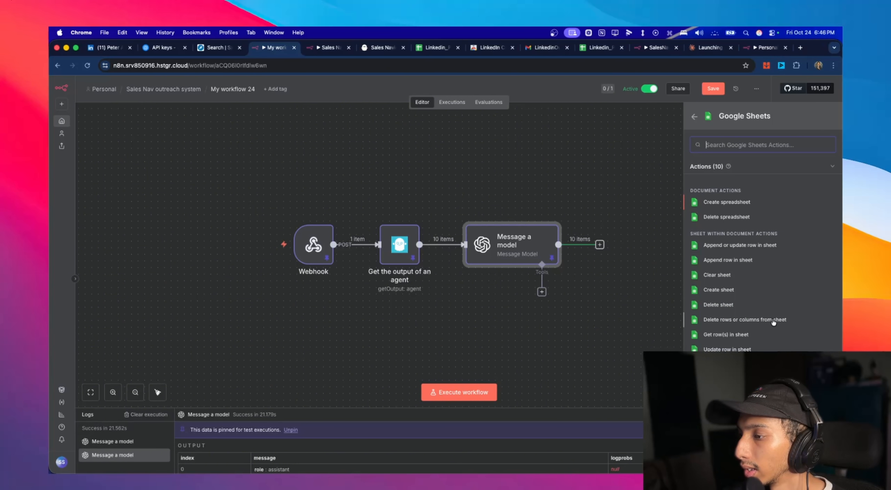
click(762, 261)
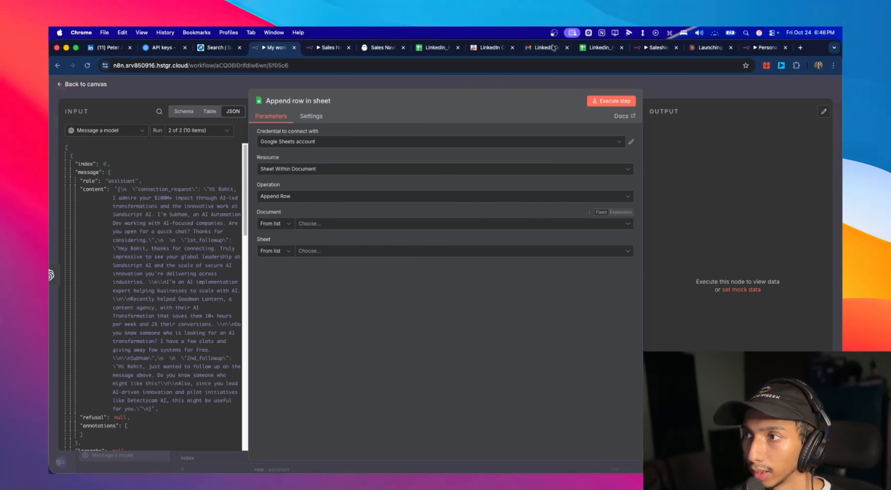
- Check the lead spreadsheet's columns and set the Append row node to document Linkedin_PhantombusterList and sheet Sheet1
click(591, 47)
scroll(442, 160, down, 10)
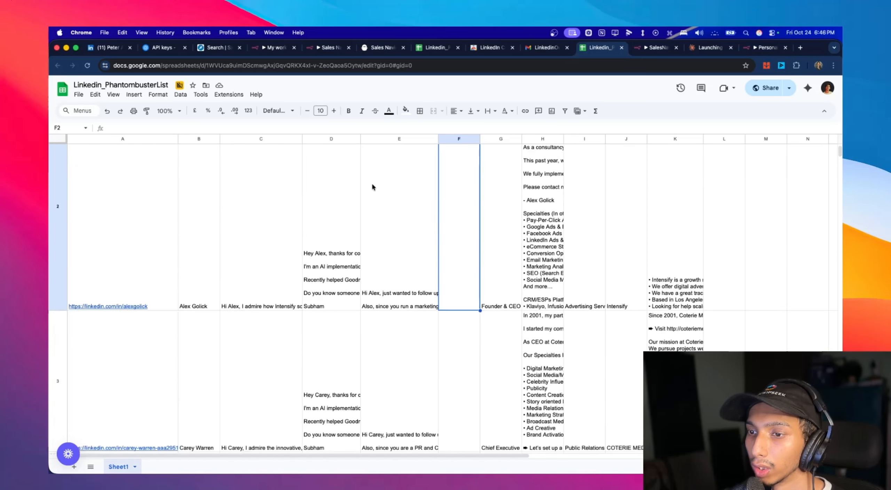
scroll(373, 188, up, 10)
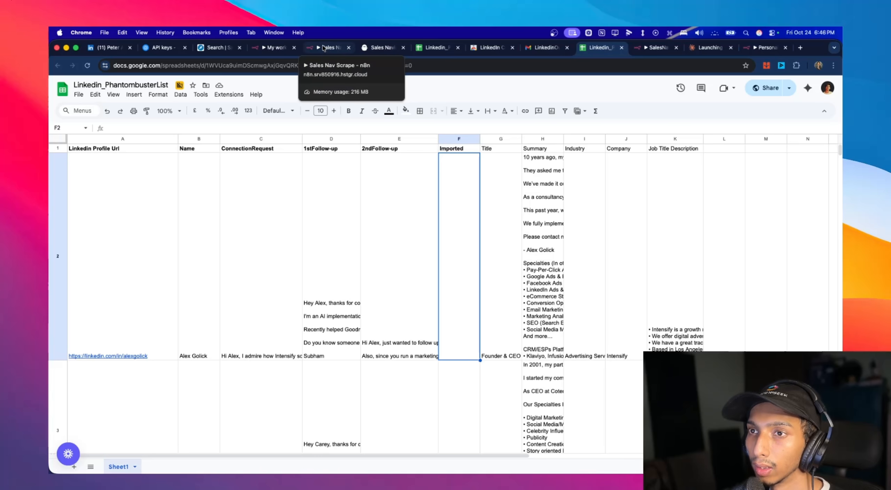
click(276, 46)
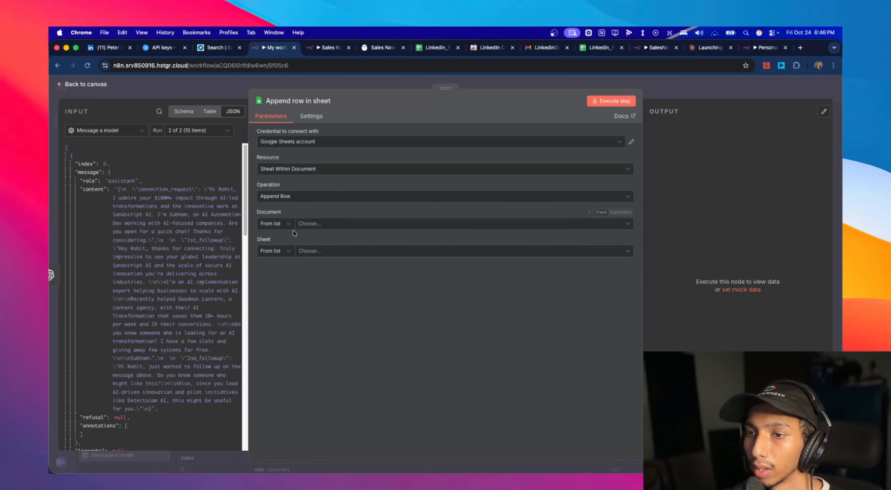
click(318, 228)
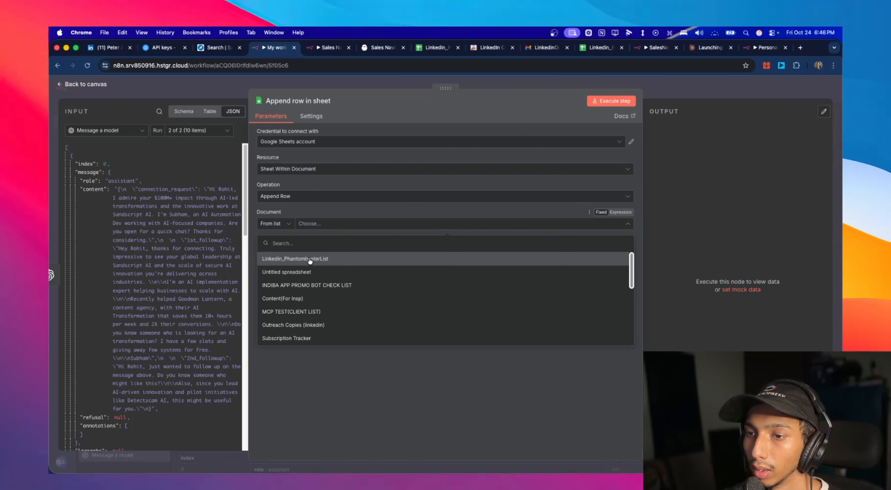
click(310, 259)
click(308, 251)
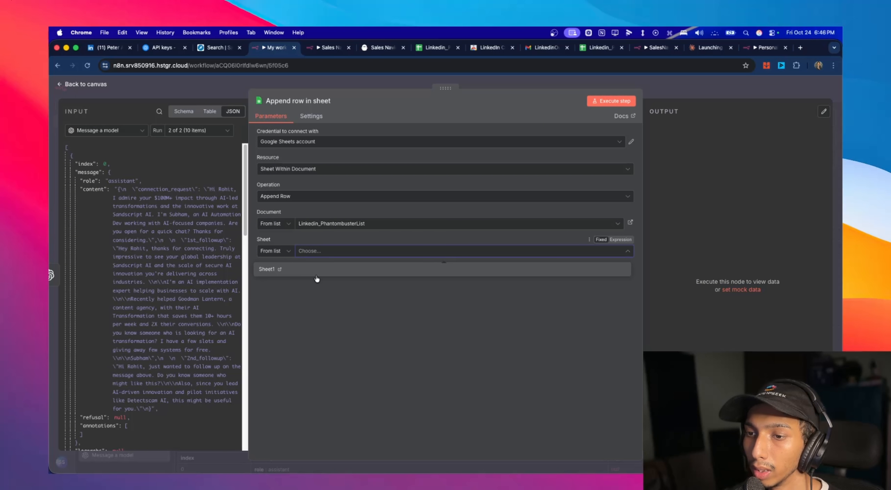
click(316, 274)
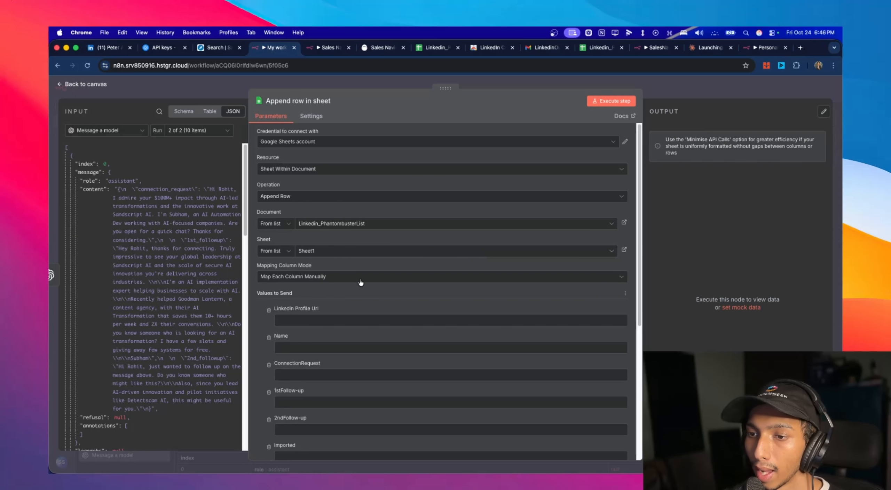
- Map defaultProfileUrl from Get the output of an agent to the Linkedin Profile Url column
scroll(350, 284, down, 8)
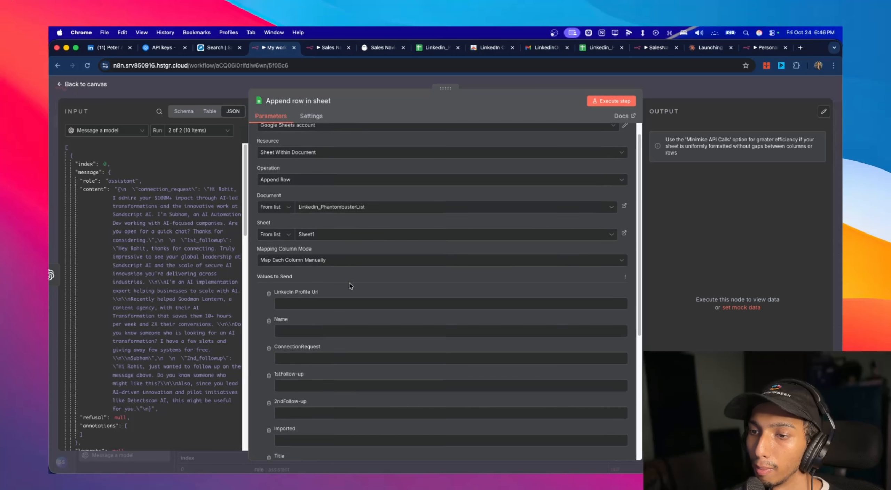
scroll(395, 311, up, 6)
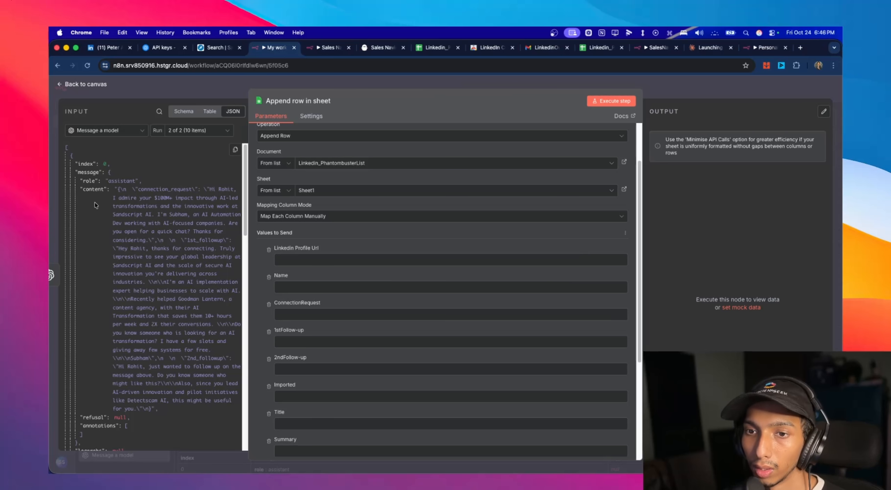
scroll(121, 210, down, 15)
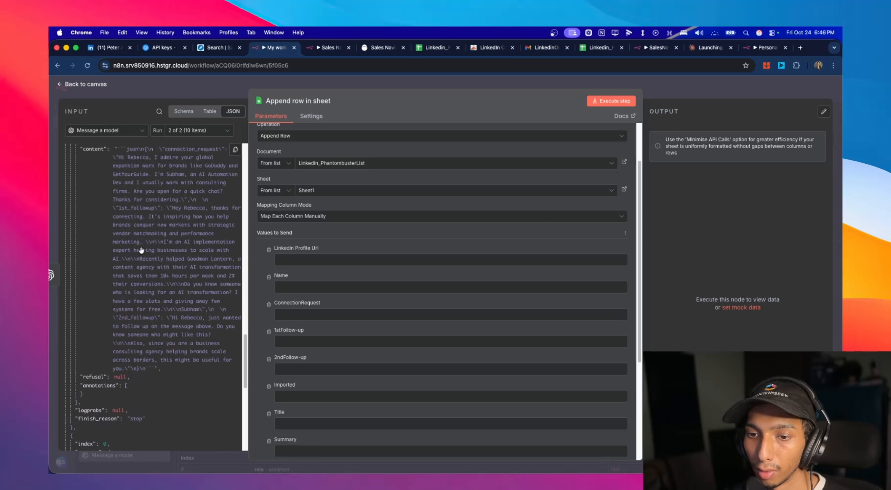
click(140, 130)
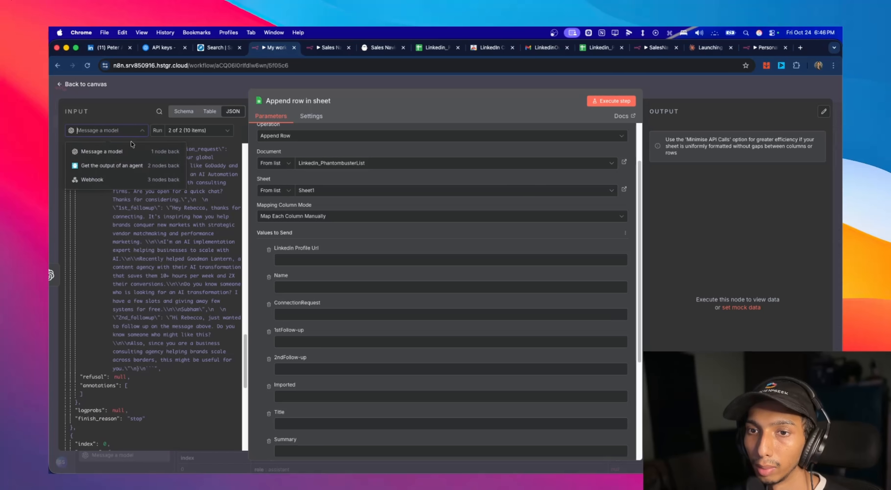
click(135, 172)
scroll(182, 212, up, 10)
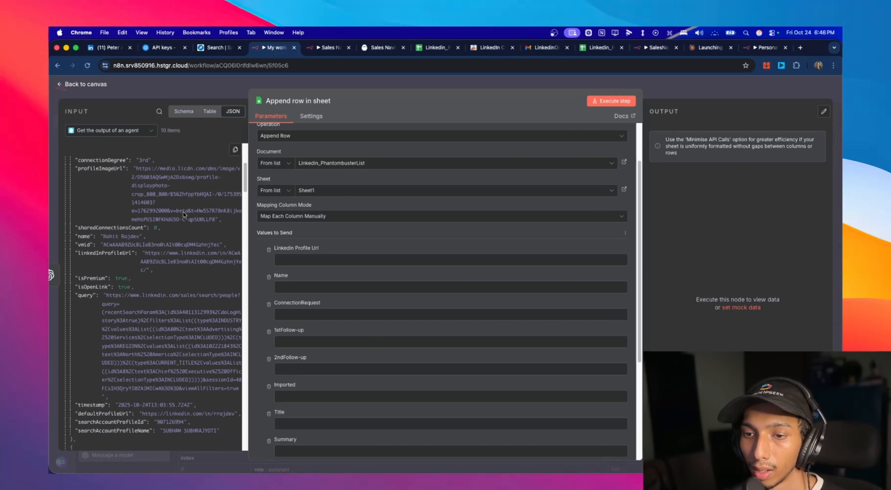
scroll(183, 212, down, 10)
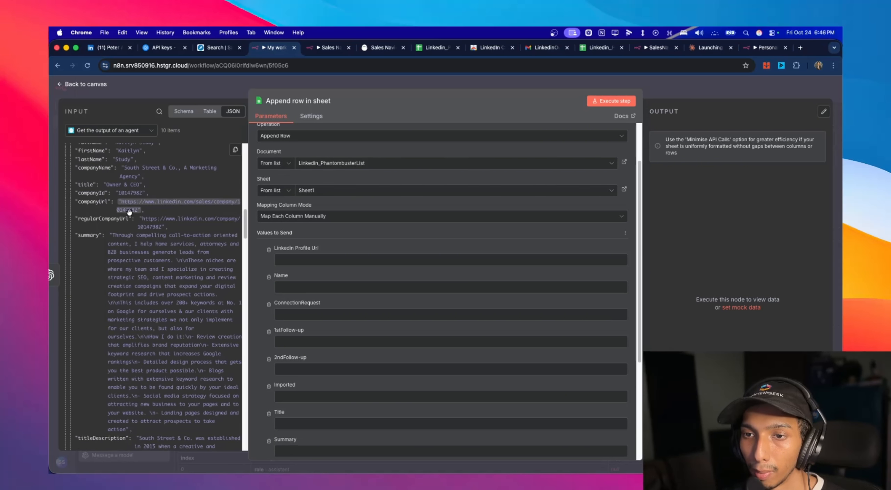
scroll(105, 243, down, 5)
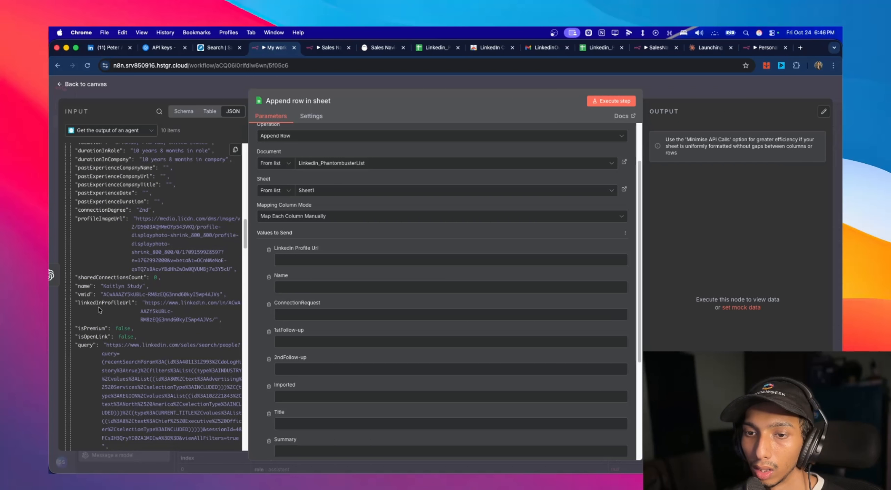
scroll(117, 305, down, 10)
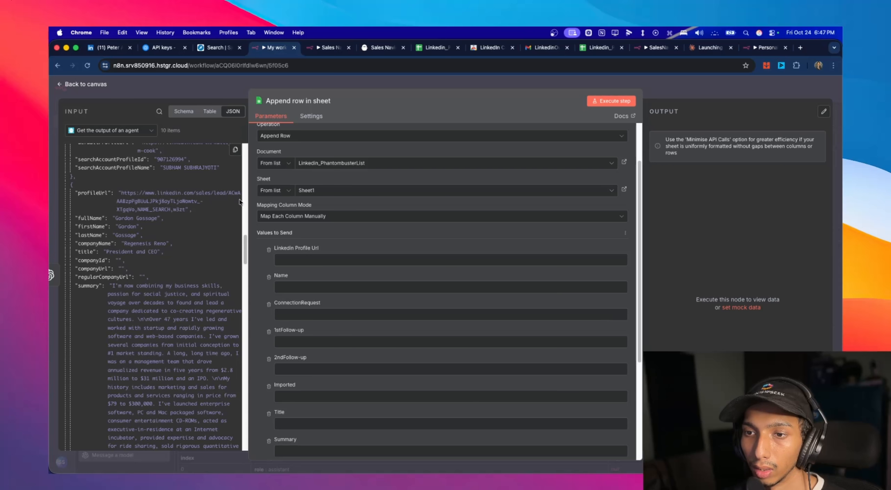
scroll(248, 244, up, 5)
scroll(248, 244, down, 1)
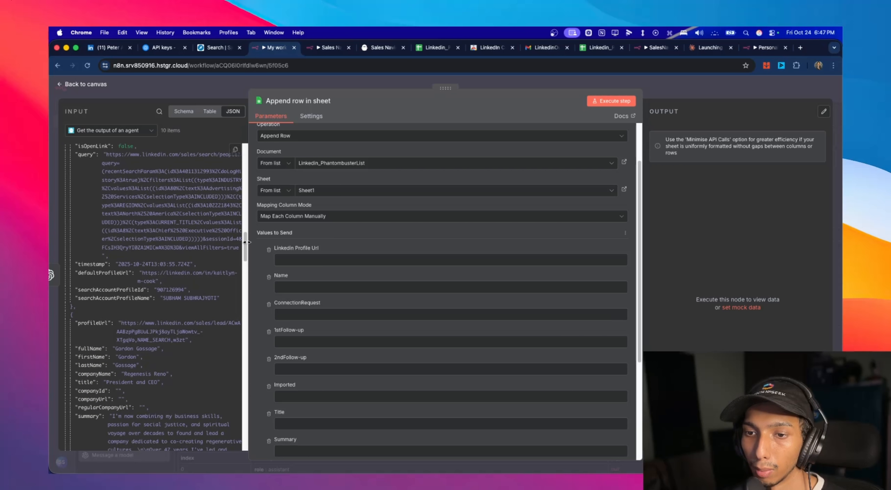
drag(97, 274, 310, 262)
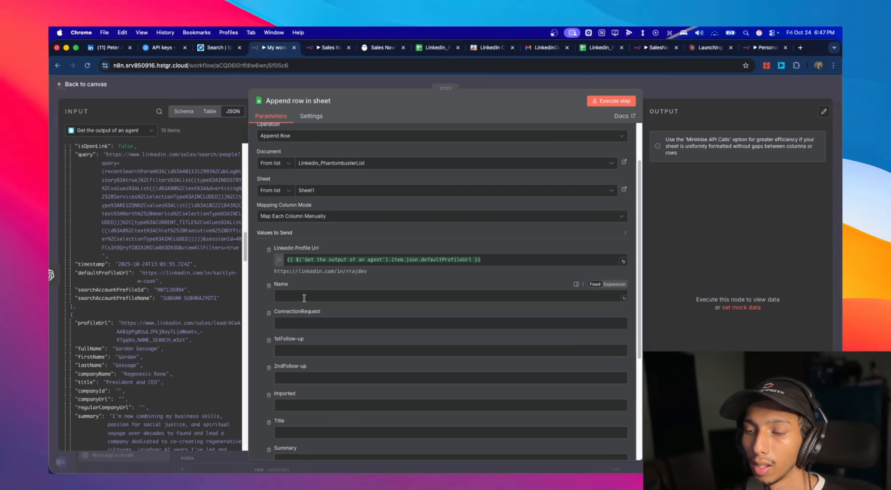
- Map fullName from Get the output of an agent to the Name column
scroll(157, 280, up, 15)
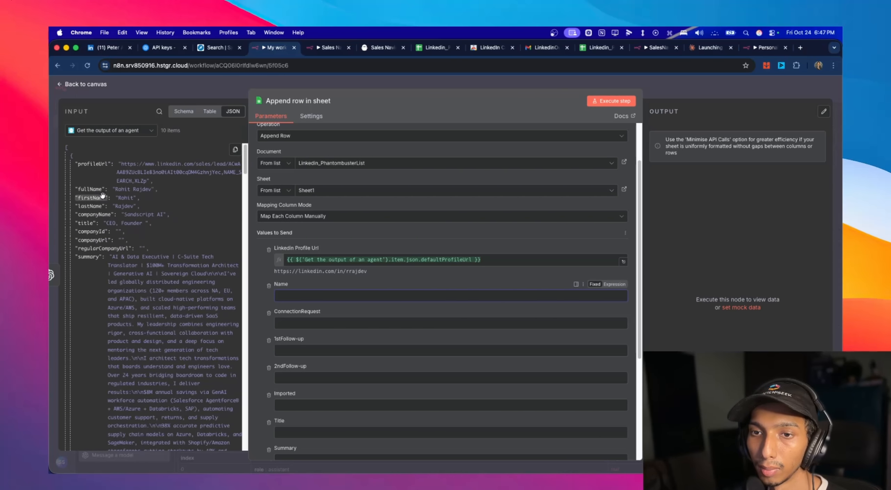
drag(90, 189, 315, 310)
drag(315, 310, 315, 296)
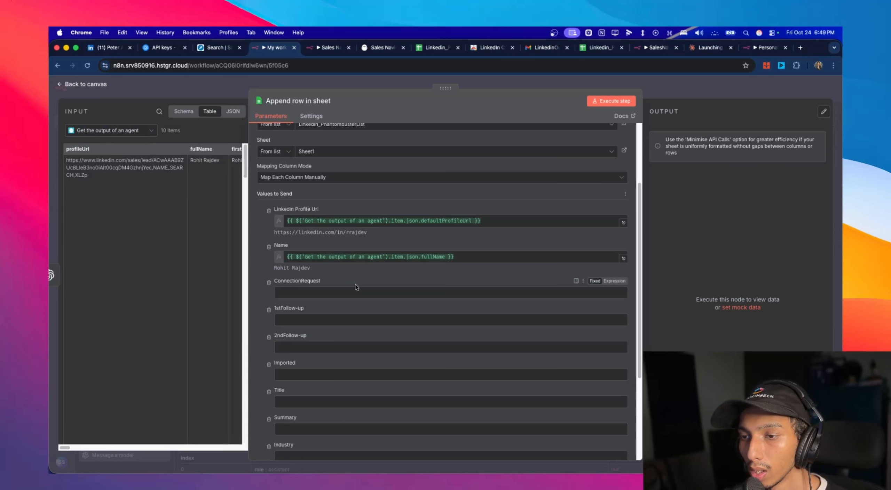
- Check the message content supplied by Message a model, and unpin that node's output data
click(140, 134)
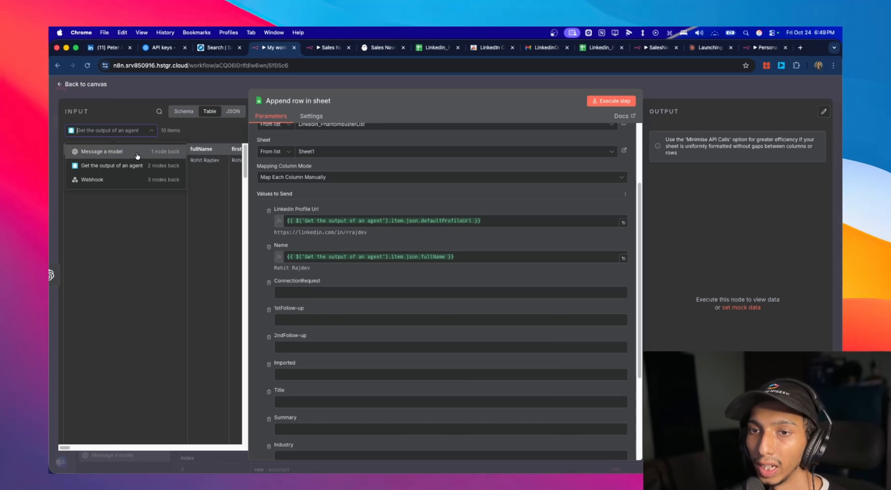
click(138, 152)
scroll(165, 205, down, 5)
scroll(164, 205, up, 5)
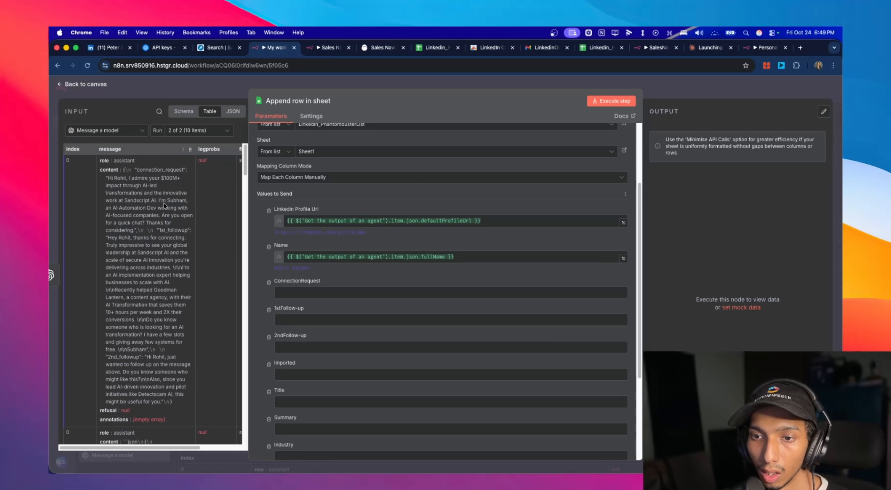
drag(121, 173, 127, 410)
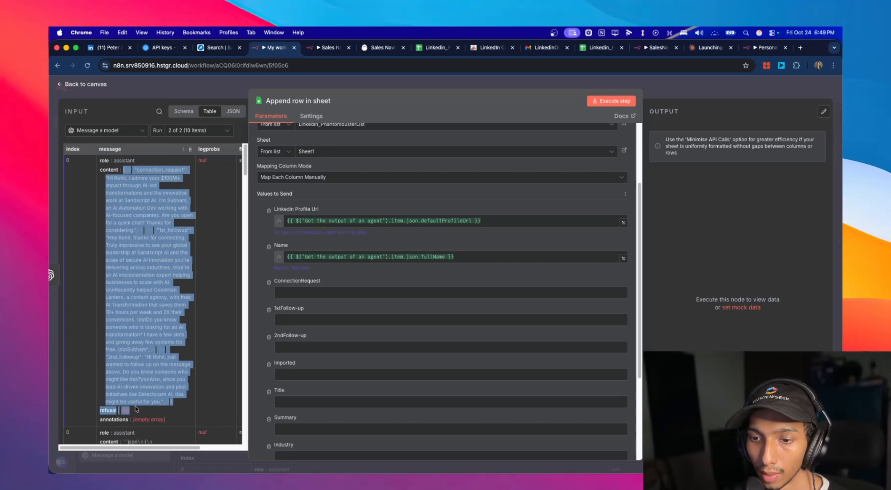
click(67, 85)
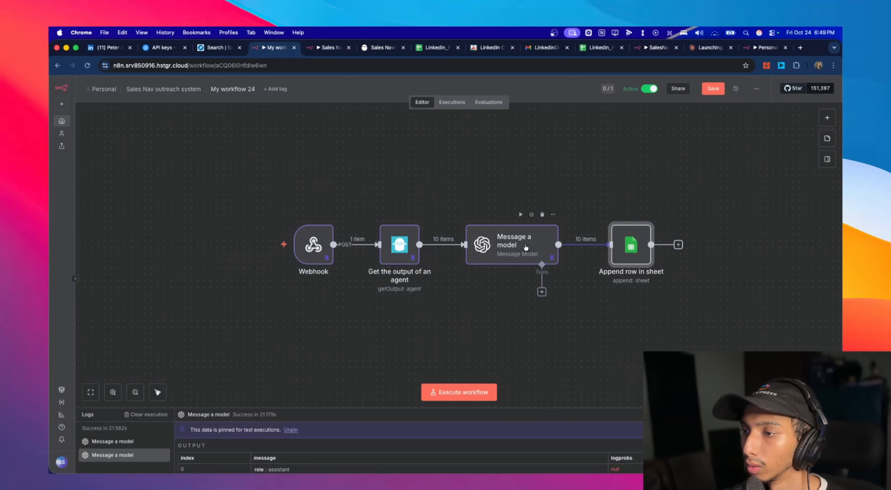
double_click(525, 246)
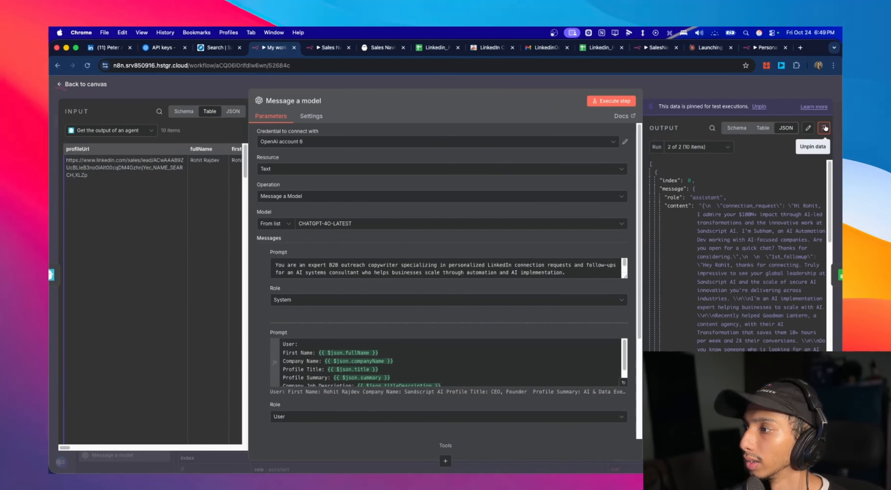
click(825, 128)
key(Escape)
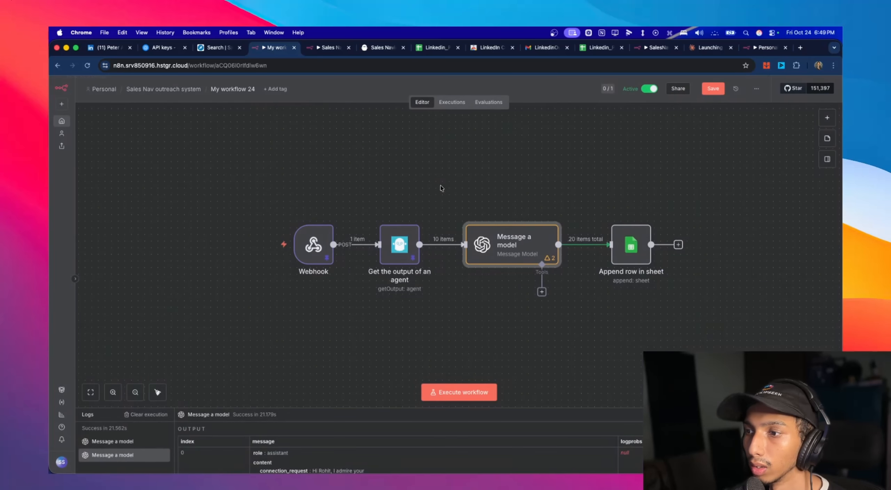
- Execute the Message a model node again, review its JSON output and return to the canvas
double_click(515, 255)
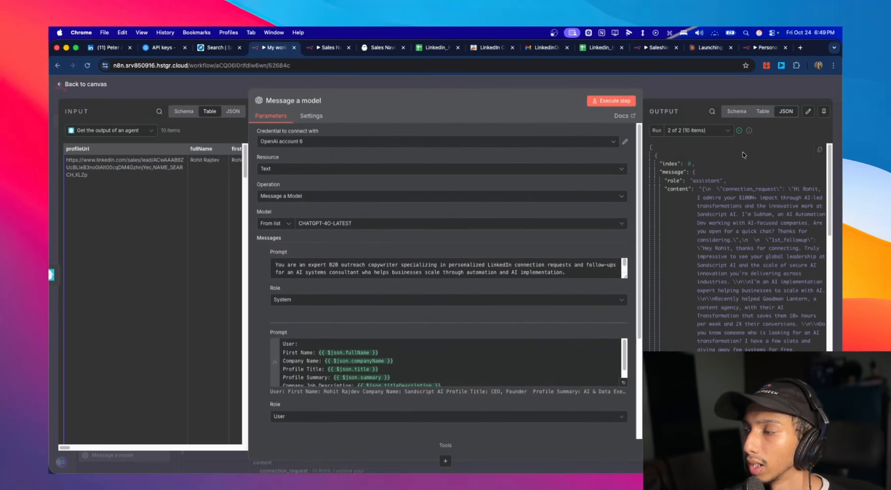
click(633, 102)
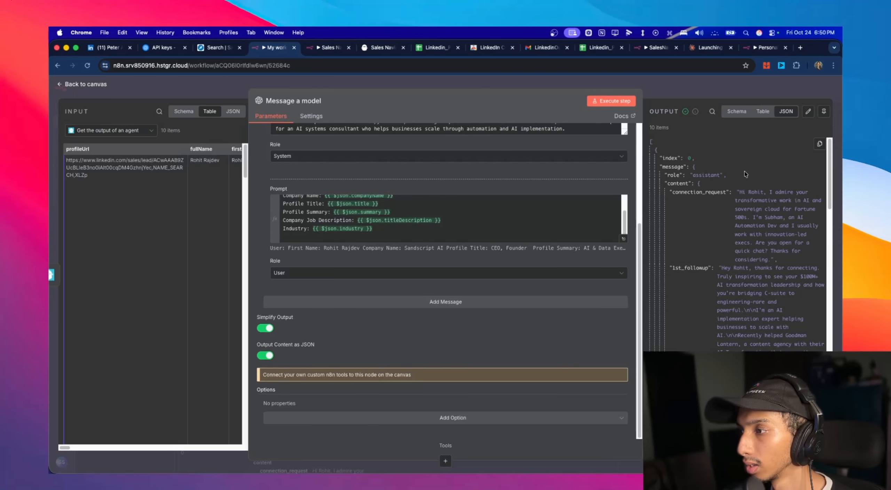
scroll(745, 174, down, 10)
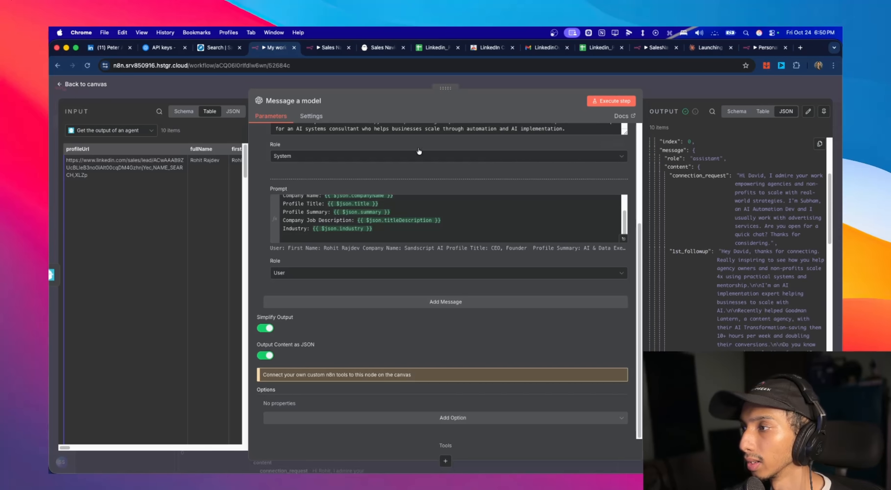
click(87, 85)
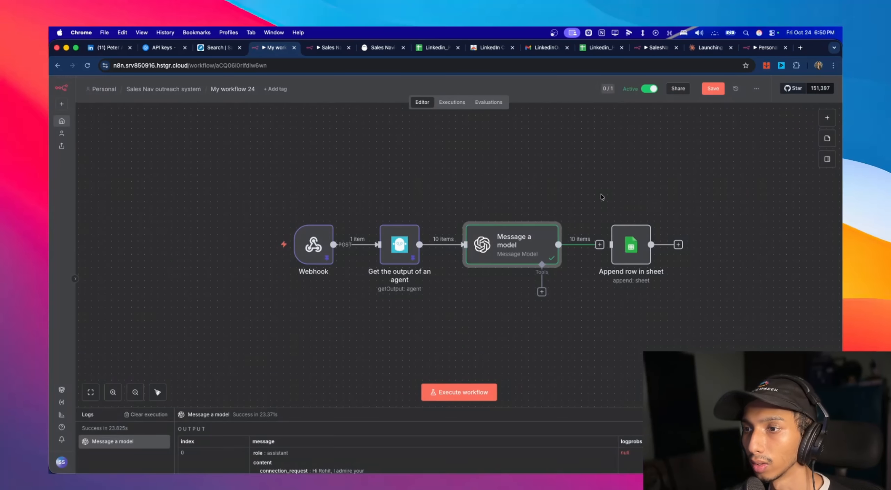
- Pin the newly generated output data of the Message a model node and return to the canvas
double_click(628, 248)
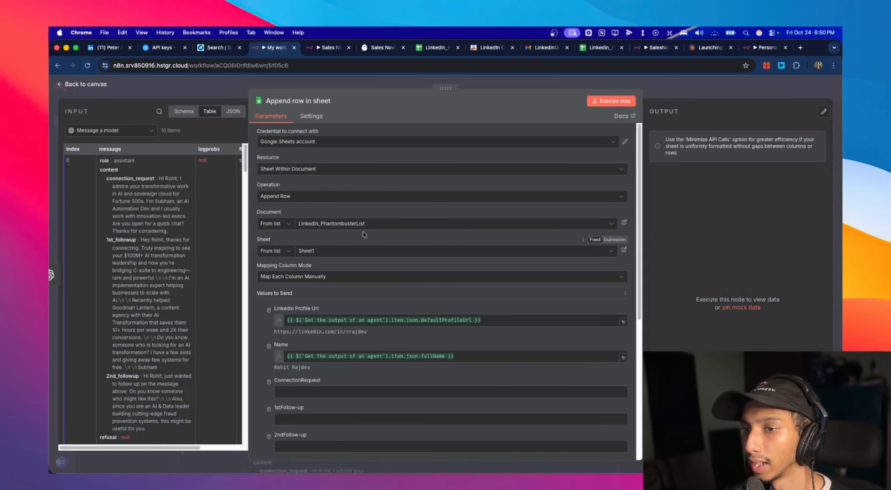
click(81, 85)
double_click(491, 261)
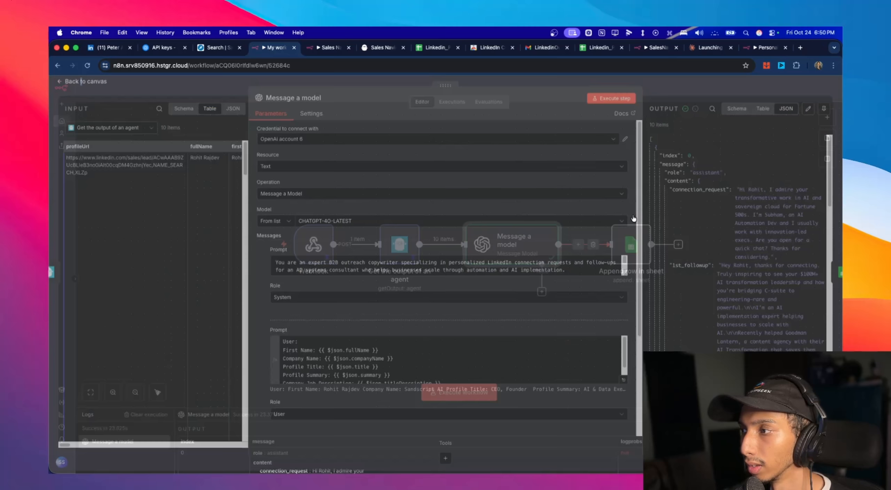
click(90, 87)
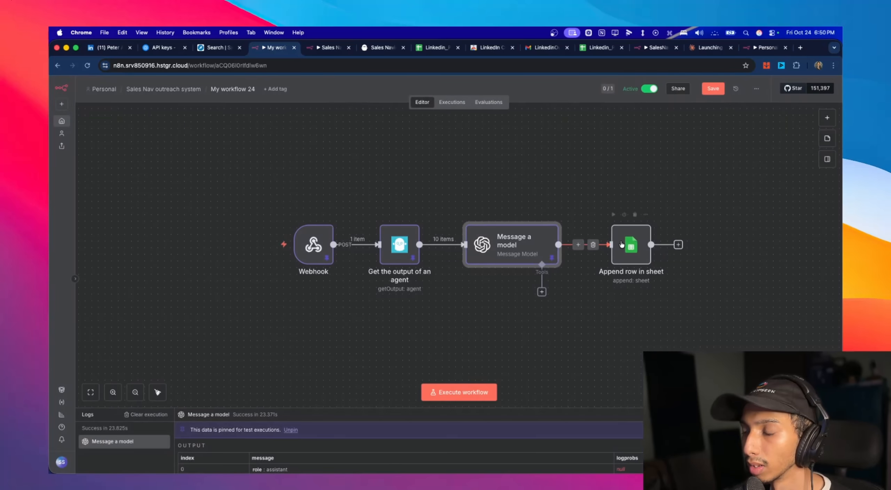
- In the Append row in sheet node, map connection_request, 1st_followup and 2nd_followup from Message a model to ConnectionRequest, 1stFollow-up and 2ndFollow-up
double_click(632, 249)
scroll(220, 195, down, 5)
scroll(220, 195, up, 2)
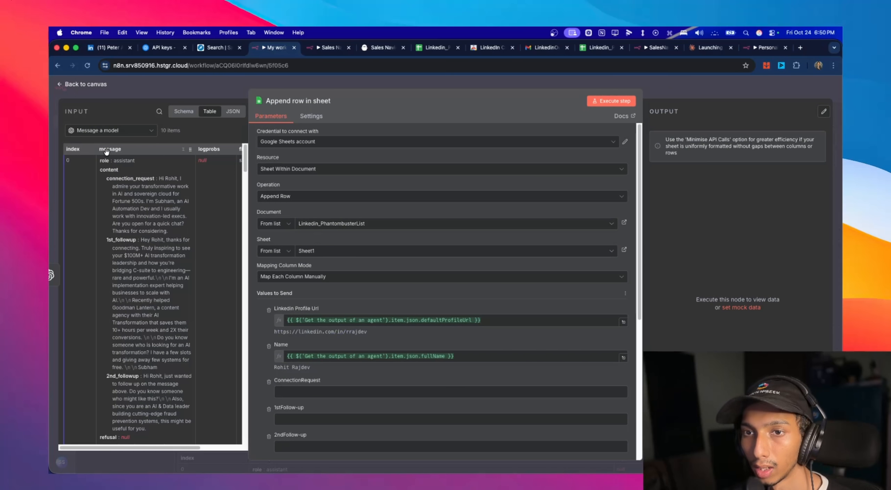
click(141, 133)
click(230, 114)
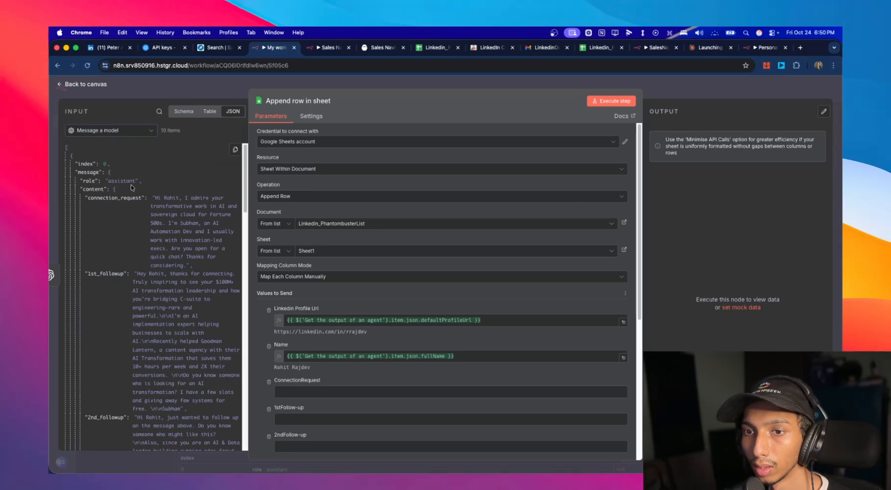
drag(126, 198, 306, 392)
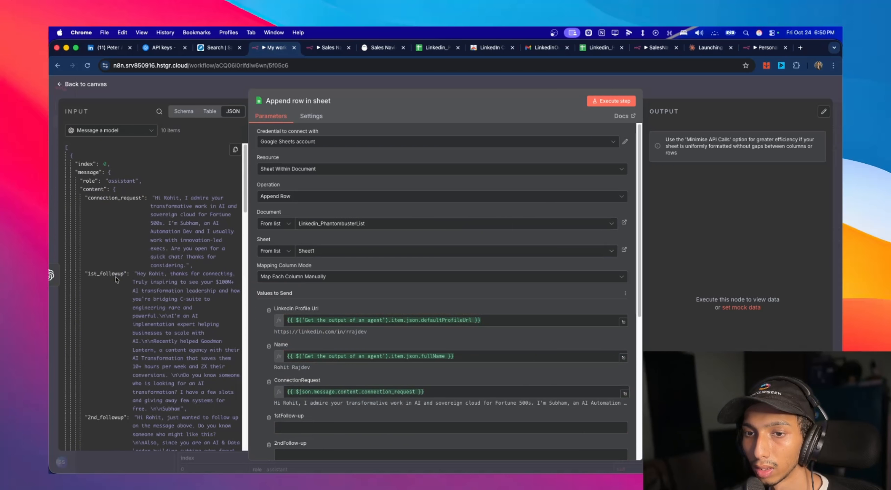
drag(110, 275, 292, 427)
scroll(314, 400, down, 4)
drag(100, 419, 296, 315)
- Map title and summary from Get the output of an agent to the Title and Summary columns
scroll(289, 252, down, 3)
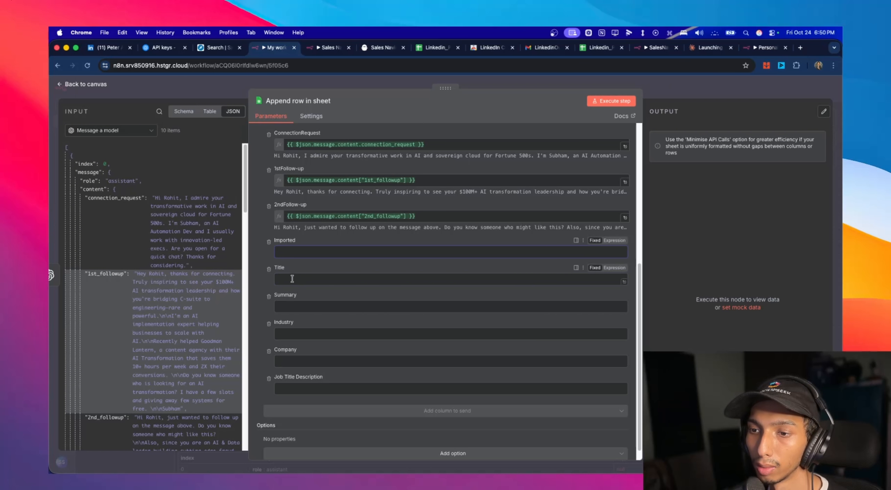
scroll(146, 243, down, 5)
click(132, 130)
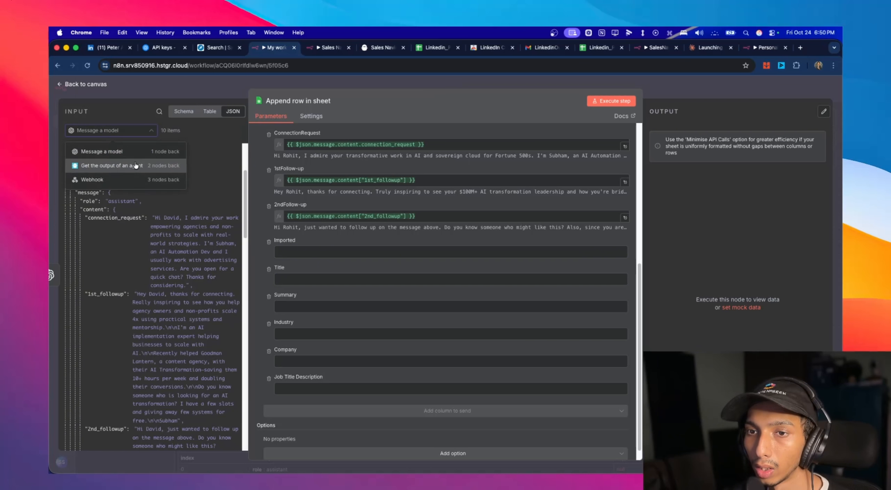
click(136, 165)
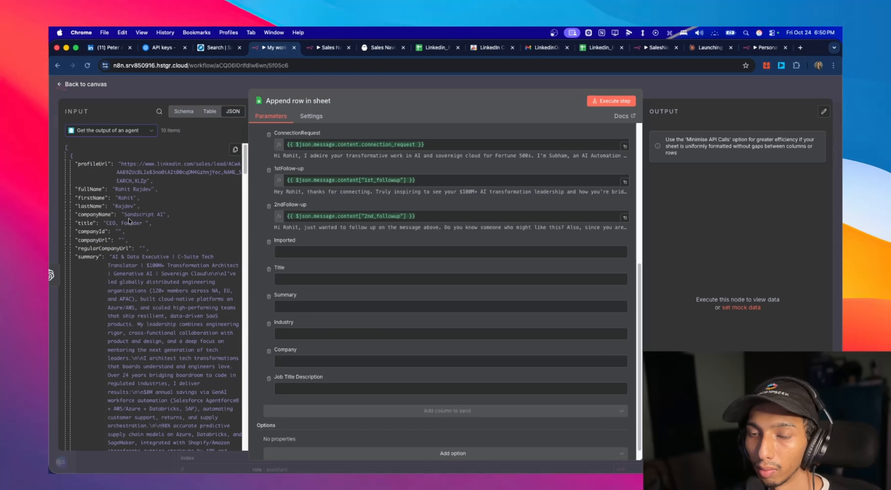
drag(86, 223, 282, 275)
click(295, 313)
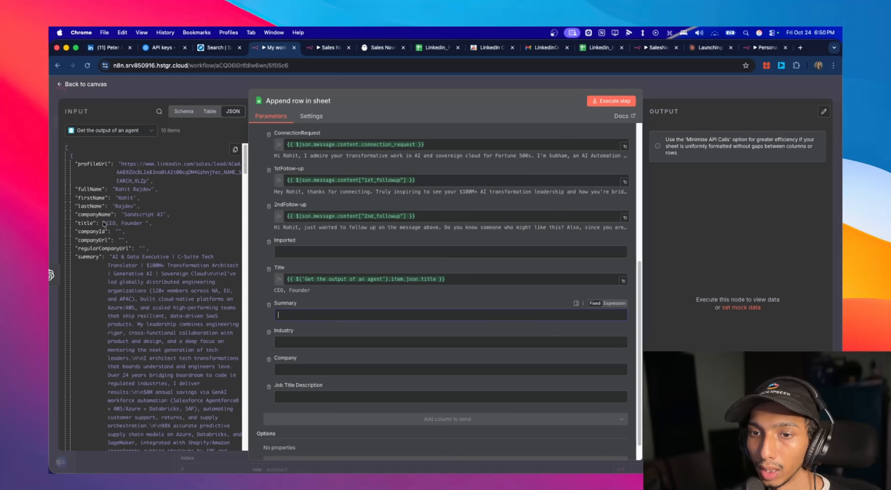
drag(92, 264, 296, 315)
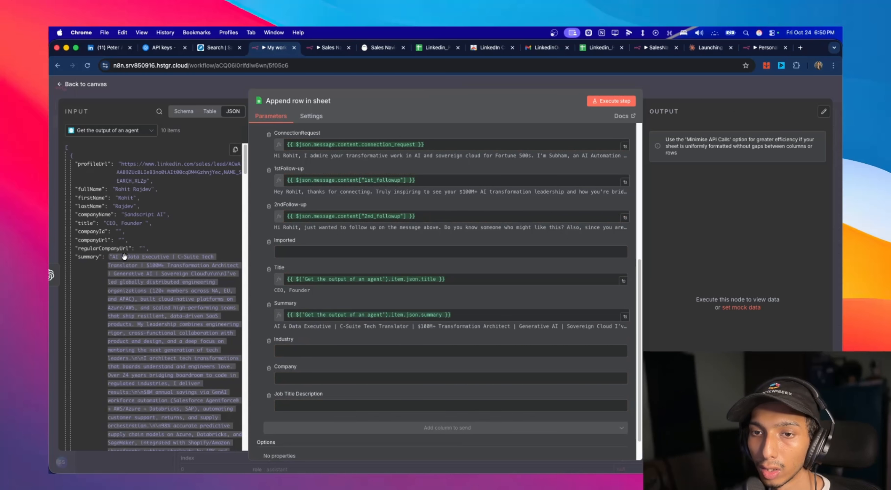
- Find the industry field in the output of Get the output of an agent and map it to the Industry column
scroll(124, 256, down, 10)
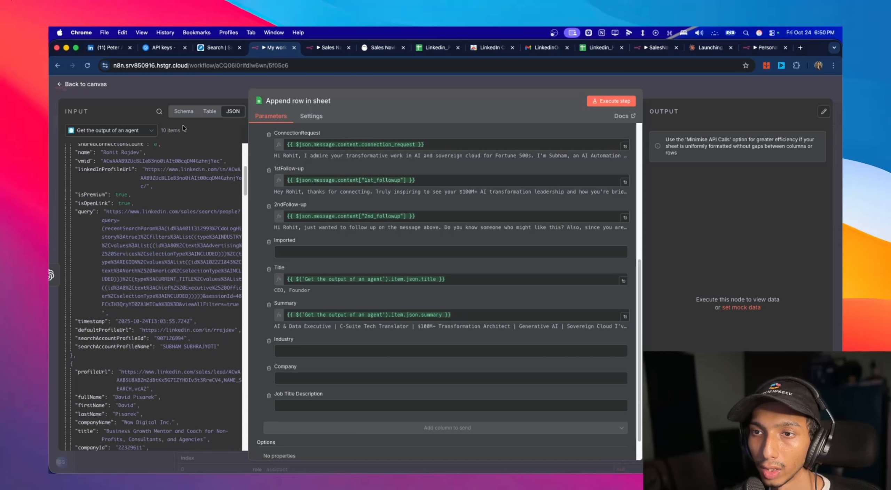
click(209, 112)
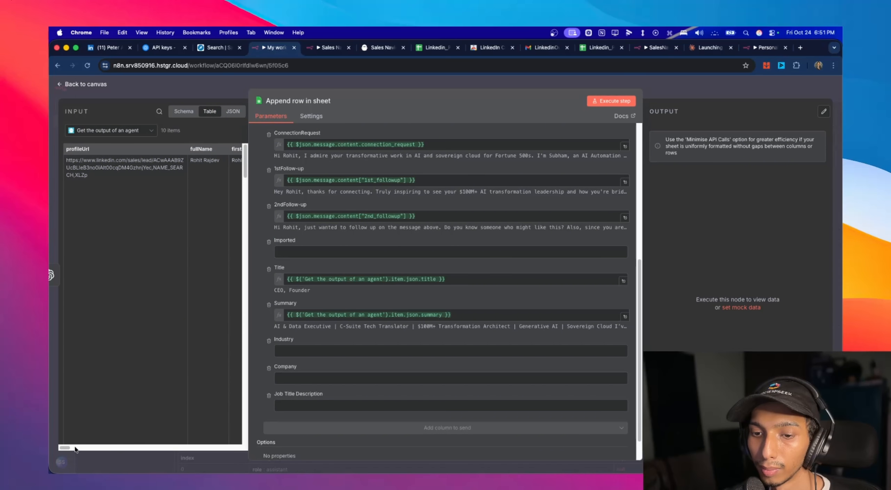
scroll(75, 449, right, 10)
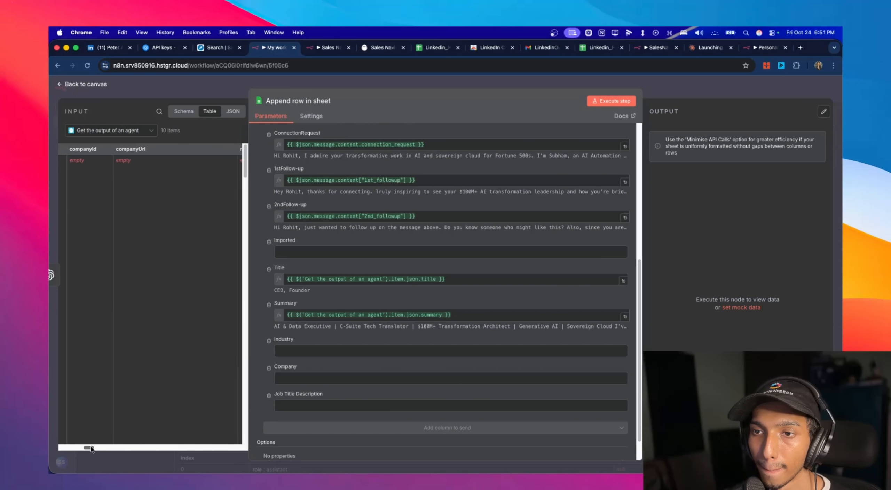
scroll(91, 449, right, 10)
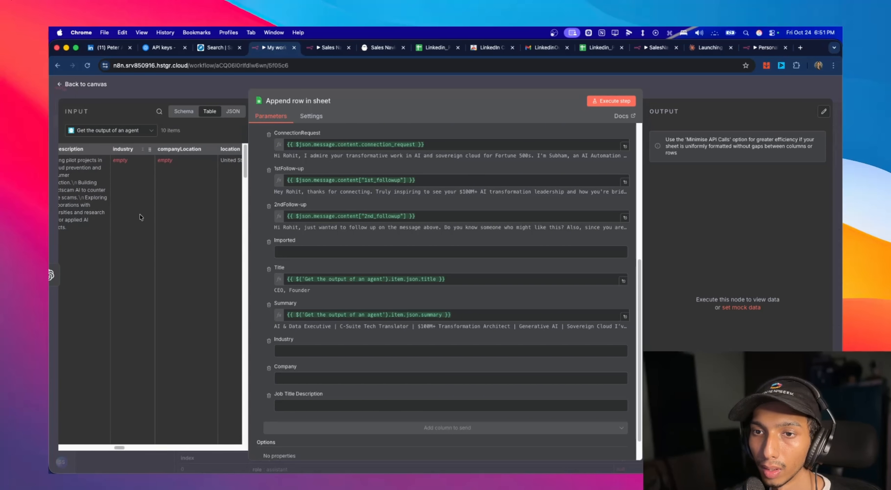
drag(119, 158, 303, 351)
- Map companyName to the Company column and titleDescription to the Job Title Description column
click(183, 111)
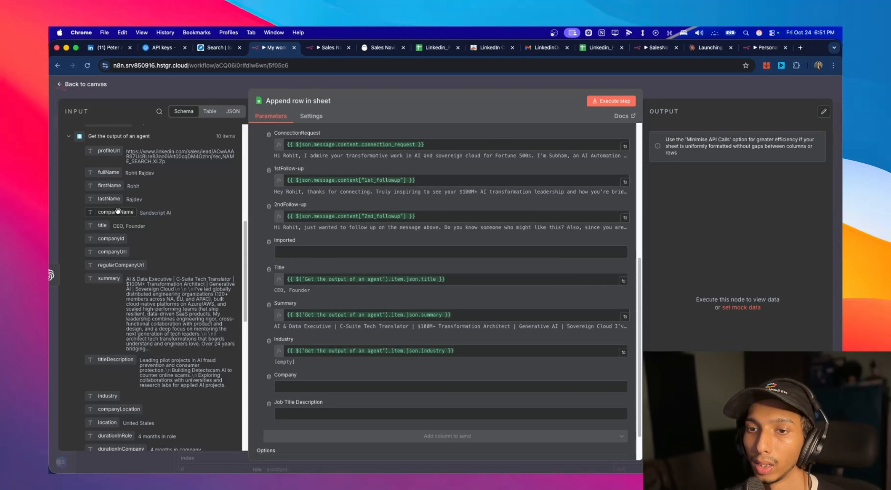
drag(116, 212, 369, 391)
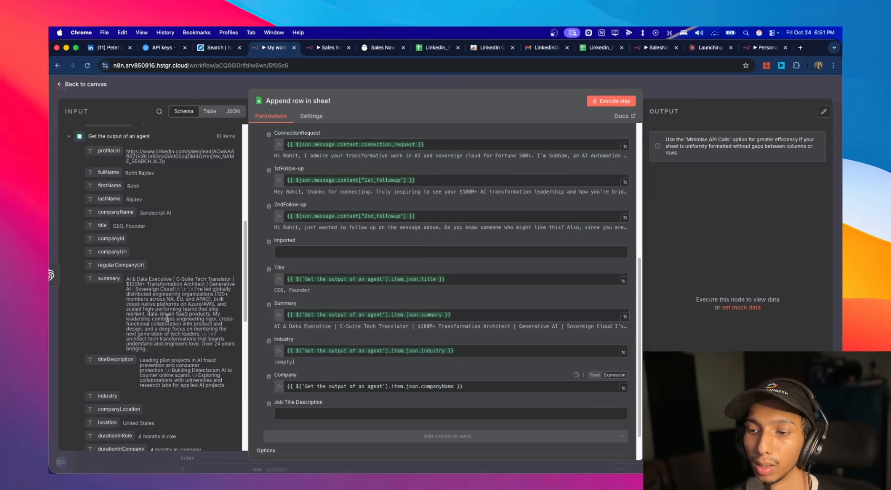
scroll(163, 296, down, 3)
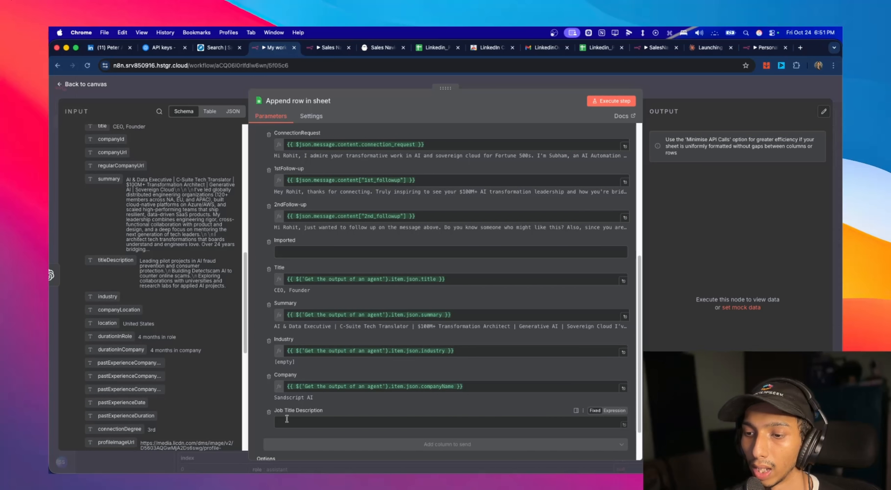
drag(115, 260, 329, 423)
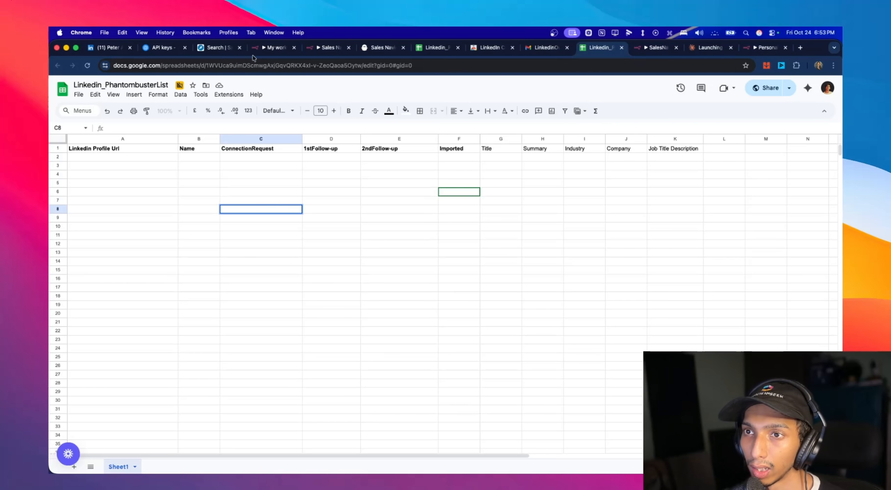
- Execute the Append row in sheet node and review the appended lead rows in the Linkedin_PhantombusterList spreadsheet
click(283, 48)
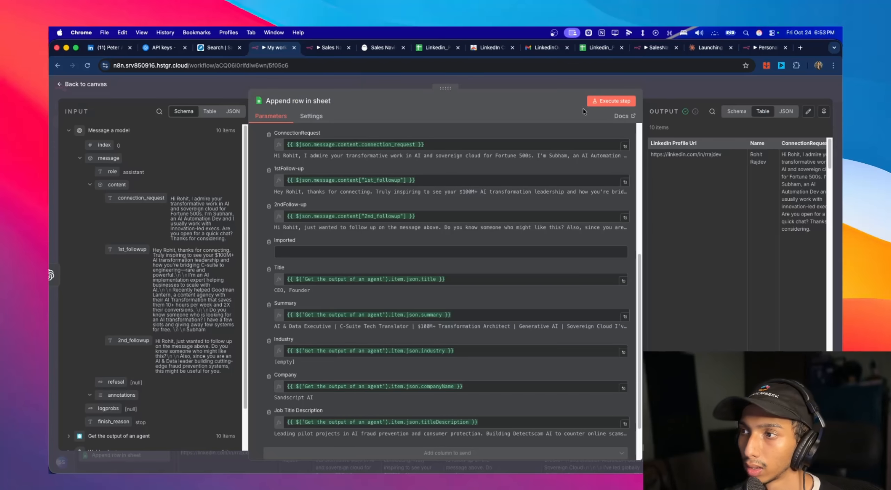
click(618, 102)
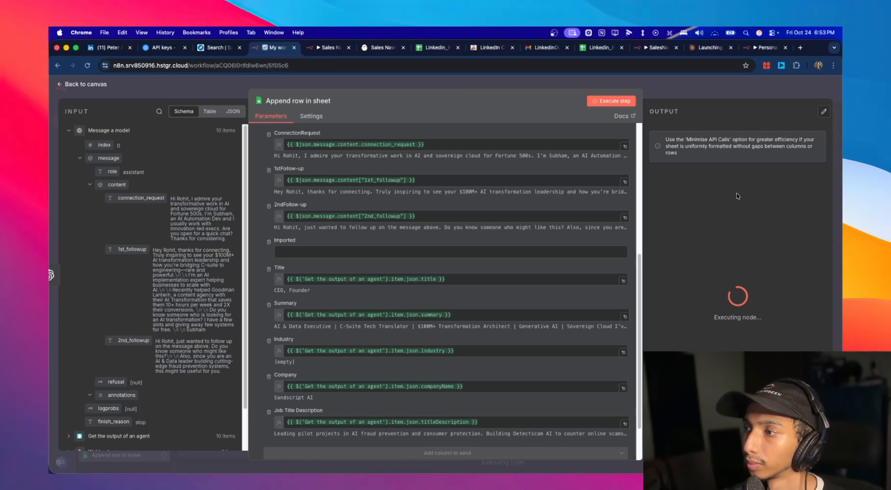
click(594, 48)
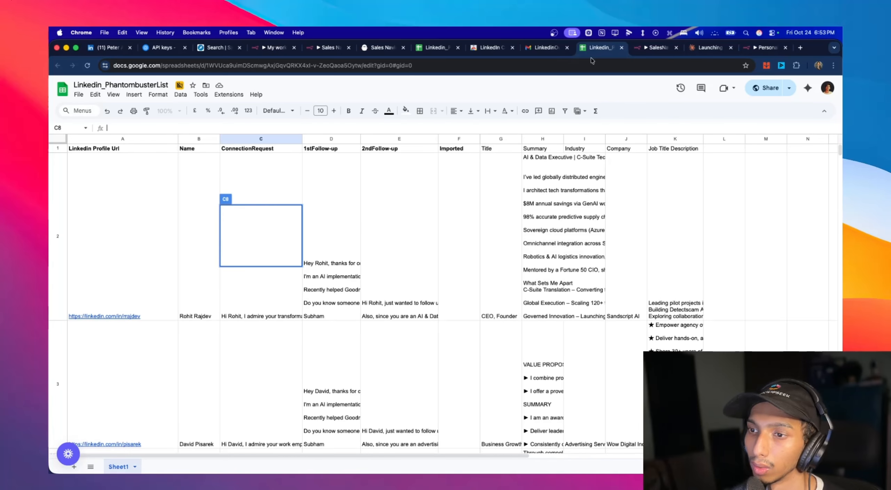
scroll(257, 286, down, 15)
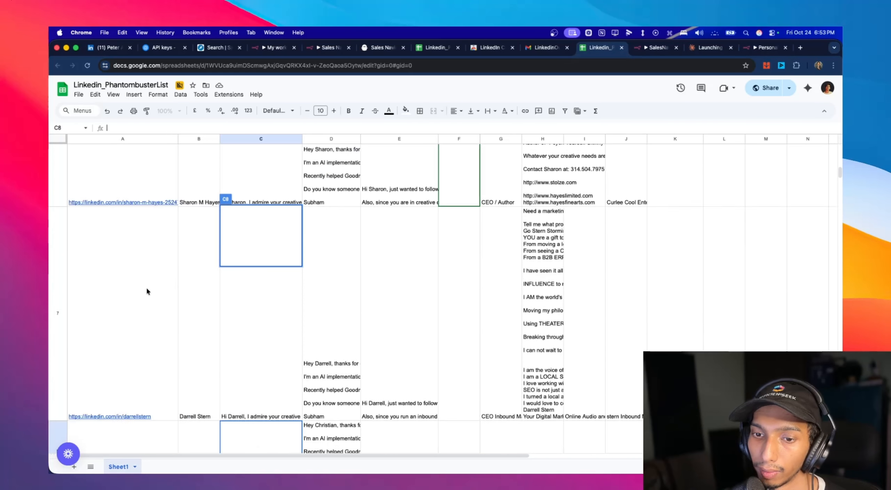
- Look through the remaining appended lead rows down to the end of the Linkedin_PhantombusterList sheet
scroll(146, 291, down, 10)
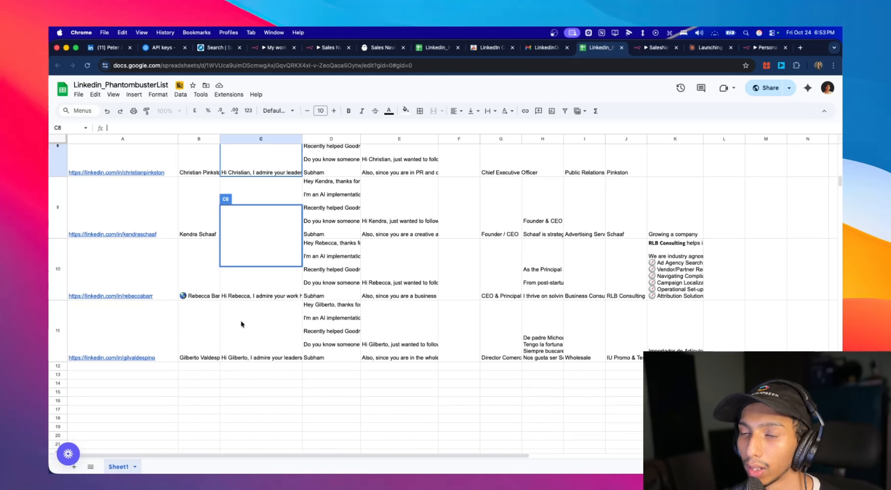
scroll(425, 223, up, 20)
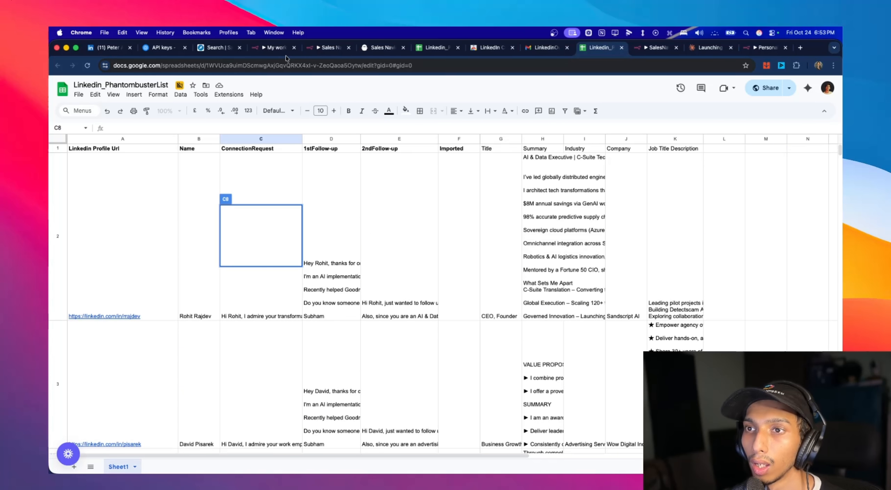
- Return to the n8n workflow and add a Gmail Send a message node after Append row in sheet
click(275, 48)
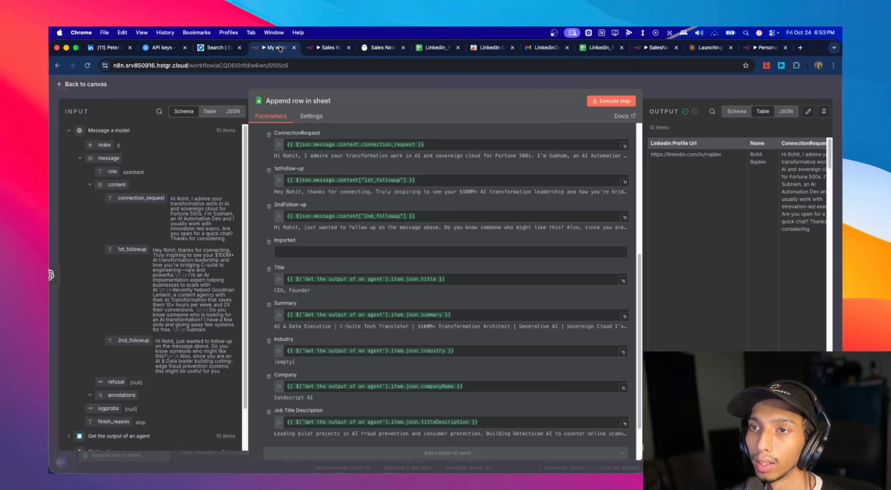
click(68, 85)
click(693, 245)
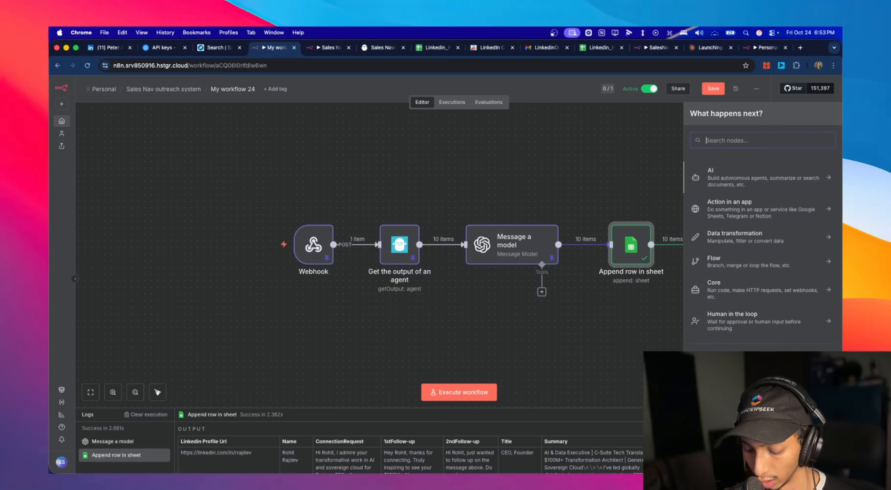
text(gmail)
click(714, 170)
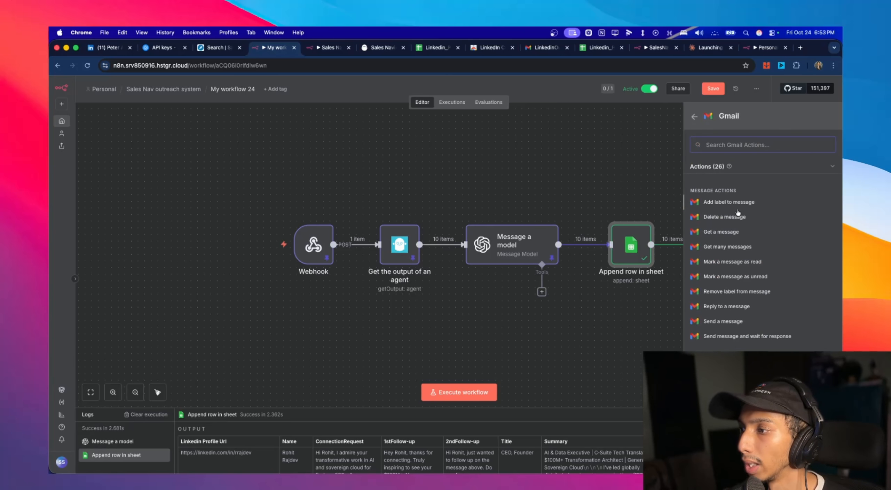
scroll(752, 243, down, 5)
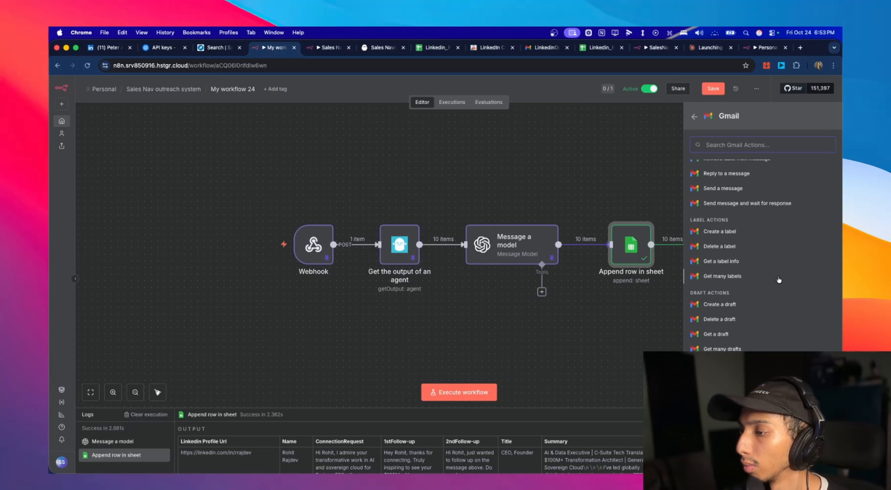
scroll(779, 279, down, 2)
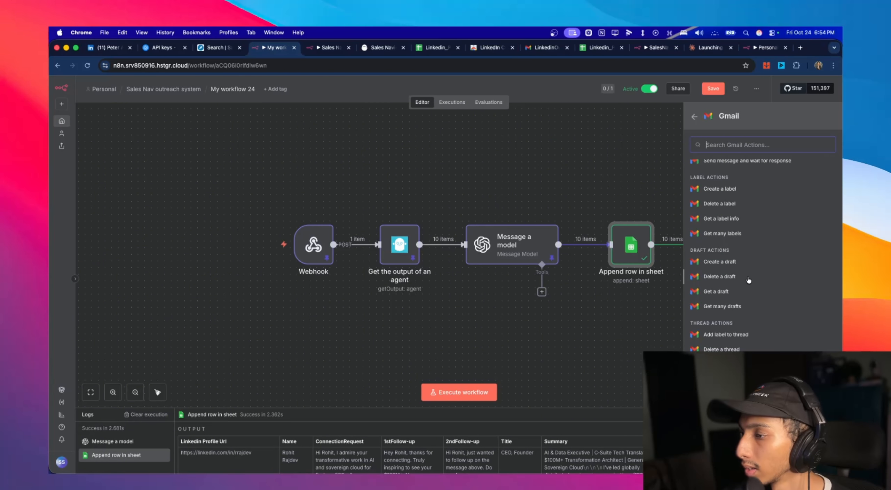
scroll(749, 280, up, 4)
click(755, 246)
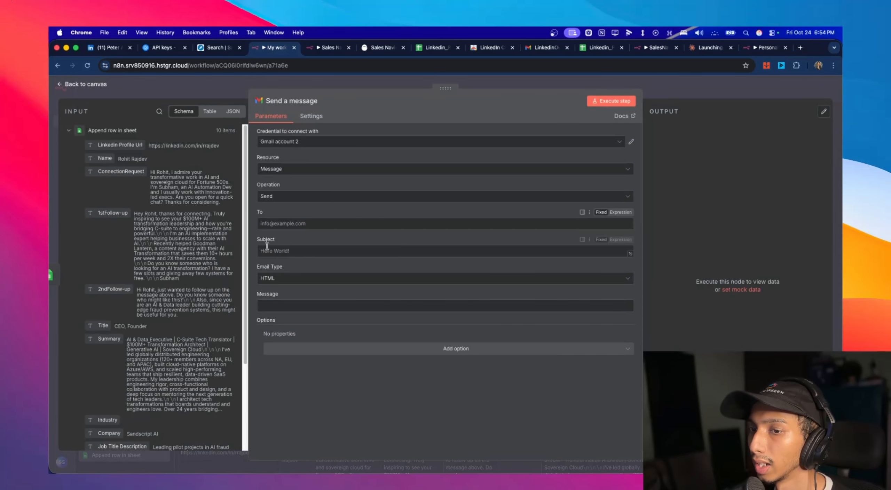
- Fill in the recipient's e-mail, subject "List Ready", email type Text, and the message "Checkout the list:" followed by the Linkedin_PhantombusterList spreadsheet link
click(280, 223)
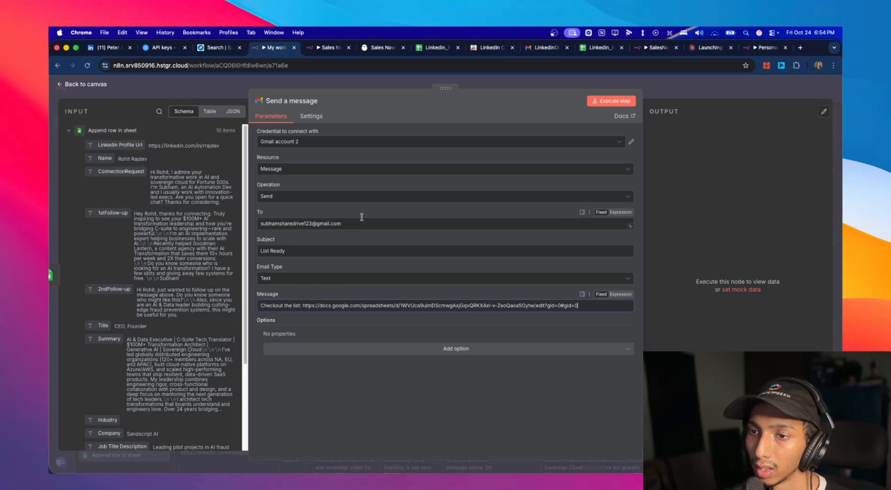
drag(356, 227, 250, 229)
click(429, 231)
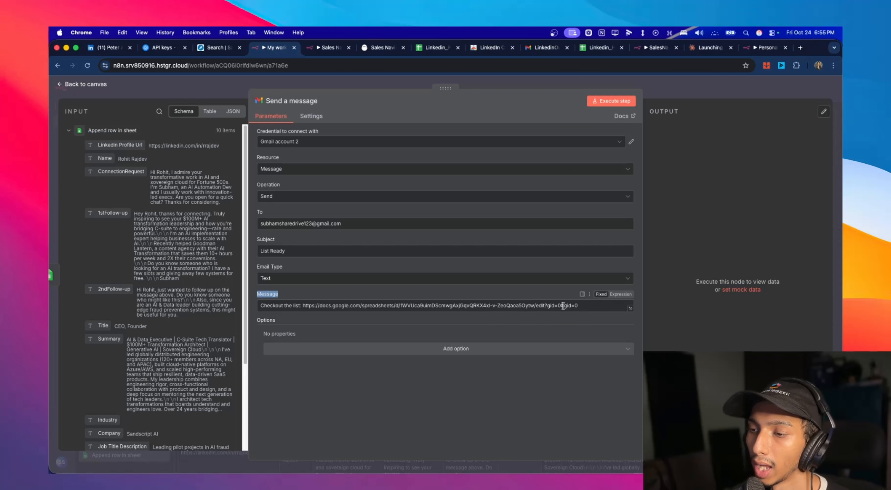
- In the Linkedin_PhantombusterList spreadsheet's sharing settings, set the role for anyone with the link to Viewer
click(603, 56)
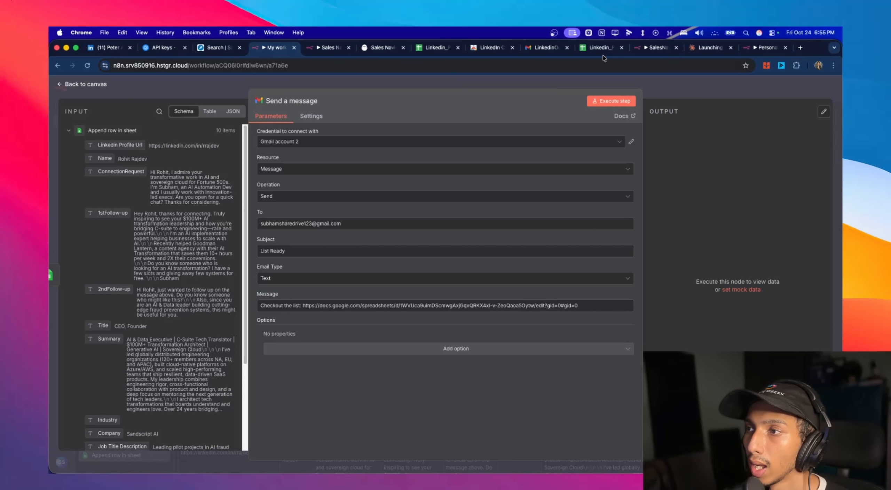
click(603, 54)
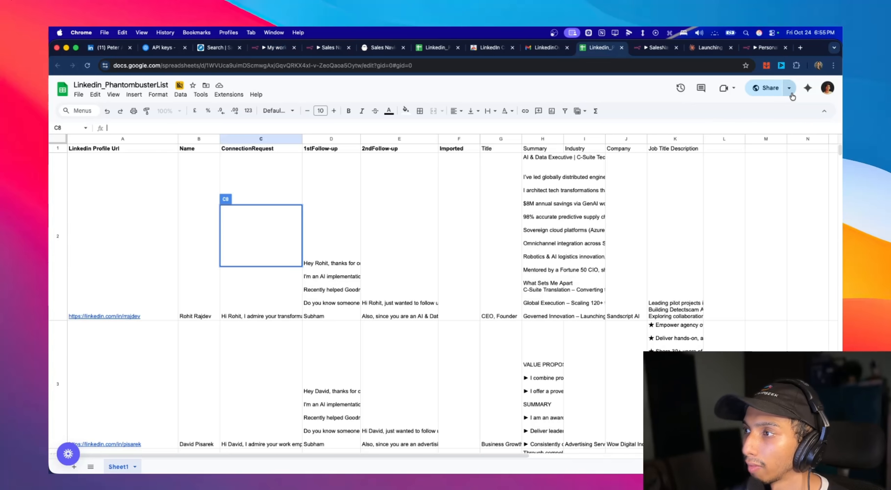
click(791, 94)
click(774, 90)
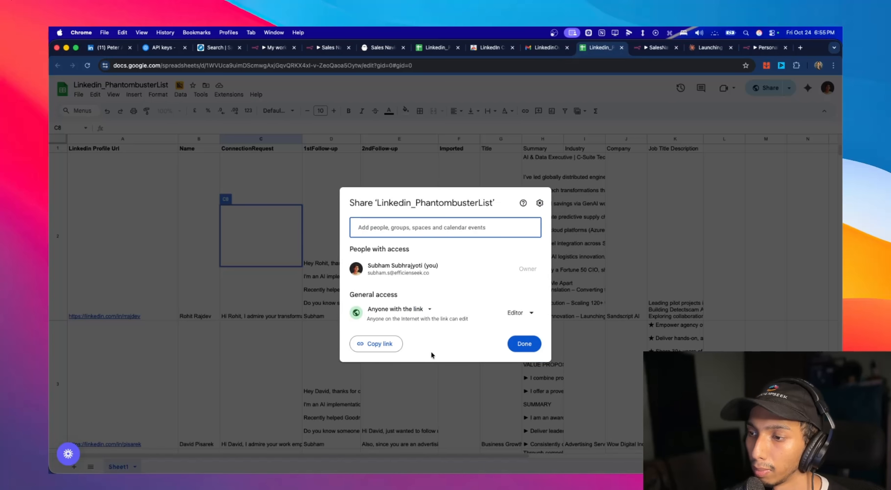
click(520, 313)
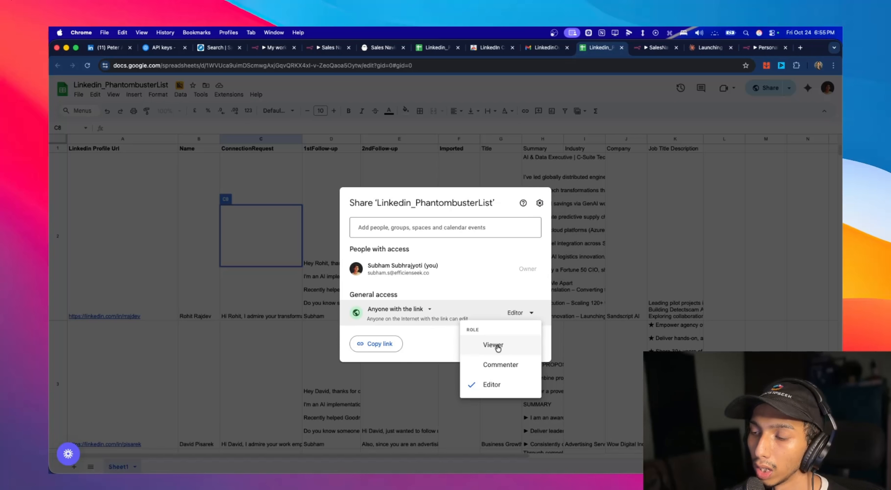
click(493, 345)
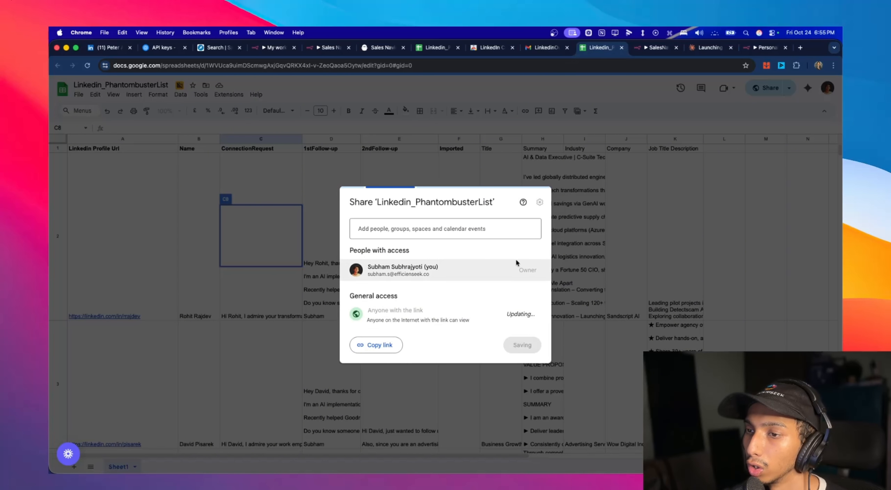
- Back in n8n, check the Append row in sheet node and rename the workflow to Outreach Messages Generator
click(274, 48)
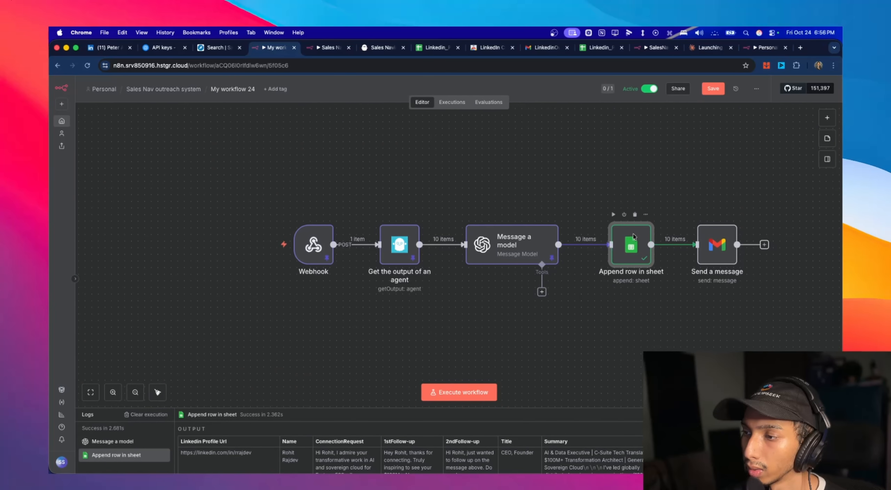
double_click(634, 236)
click(101, 85)
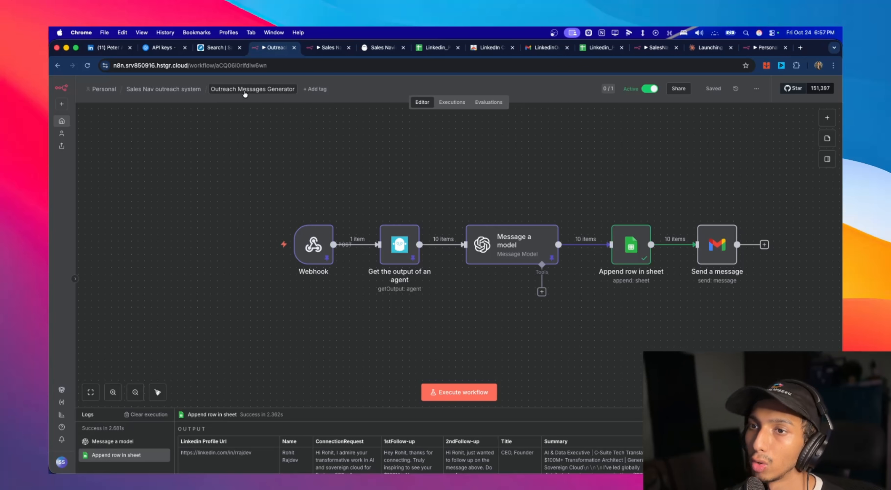
- Unpin the test data on the Webhook, Get the output of an agent and Message a model nodes, and save the workflow
double_click(313, 245)
click(823, 128)
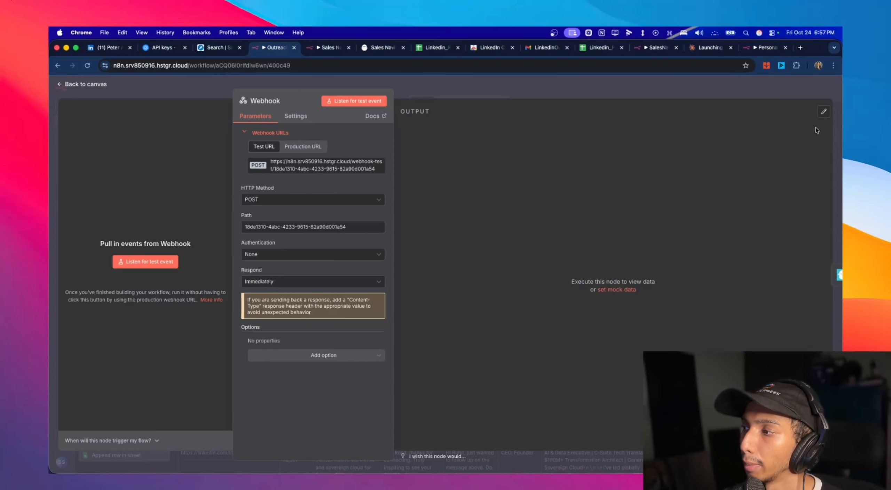
click(112, 86)
double_click(404, 240)
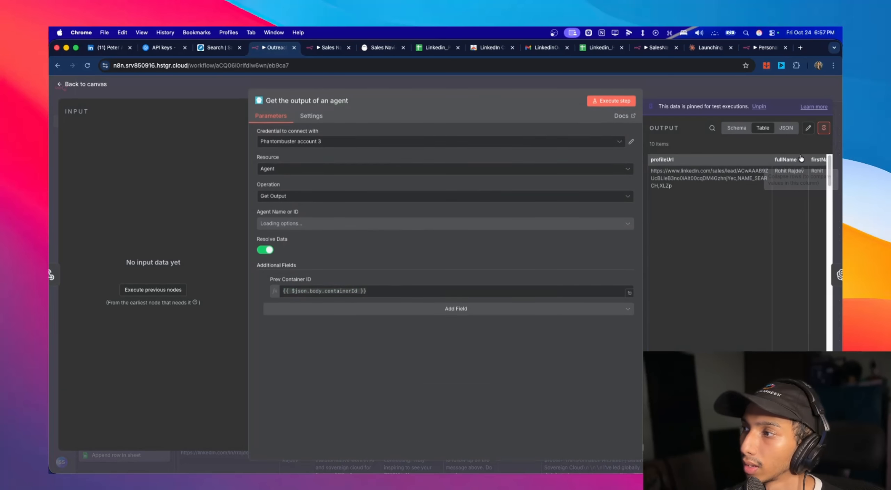
click(824, 129)
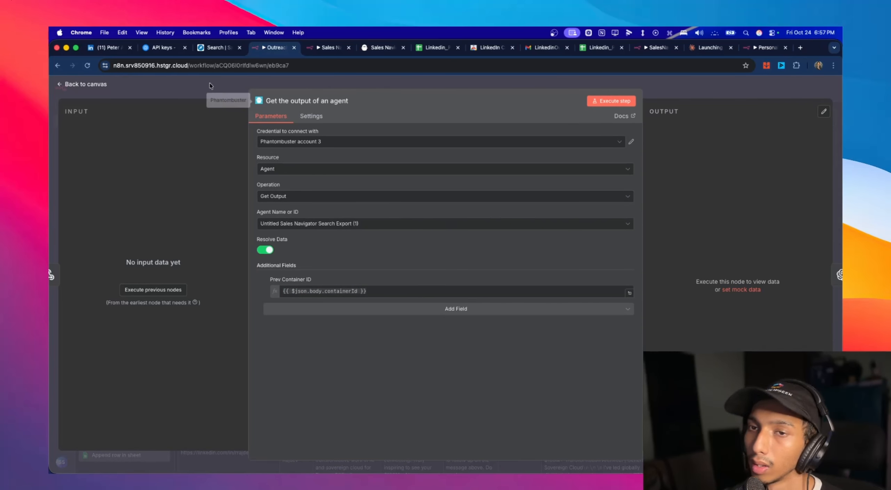
click(88, 85)
double_click(505, 239)
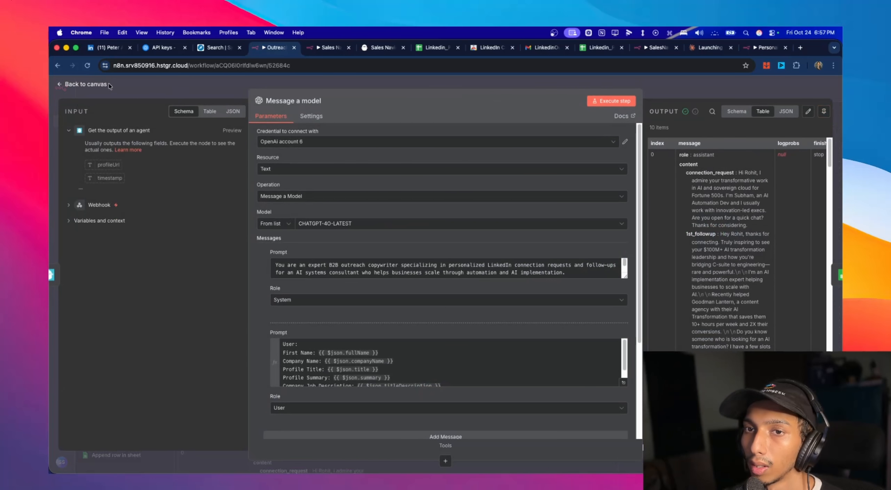
click(109, 85)
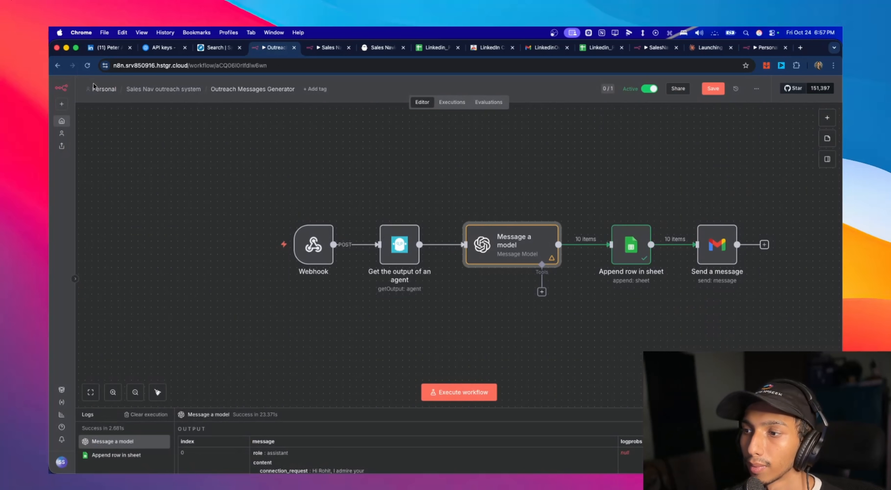
click(709, 92)
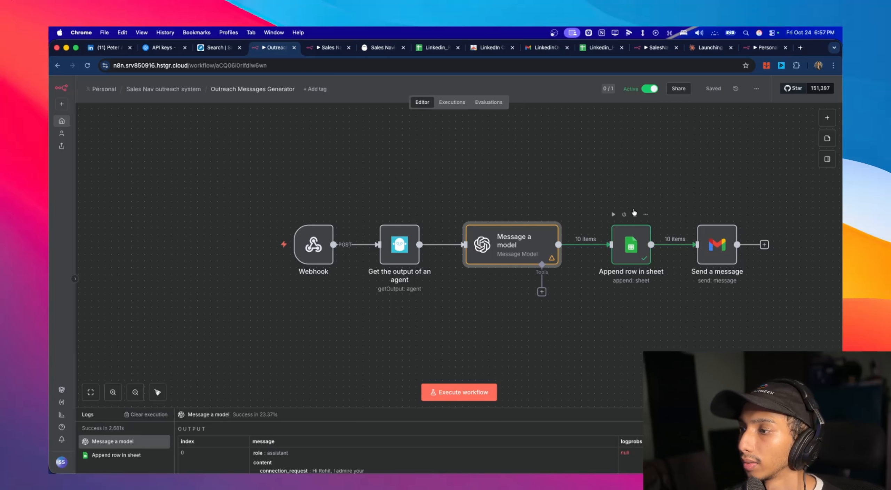
- Enable Execute Once for the Gmail Send a message node and save the workflow
drag(715, 245, 722, 245)
double_click(715, 237)
click(311, 117)
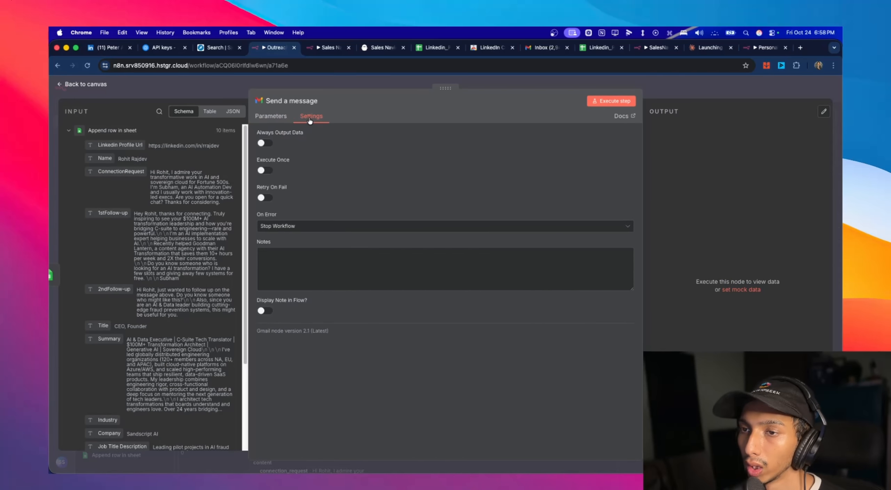
click(266, 171)
click(86, 84)
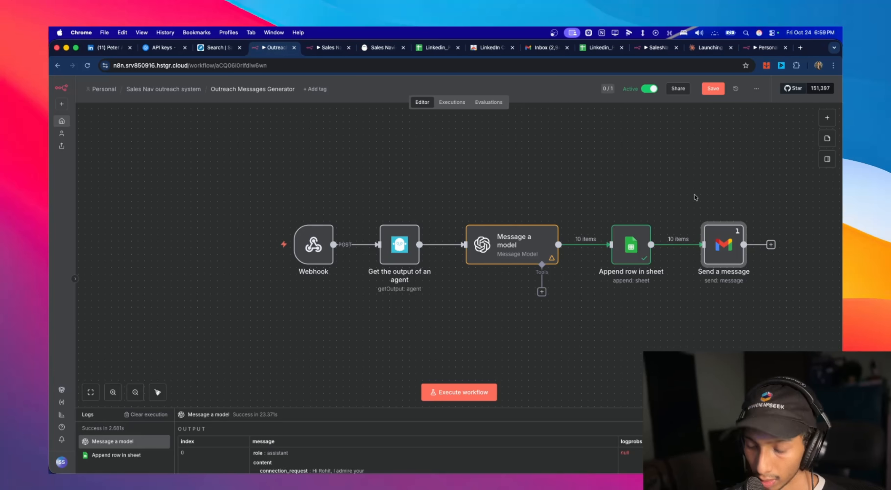
click(715, 90)
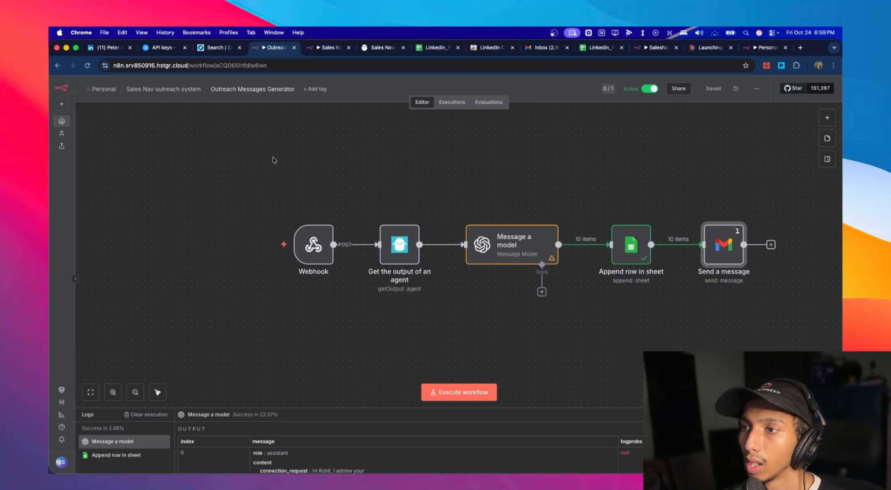
- Create a new workflow named "update sheet" in the Sales Nav outreach system folder and save it
click(177, 91)
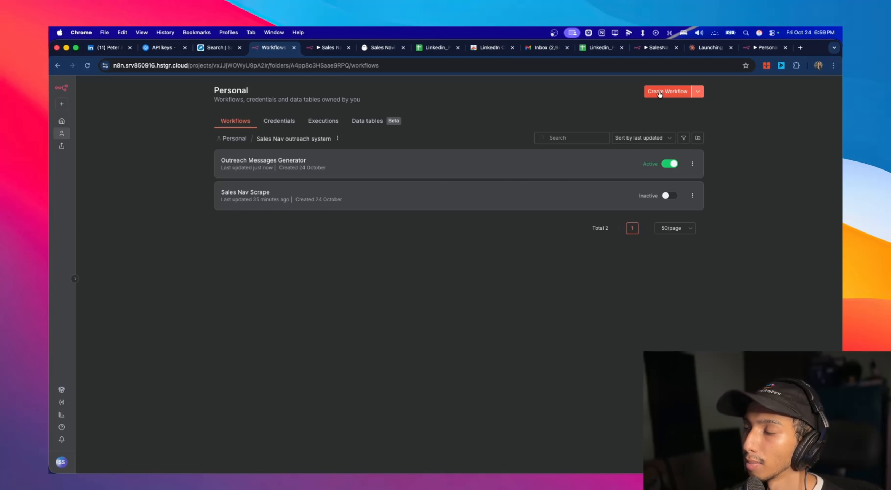
click(665, 92)
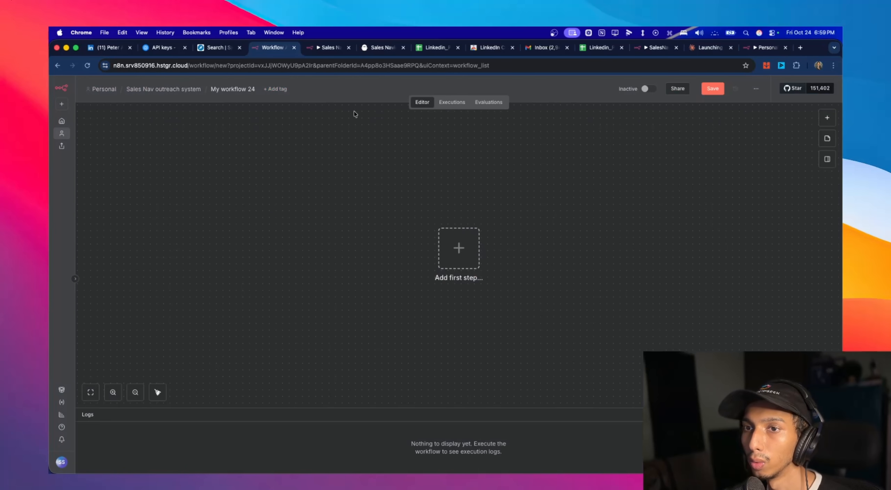
click(199, 89)
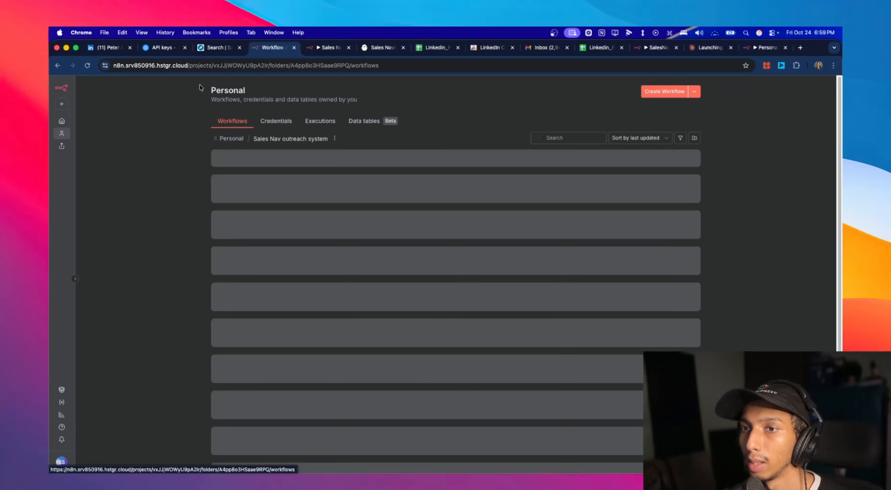
click(666, 90)
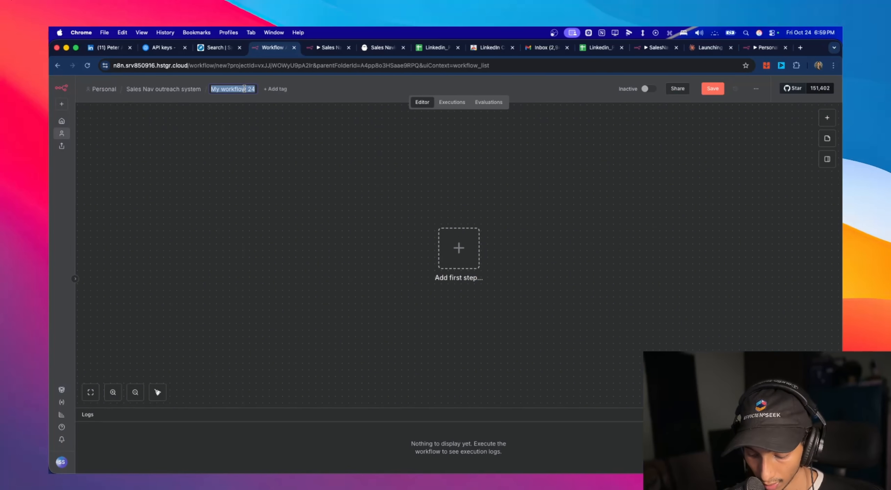
text(update she)
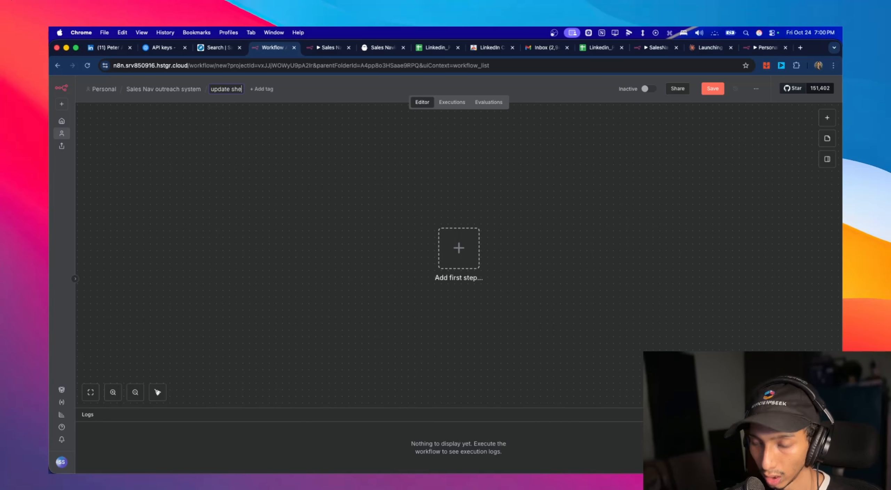
text(et)
key(Return)
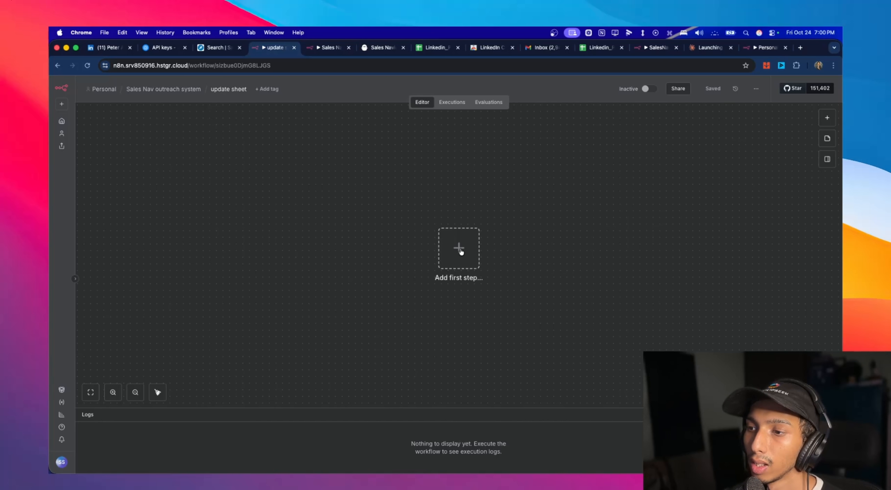
- Switch to the PhantomBuster dashboard and delete the paused Untitled Sales Navigator Search Export phantom
click(380, 52)
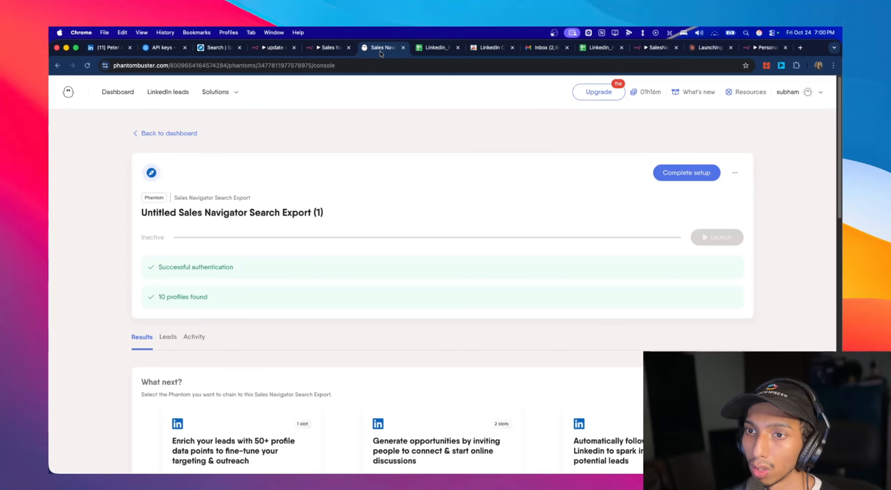
click(155, 133)
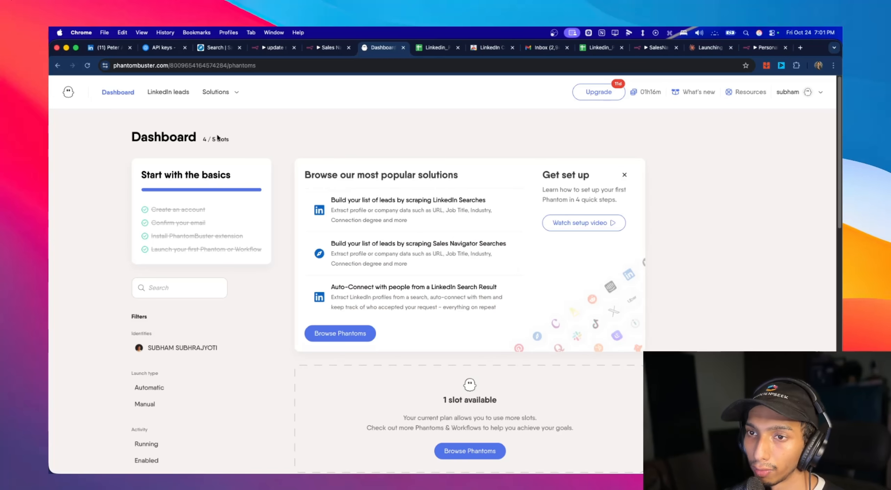
scroll(223, 141, down, 10)
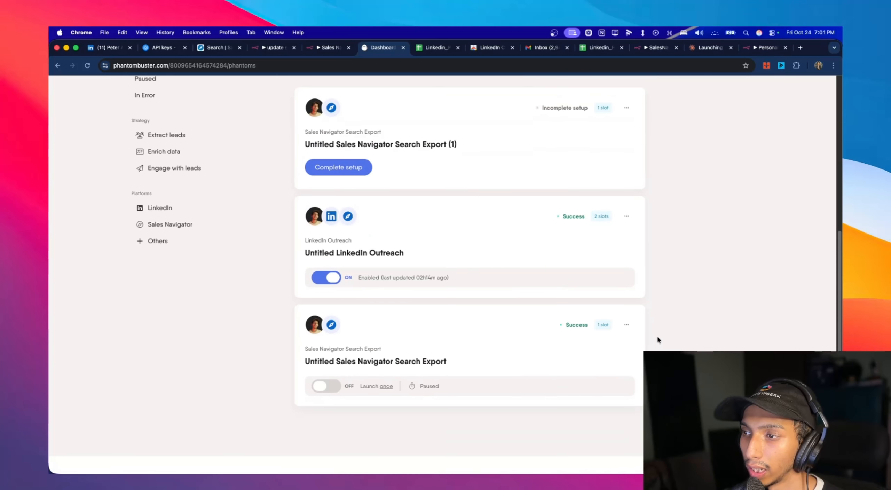
scroll(241, 258, up, 6)
scroll(240, 257, up, 10)
scroll(226, 249, down, 20)
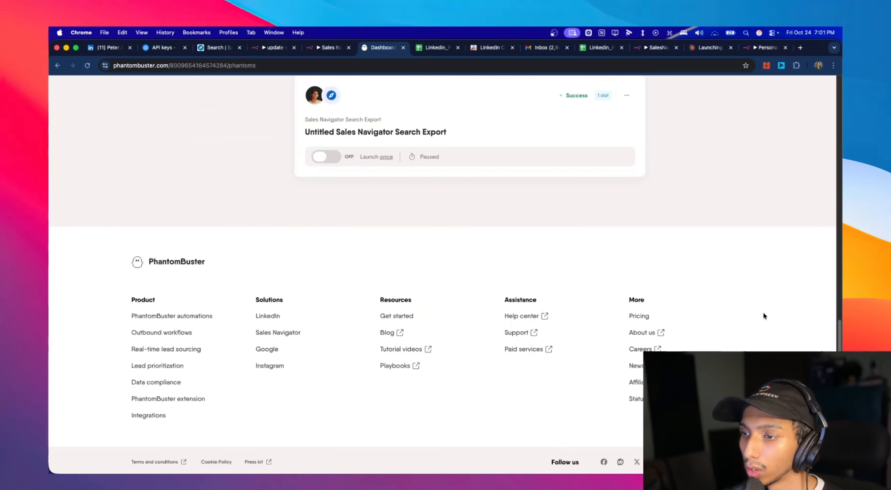
scroll(764, 313, up, 3)
scroll(724, 313, up, 3)
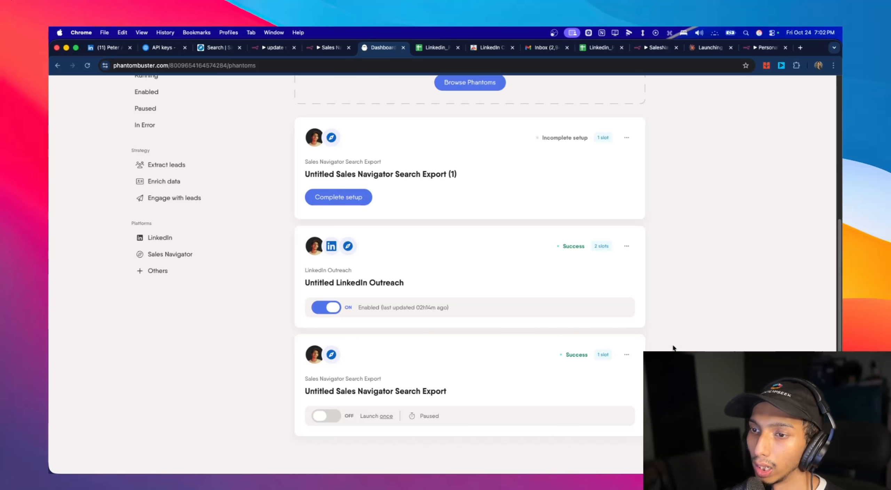
click(629, 356)
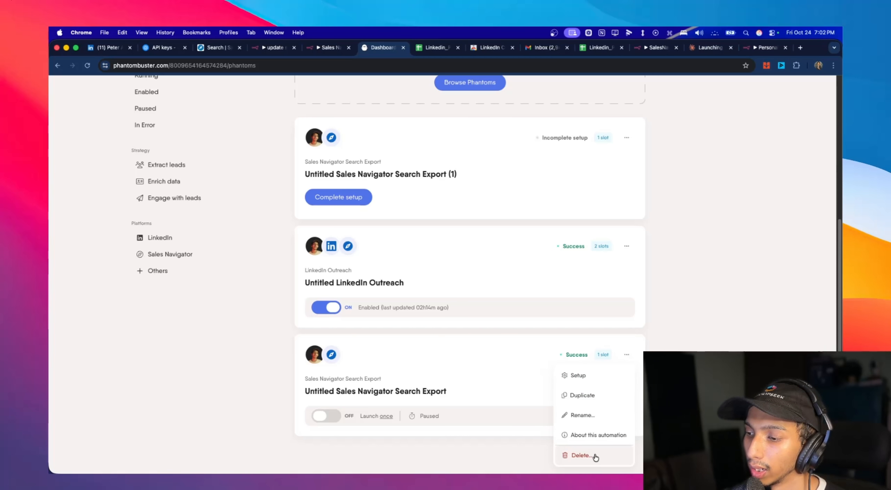
click(595, 457)
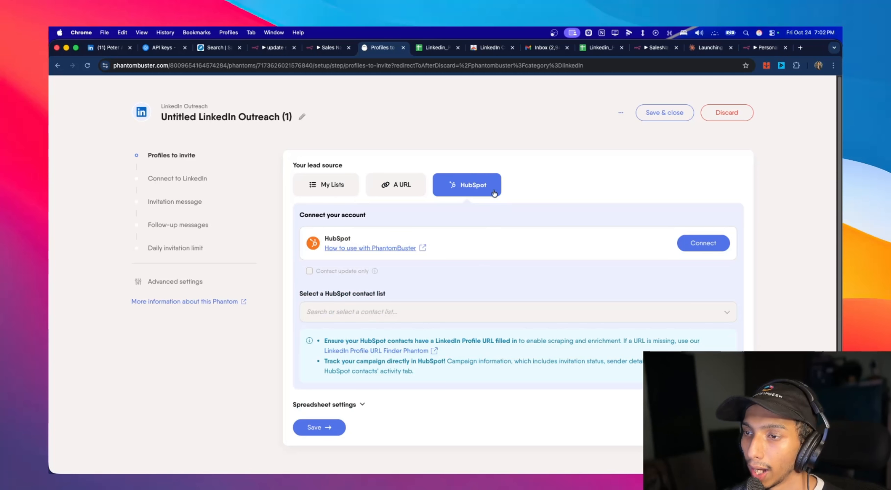
- Copy the Linkedin_PhantombusterList sheet's share link and save it as the URL lead source of the new LinkedIn Outreach phantom
click(598, 48)
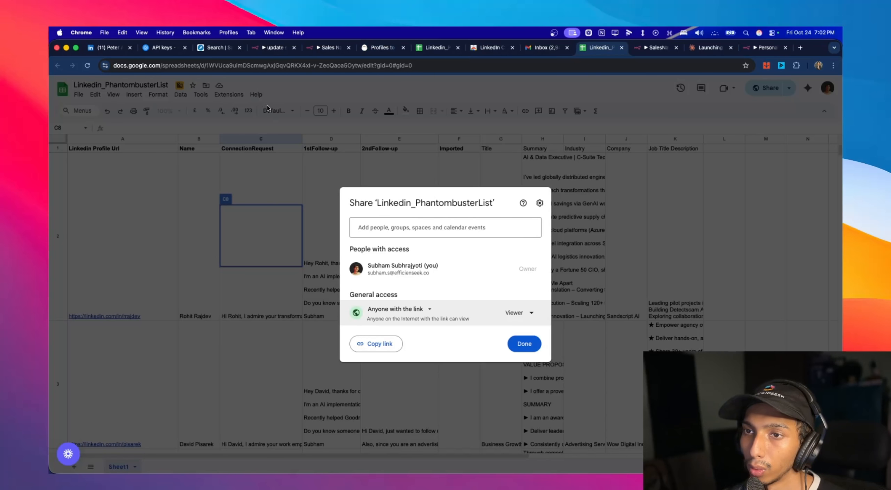
click(377, 343)
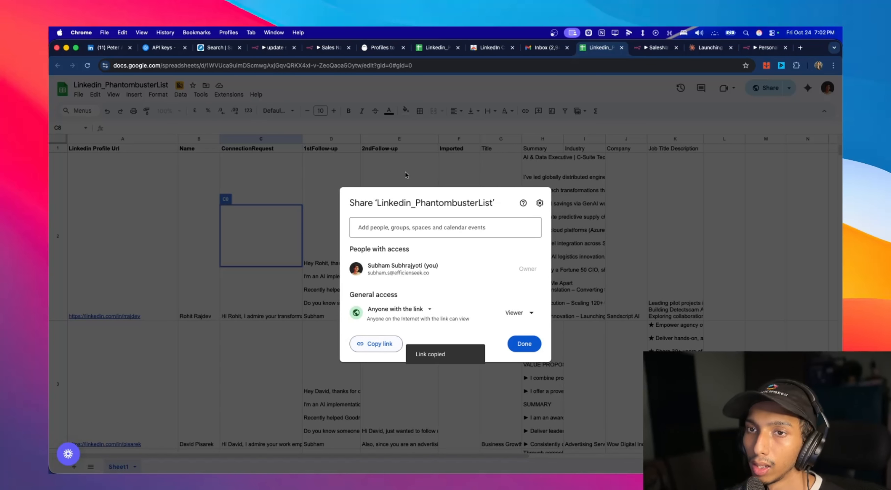
click(543, 52)
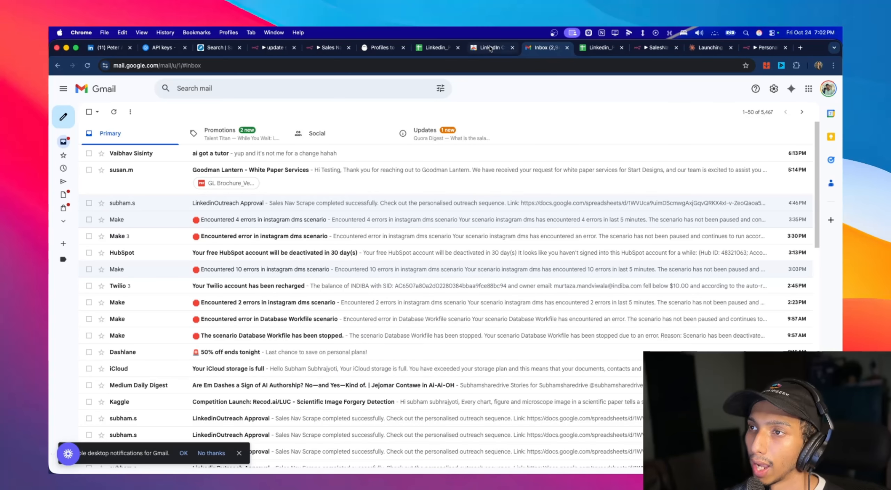
click(382, 51)
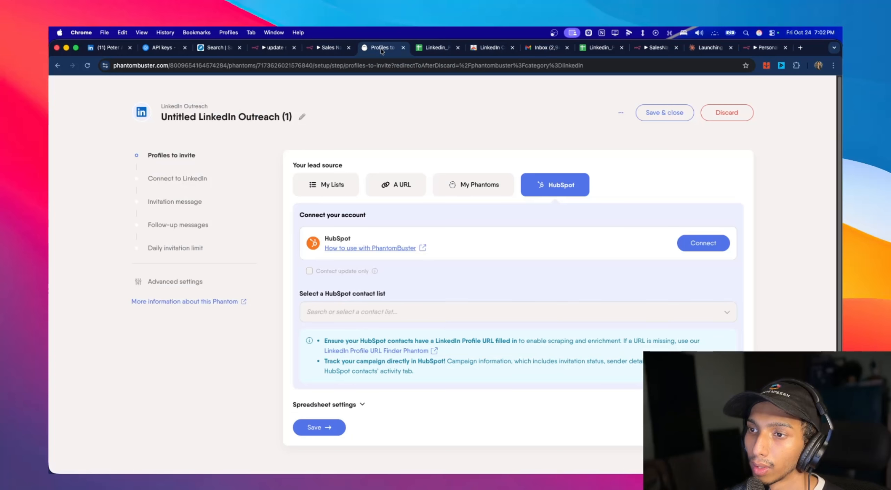
click(395, 194)
click(403, 222)
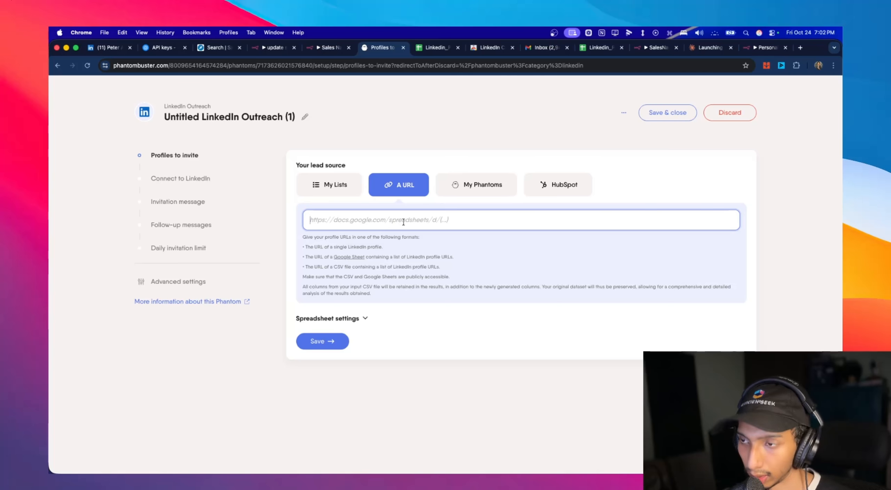
key(super+v)
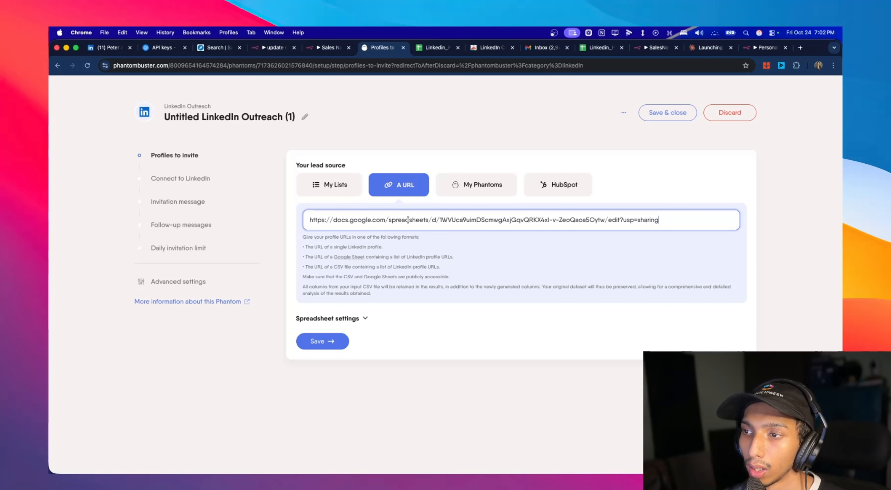
click(326, 344)
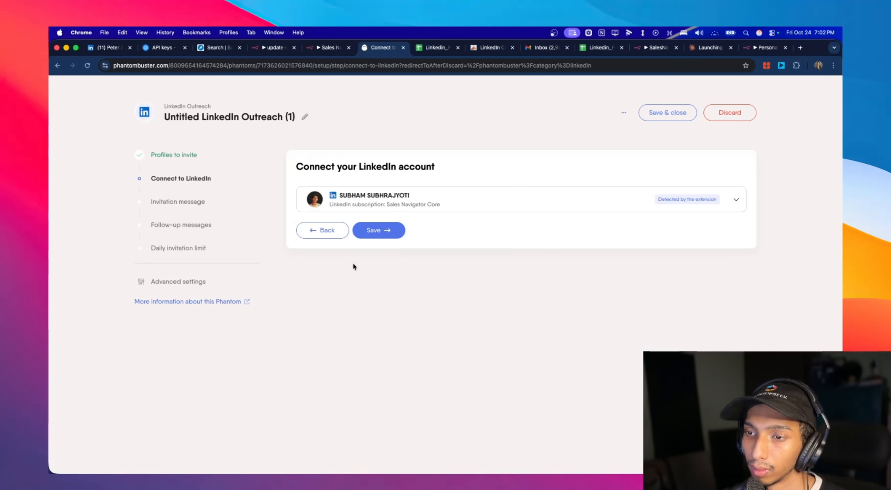
- Set the column containing profile URLs to Linkedin Profile Url, and save it and the detected LinkedIn account connection
click(324, 231)
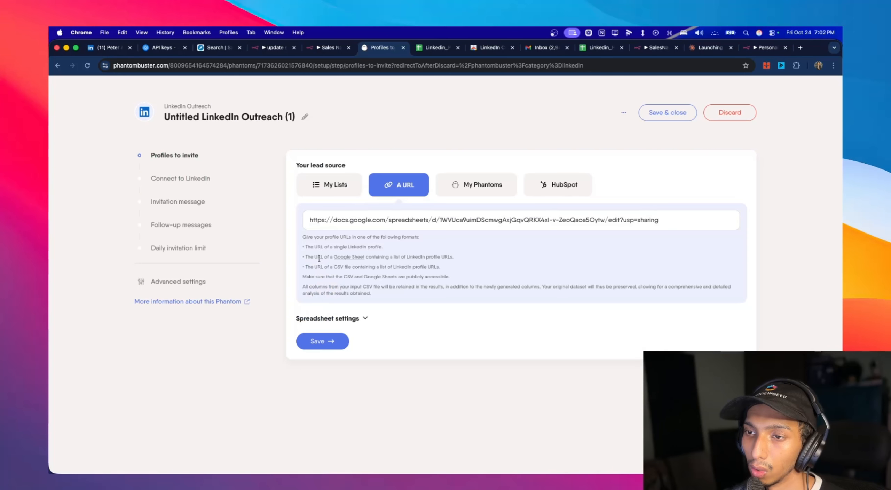
click(363, 319)
click(337, 357)
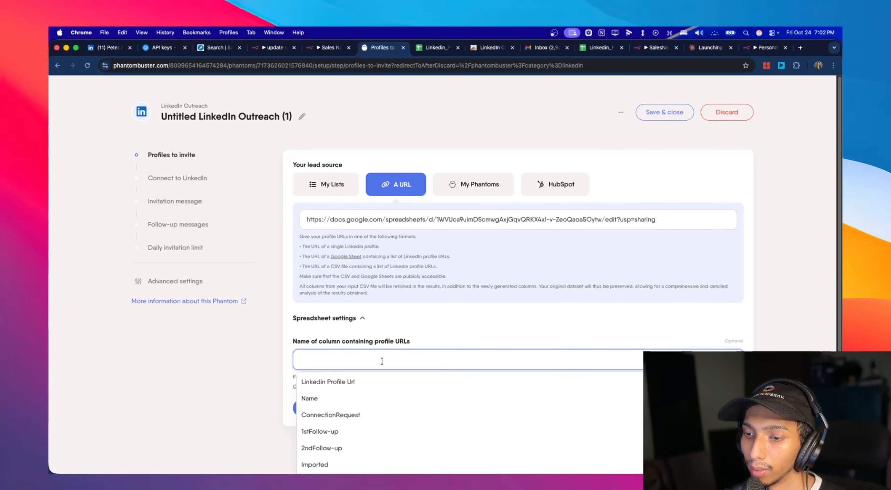
click(335, 385)
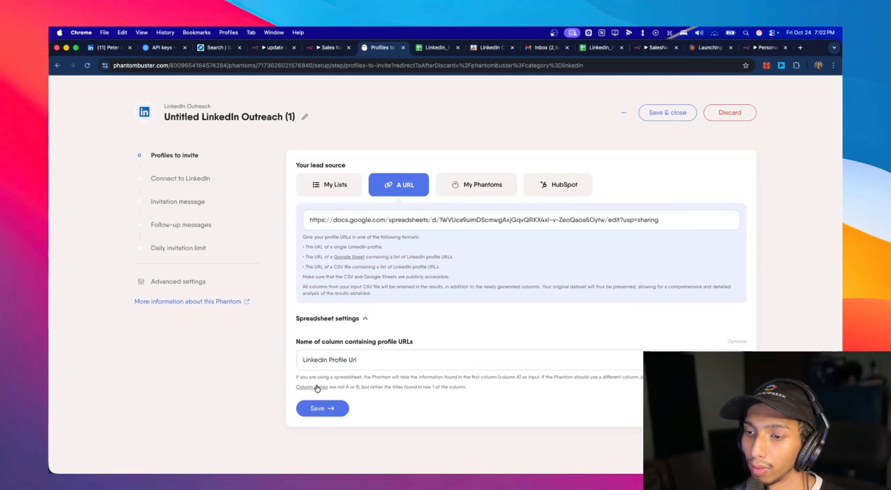
click(319, 407)
click(363, 231)
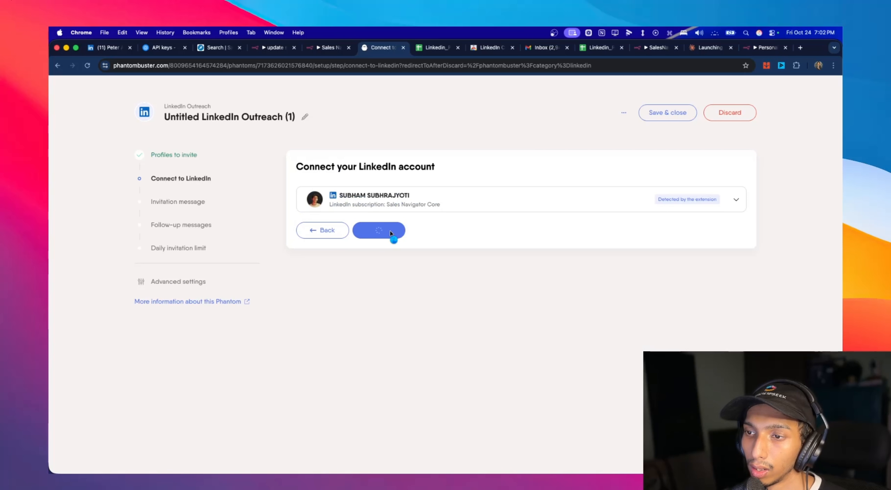
- Customize the connection request message with only the ConnectionRequest placeholder and save the invitation message
click(352, 194)
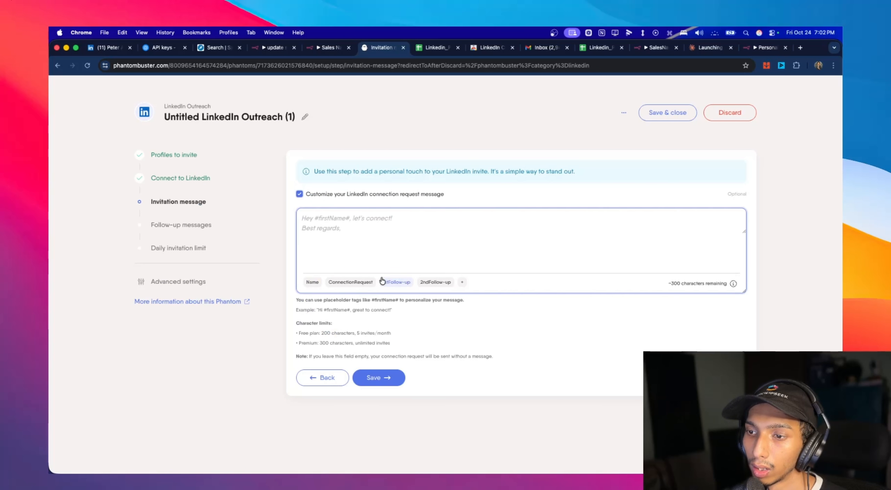
click(352, 283)
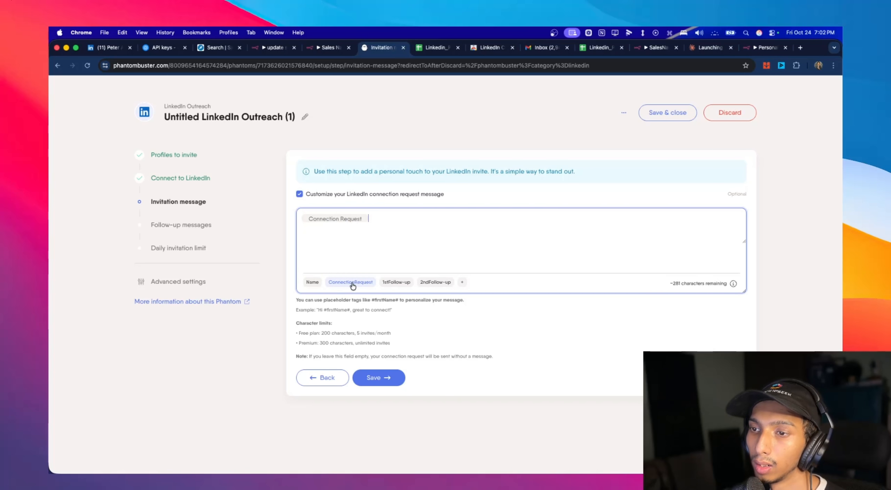
click(384, 381)
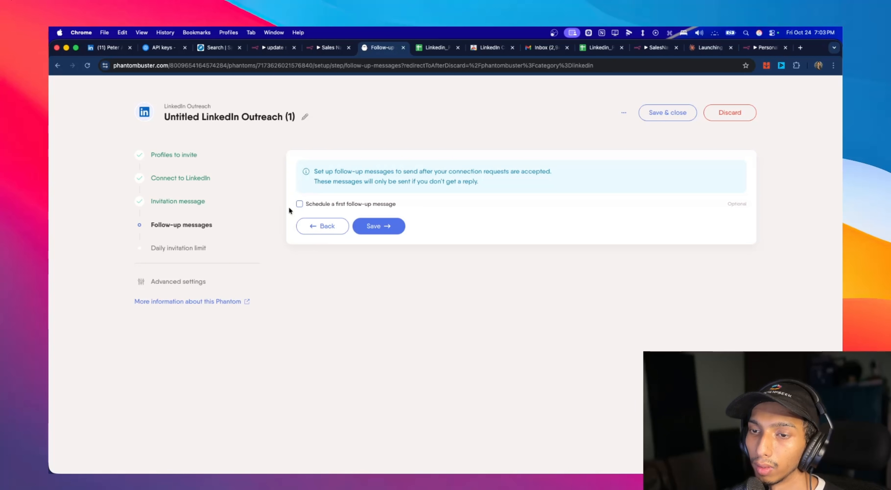
- Schedule a first follow-up message after 0 days, using the 1stFollow-up placeholder as its text
click(300, 203)
click(357, 241)
click(326, 262)
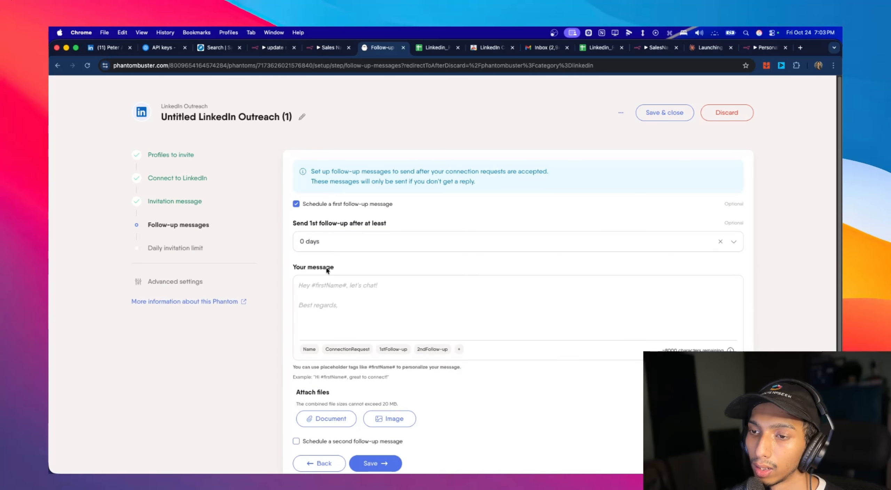
click(497, 313)
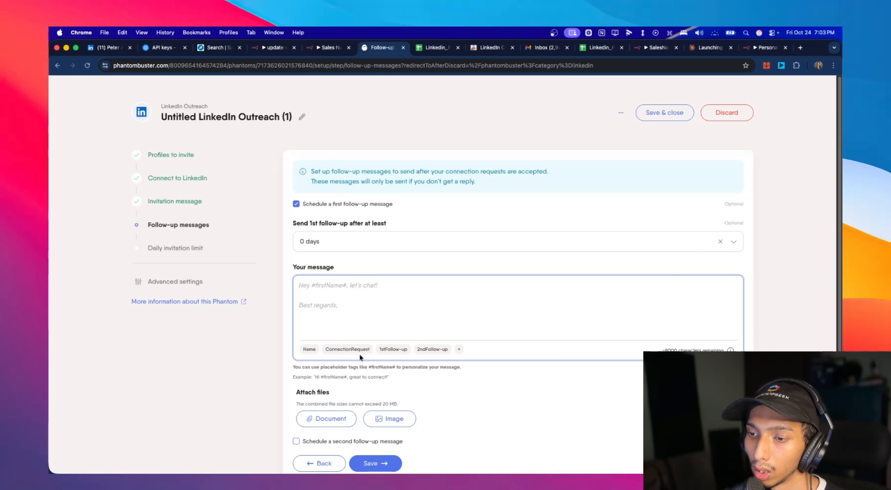
click(397, 350)
- Schedule a second follow-up message after 2 days with the 2ndFollow-up placeholder, and save the follow-up messages
scroll(446, 324, down, 2)
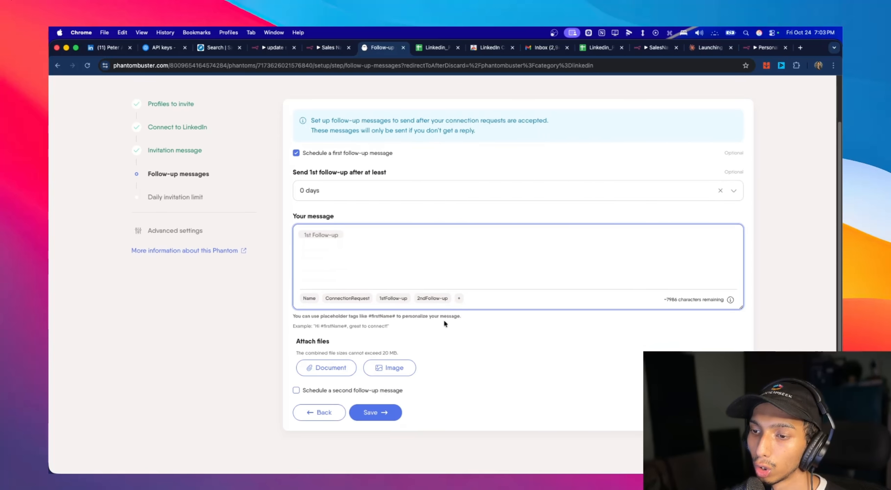
click(312, 392)
scroll(383, 348, down, 3)
click(340, 329)
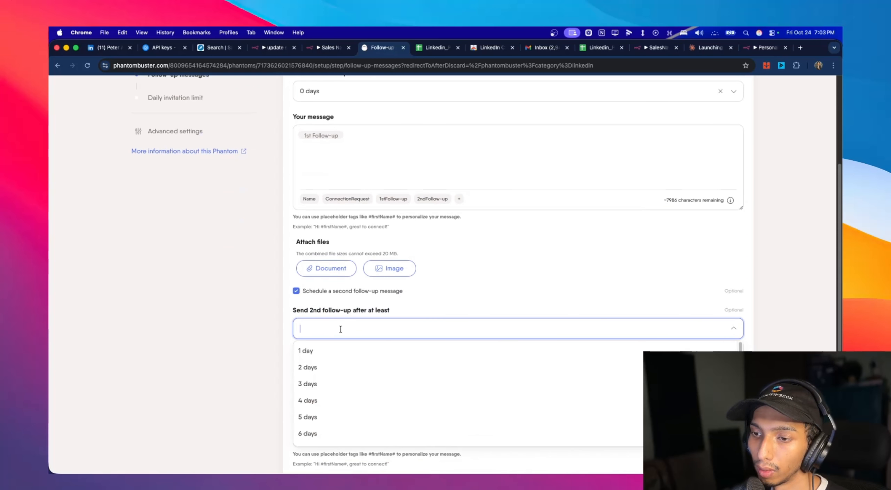
click(332, 367)
scroll(424, 362, down, 4)
click(407, 324)
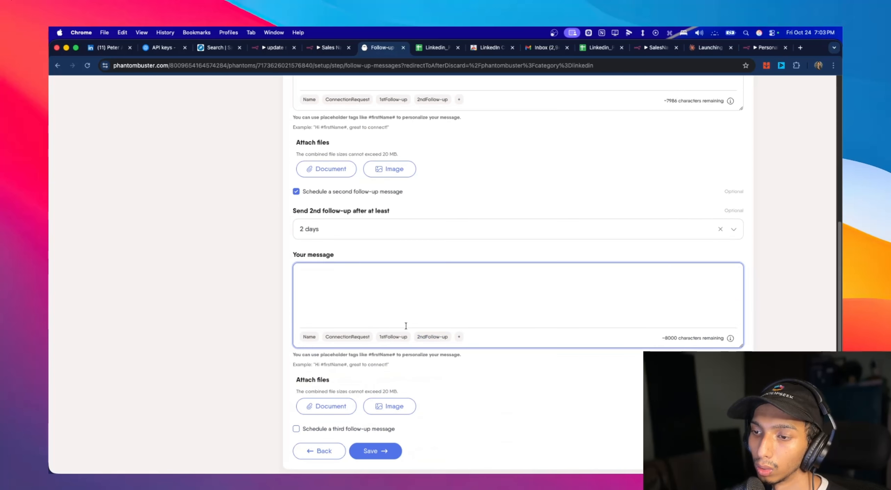
click(434, 338)
scroll(392, 415, down, 2)
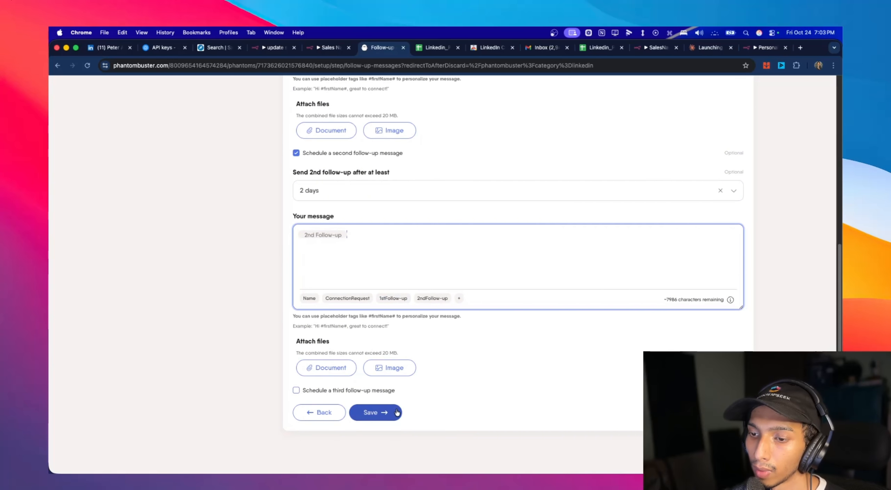
click(398, 412)
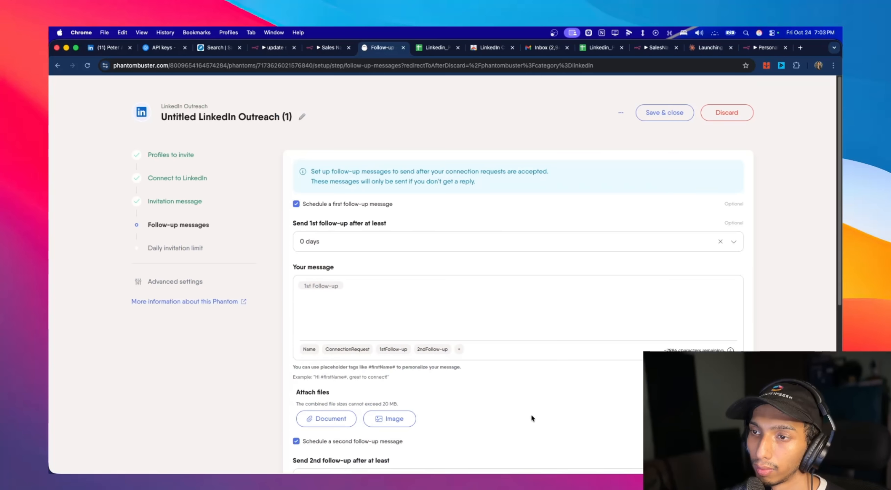
- Set the daily invitation limit to 5 per day and save it
click(347, 246)
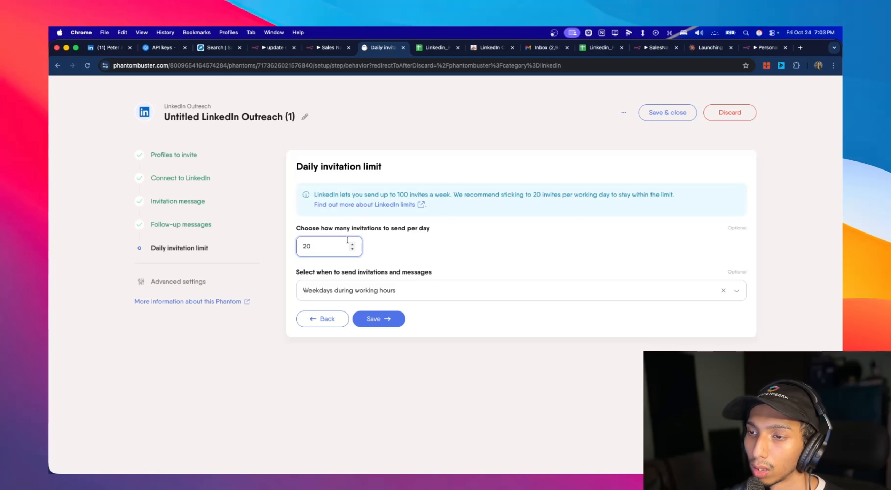
key(BackSpace)
key(BackSpace)
text(9)
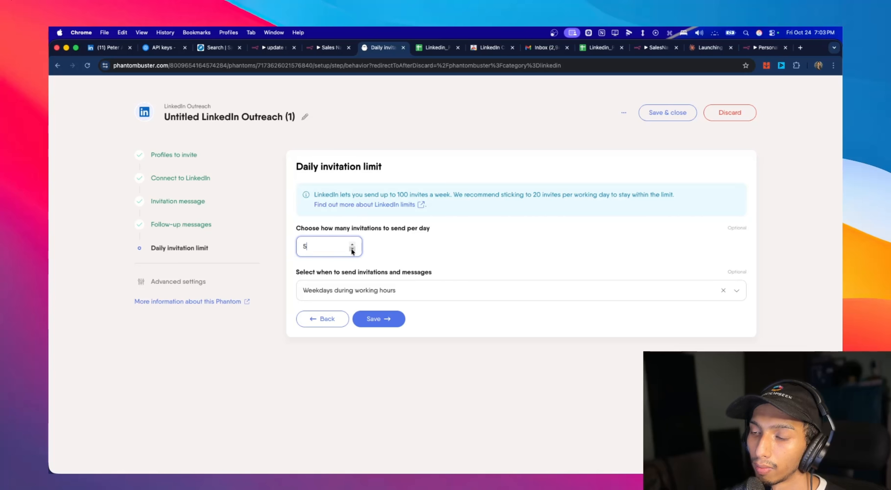
click(383, 320)
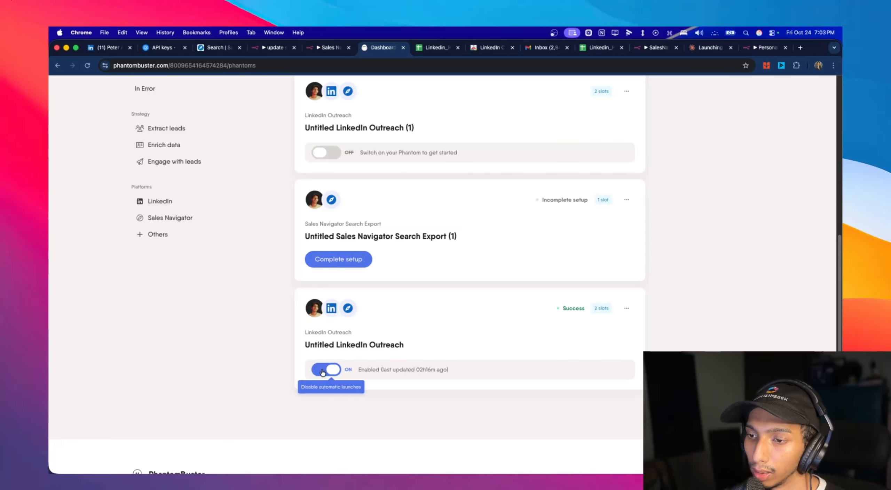
- Disable automatic launches for the existing Untitled LinkedIn Outreach phantom on the dashboard
click(322, 371)
scroll(378, 309, up, 6)
scroll(348, 296, down, 3)
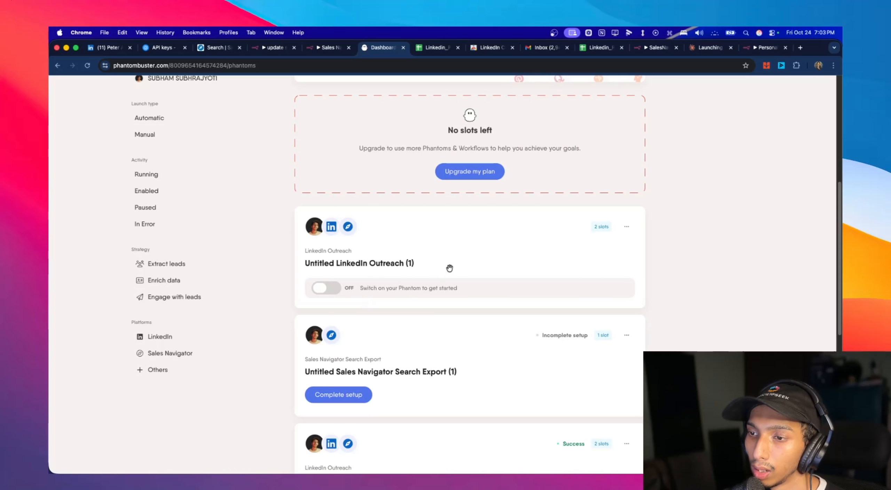
- Open the webhook options in the advanced settings of the Untitled LinkedIn Outreach (1) phantom
click(631, 227)
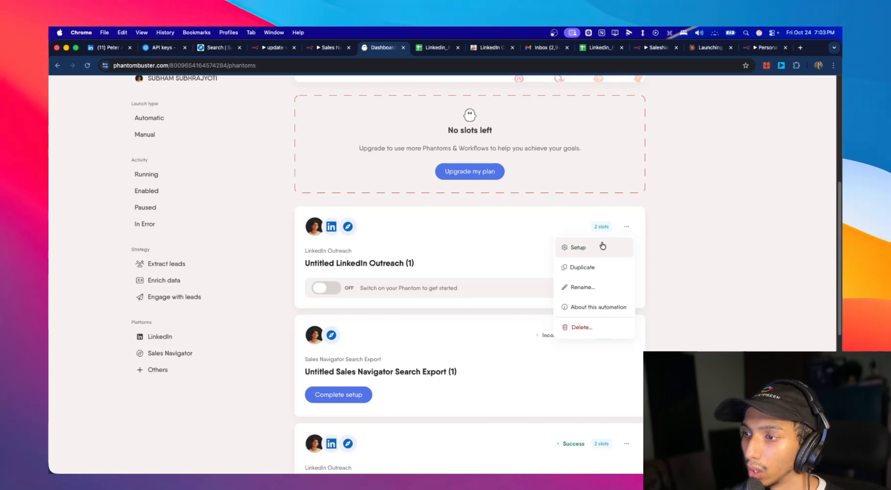
click(623, 245)
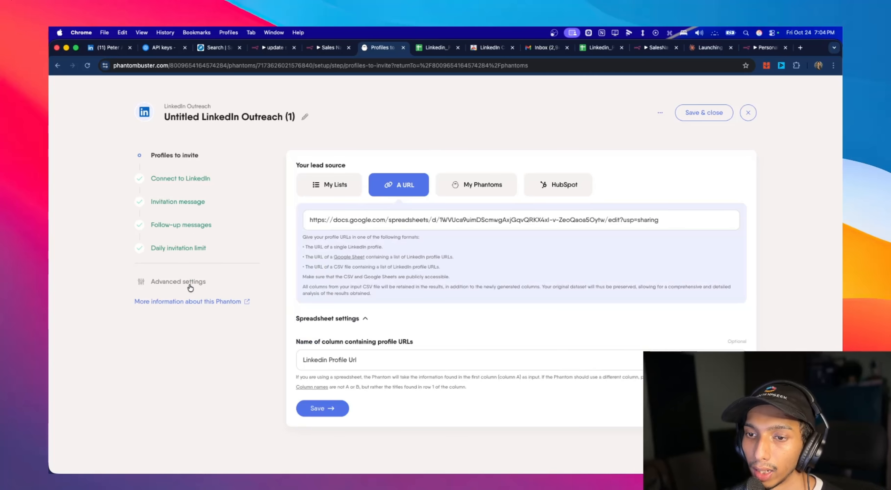
click(178, 282)
click(397, 165)
click(428, 164)
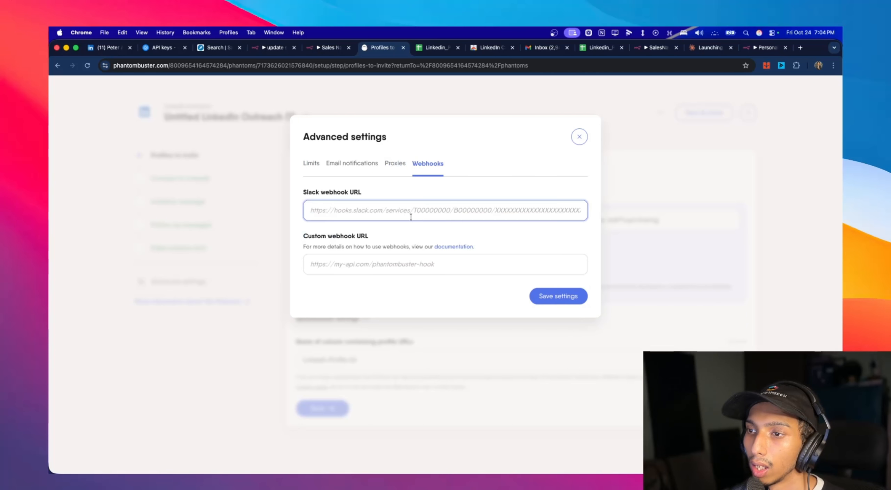
- Add a Webhook trigger to the n8n update sheet workflow, copy its production URL and set the HTTP method to POST
click(315, 47)
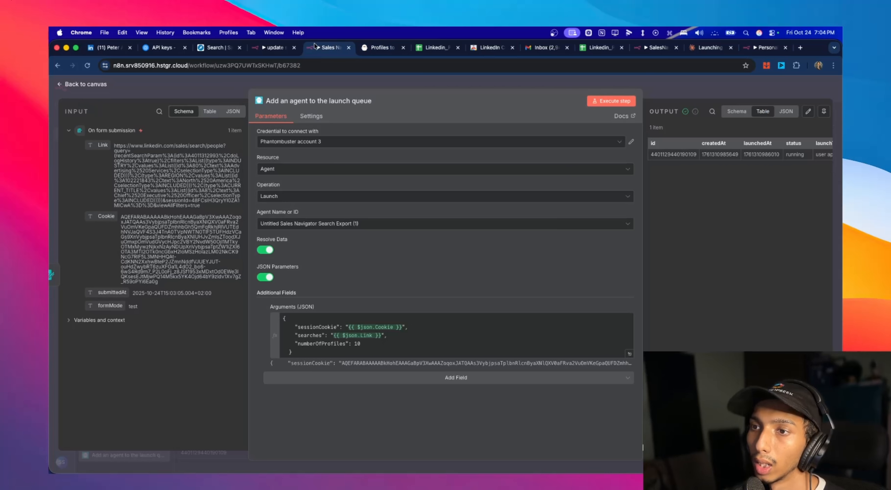
click(267, 49)
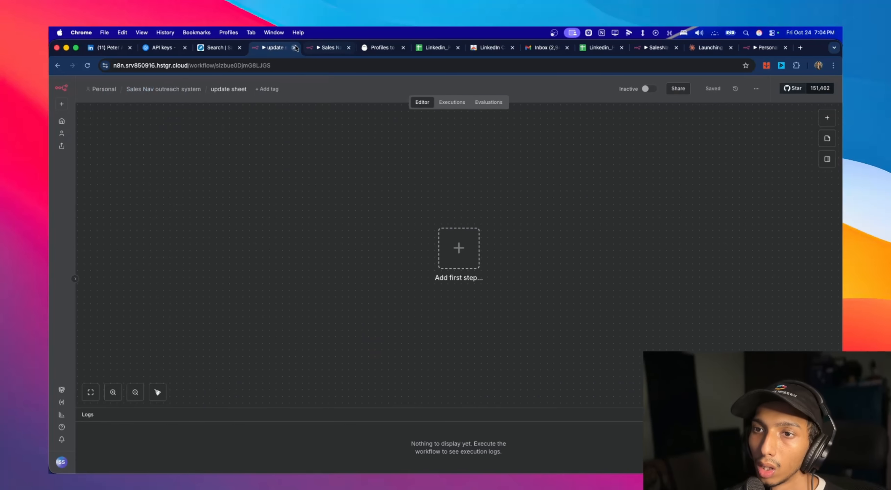
click(458, 248)
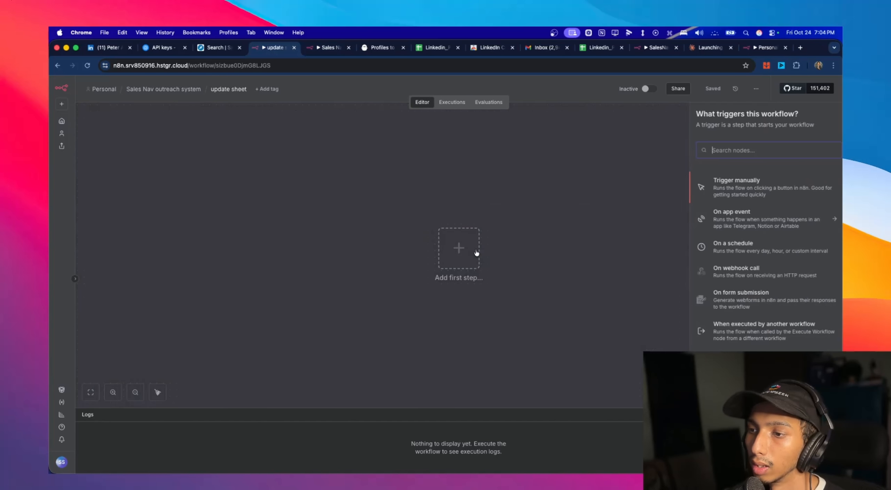
click(747, 277)
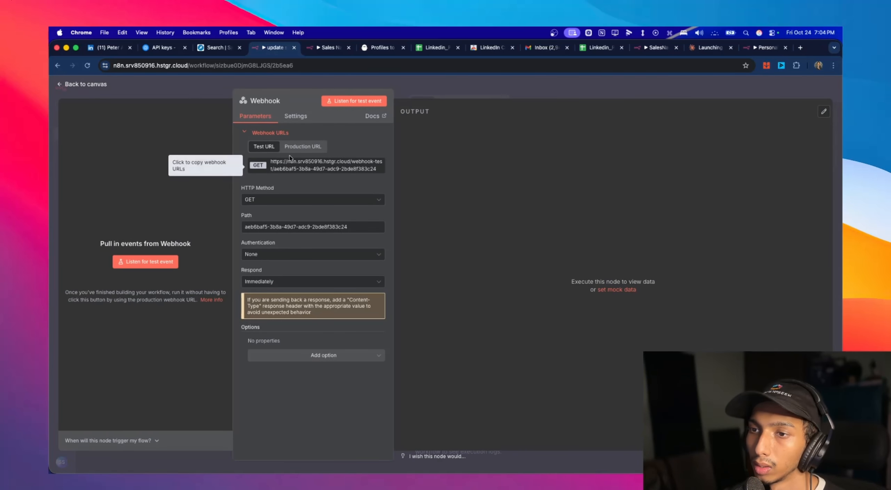
click(303, 146)
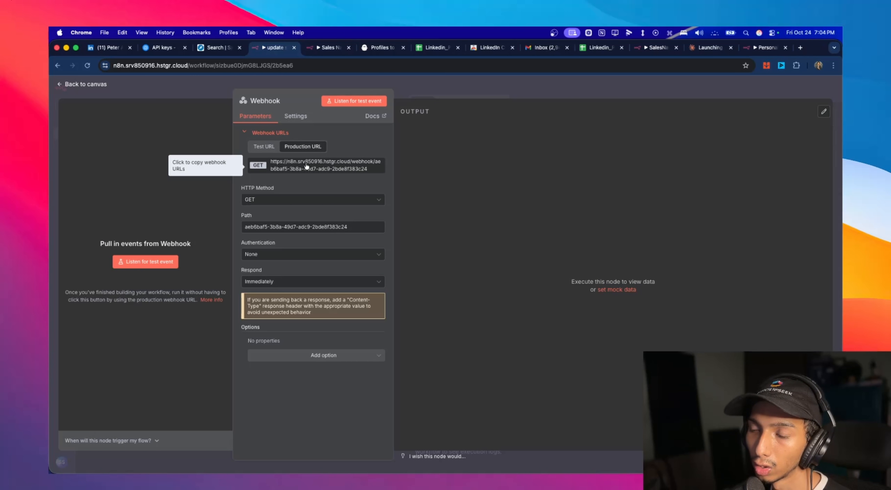
click(294, 200)
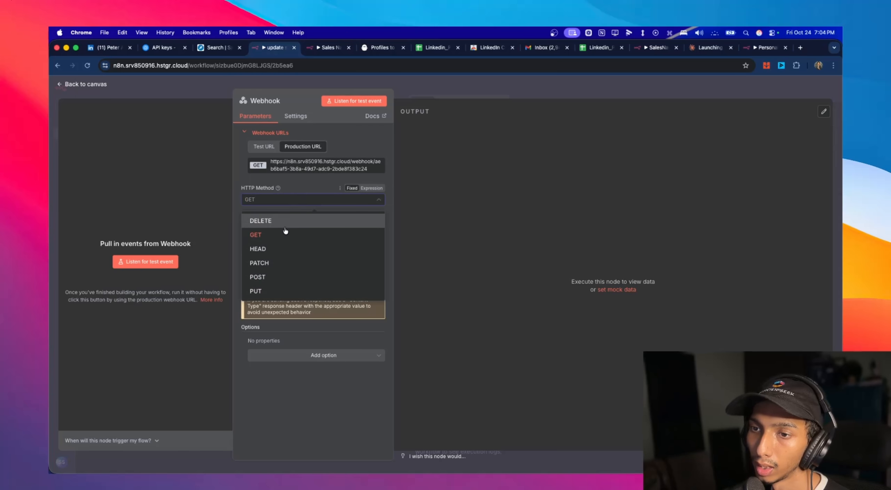
click(277, 279)
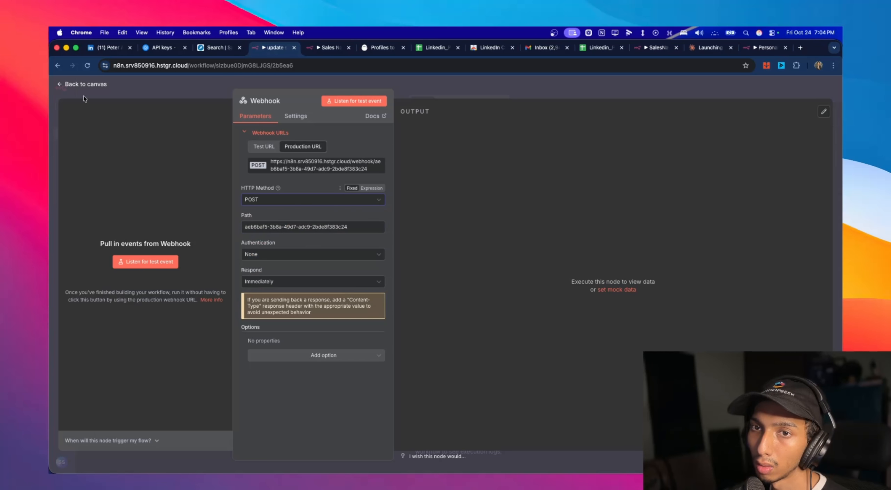
- Save the update sheet workflow with its Webhook trigger and activate it
click(82, 84)
key(super+s)
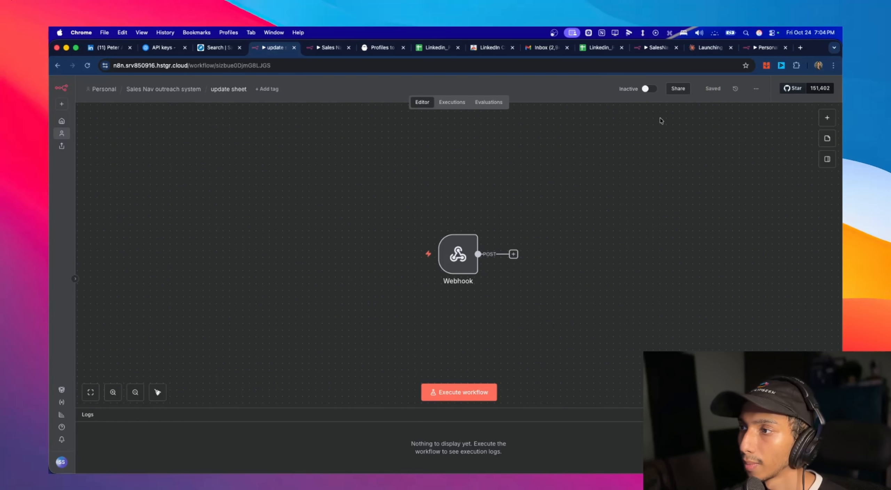
click(647, 89)
click(518, 295)
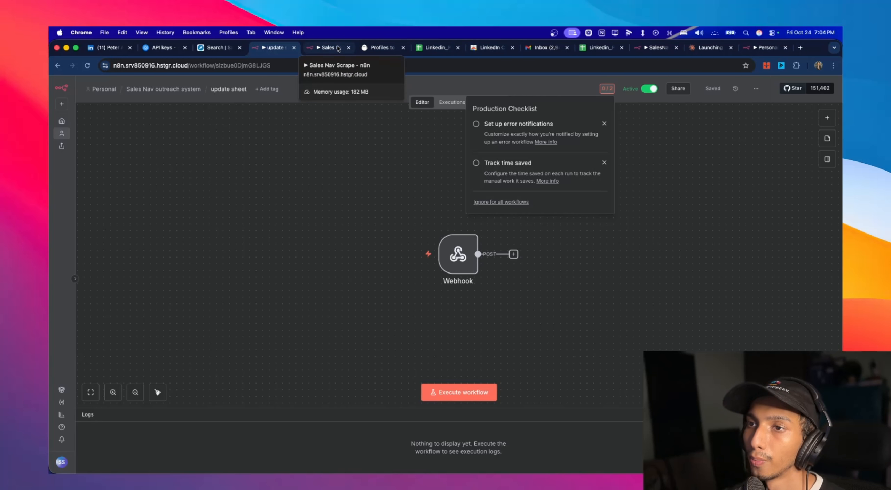
- Paste the n8n production URL as the phantom's custom webhook URL in PhantomBuster and save the setup
click(383, 47)
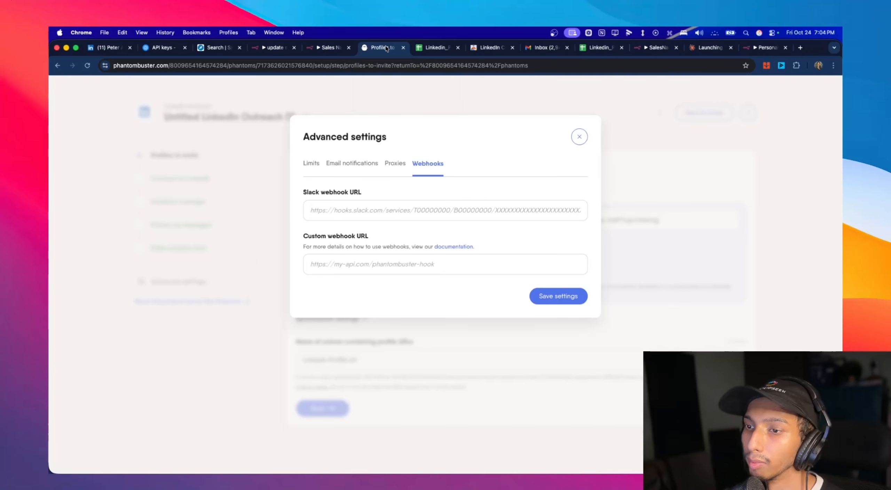
click(368, 258)
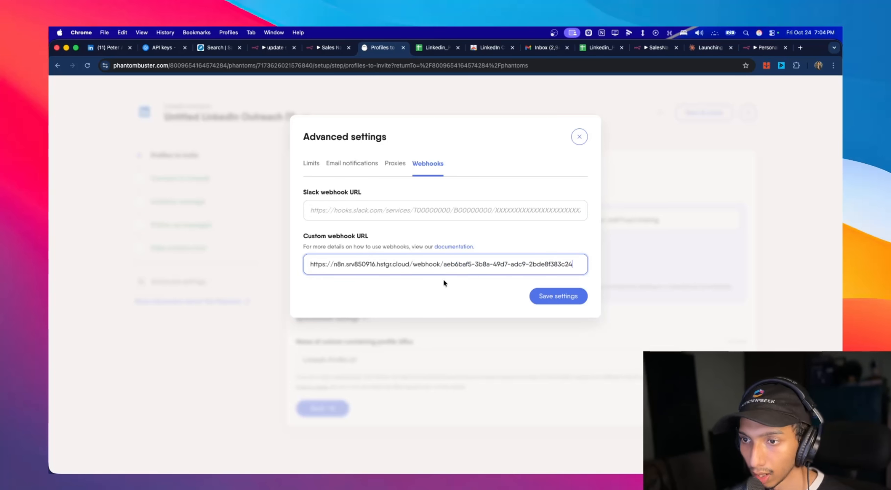
click(573, 296)
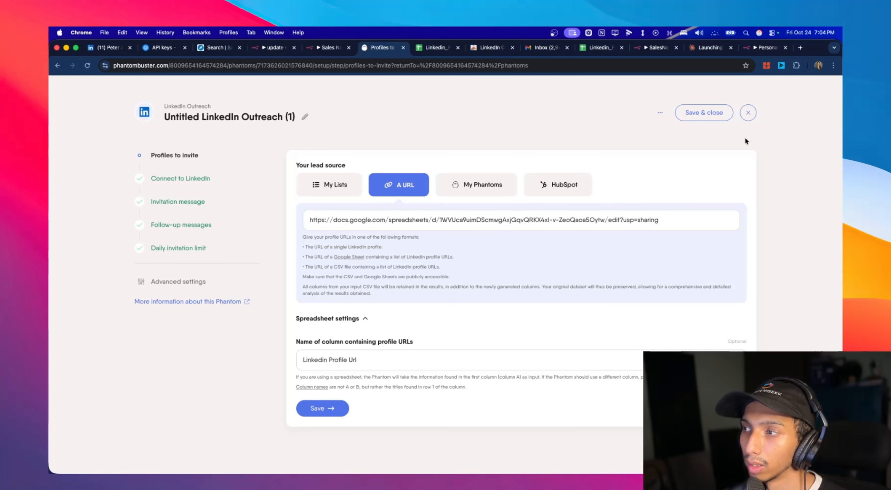
click(724, 115)
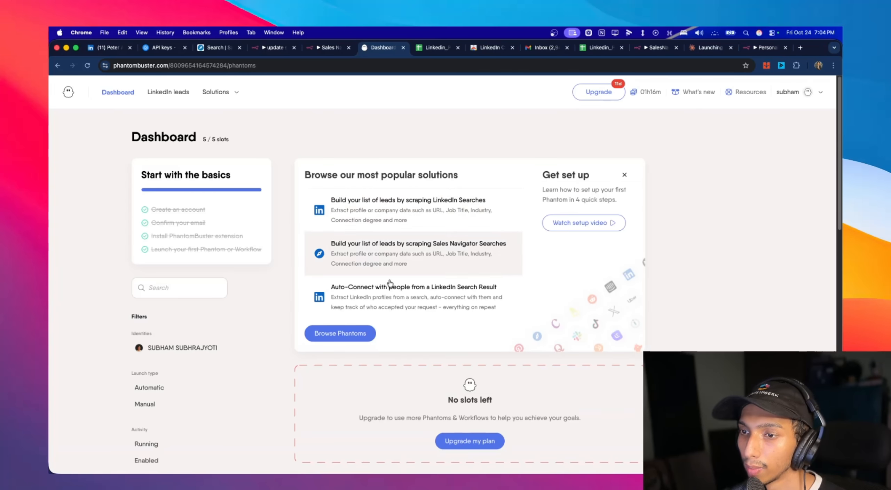
- Enable automatic launches for the Untitled LinkedIn Outreach (1) phantom on the dashboard
scroll(622, 289, down, 9)
scroll(451, 267, down, 5)
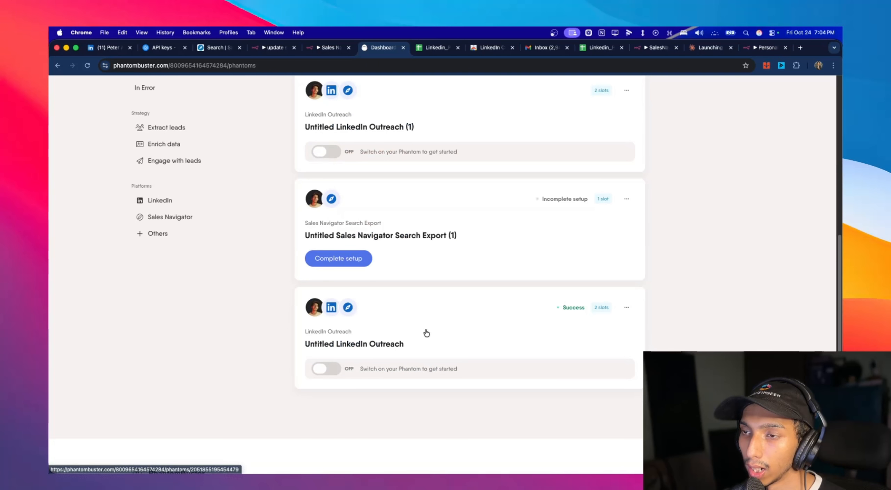
scroll(383, 257, up, 7)
scroll(380, 255, down, 2)
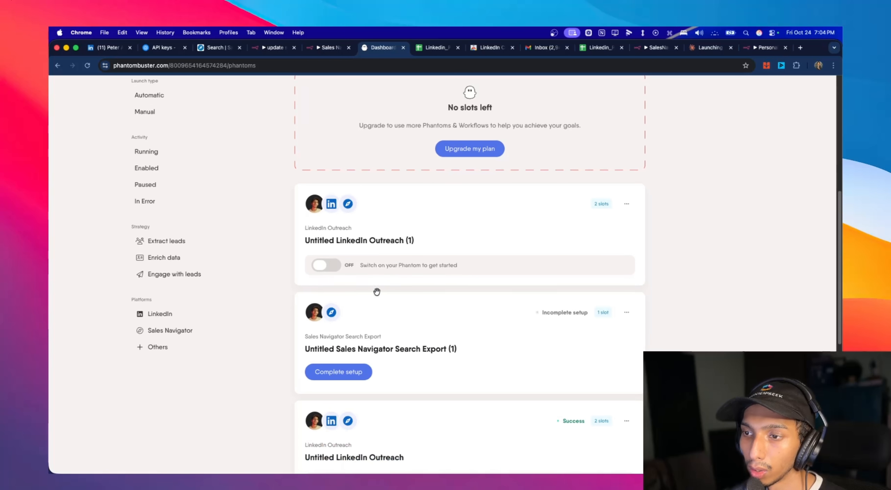
click(327, 266)
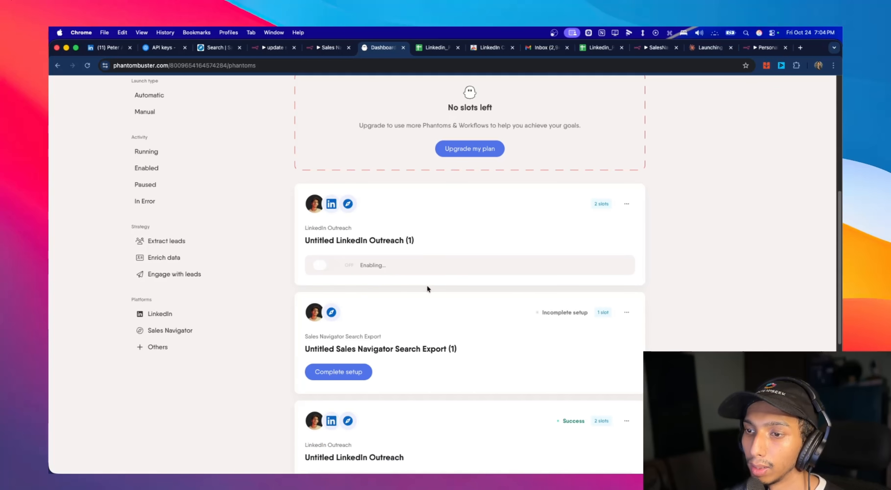
- Close the agent node's details in the Sales Nav Scrape workflow and dismiss the production checklist in update sheet
click(324, 49)
click(77, 85)
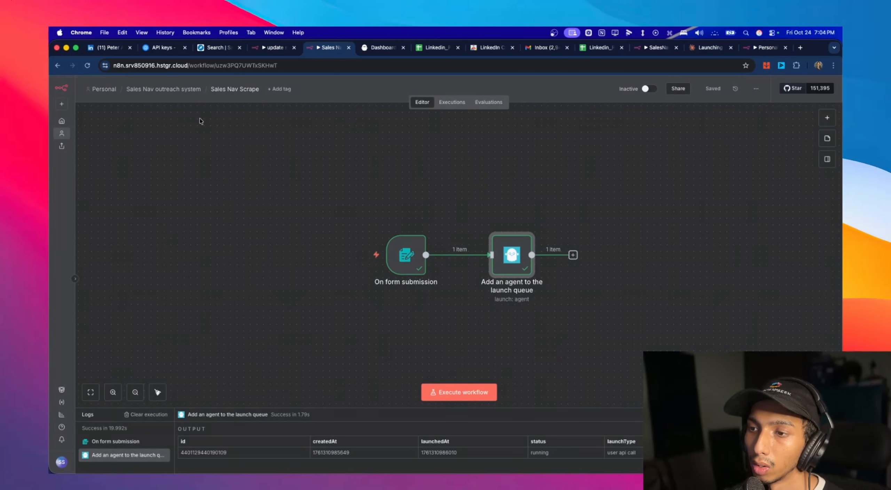
click(258, 50)
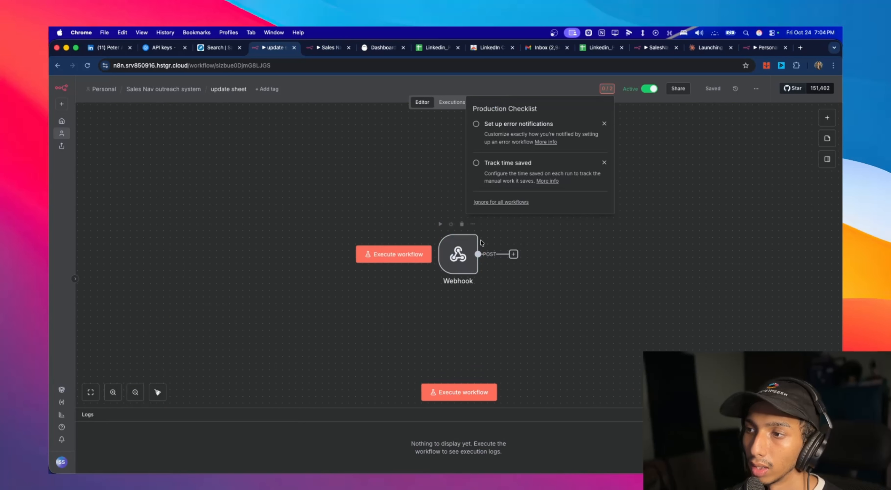
click(635, 224)
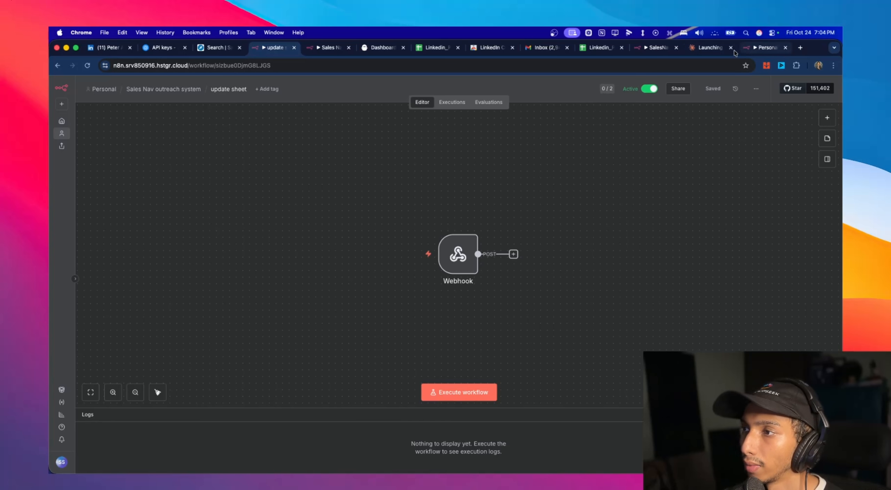
- Open the Untitled LinkedIn Outreach (1) phantom in PhantomBuster and examine its leads list and their invitation status
click(374, 49)
scroll(424, 260, down, 3)
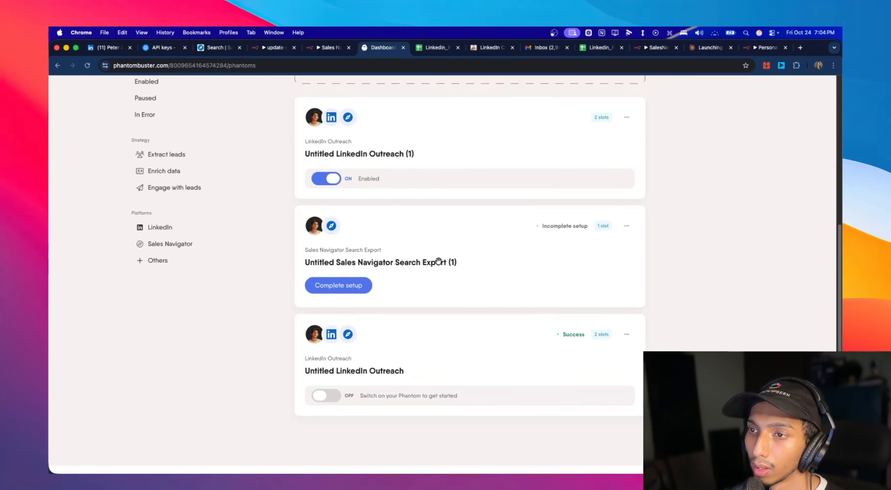
scroll(398, 251, up, 3)
click(452, 246)
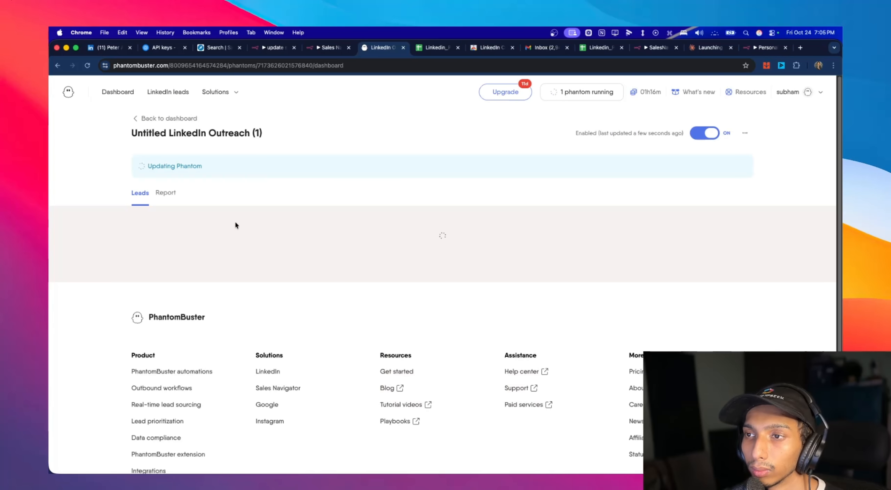
scroll(349, 206, down, 2)
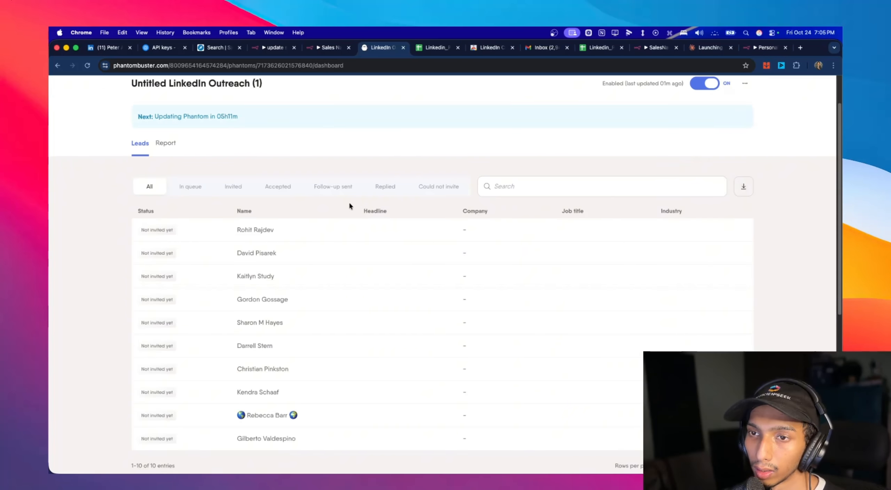
scroll(313, 212, up, 2)
scroll(264, 244, down, 2)
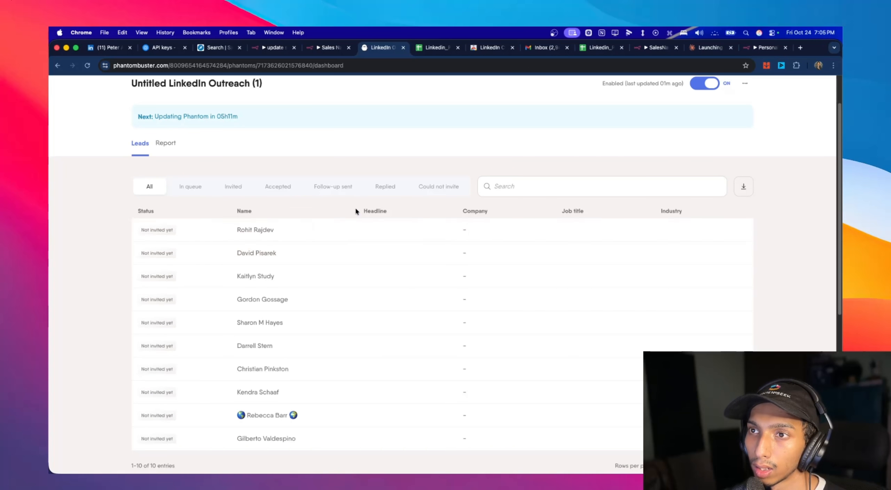
scroll(399, 192, up, 2)
- Open the webhook execution of the n8n update sheet workflow and examine the resultObject data in the Webhook node's output body
click(275, 50)
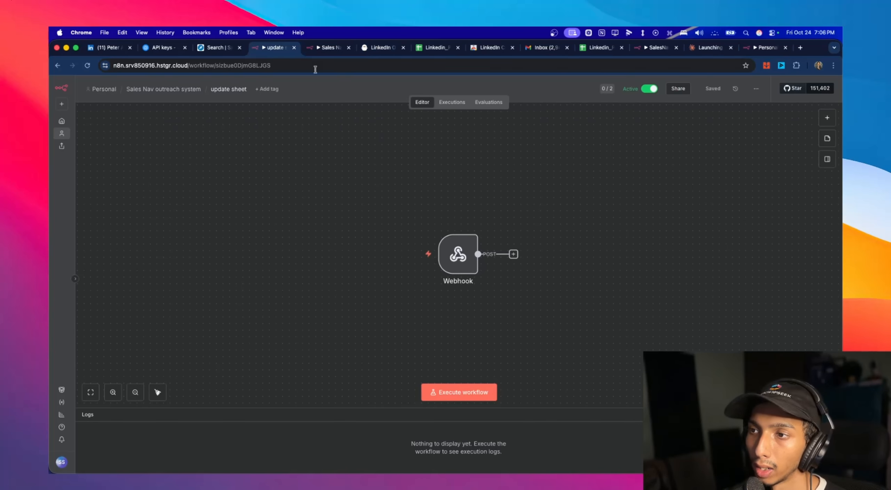
click(454, 107)
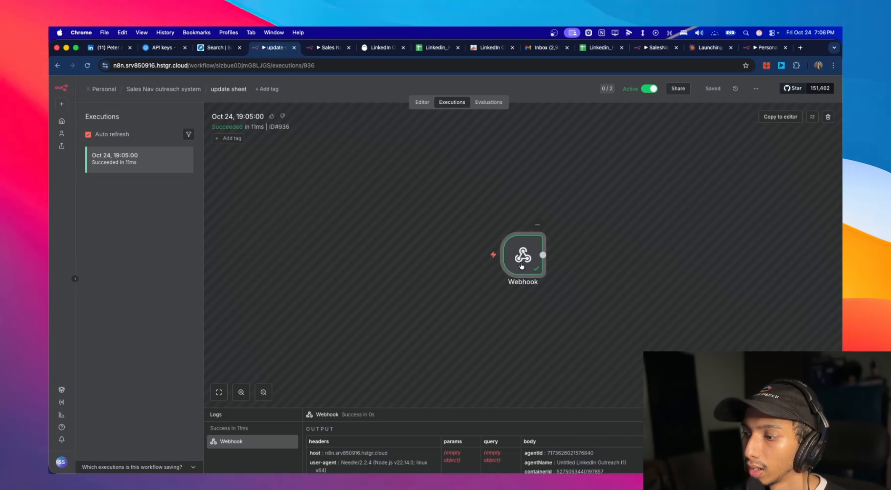
double_click(521, 266)
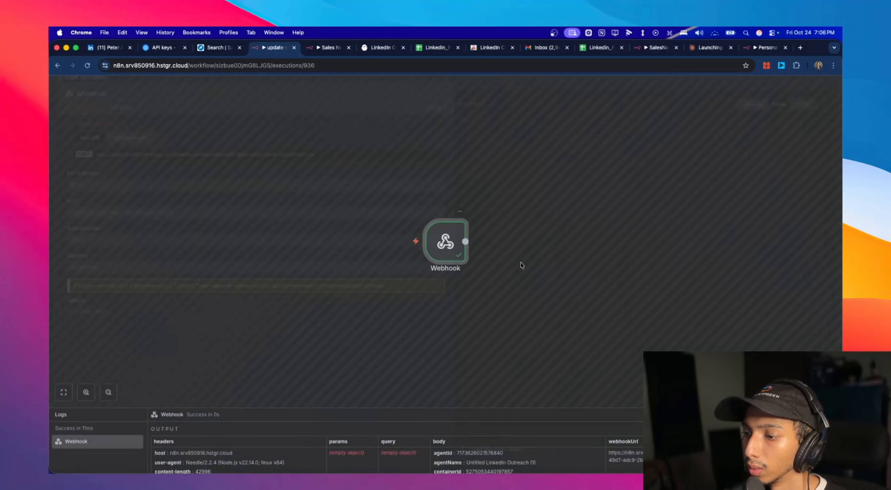
scroll(662, 209, down, 3)
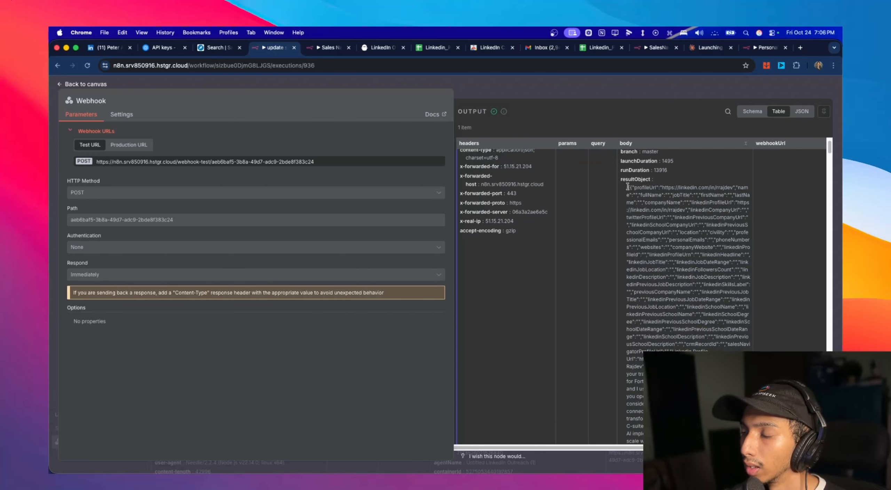
drag(628, 187, 640, 362)
scroll(649, 255, up, 15)
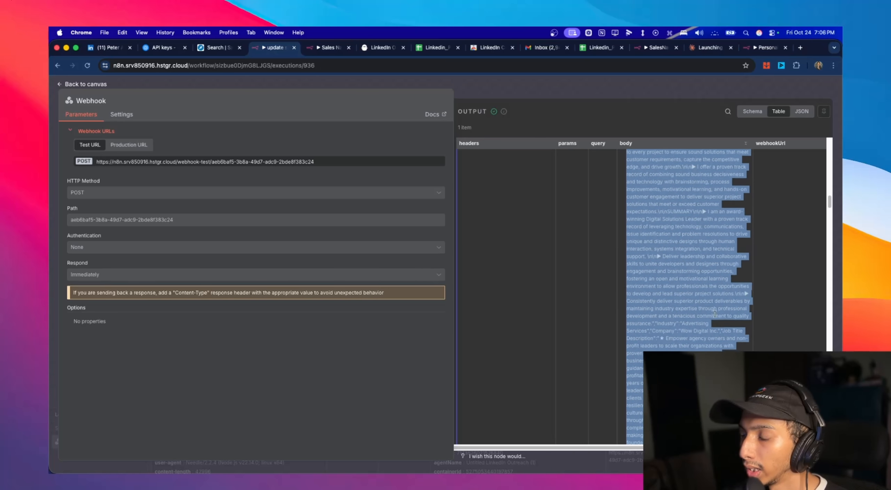
click(650, 239)
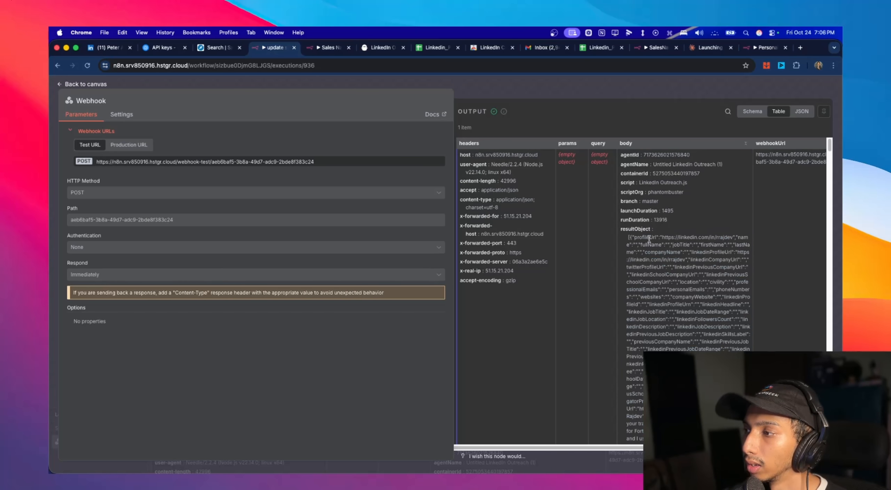
drag(629, 238, 729, 333)
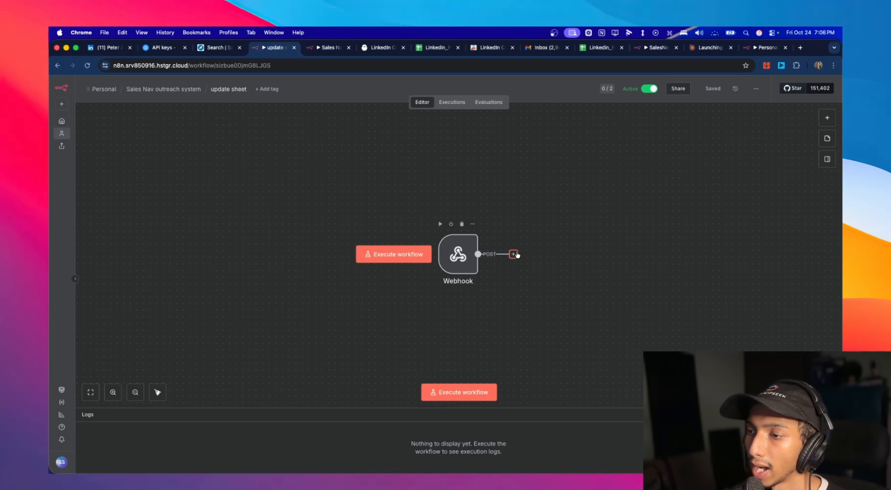
click(513, 255)
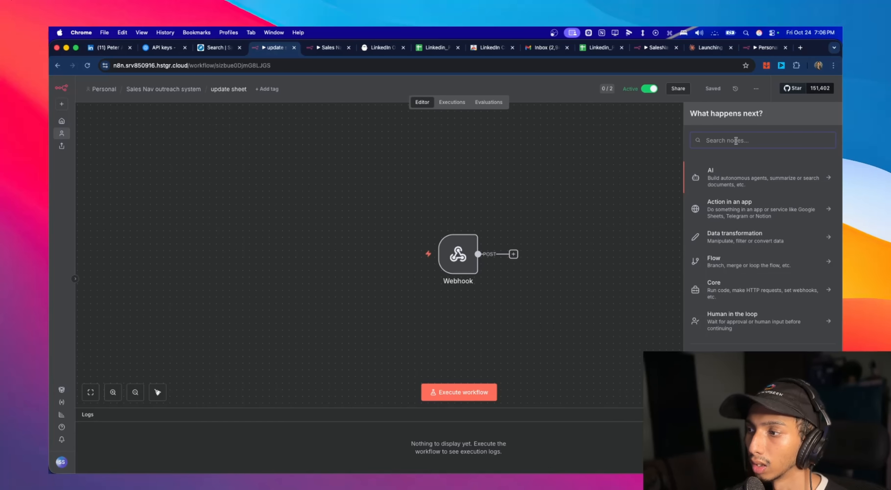
text(cod)
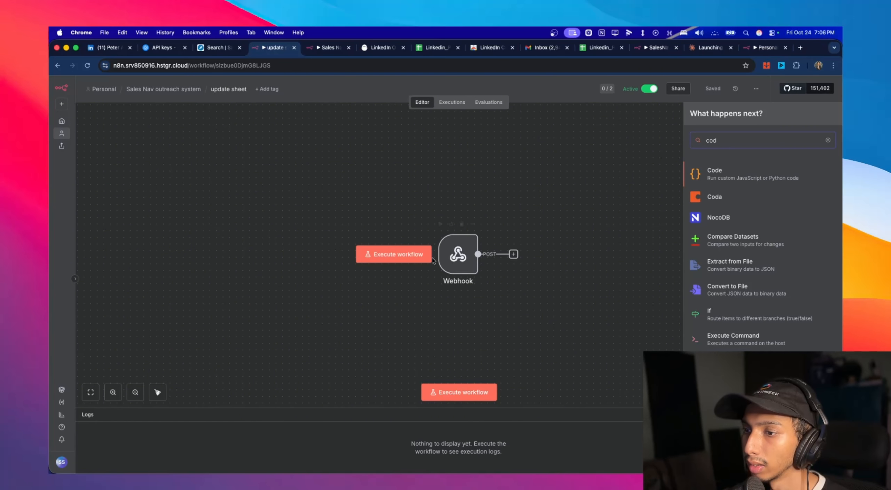
- Copy the Webhook node's JSON output from the update sheet workflow's latest execution and return to the workflow editor
click(448, 104)
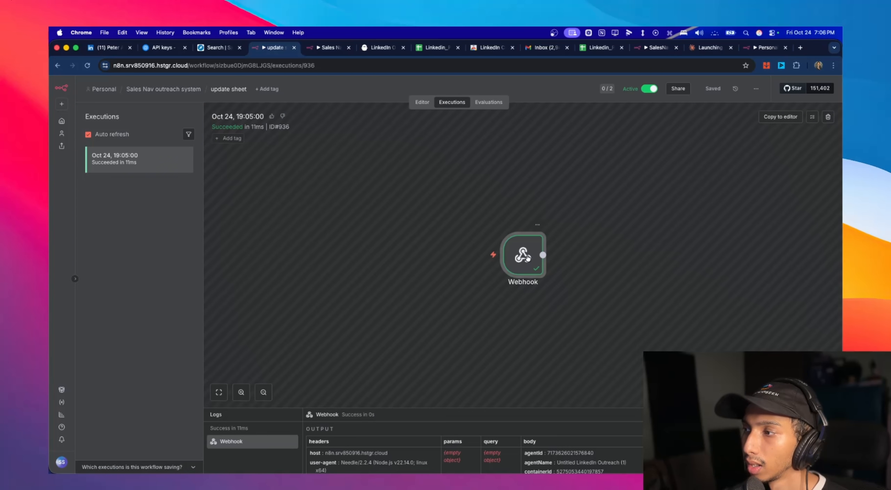
double_click(522, 255)
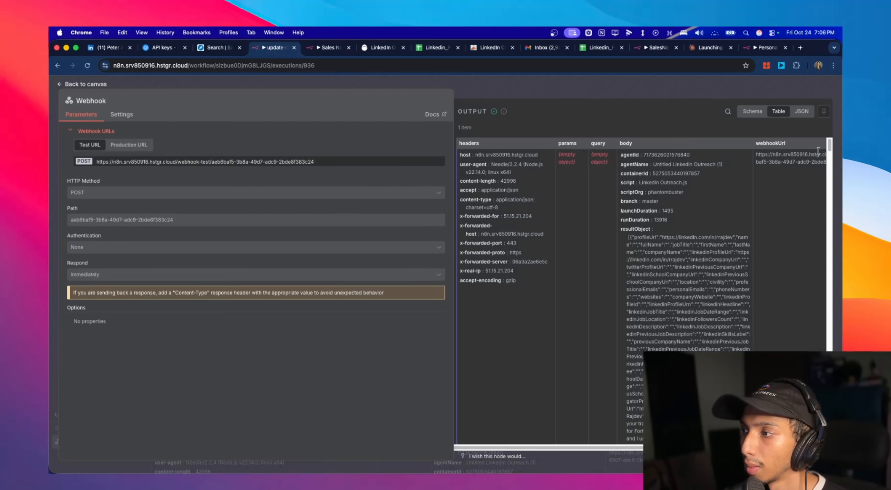
click(753, 112)
click(797, 114)
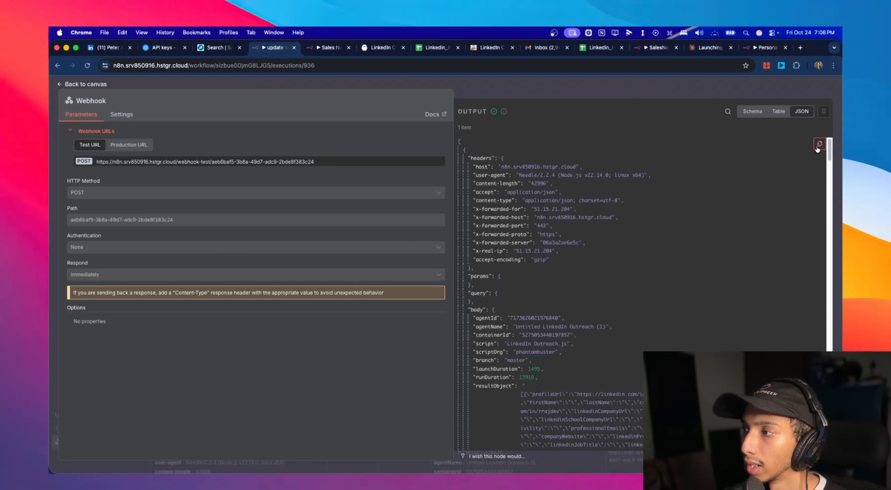
click(82, 84)
click(422, 102)
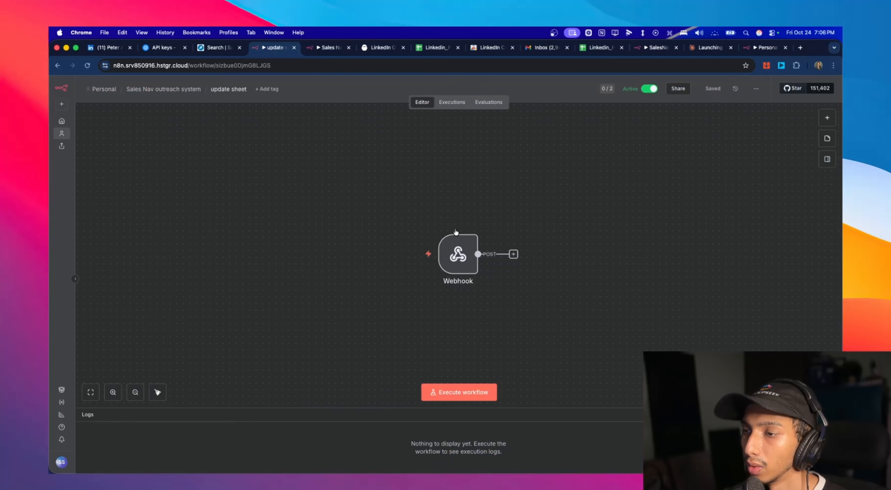
- Replace the Webhook node's sample mock output with the copied execution JSON and save it as pinned test data
double_click(459, 254)
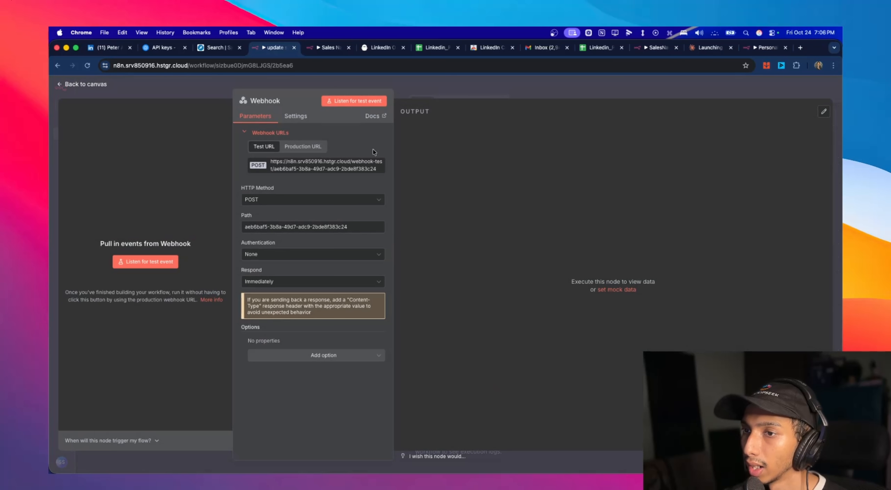
click(825, 111)
key(super+a)
click(521, 205)
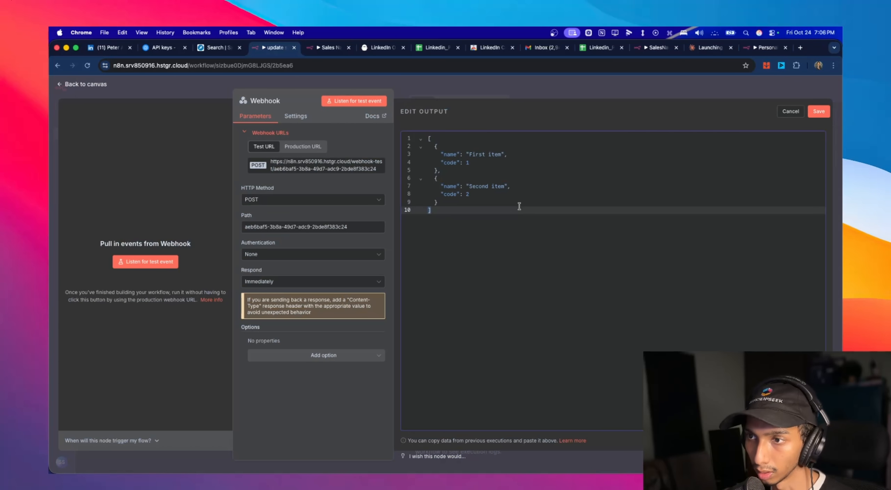
key(super+a)
key(BackSpace)
key(super+v)
scroll(700, 234, up, 15)
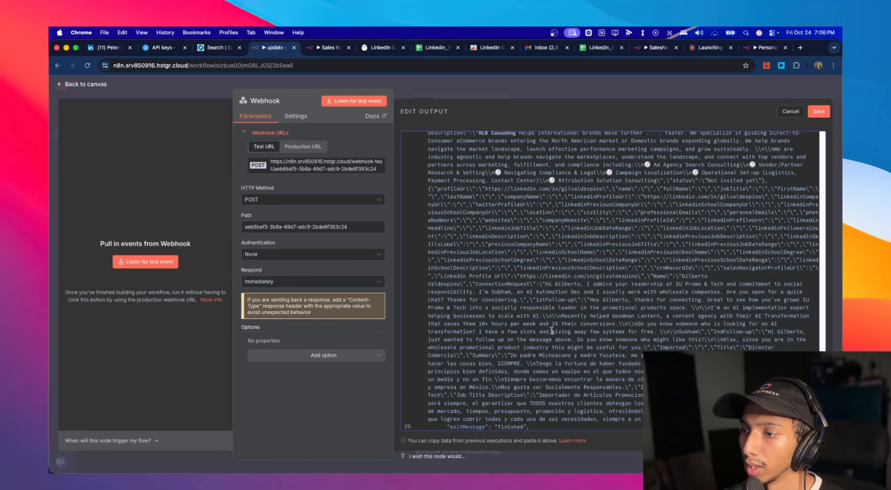
scroll(701, 234, up, 10)
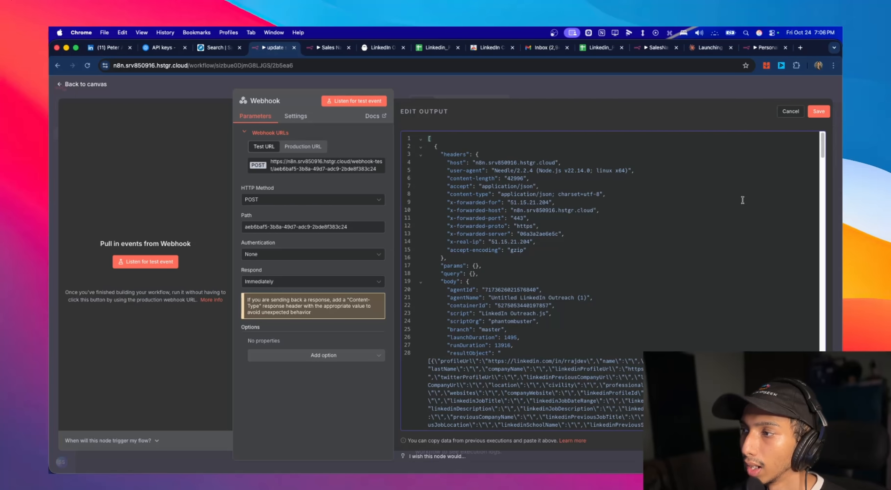
click(819, 112)
- Examine the resultObject lead data in the Webhook node's pinned JSON output and return to the canvas
scroll(491, 283, down, 5)
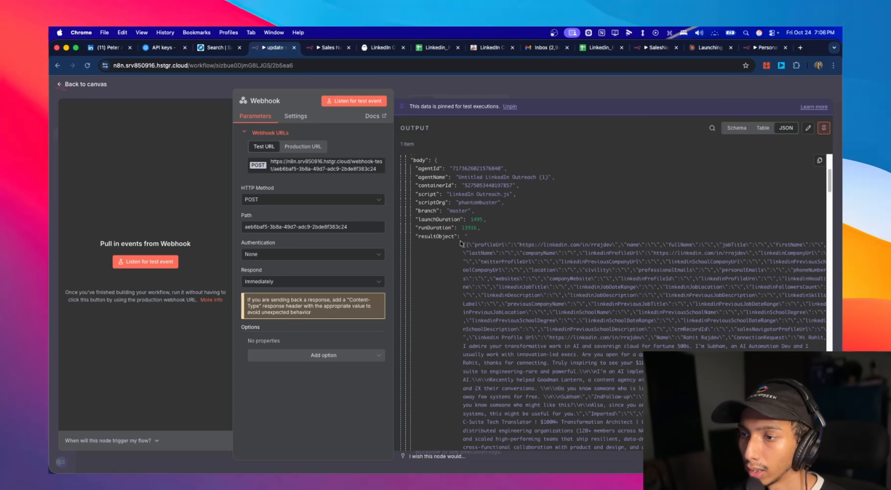
scroll(470, 243, down, 2)
scroll(492, 209, down, 10)
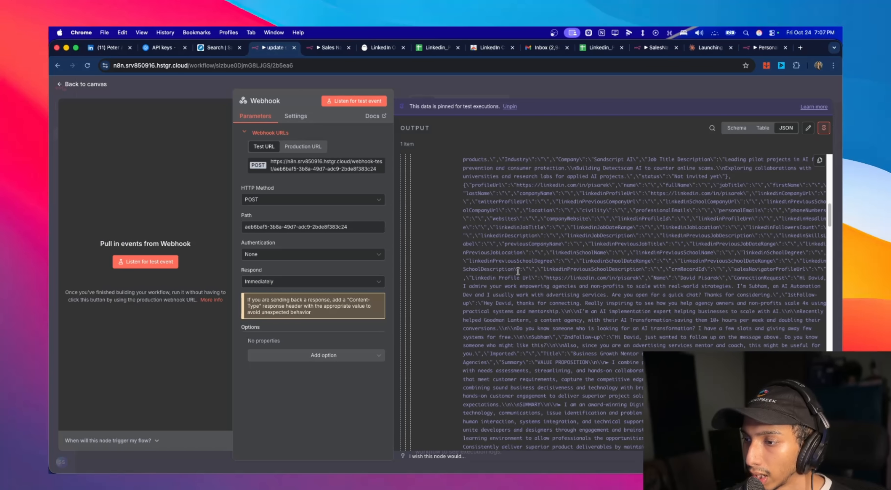
scroll(518, 271, down, 10)
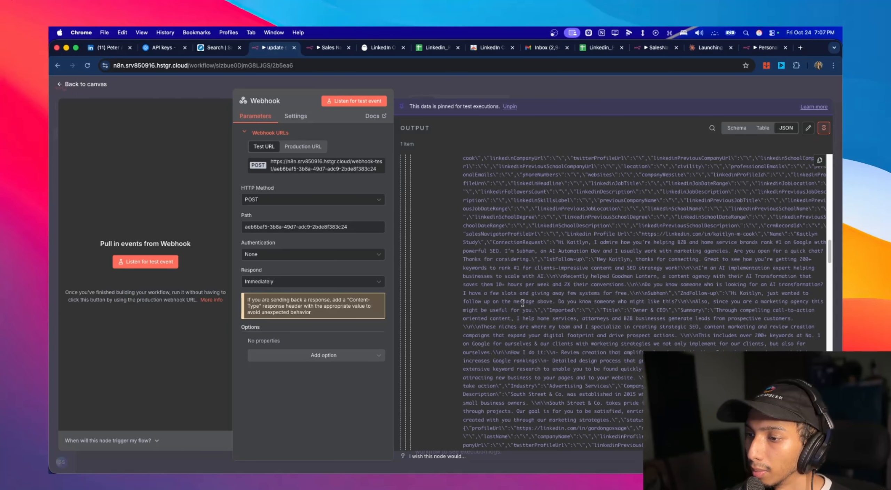
scroll(522, 303, up, 20)
drag(464, 250, 529, 335)
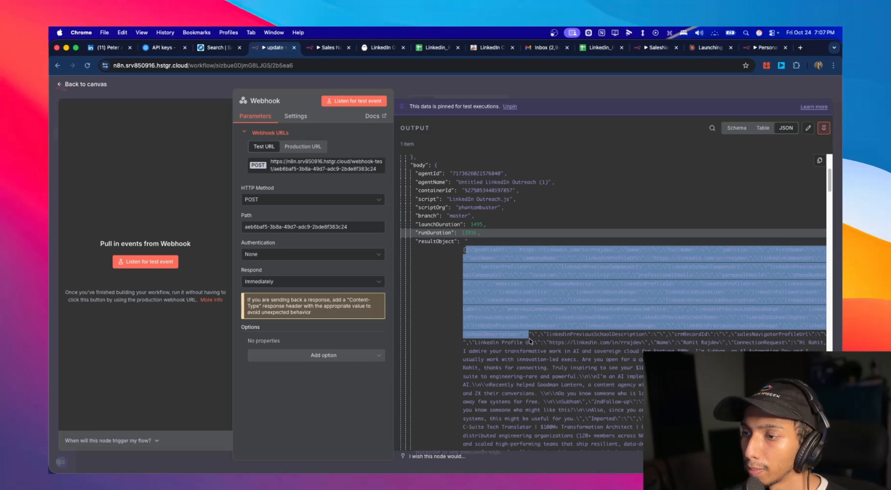
click(530, 339)
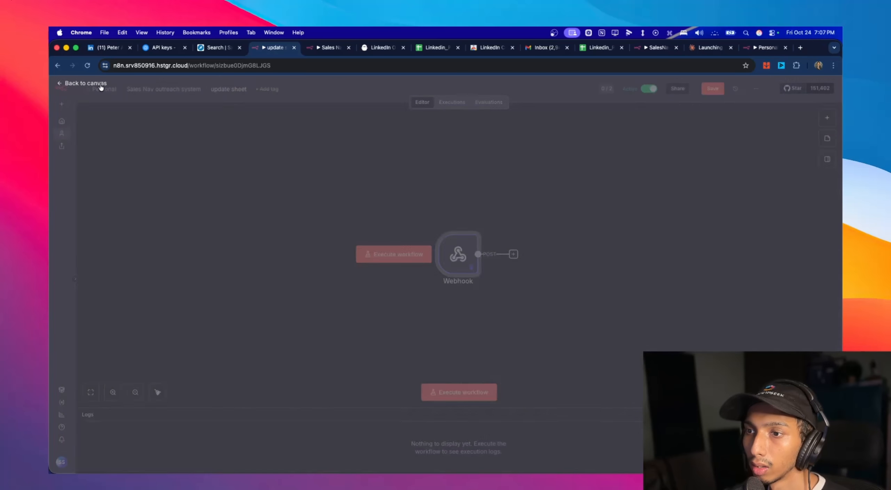
click(101, 85)
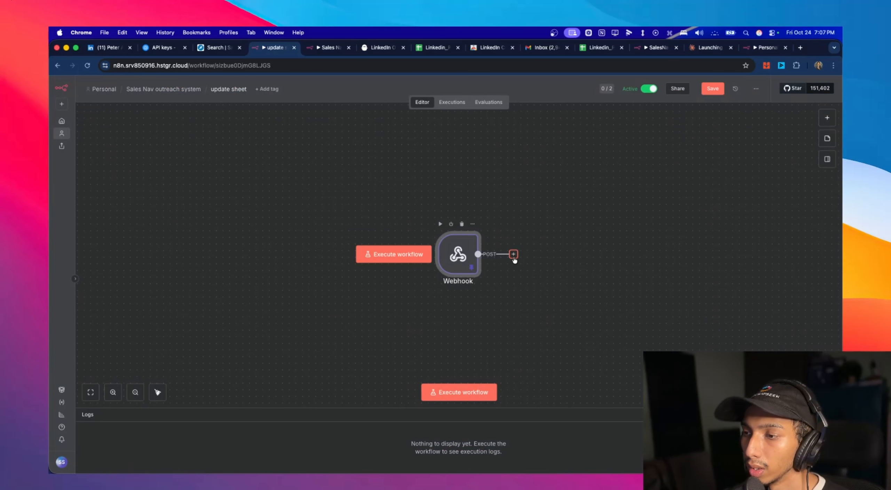
- Add a Code in JavaScript node after the Webhook node in the update sheet workflow
click(513, 254)
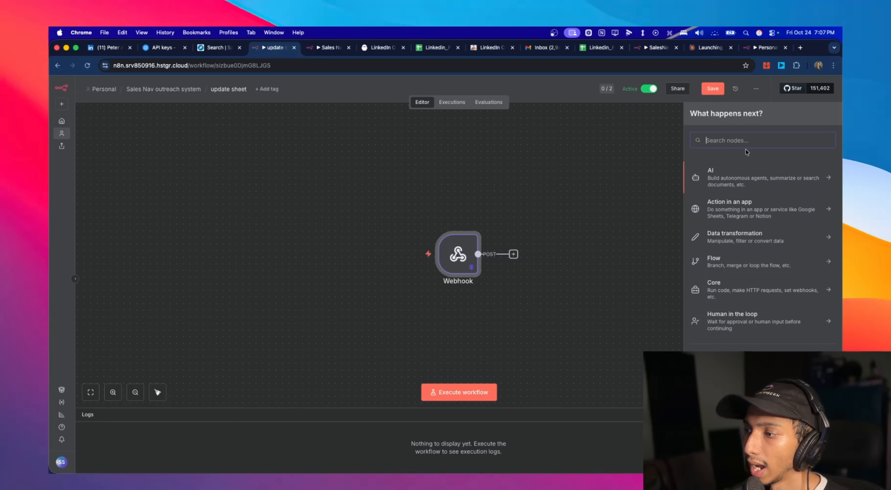
text(code)
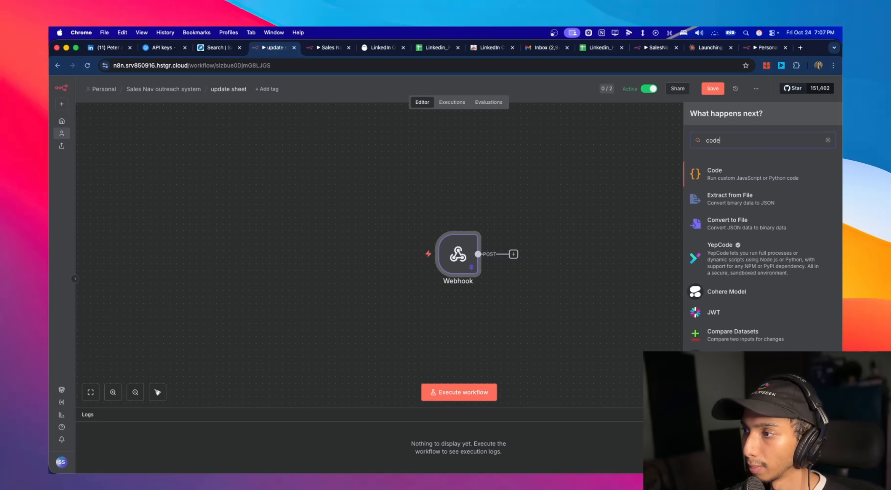
click(790, 172)
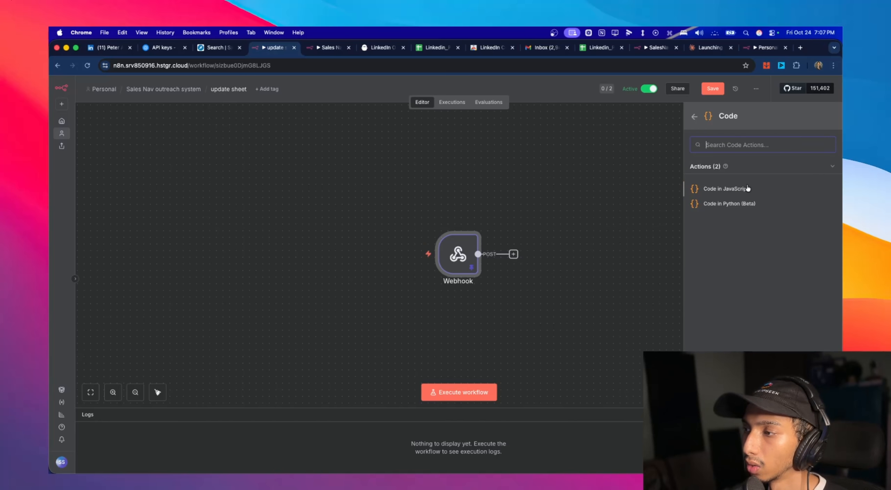
click(747, 188)
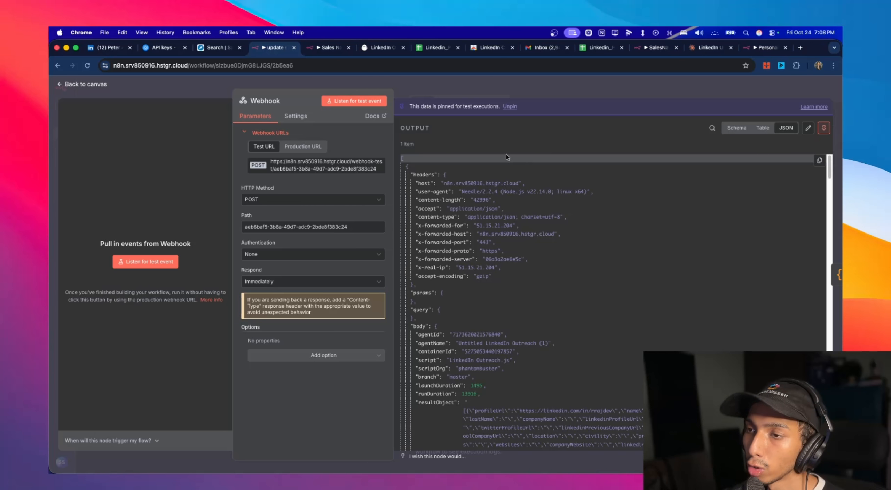
- Review and copy the Webhook node's pinned JSON output, and switch to Claude's LinkedIn URL extraction for n8n chat
scroll(576, 210, down, 5)
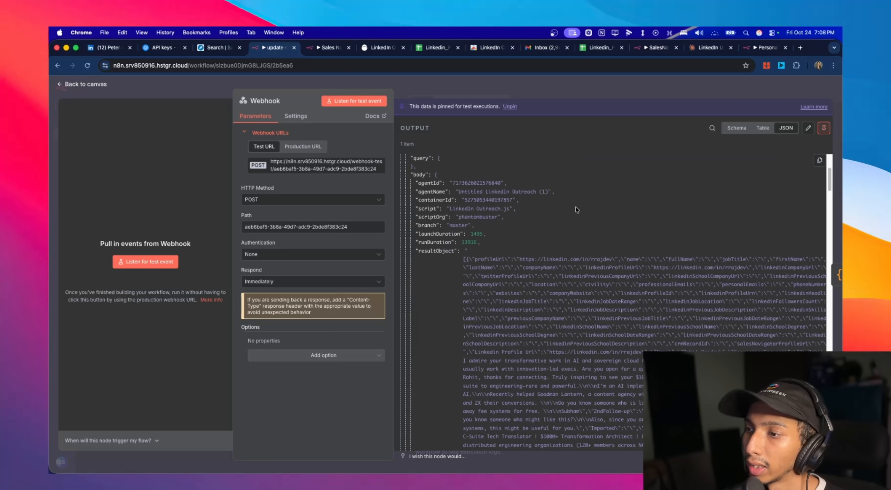
drag(520, 259, 615, 259)
click(595, 259)
scroll(596, 259, down, 7)
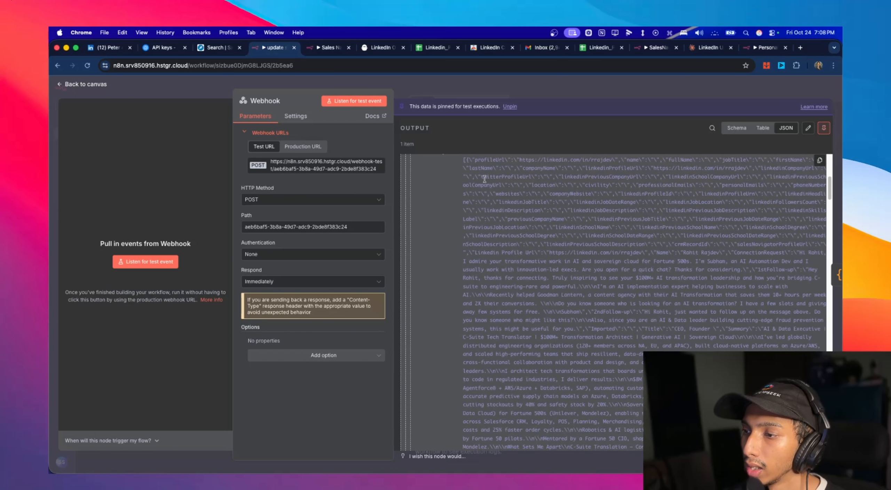
scroll(595, 326, up, 12)
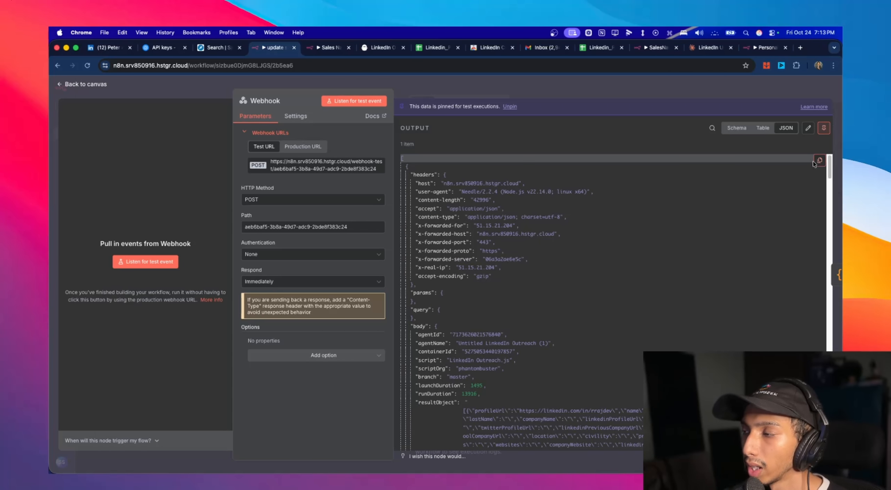
click(820, 161)
click(788, 188)
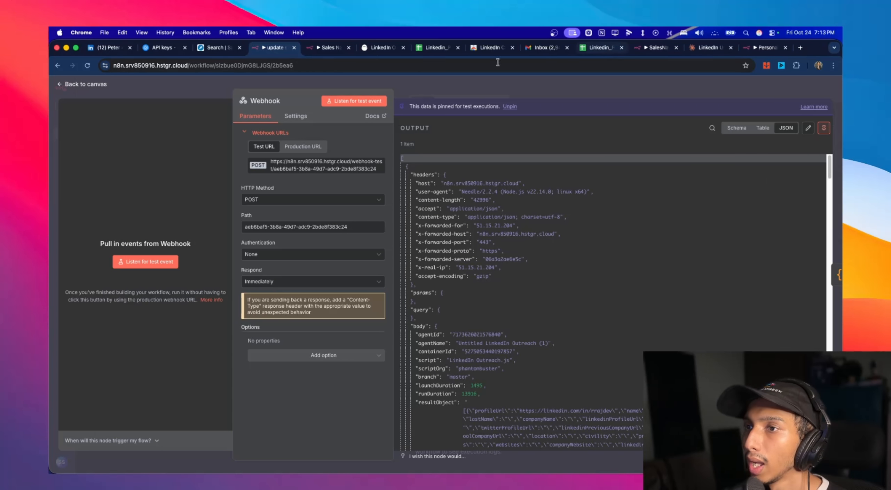
click(708, 48)
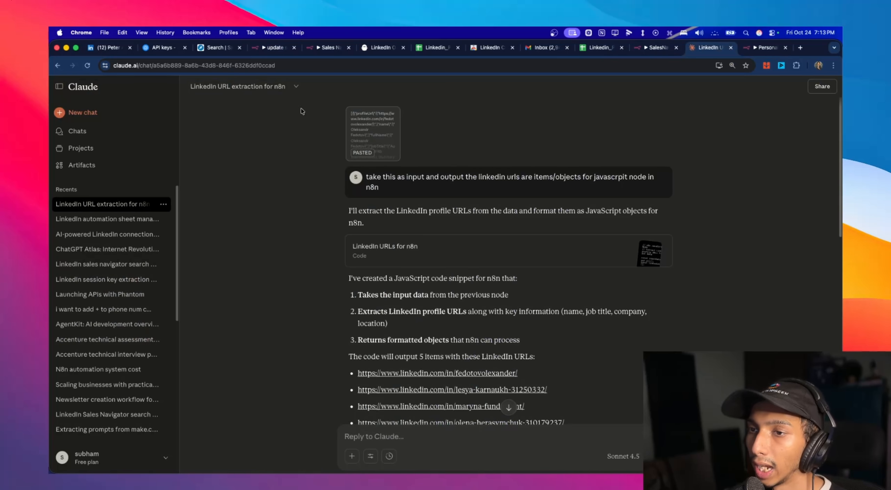
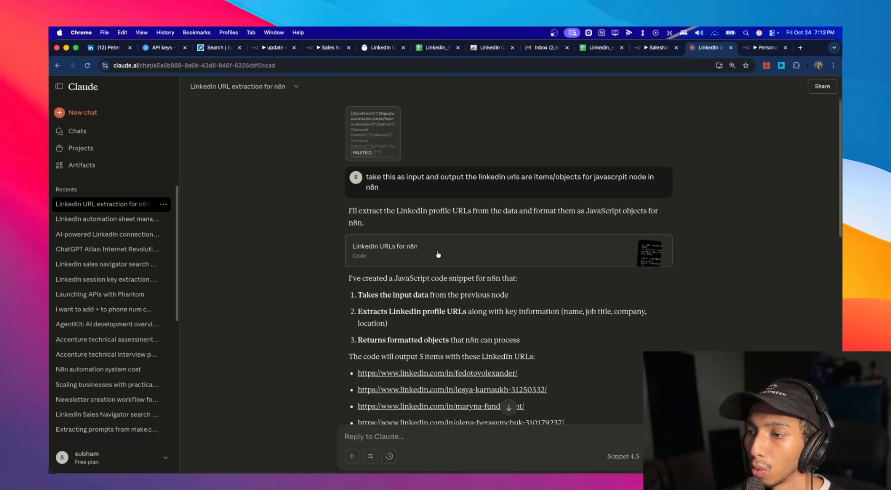
- Review version 1 of the LinkedIn URLs for n8n code and the follow-up prompt naming the result object as input
click(522, 265)
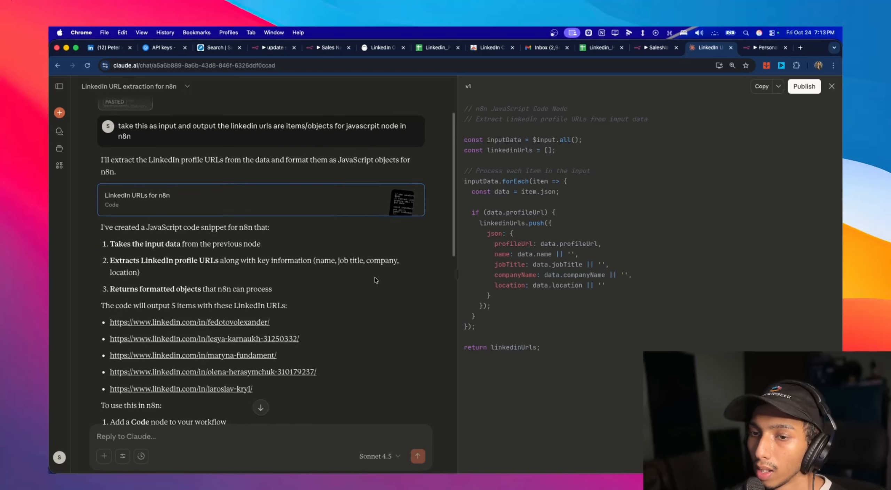
scroll(376, 278, up, 3)
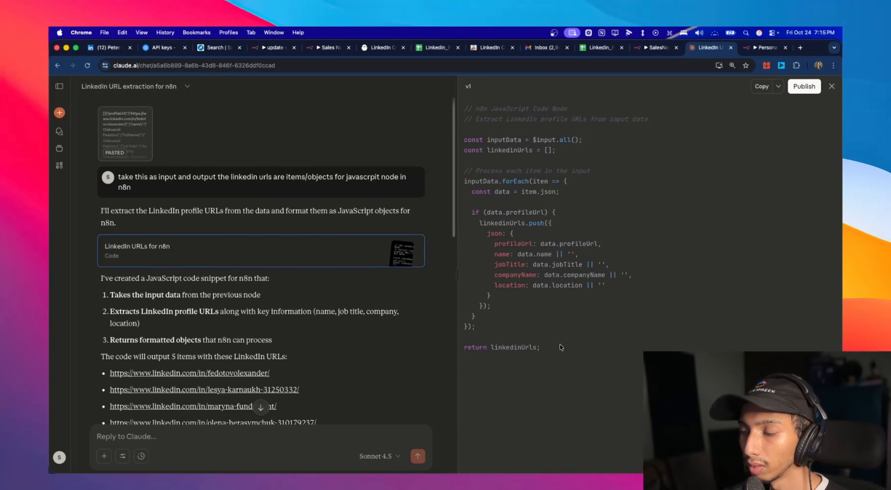
drag(559, 348, 465, 104)
scroll(396, 290, down, 3)
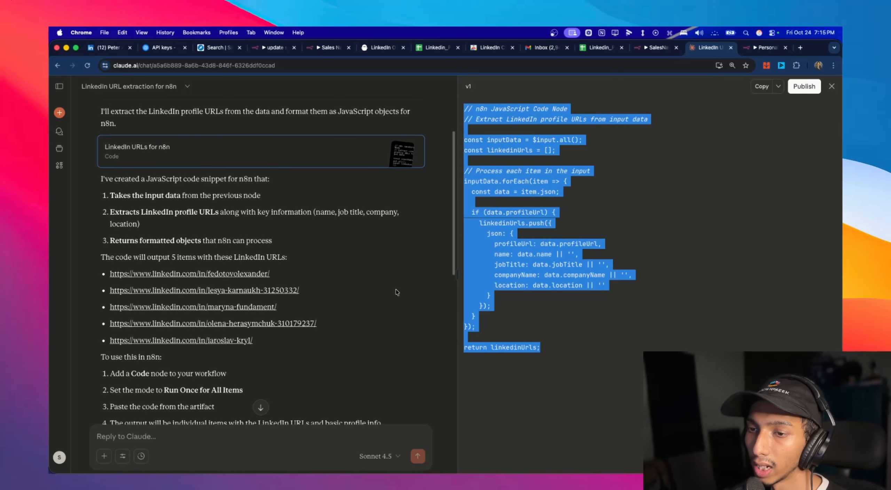
scroll(408, 310, down, 6)
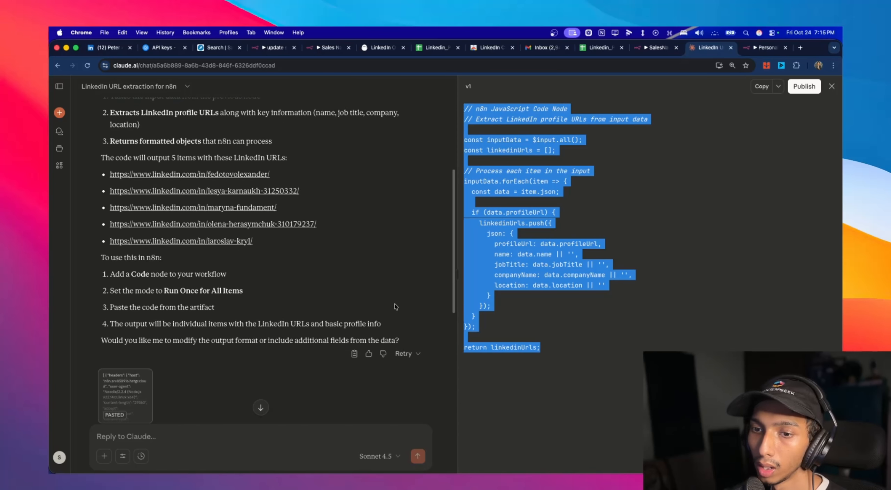
click(408, 311)
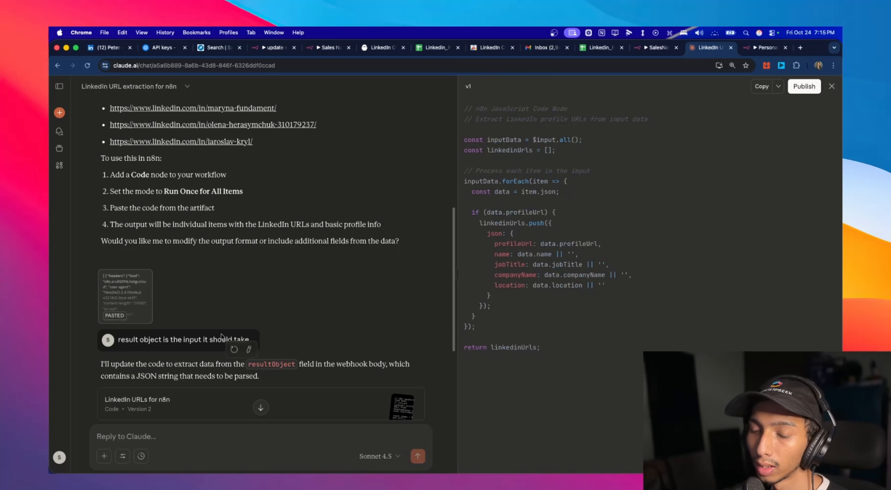
drag(124, 341, 173, 341)
scroll(195, 335, down, 3)
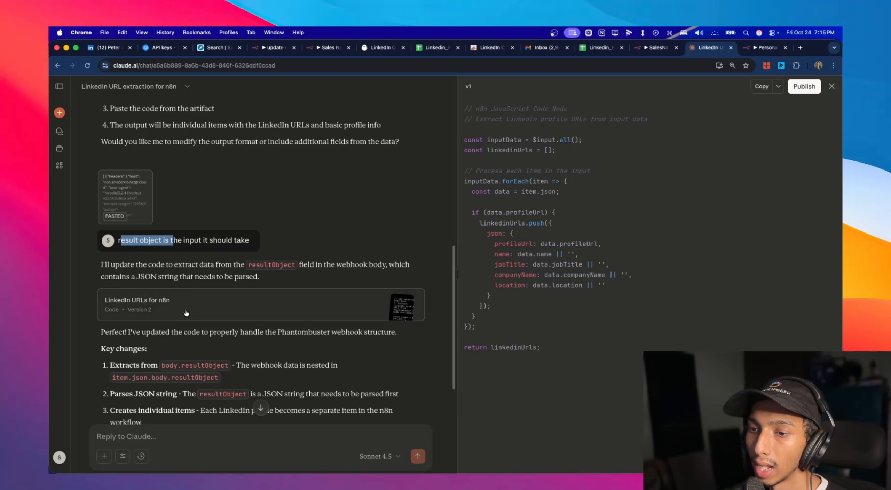
- Open version 2 of the LinkedIn URLs for n8n code, review its resultObject parsing and profile fields, and copy the whole code
click(186, 312)
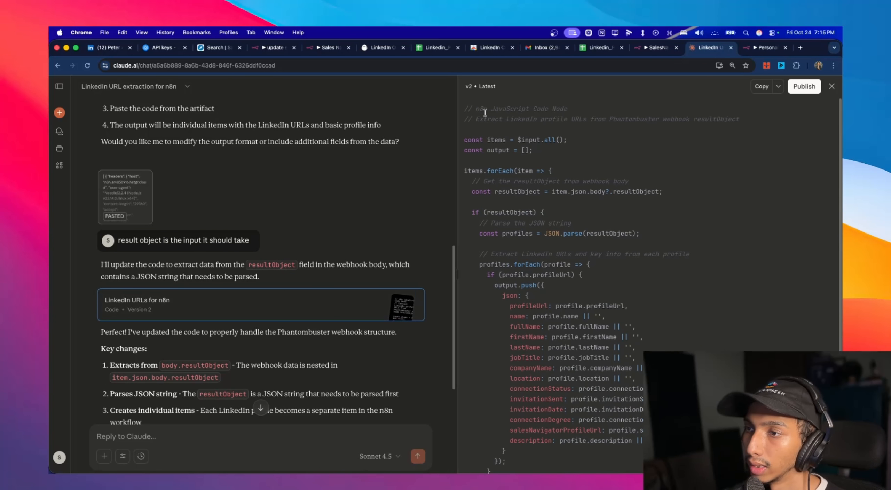
drag(467, 107, 594, 437)
scroll(633, 401, down, 2)
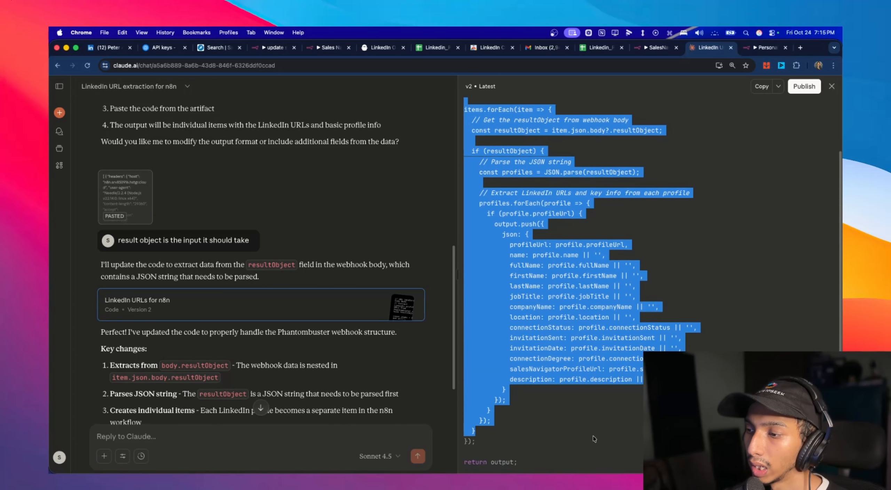
click(594, 436)
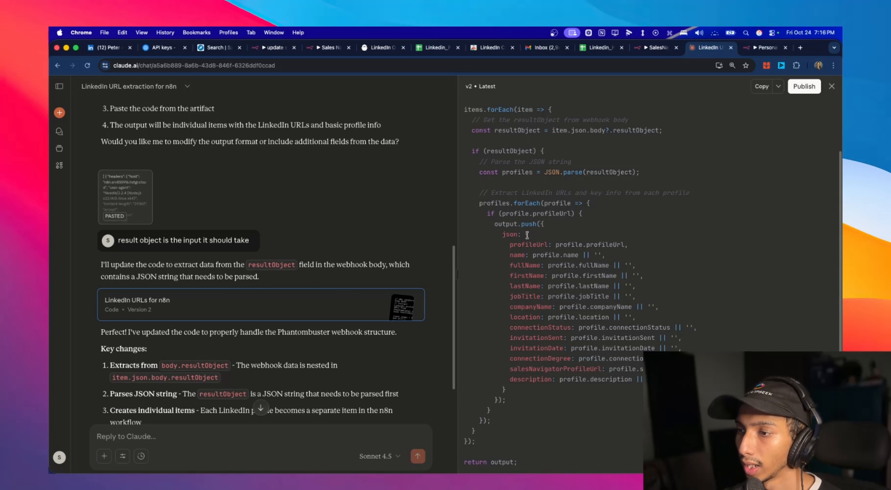
drag(464, 109, 528, 466)
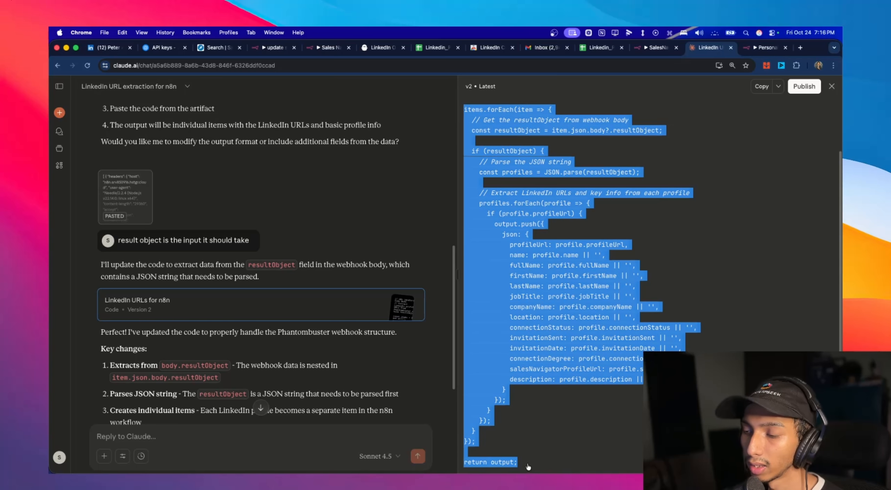
click(612, 321)
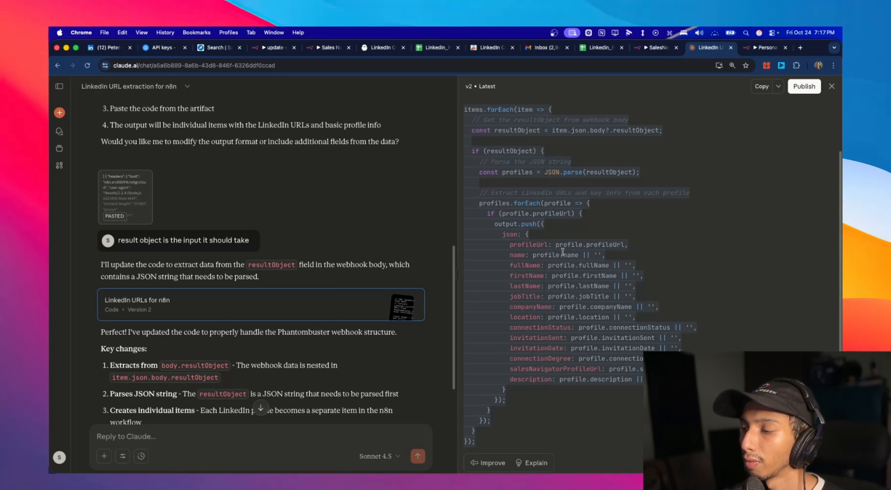
drag(504, 255, 644, 383)
click(712, 261)
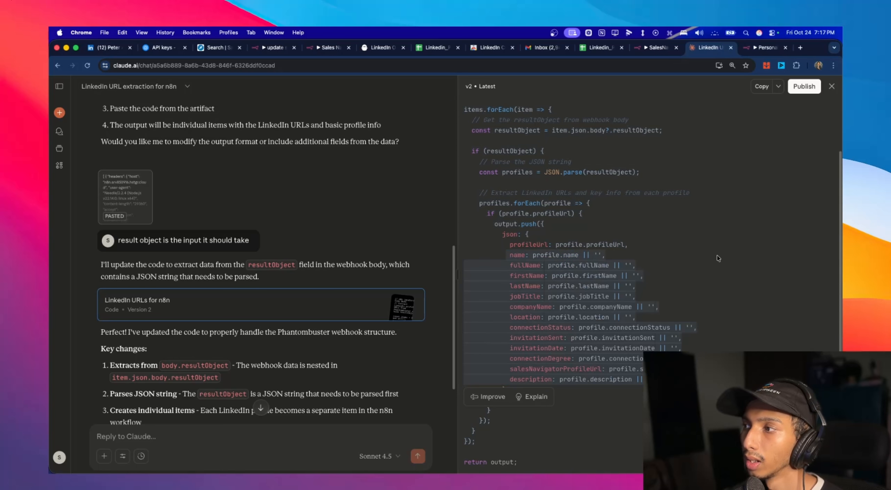
click(759, 85)
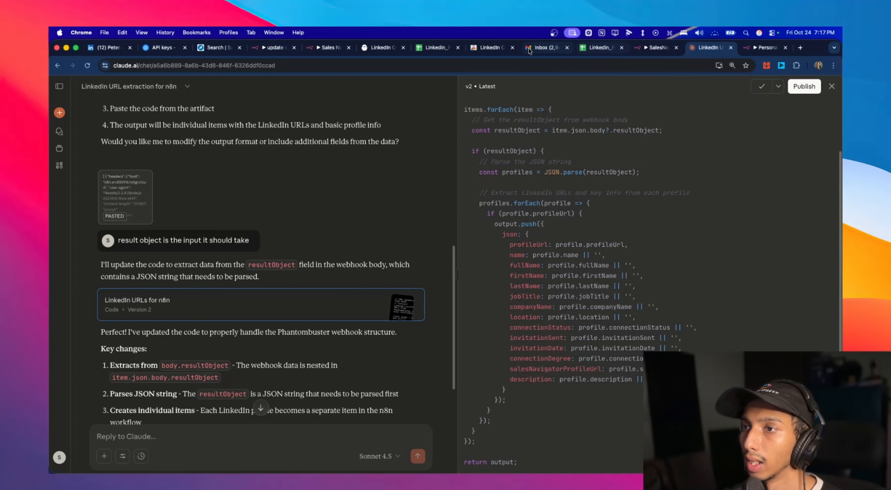
- Switch to n8n's update sheet workflow and replace the Code in JavaScript node's default code with the copied version 2 code
click(286, 48)
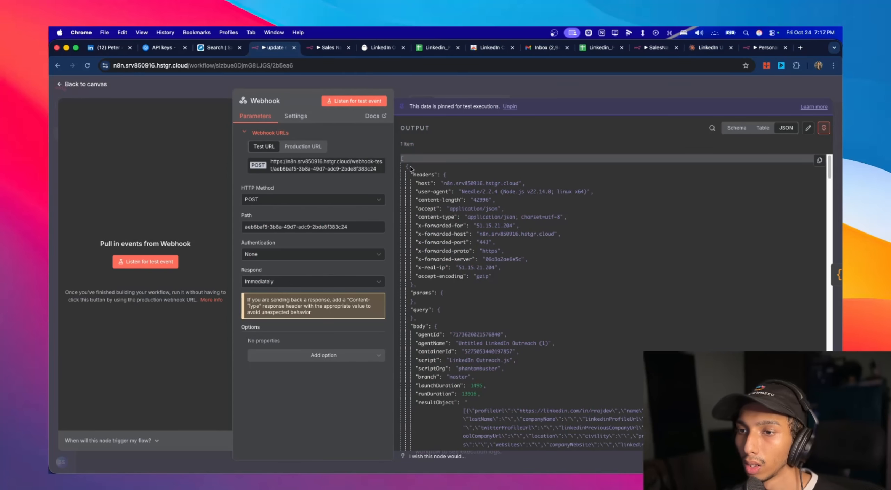
click(95, 85)
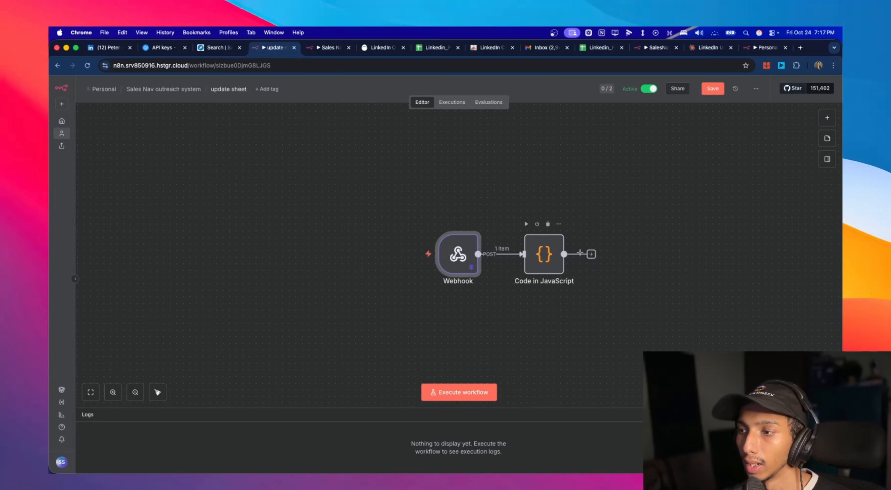
double_click(553, 257)
key(super+a)
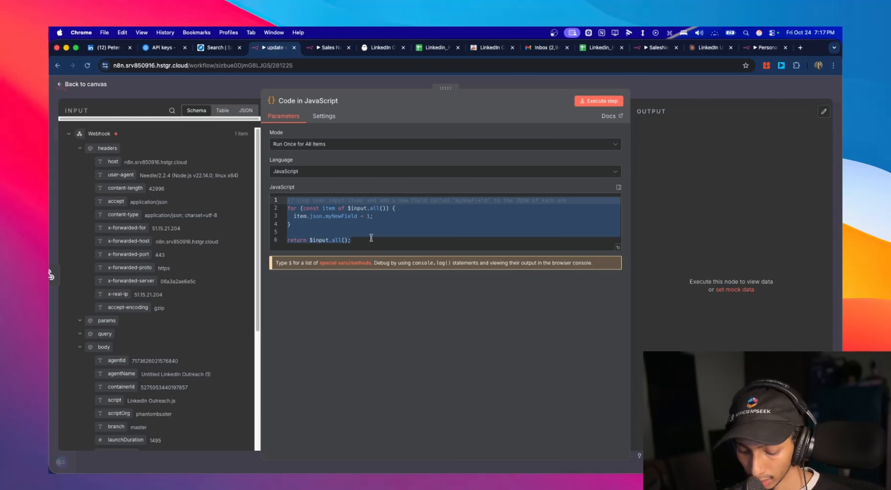
drag(363, 241, 273, 194)
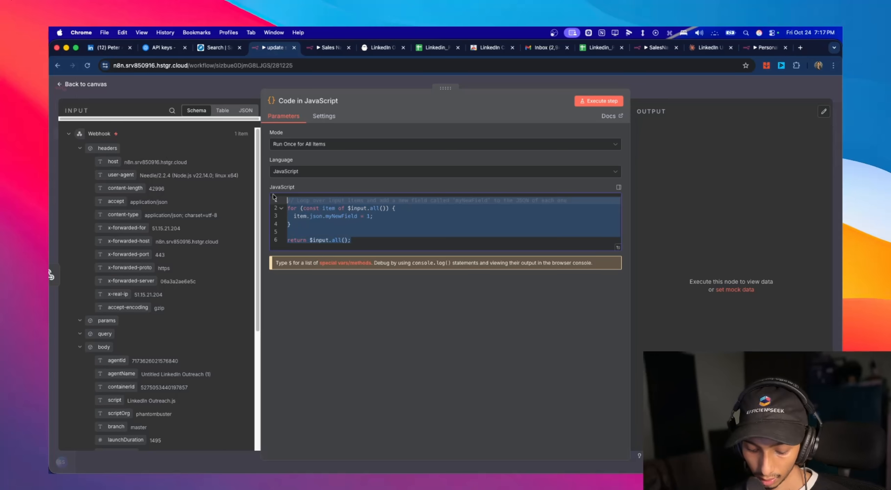
key(super+v)
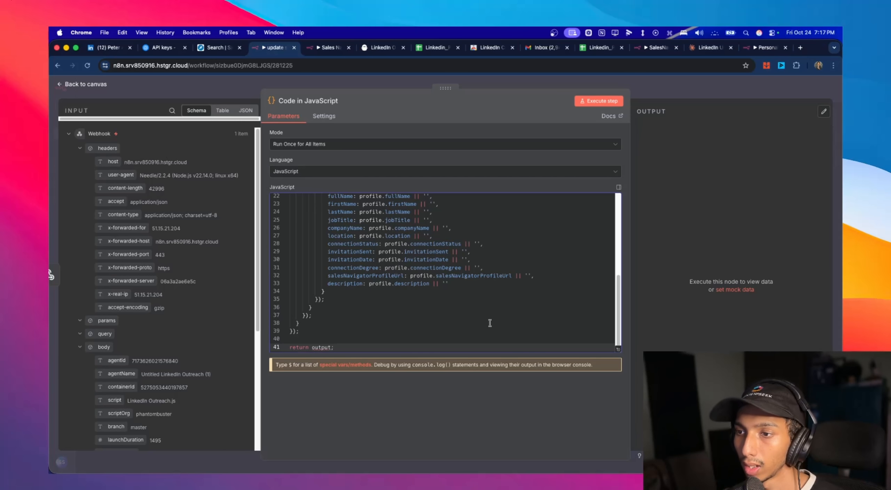
- Trim the code's JSON output to only profileUrl, run the Code in JavaScript node, check its output and return to the canvas
drag(450, 334, 327, 239)
key(BackSpace)
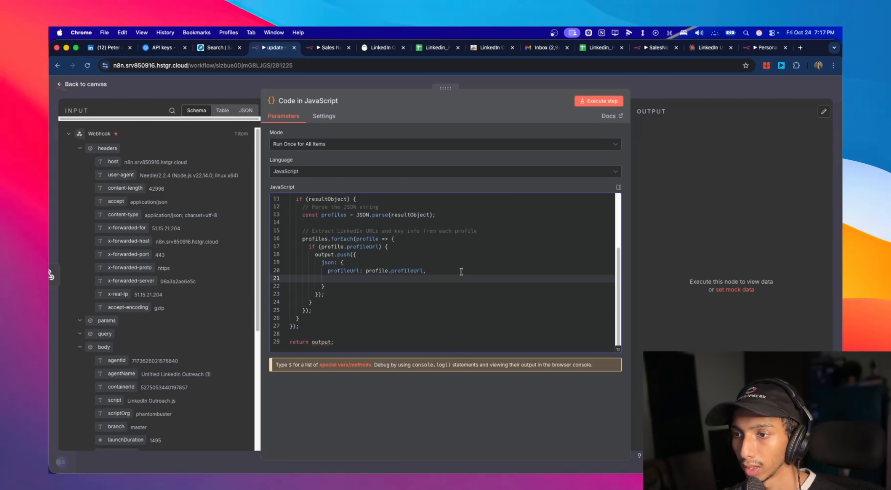
key(BackSpace)
key(BackSpace)
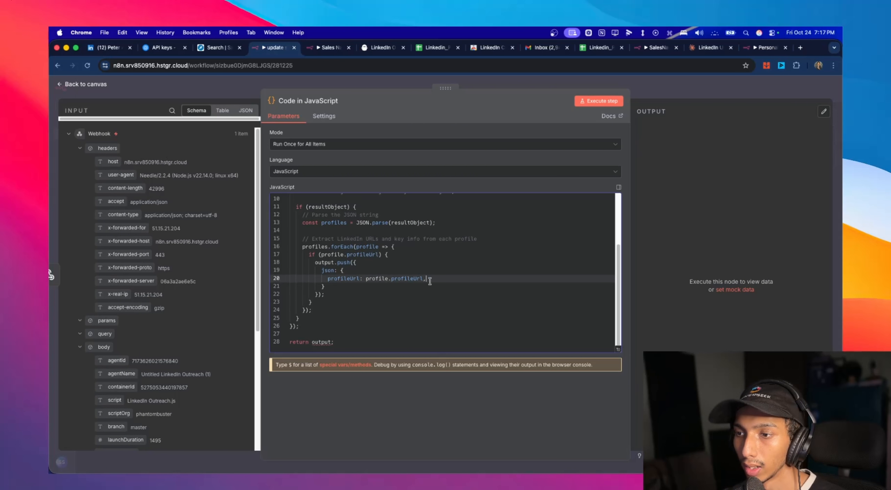
click(607, 104)
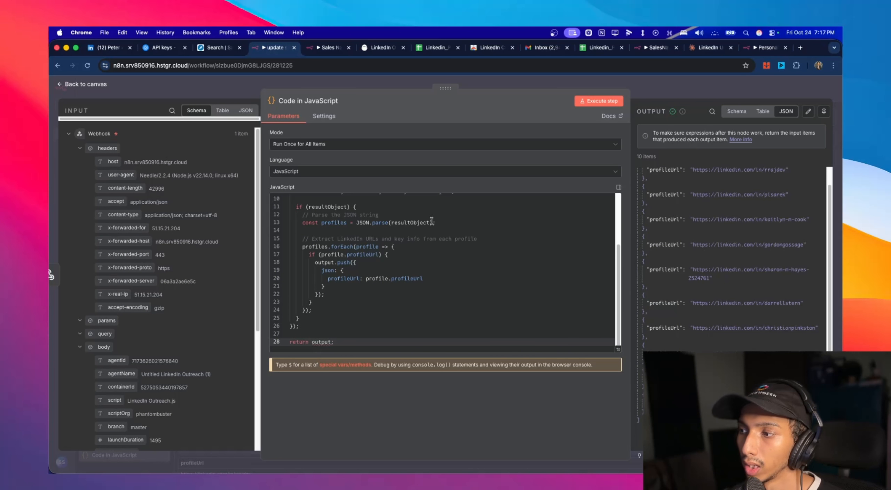
scroll(749, 181, up, 1)
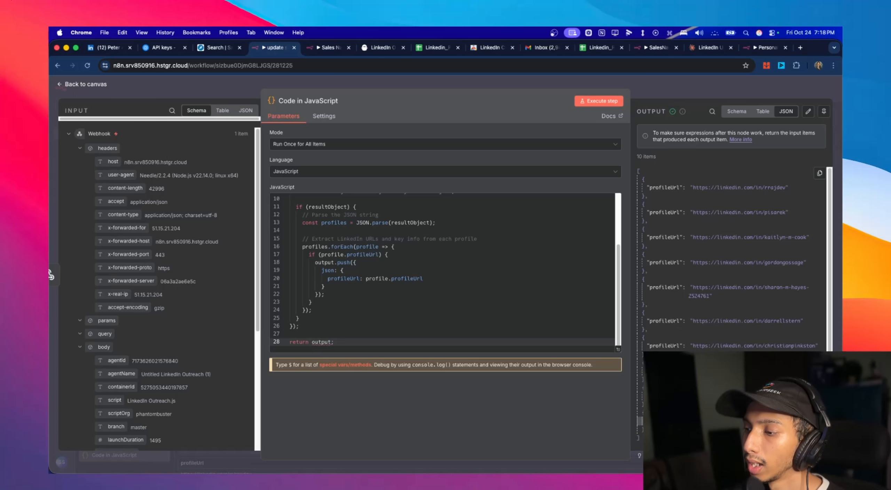
click(93, 86)
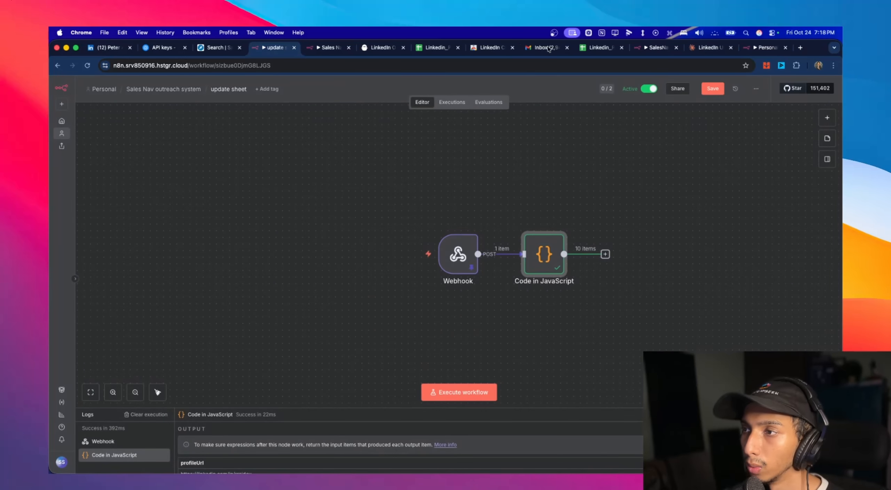
- Switch to the Linkedin_PhantombusterList spreadsheet, dismiss the share dialog, and examine its Linkedin Profile Url and Imported columns
click(597, 47)
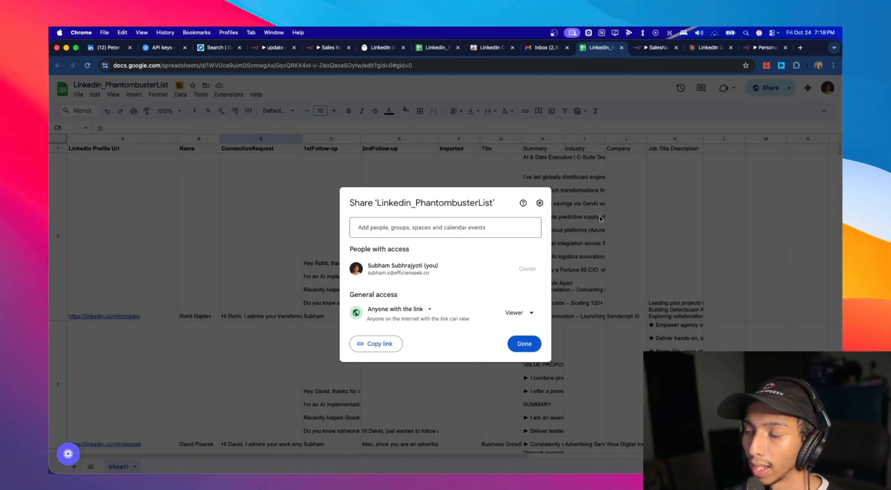
click(600, 219)
scroll(120, 204, down, 3)
mouse_move(106, 203)
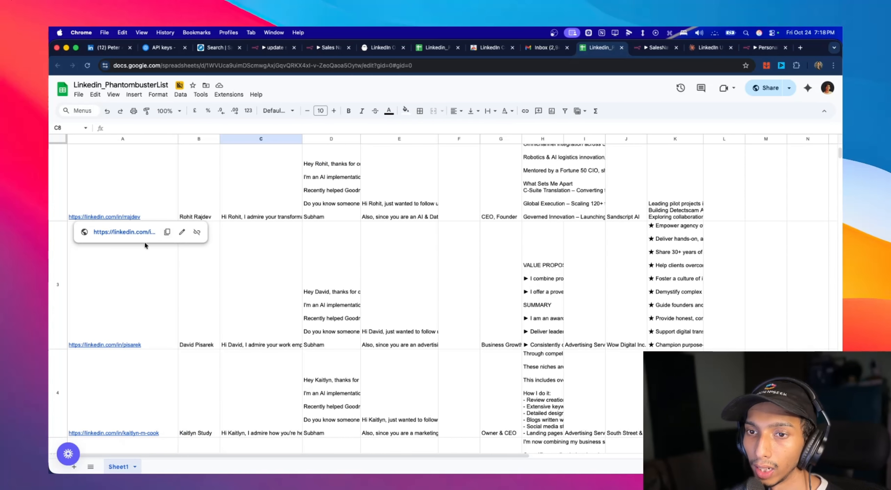
scroll(209, 249, down, 2)
scroll(515, 236, up, 5)
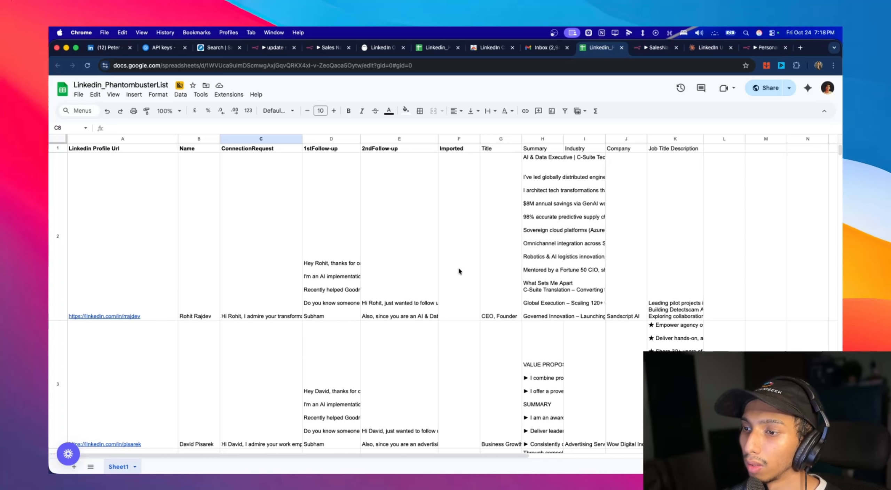
scroll(348, 278, down, 4)
scroll(201, 243, up, 4)
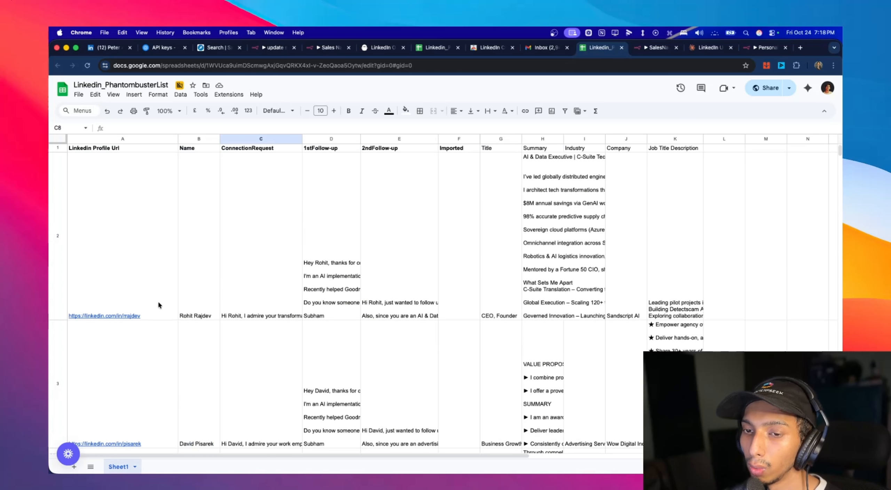
click(137, 315)
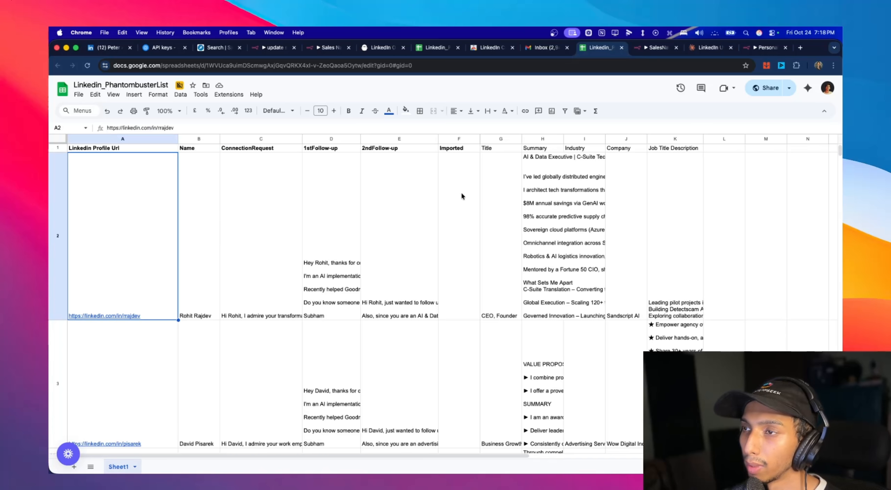
click(436, 47)
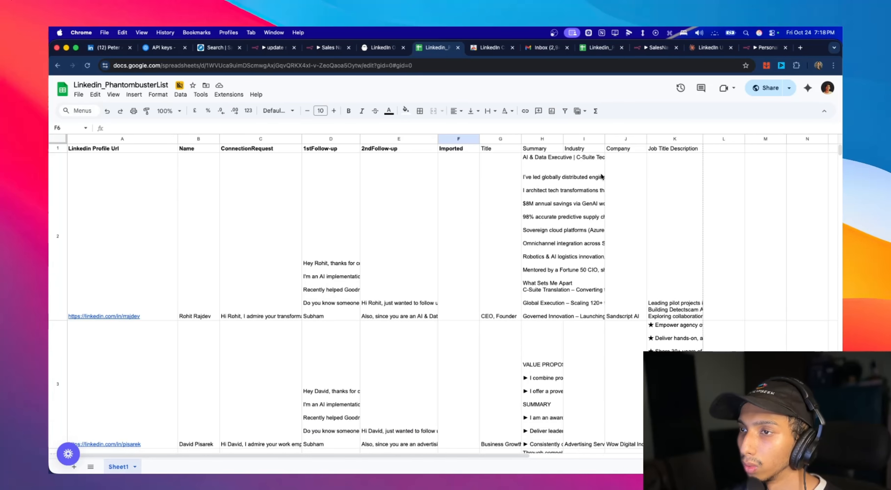
- In n8n, add a Google Sheets Update row in sheet node after Code in JavaScript, with Linkedin_PhantombusterList as its document
click(279, 47)
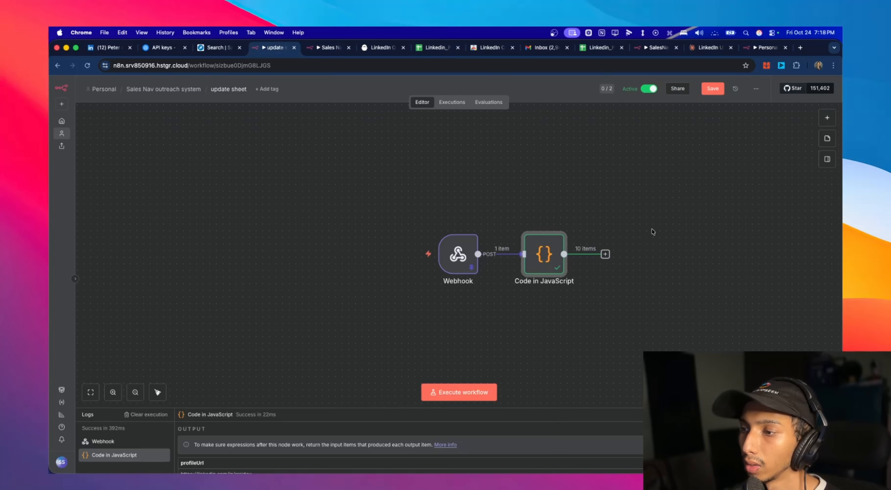
click(606, 254)
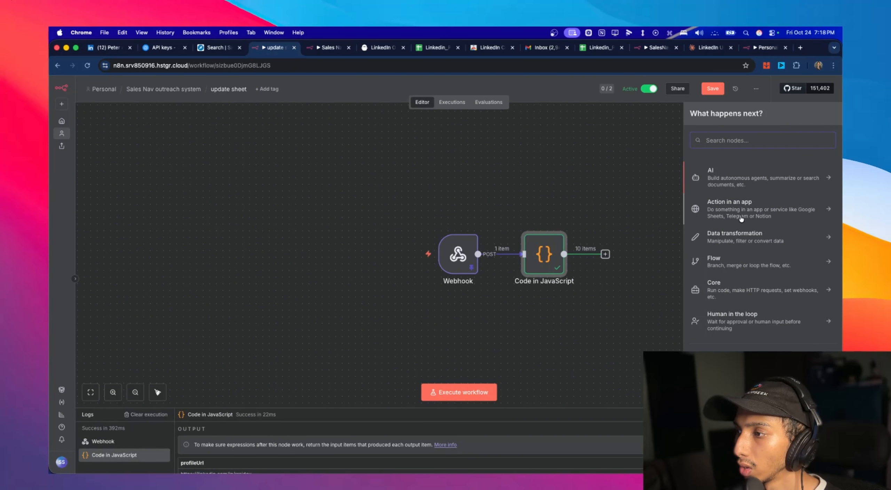
text(sheet)
click(740, 171)
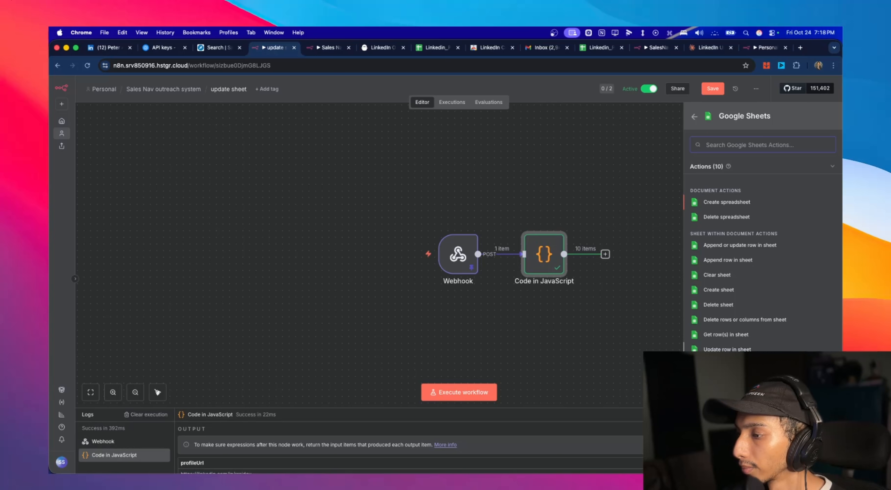
click(727, 349)
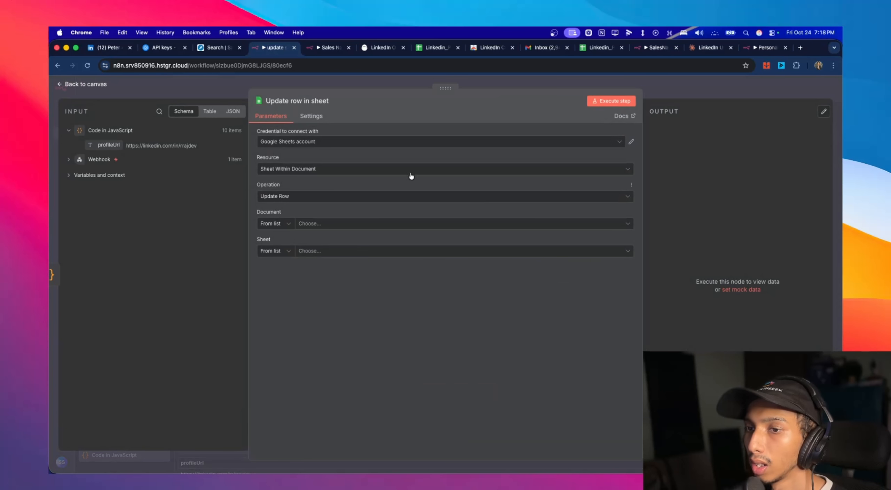
click(329, 223)
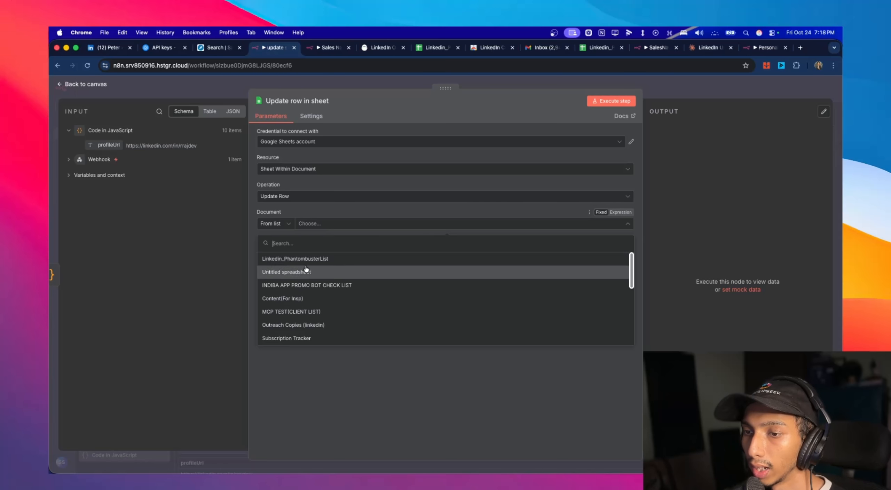
click(308, 259)
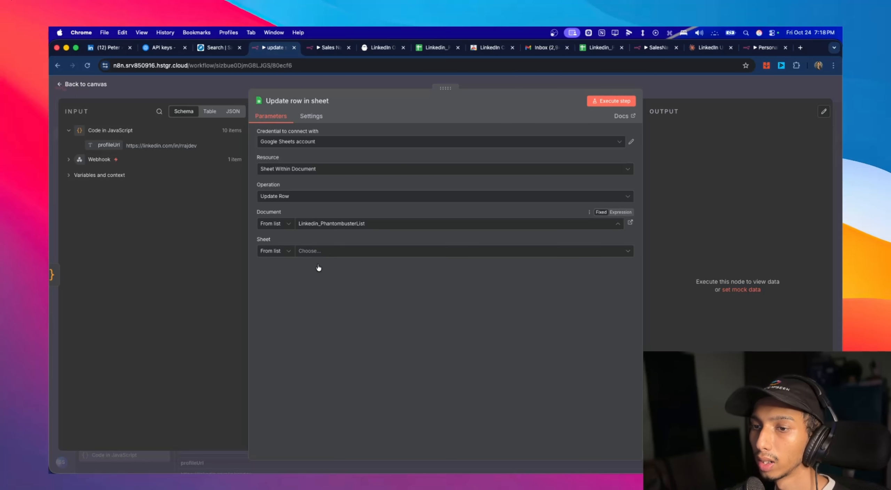
- Set the Update row node to Sheet1, match on Linkedin Profile Url, and map that column to the Code node's profileUrl
click(347, 254)
click(283, 268)
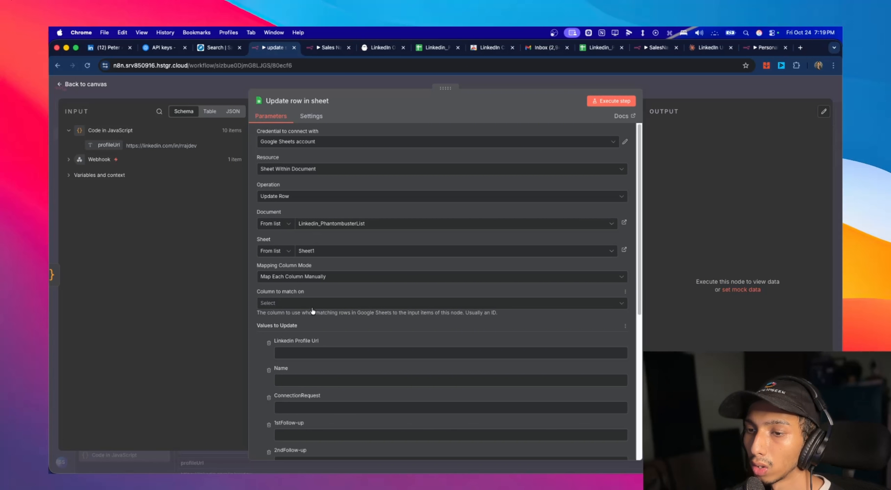
click(302, 303)
click(325, 327)
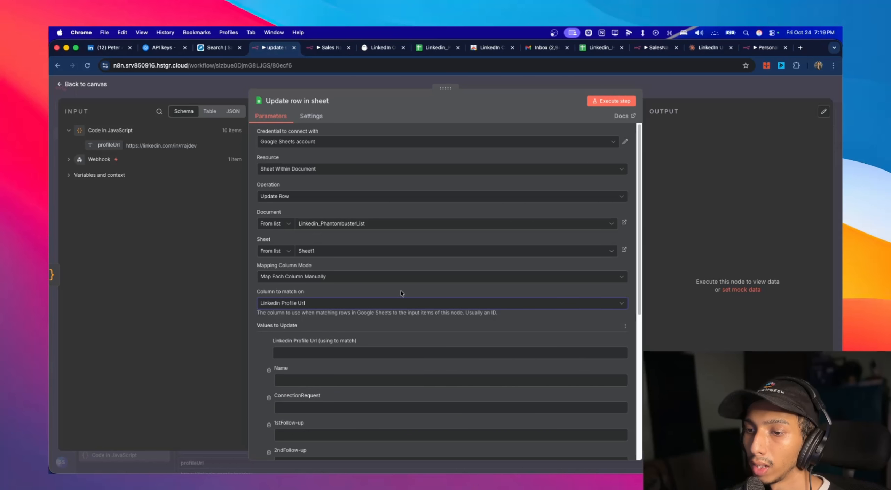
scroll(323, 278, down, 3)
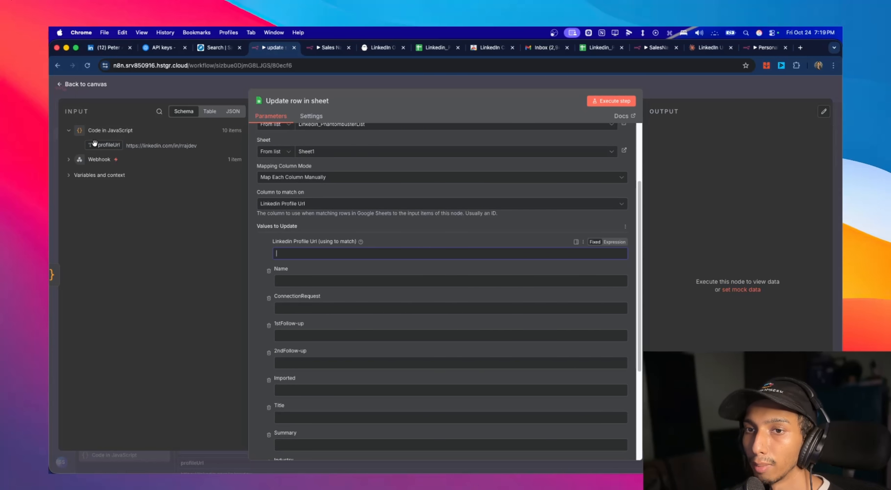
drag(101, 146, 289, 254)
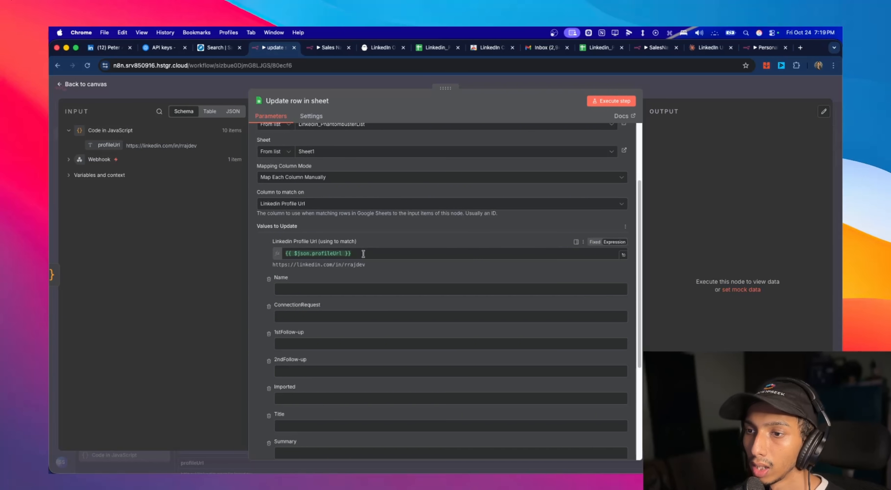
- Set the Imported column's update value to True and execute the Update row in sheet node
scroll(326, 288, down, 5)
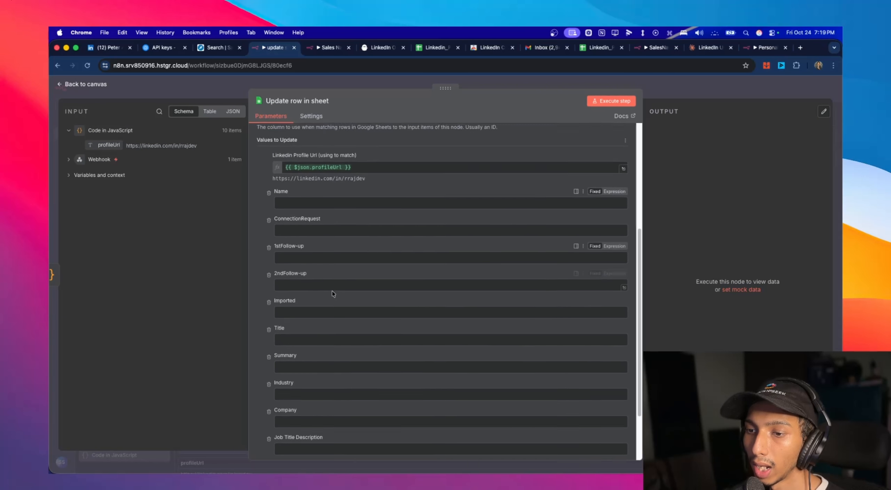
click(300, 248)
text(T)
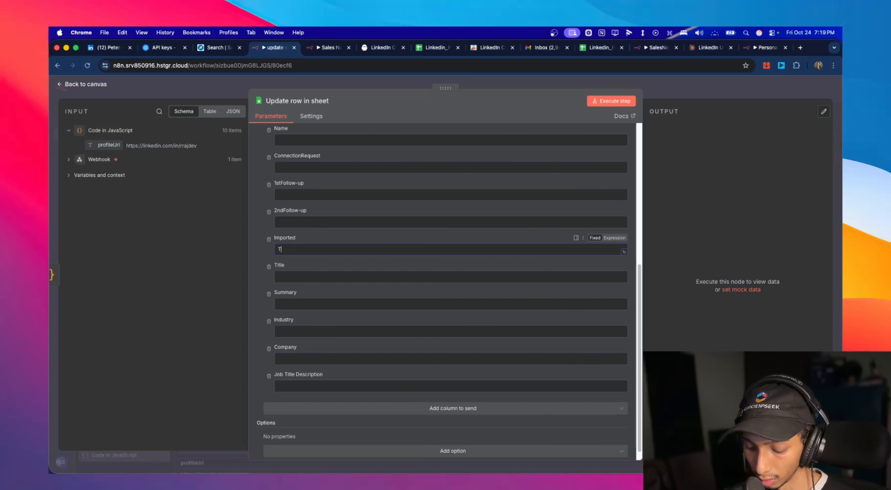
text(rue)
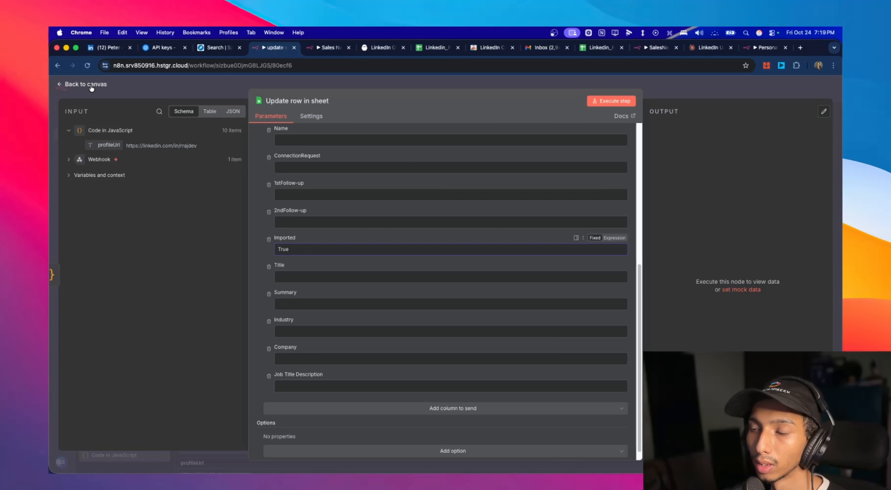
click(627, 101)
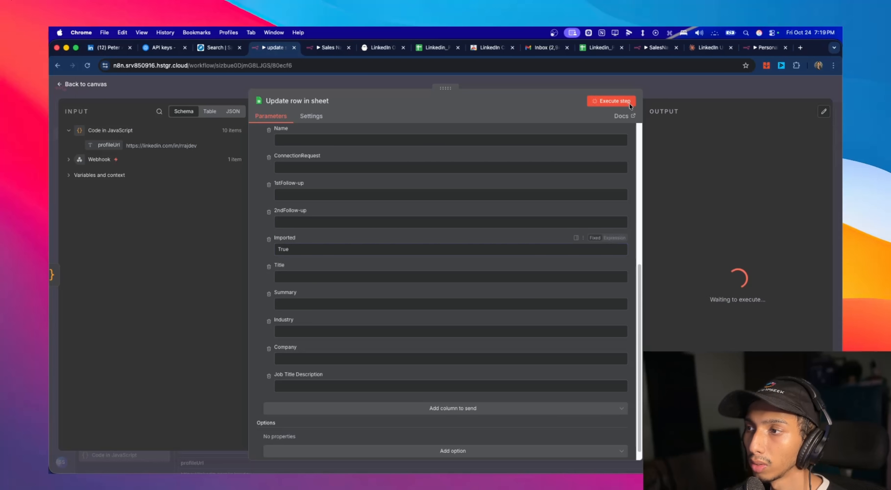
- Check the Imported column in the Linkedin_PhantombusterList spreadsheet and compare its rows with the leads in PhantomBuster's Untitled LinkedIn Outreach (1)
click(600, 48)
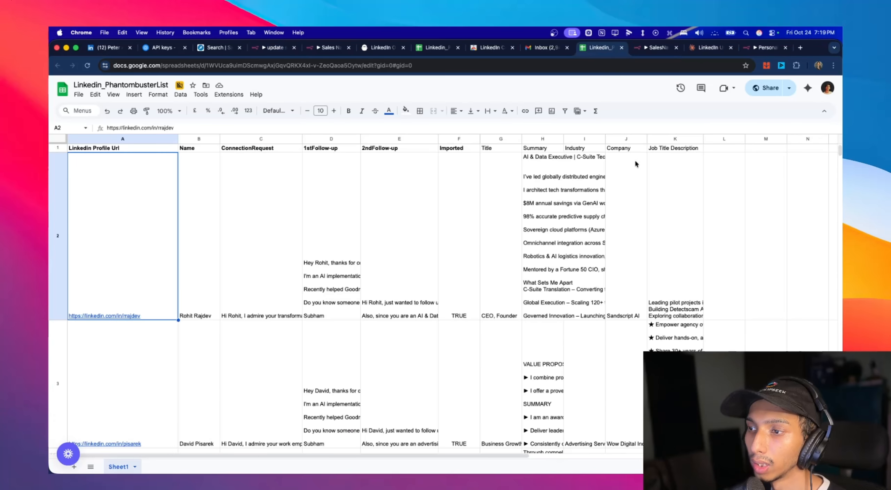
scroll(460, 223, down, 15)
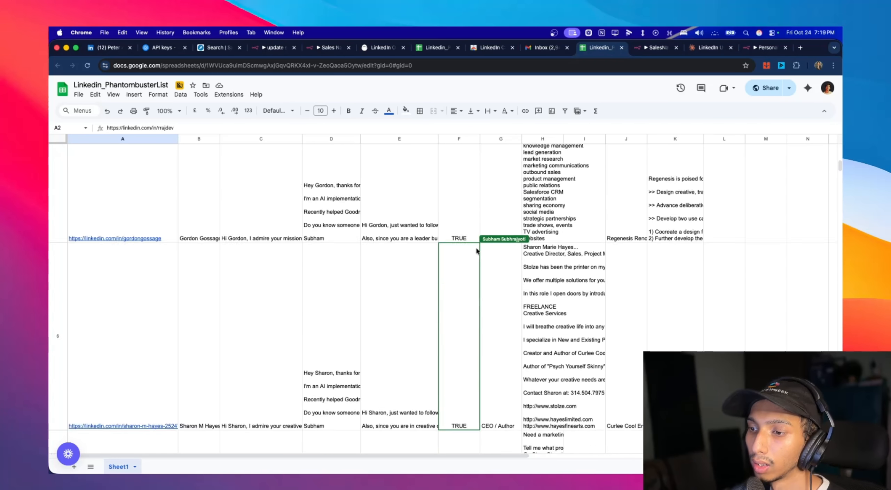
scroll(476, 251, down, 10)
scroll(476, 251, up, 15)
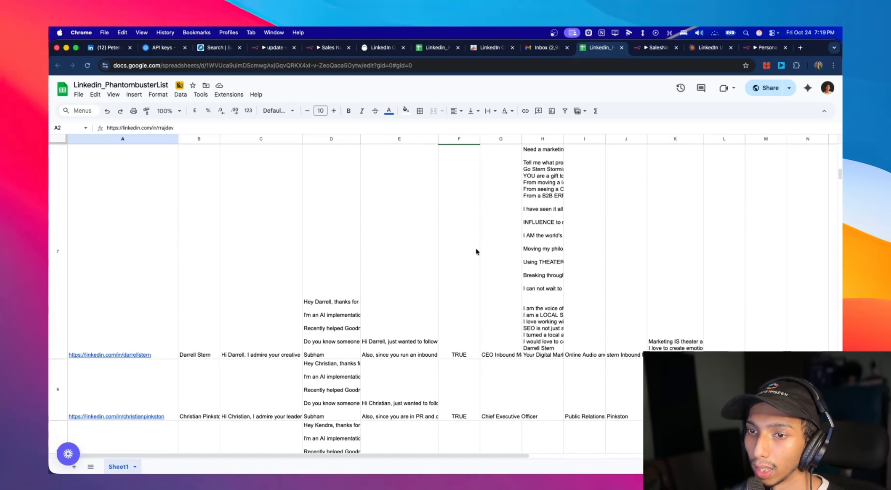
click(391, 48)
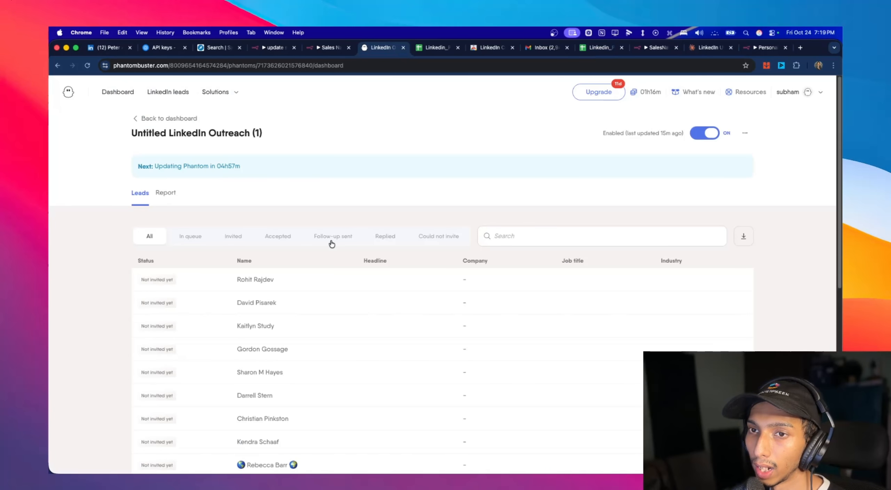
click(584, 48)
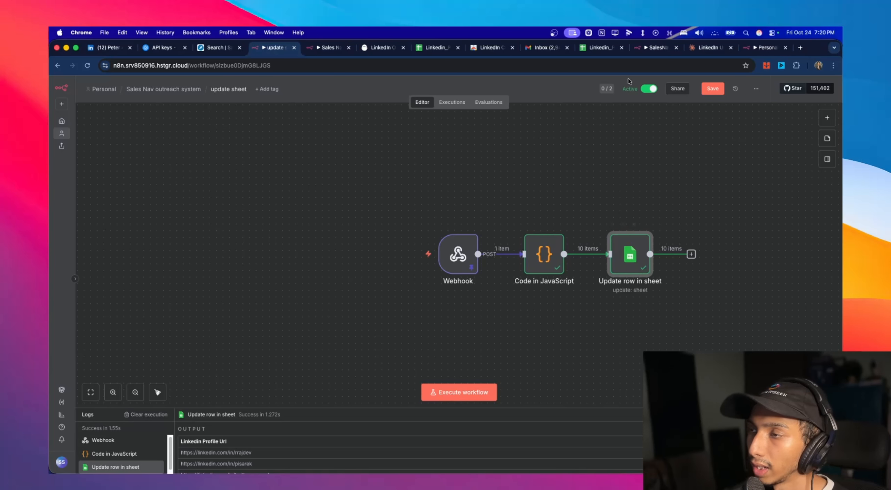
- Review the spreadsheet's Imported values down to the last lead, and open the Sales Nav outreach system folder in n8n
click(603, 49)
scroll(463, 181, down, 5)
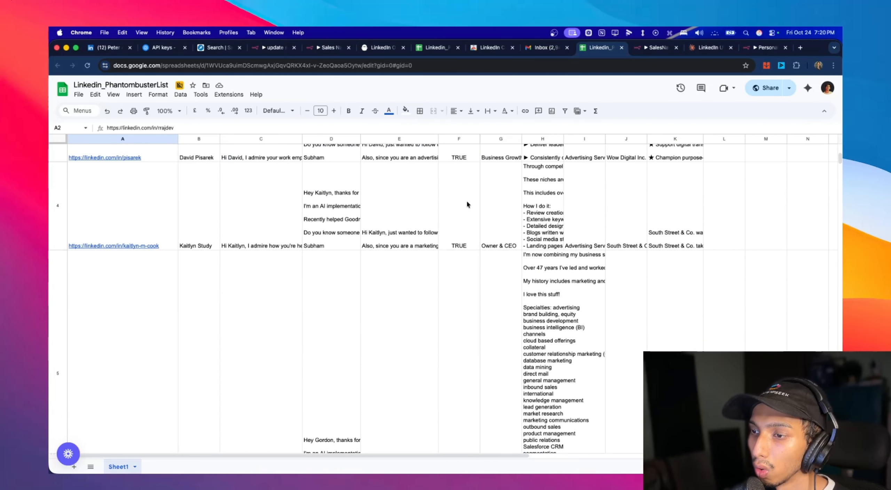
scroll(481, 198, down, 10)
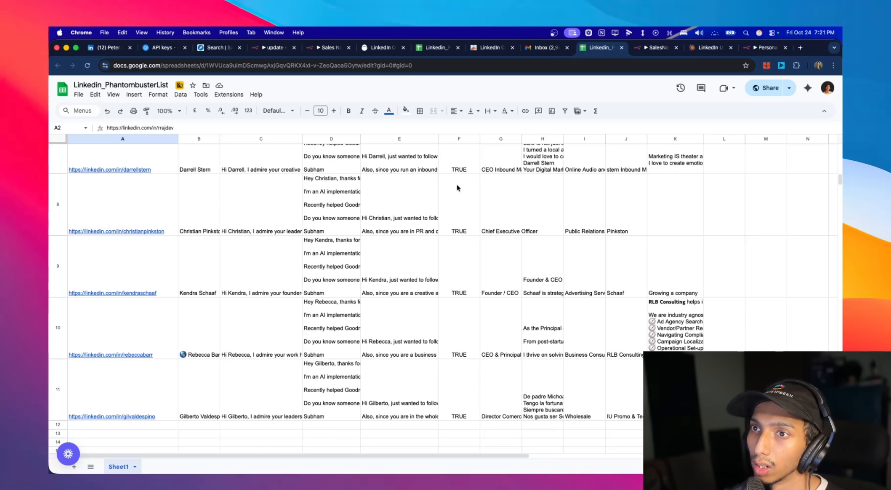
key(super+4)
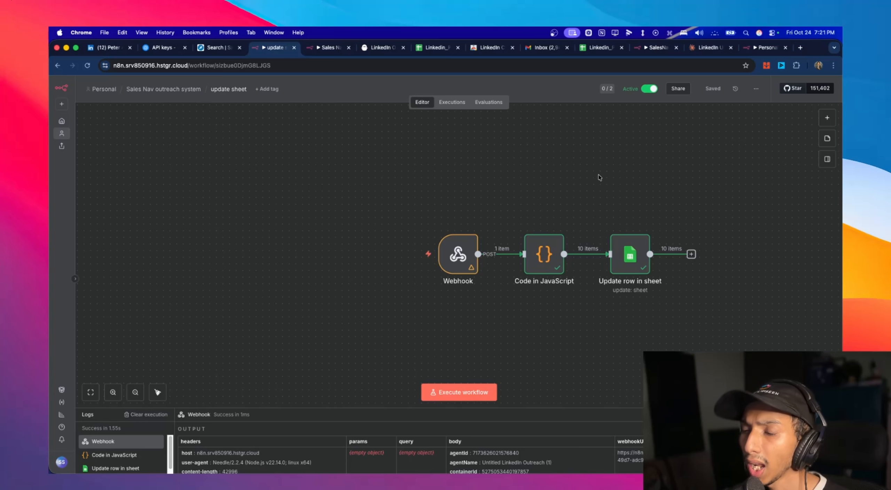
click(134, 91)
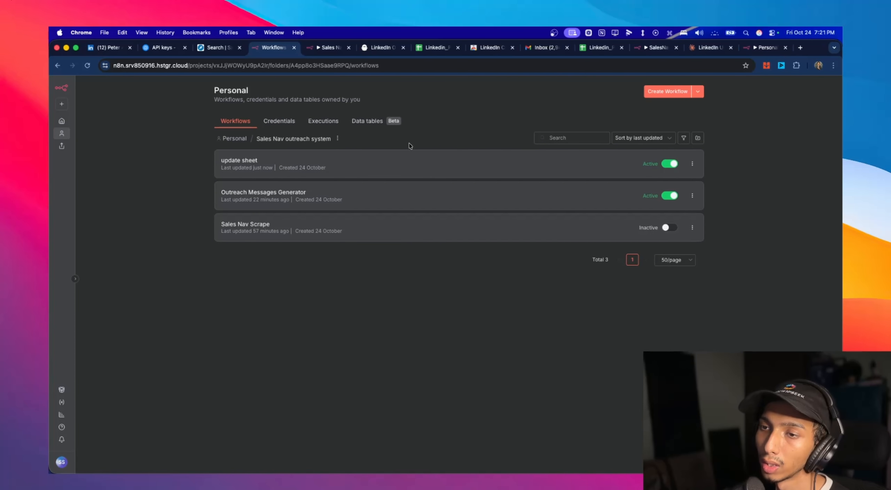